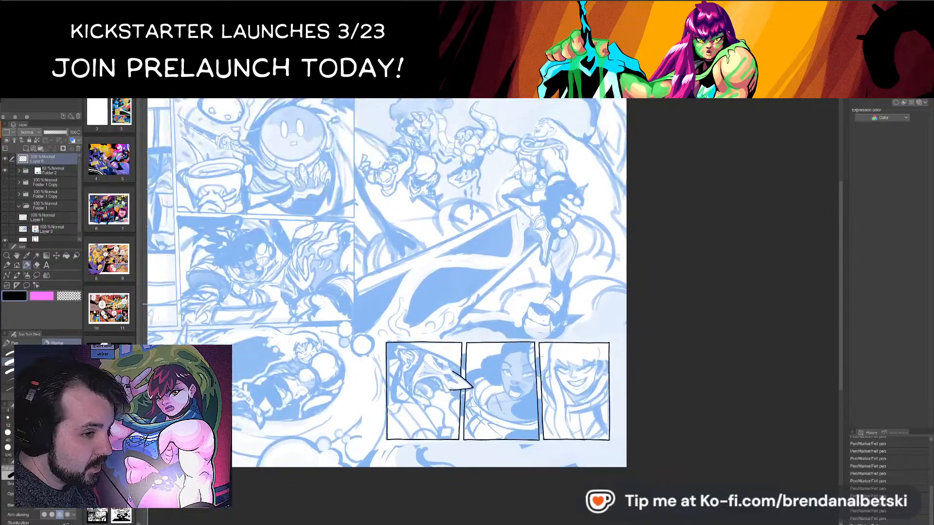
key(ctrl+minus)
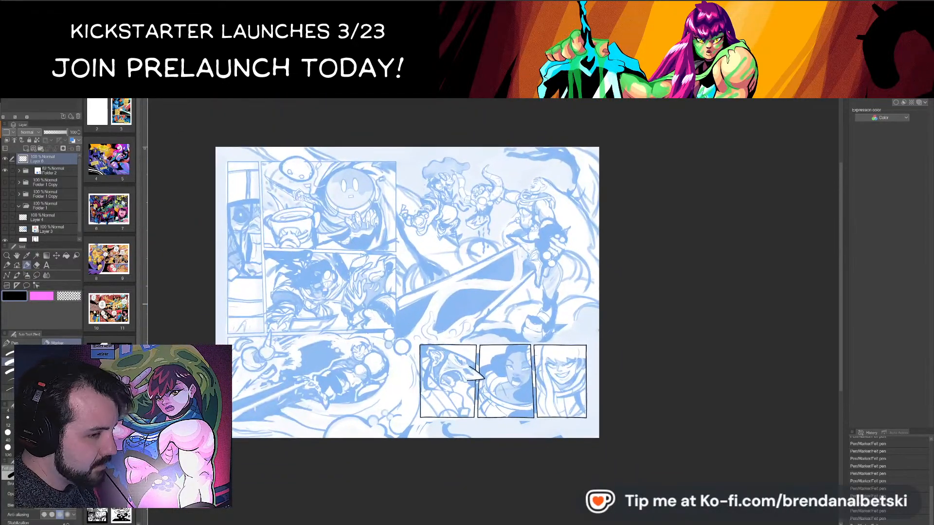
key(ctrl+plus)
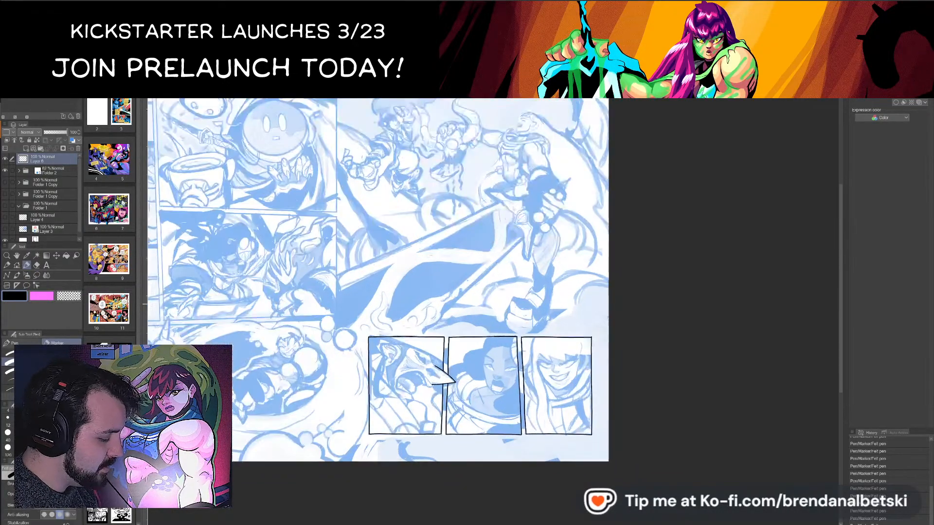
key(ctrl+plus)
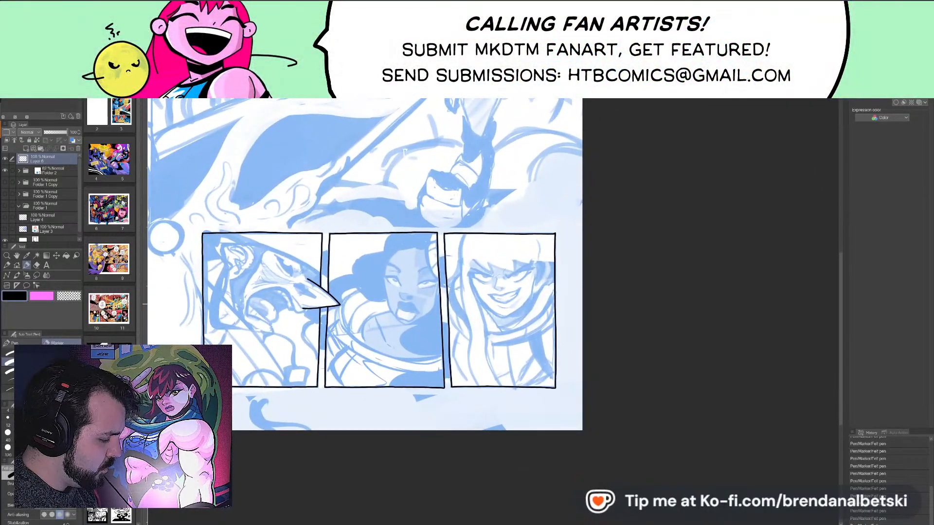
key(ctrl+plus)
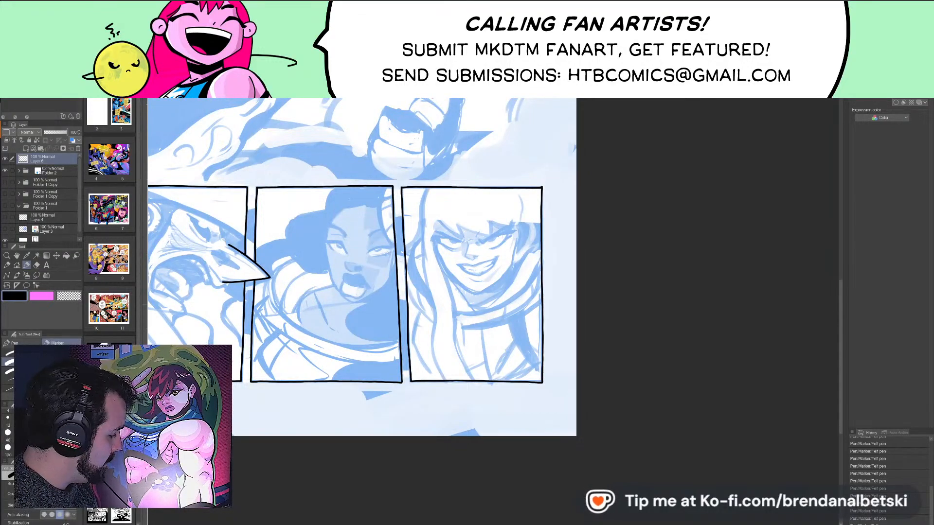
key(ctrl+minus)
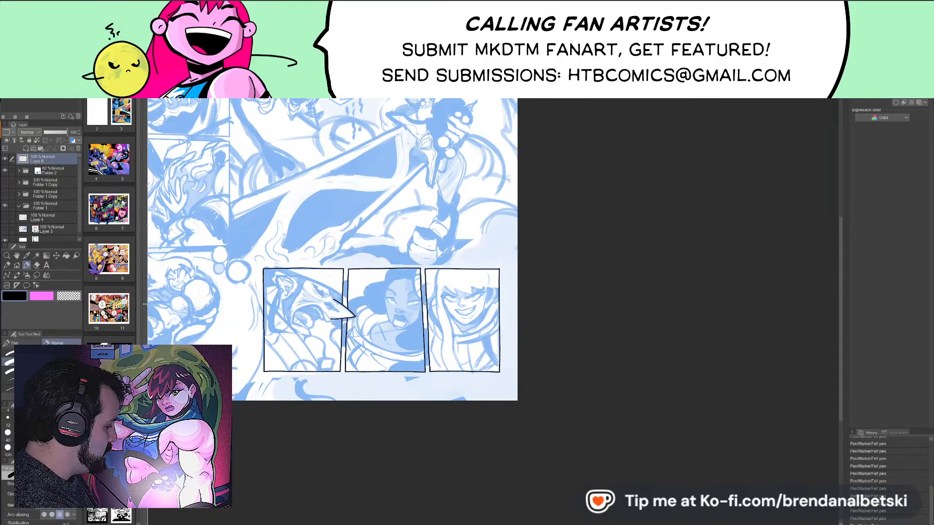
- Briefly show the two Folder 1 Copy folders to check the page guides against the sketch, and hide them again
drag(78, 198, 78, 220)
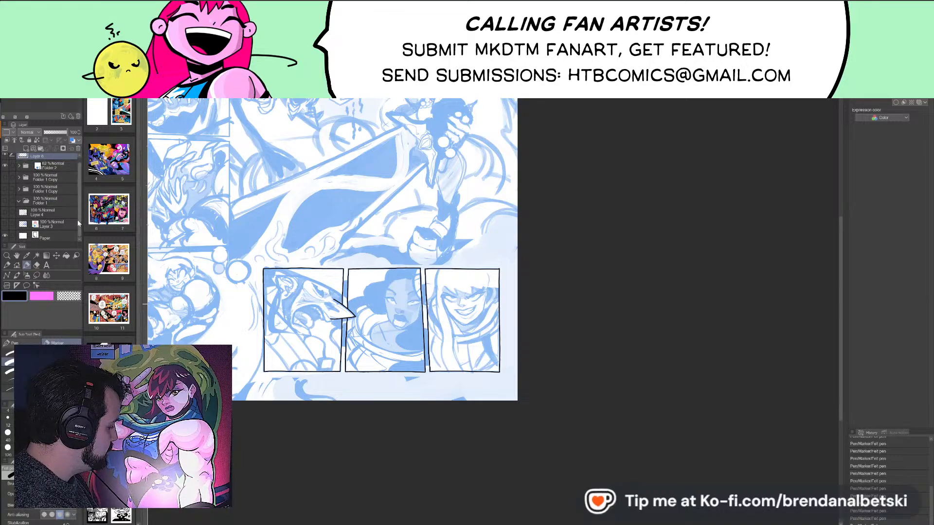
click(6, 177)
click(5, 188)
scroll(345, 300, down, 3)
drag(344, 300, 413, 329)
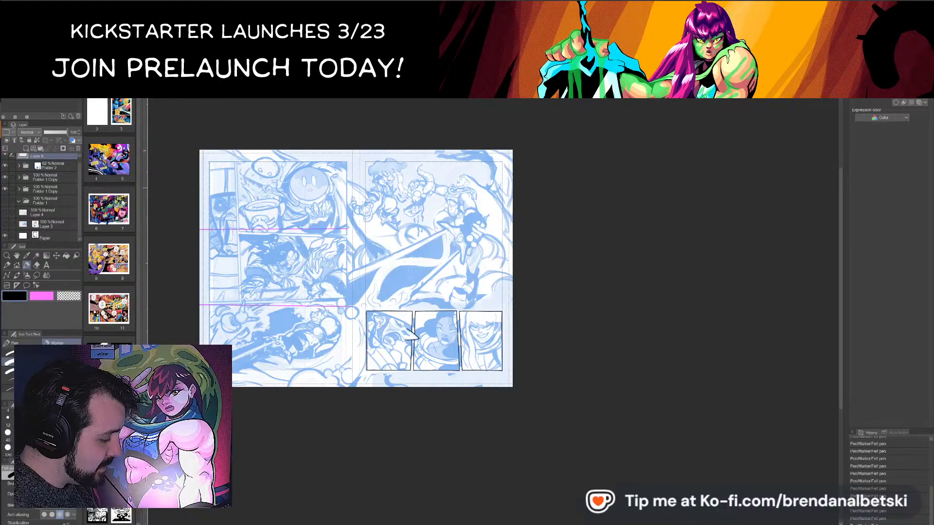
click(6, 189)
click(5, 178)
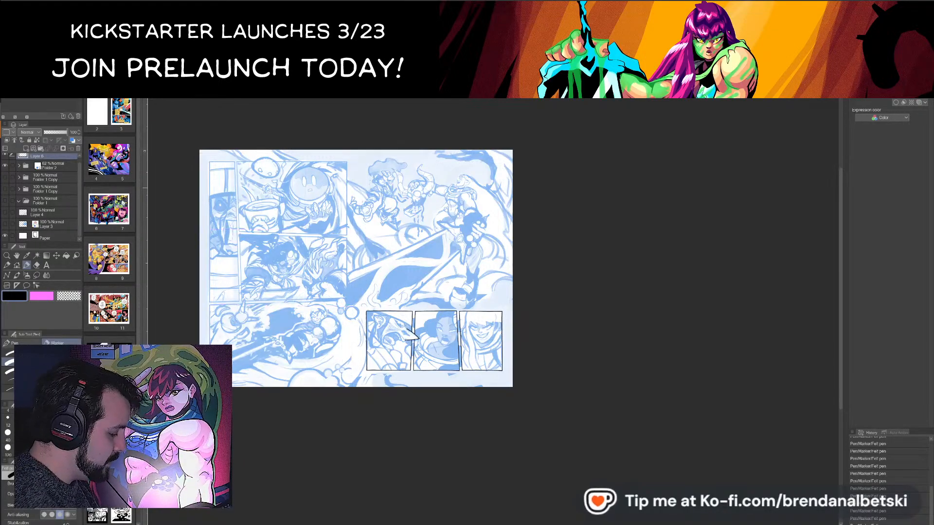
- Ink the long curved hat brim above the shouting character's face in the first of the three small panels
scroll(529, 336, up, 3)
drag(529, 336, 649, 259)
drag(450, 269, 524, 273)
scroll(547, 209, up, 3)
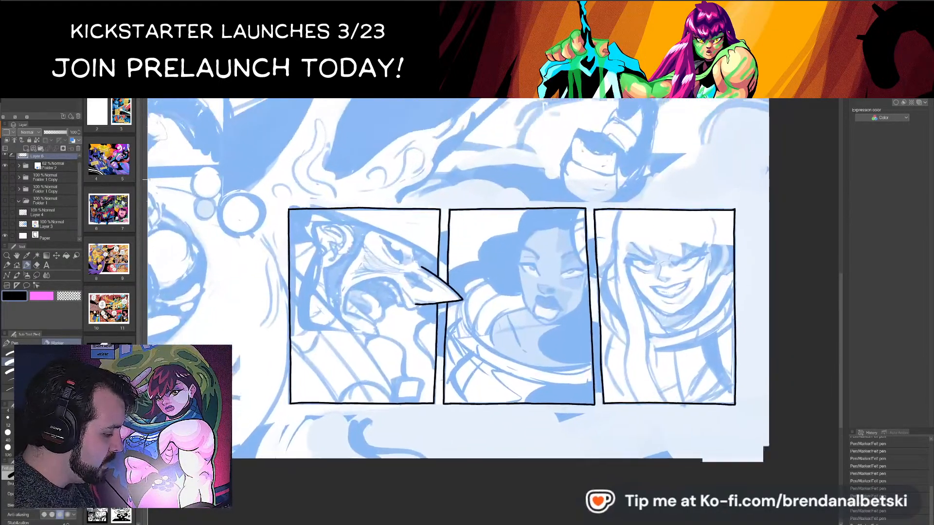
drag(512, 307, 546, 298)
scroll(496, 292, up, 3)
drag(632, 292, 599, 204)
drag(489, 304, 580, 233)
scroll(579, 234, up, 3)
drag(632, 292, 628, 268)
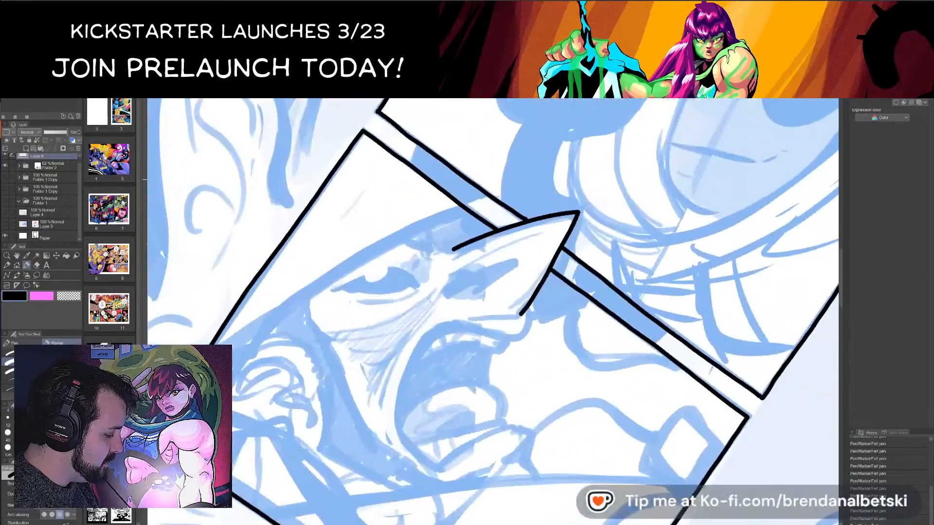
drag(578, 212, 632, 210)
mouse_move(256, 360)
mouse_down()
mouse_move(367, 279)
mouse_move(518, 209)
mouse_up()
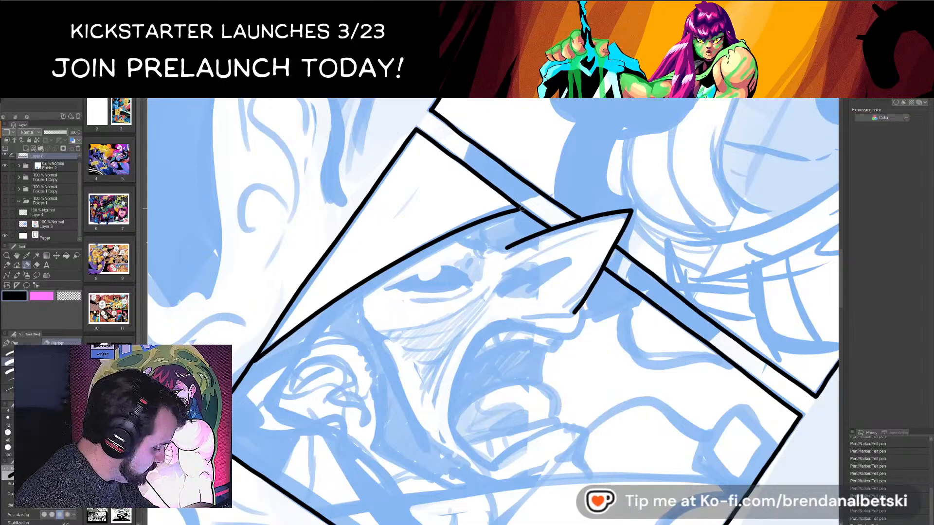
- Ink the hat band as two short, slightly curved parallel lines between the brim and the panel's upper border
key(asciicircum)
key(asciicircum)
key(asciicircum)
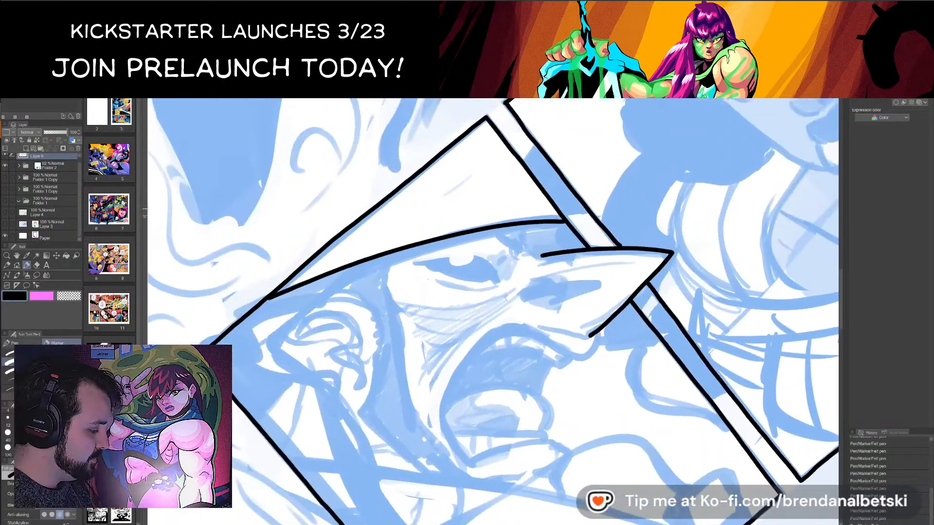
drag(384, 202, 387, 238)
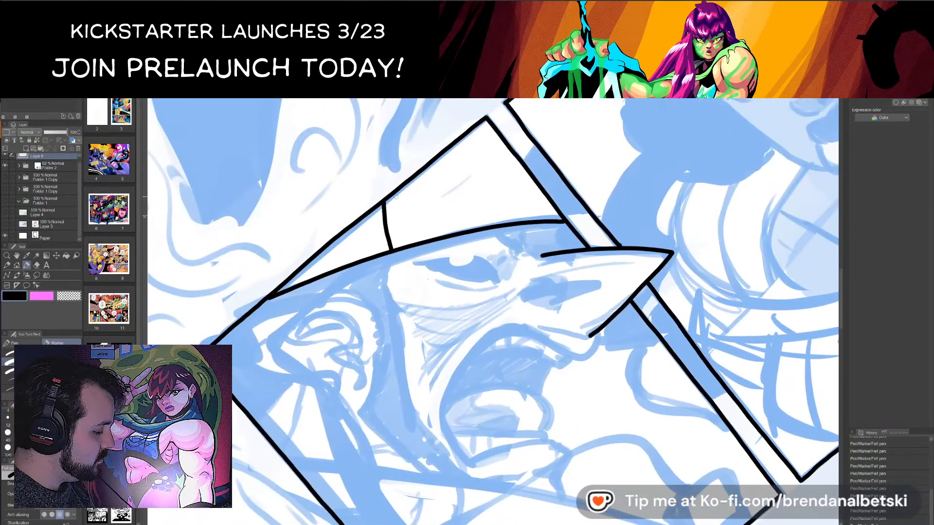
mouse_move(396, 192)
mouse_down()
mouse_move(403, 248)
mouse_move(342, 180)
mouse_up()
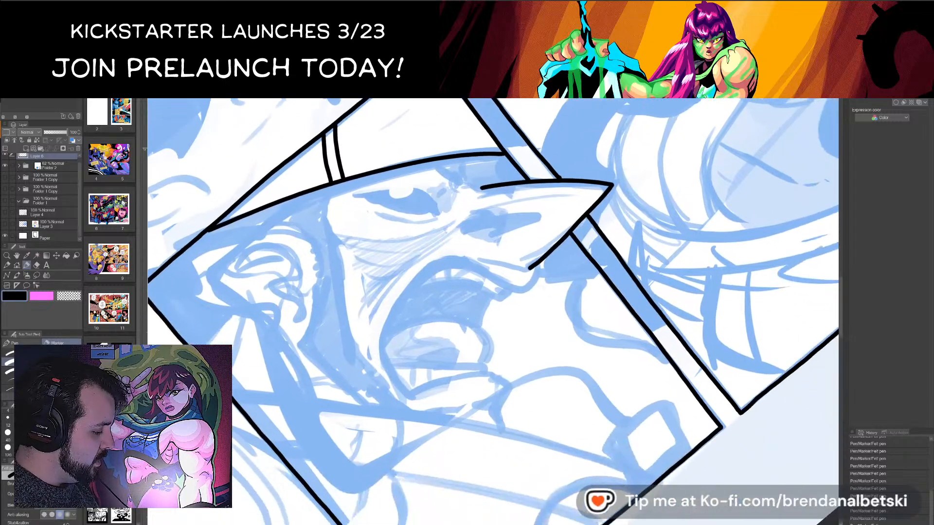
- Ink the character's wide-open mouth in one contour from the underside of the pointed nose to the lower lip
scroll(492, 312, down, 8)
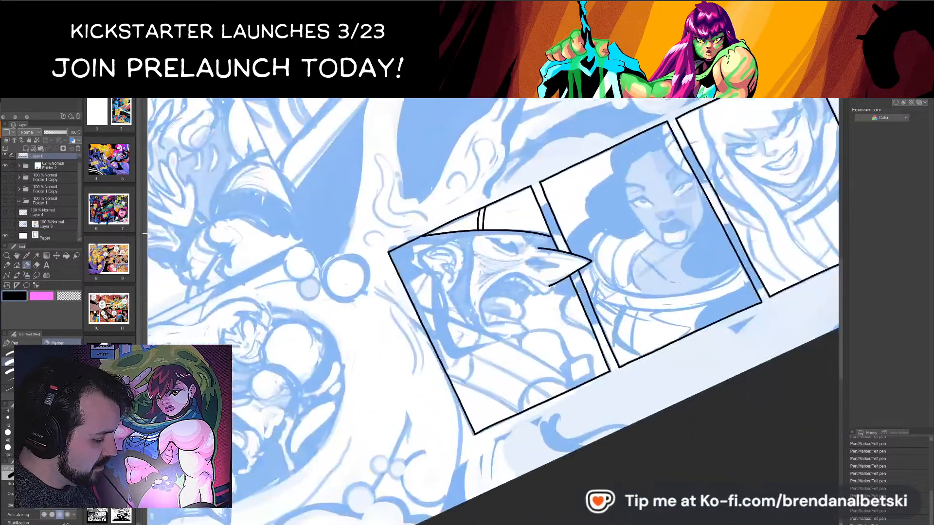
scroll(551, 287, up, 5)
mouse_move(557, 247)
mouse_down()
mouse_move(546, 273)
mouse_move(521, 268)
mouse_move(479, 224)
mouse_move(396, 249)
mouse_move(379, 336)
mouse_move(477, 352)
mouse_up()
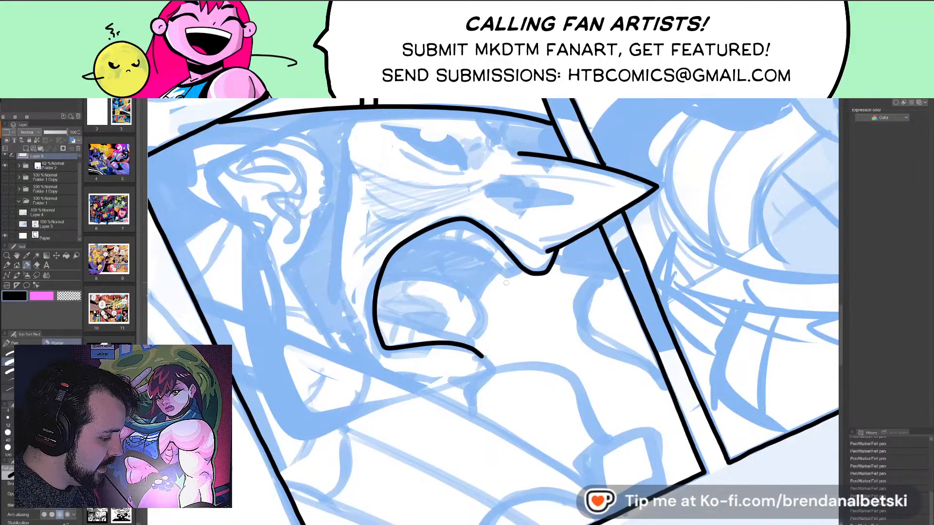
- Hide the Folder 2 sketch briefly to check the inked lines on the whole page, and show it again
scroll(506, 283, down, 10)
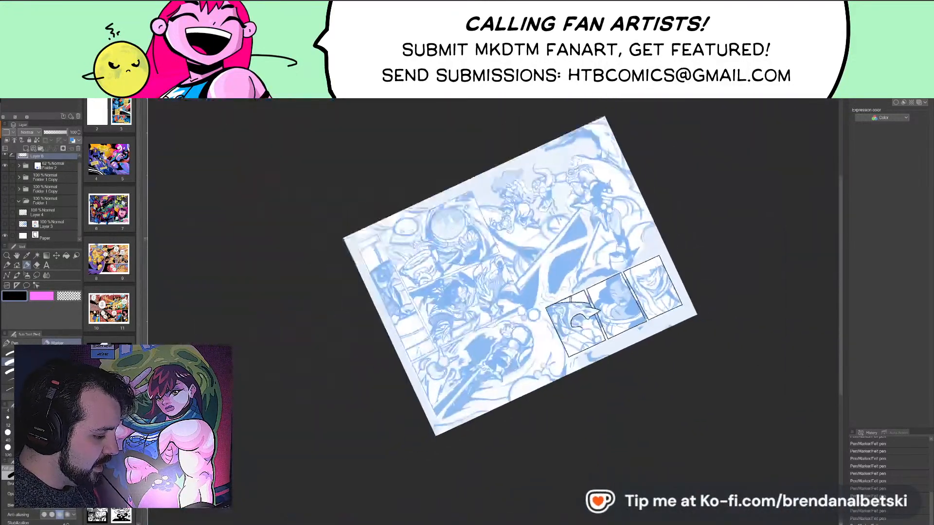
drag(520, 276, 477, 215)
click(5, 166)
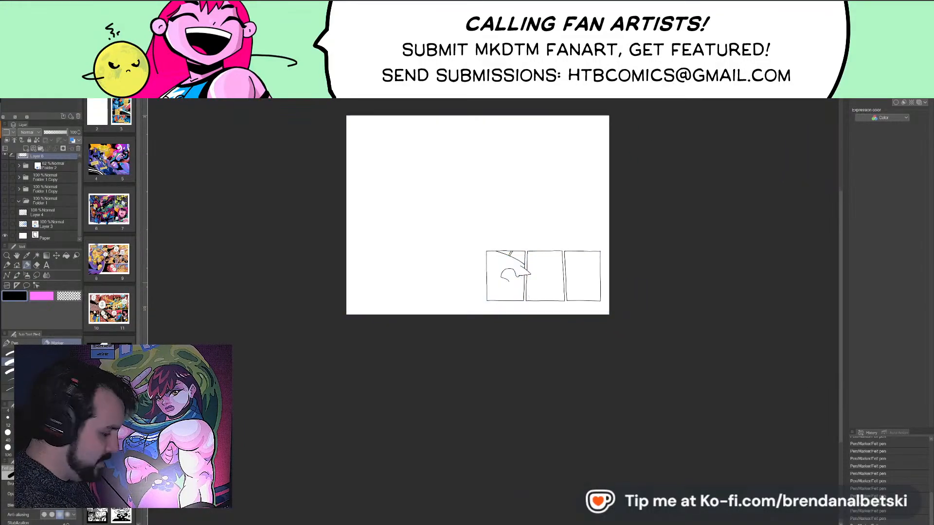
click(5, 165)
scroll(538, 277, up, 5)
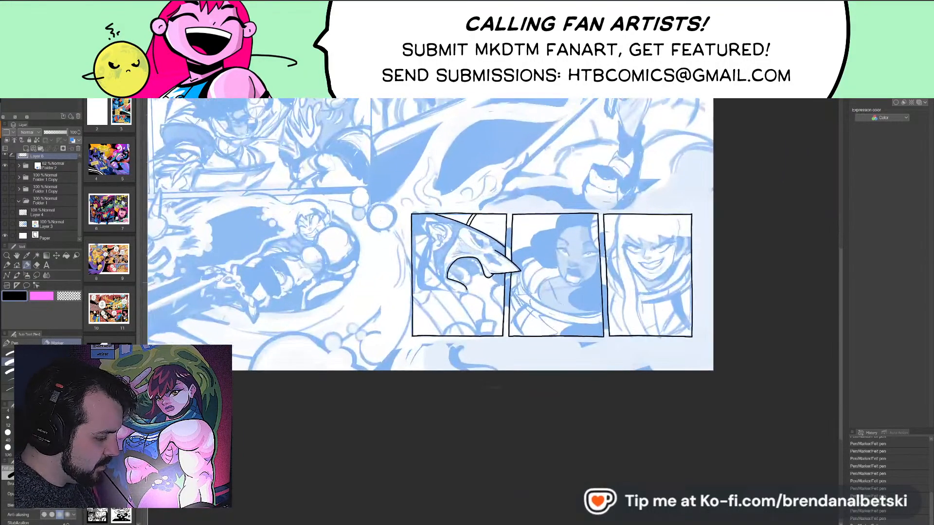
- Ink the narrow nostril shape on the character's pointed nose with a finer line, redoing the first stroke
drag(681, 275, 647, 187)
scroll(486, 311, up, 3)
drag(559, 244, 464, 240)
key(r)
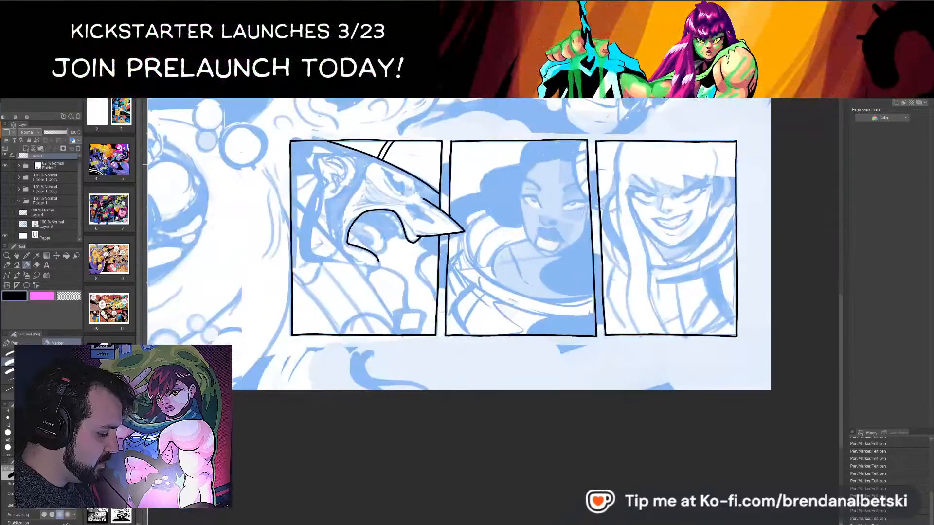
scroll(312, 389, down, 4)
drag(375, 243, 328, 236)
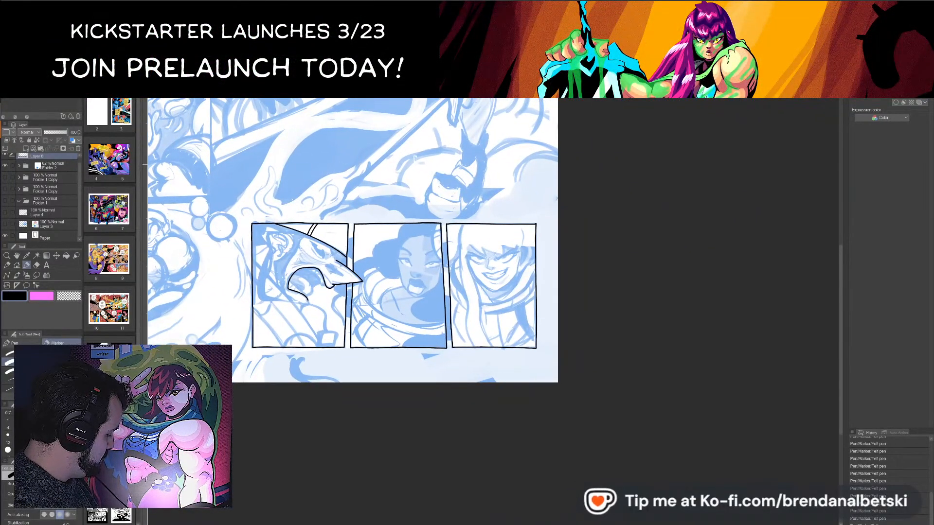
drag(380, 273, 490, 286)
drag(681, 292, 654, 200)
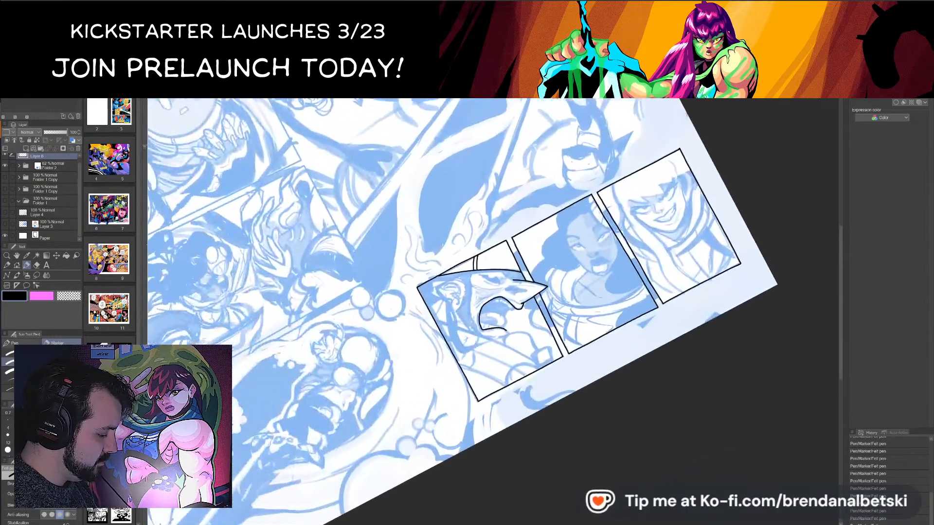
scroll(549, 286, up, 5)
drag(632, 350, 644, 277)
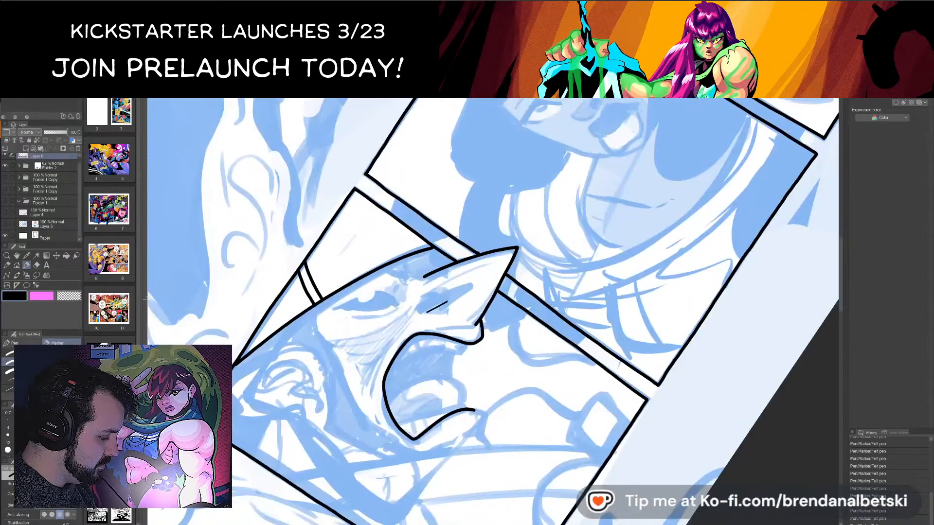
key(ctrl+z)
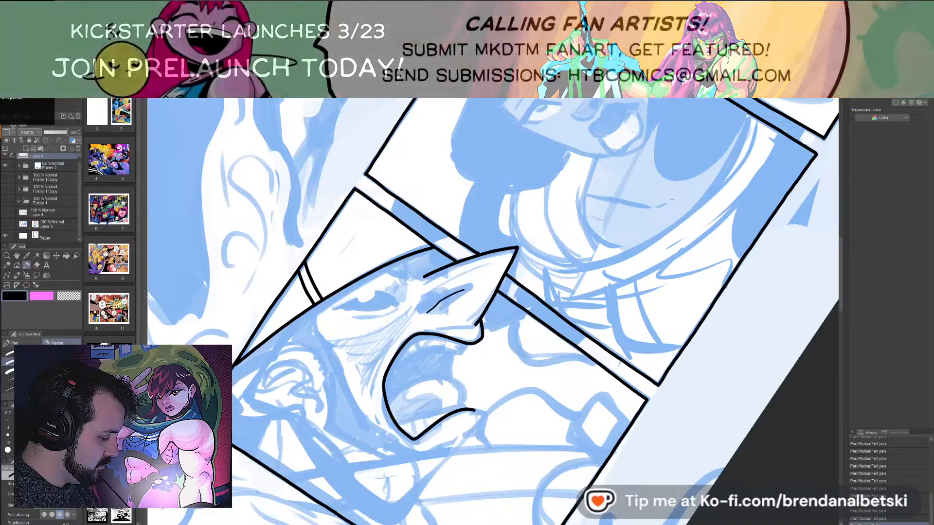
mouse_move(419, 312)
mouse_down()
mouse_move(472, 290)
mouse_move(426, 309)
mouse_up()
drag(487, 292, 594, 255)
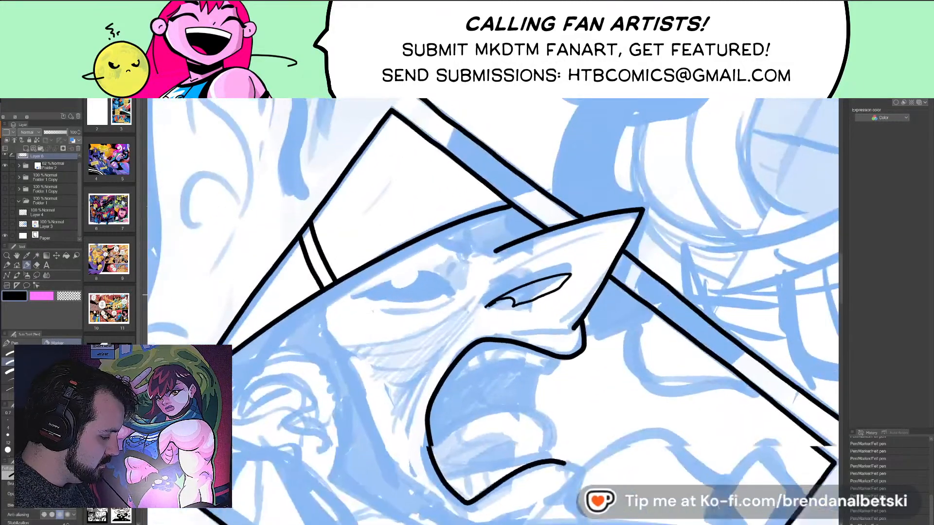
- Ink the character's eye outline under the hat brim, with its round iris and the small crease beside the nose bridge
drag(369, 280, 438, 287)
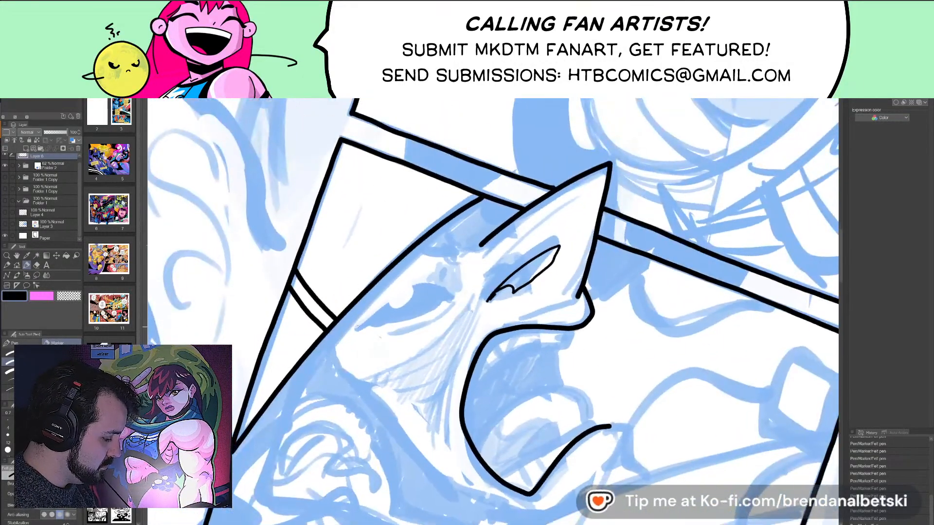
mouse_move(355, 329)
mouse_down()
mouse_move(407, 288)
mouse_move(450, 288)
mouse_up()
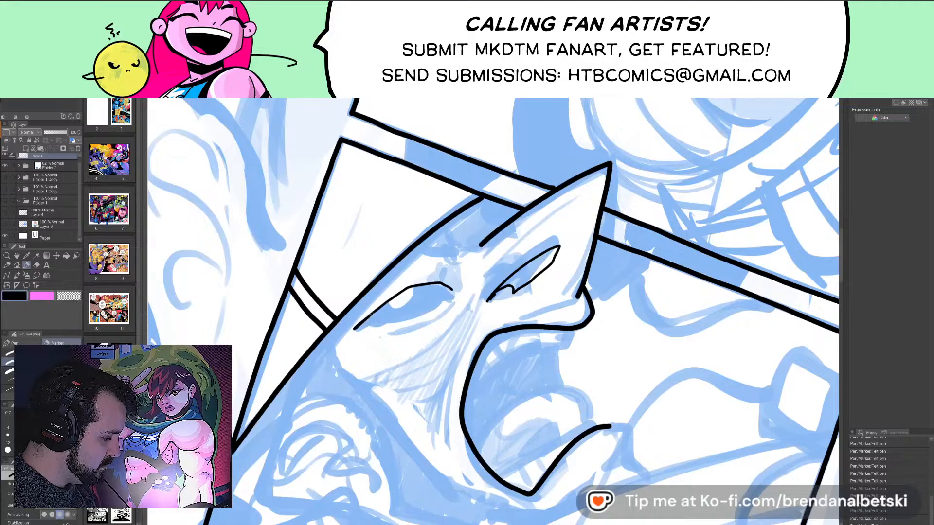
mouse_move(356, 328)
mouse_down()
mouse_move(436, 304)
mouse_move(450, 289)
mouse_up()
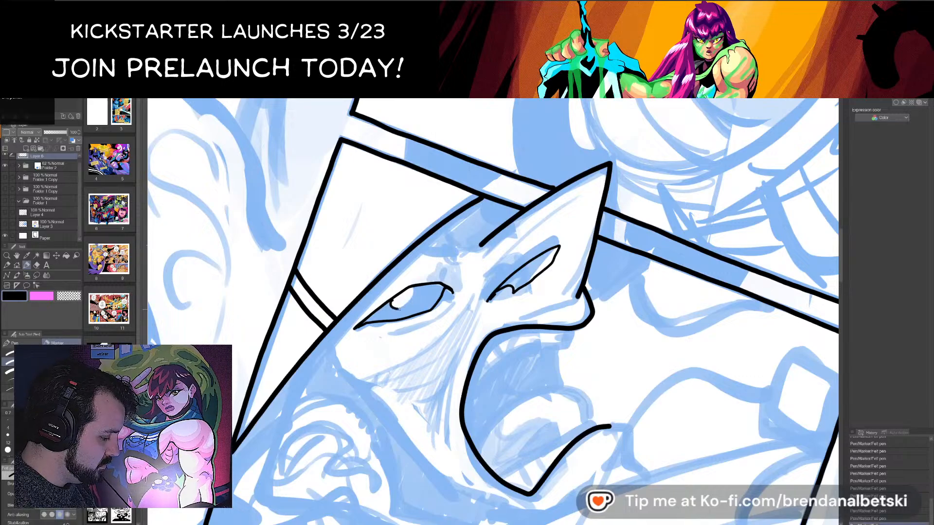
mouse_move(398, 308)
mouse_down()
mouse_move(416, 287)
mouse_move(475, 279)
mouse_move(484, 264)
mouse_move(480, 276)
mouse_up()
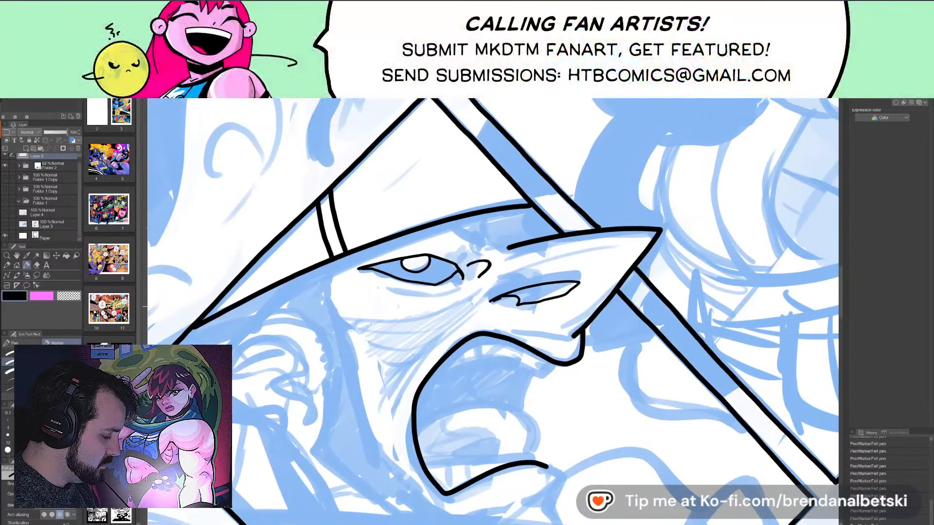
- Ink the fine crease lines under the character's eye and across the cheek beside the open mouth
drag(388, 290, 430, 295)
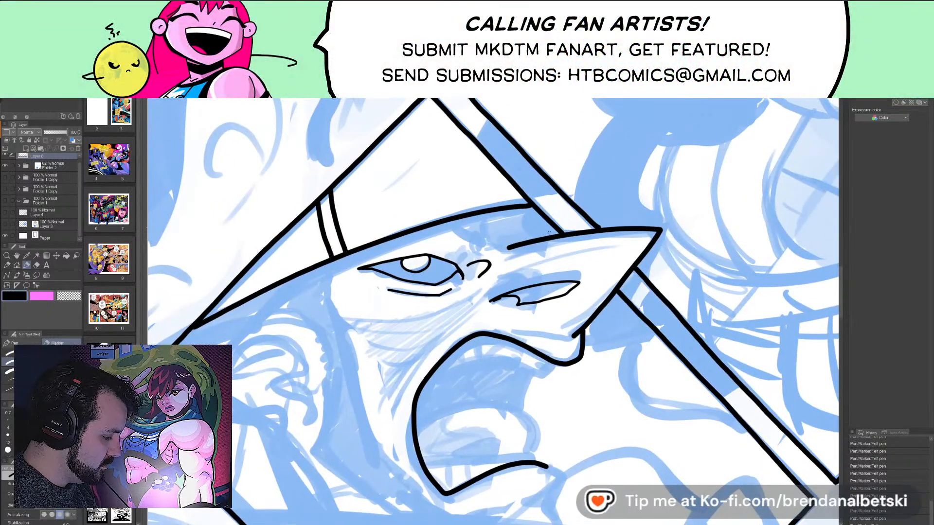
scroll(548, 233, down, 3)
mouse_move(333, 253)
mouse_down()
mouse_move(437, 252)
mouse_move(479, 227)
mouse_up()
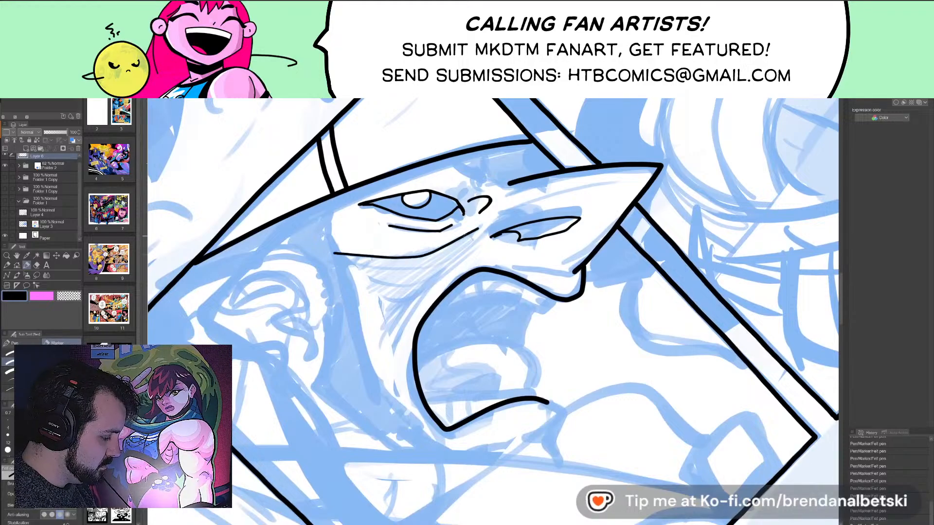
drag(378, 274, 468, 249)
drag(429, 289, 452, 272)
key(minus)
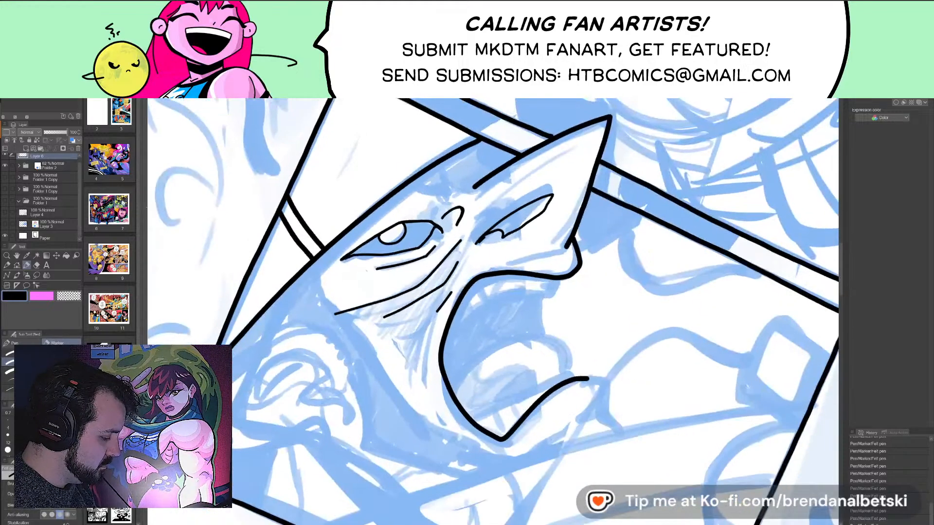
scroll(445, 317, down, 5)
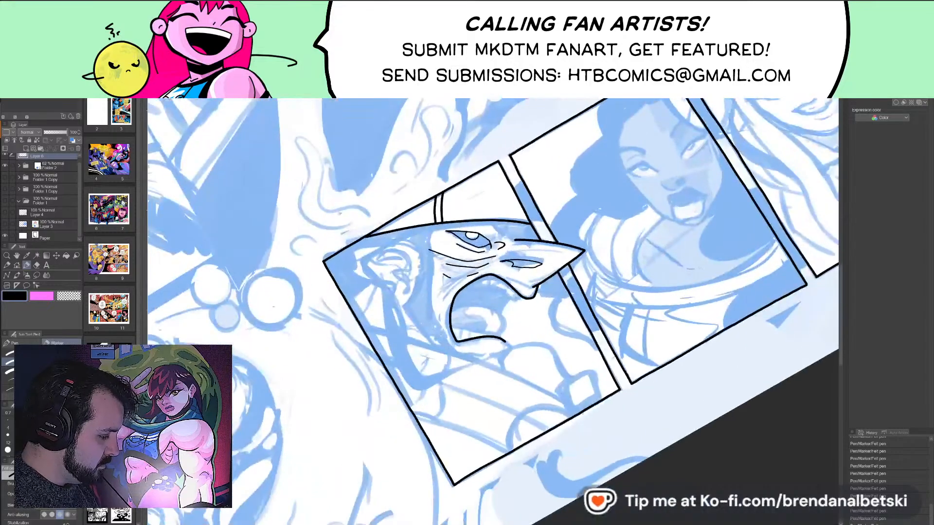
scroll(506, 301, up, 6)
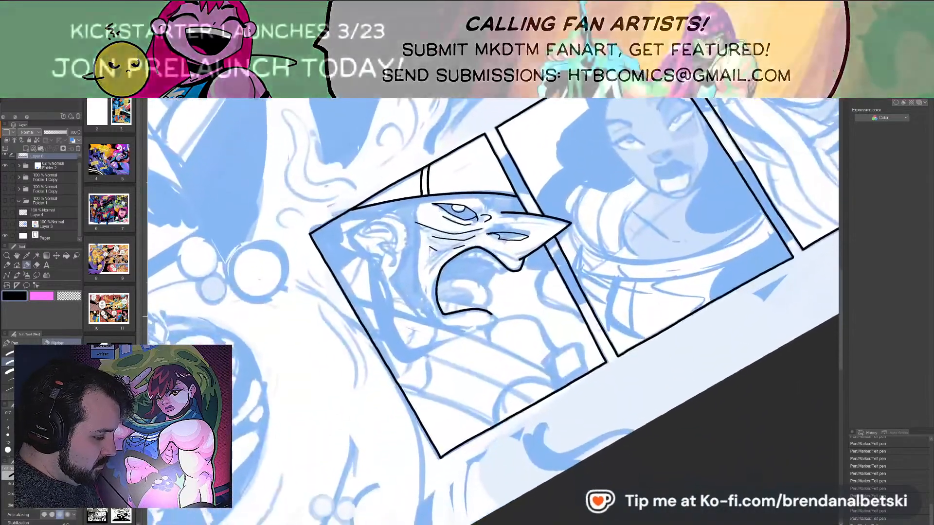
- Ink the large rounded tongue arch inside the mouth and the upper edge of the lower teeth, redoing the teeth line
key(asciicircum)
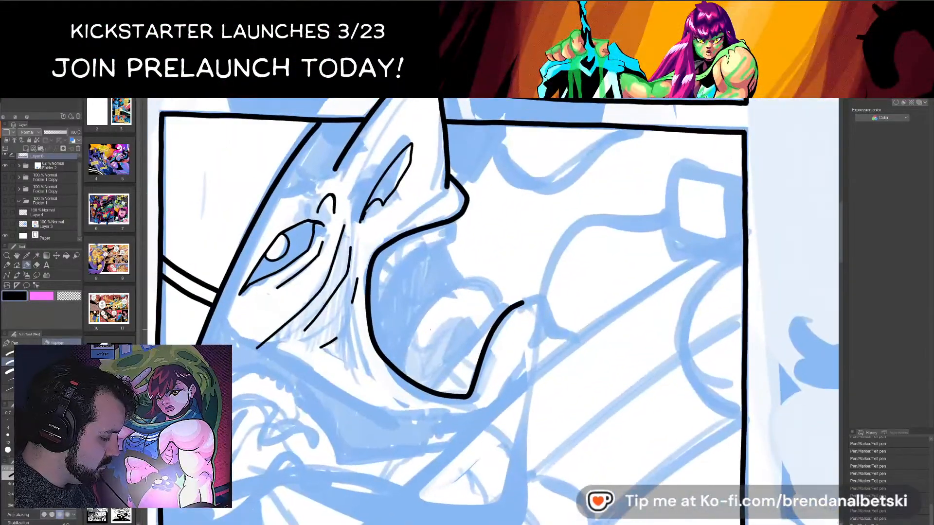
mouse_move(394, 364)
mouse_down()
mouse_move(416, 308)
mouse_move(479, 276)
mouse_move(503, 304)
mouse_up()
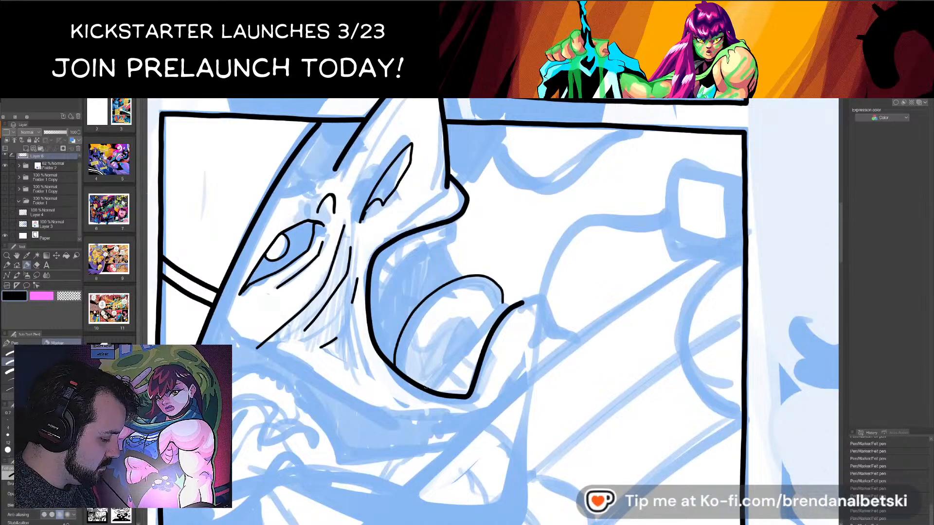
drag(424, 388, 487, 319)
key(asciicircum)
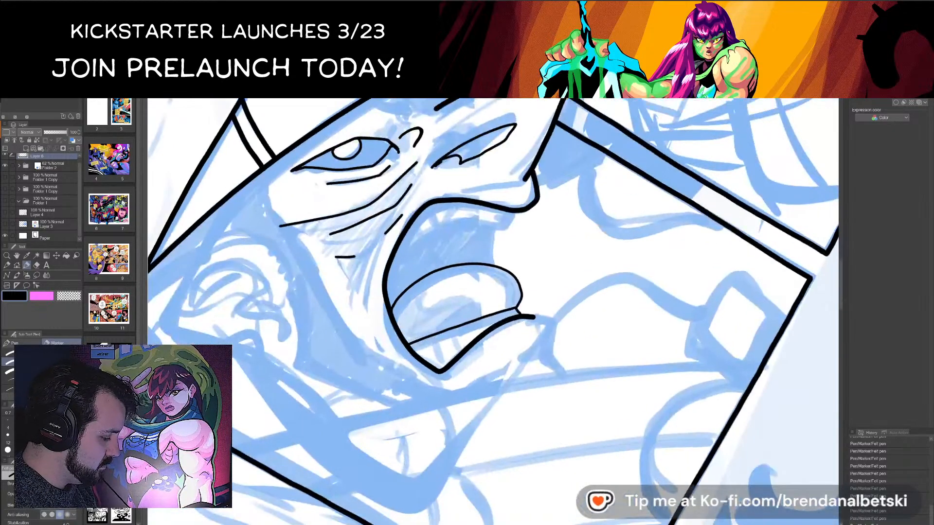
key(ctrl+z)
drag(440, 336, 518, 310)
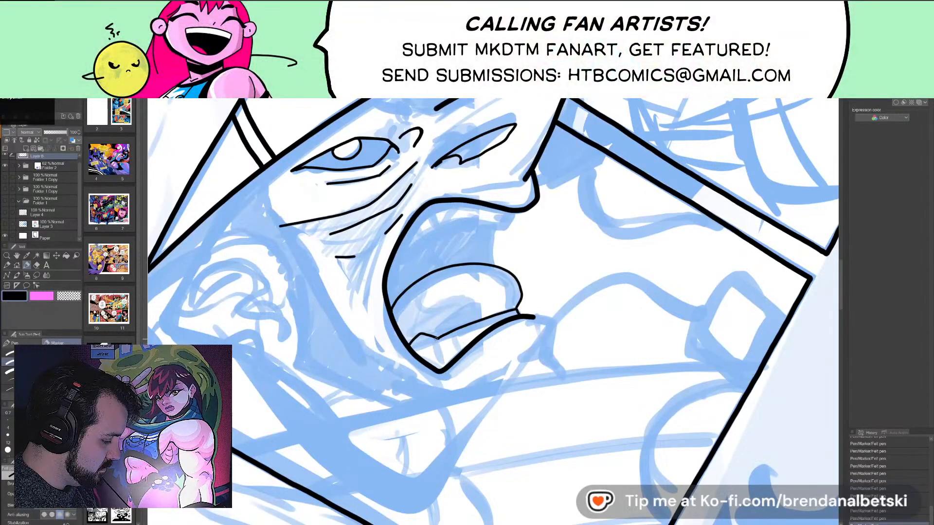
- Ink the dividing lines between the lower teeth along the lower lip, with the large rounded back tooth
mouse_move(435, 337)
mouse_down()
mouse_move(441, 363)
mouse_move(466, 347)
mouse_up()
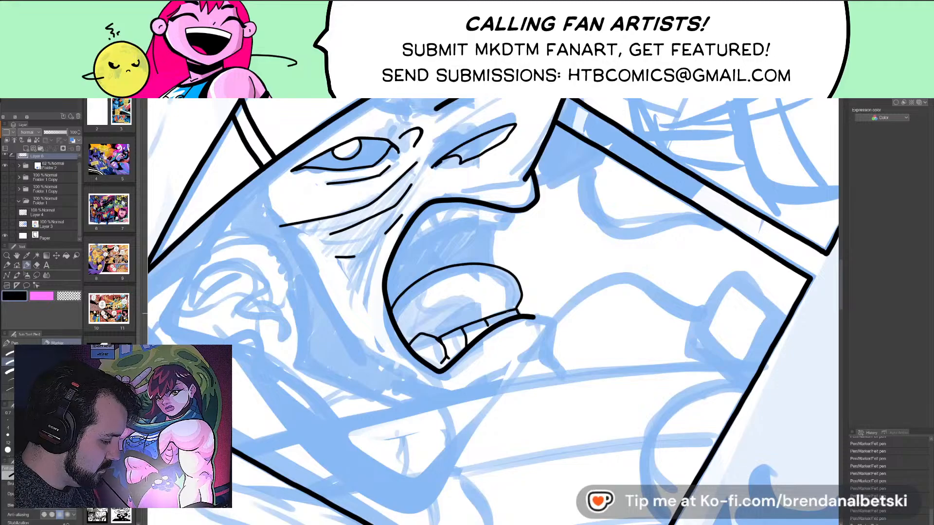
scroll(495, 316, down, 2)
scroll(495, 317, up, 3)
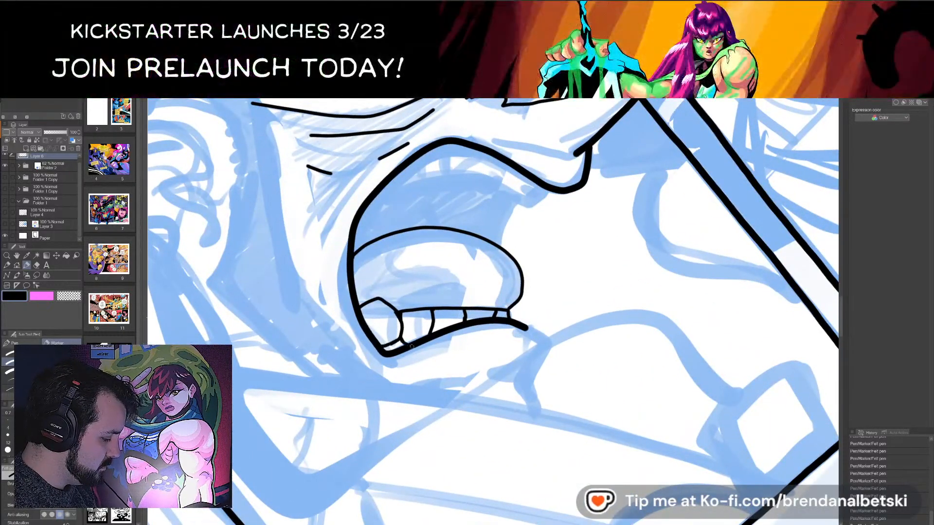
scroll(515, 307, down, 2)
scroll(515, 307, up, 2)
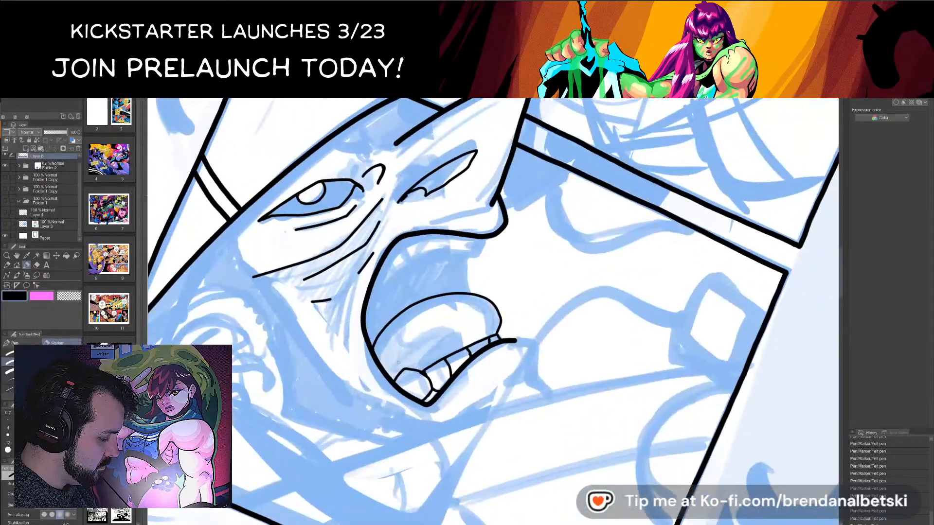
- Ink the smaller inner curve behind the lower teeth and the lower edge of the upper row of teeth
mouse_move(392, 379)
mouse_down()
mouse_move(405, 342)
mouse_move(454, 353)
mouse_up()
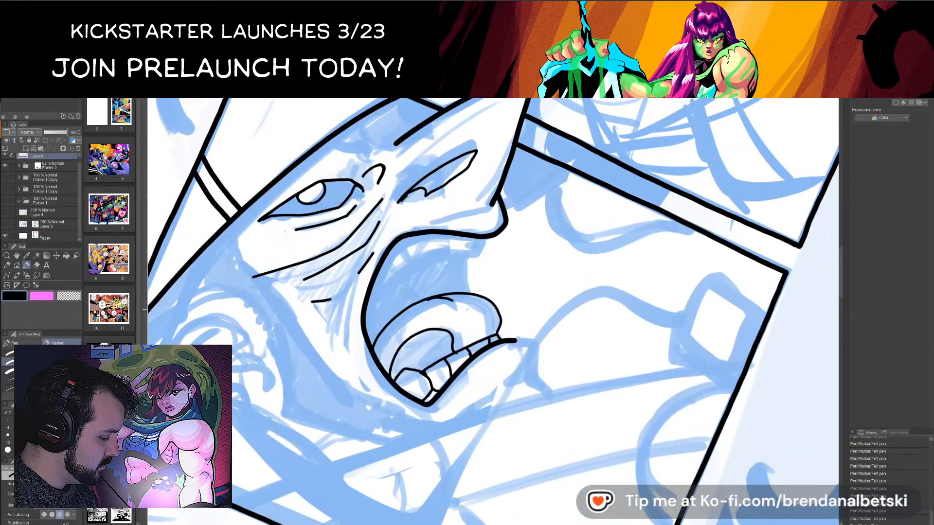
drag(456, 295, 437, 298)
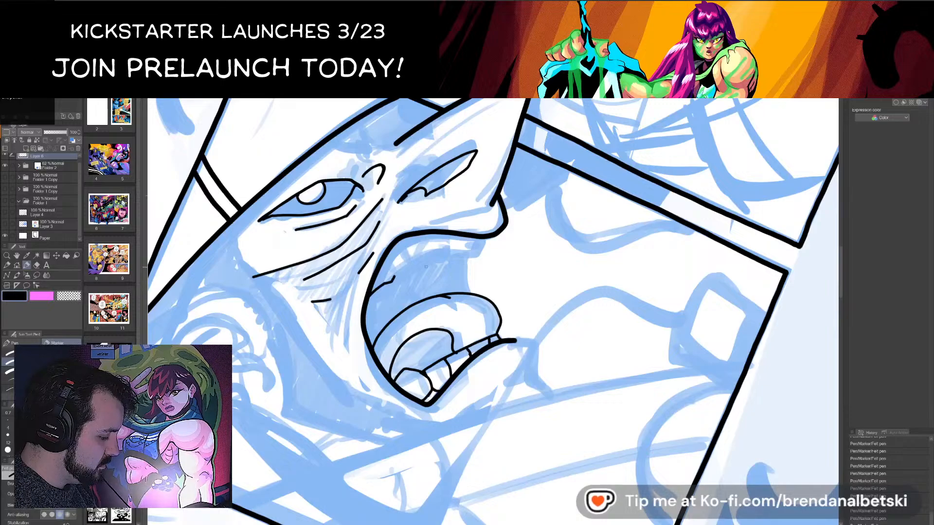
mouse_move(369, 298)
mouse_down()
mouse_move(414, 265)
mouse_move(467, 252)
mouse_move(472, 280)
mouse_up()
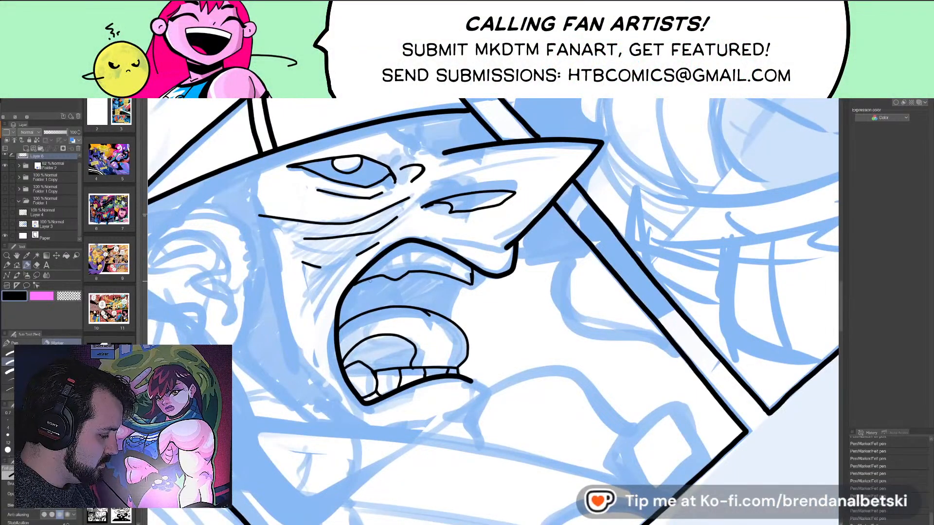
- Ink the separate upper teeth under the lip and the curved gum line beneath them, redoing a stroke
mouse_move(370, 282)
mouse_down()
mouse_move(472, 274)
mouse_move(465, 285)
mouse_move(447, 279)
mouse_move(462, 280)
mouse_move(452, 256)
mouse_move(462, 275)
mouse_move(408, 271)
mouse_move(413, 245)
mouse_move(411, 271)
mouse_up()
key(ctrl+z)
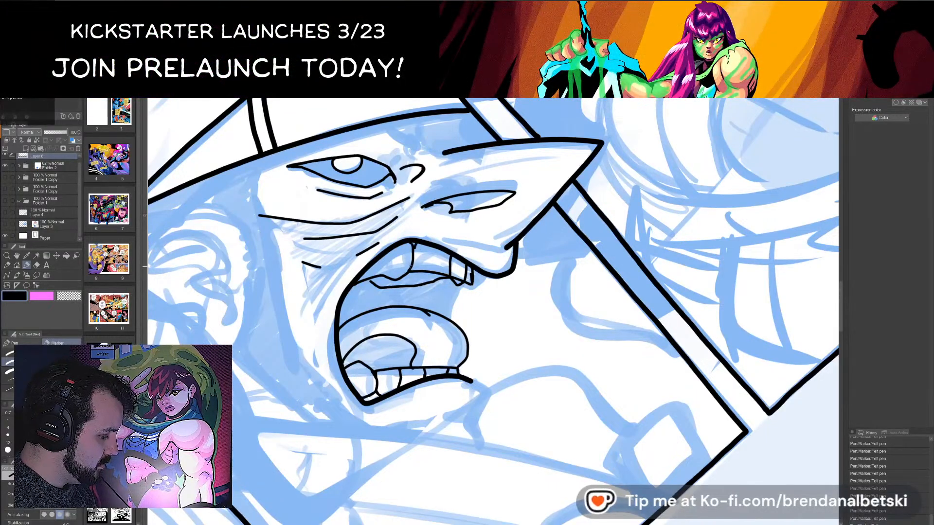
drag(436, 252, 435, 270)
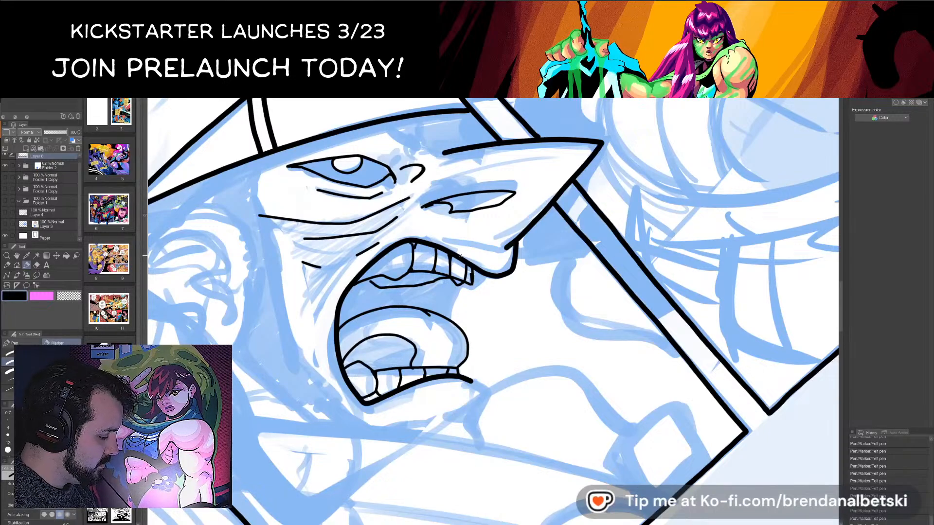
scroll(460, 255, down, 5)
mouse_move(506, 233)
mouse_down()
mouse_move(535, 273)
mouse_move(506, 234)
mouse_up()
scroll(486, 266, up, 4)
- Thicken the corner beneath the front upper teeth and ink the small back teeth where the upper row meets the mouth contour
scroll(459, 258, up, 5)
drag(357, 318, 351, 300)
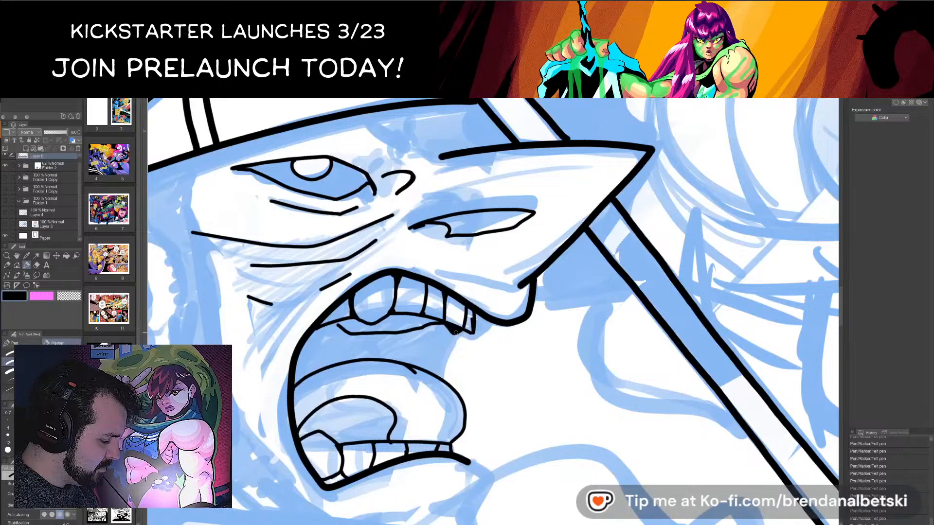
mouse_move(474, 332)
mouse_down()
mouse_move(461, 336)
mouse_move(473, 326)
mouse_up()
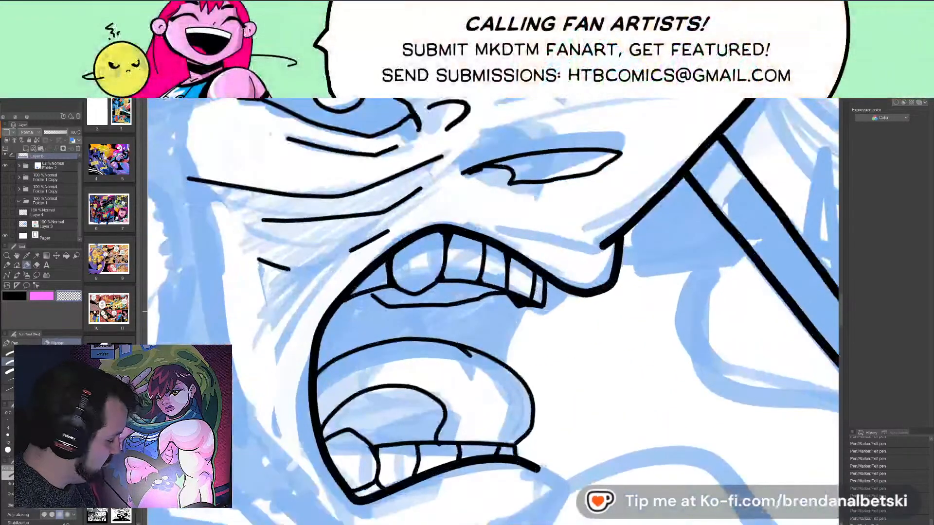
click(12, 297)
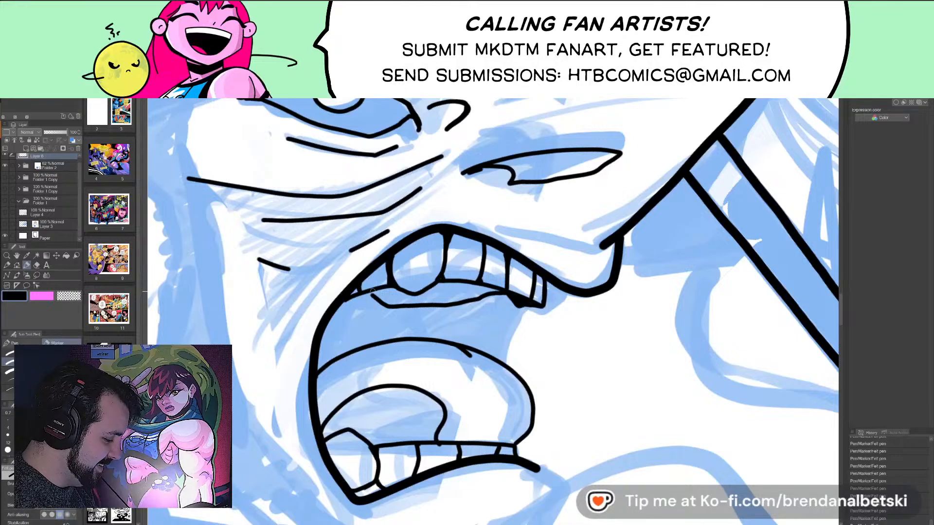
scroll(372, 290, down, 4)
scroll(451, 279, up, 6)
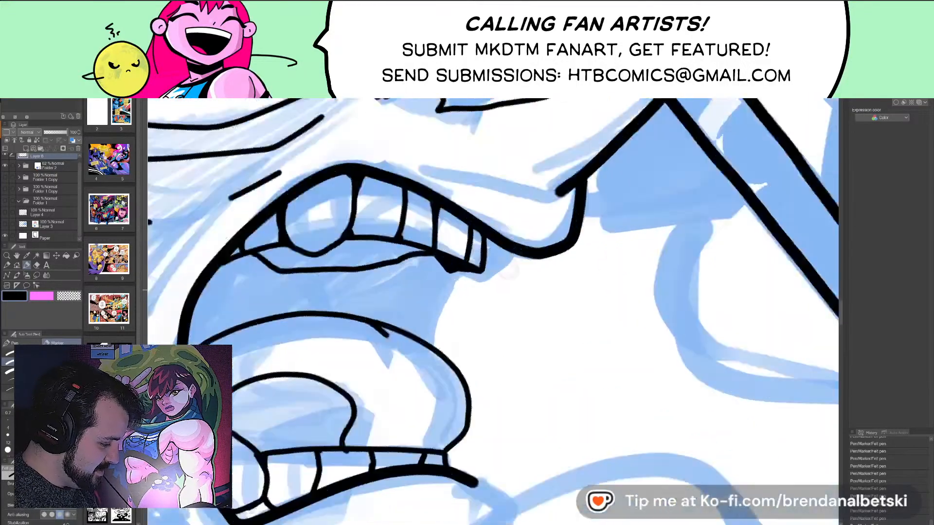
- Ink the far edge of the mouth opening from the front upper teeth down to the tongue, redoing the first stroke
mouse_move(454, 271)
mouse_down()
mouse_move(430, 329)
mouse_move(429, 354)
mouse_move(440, 305)
mouse_move(431, 354)
mouse_up()
key(ctrl+z)
key(ctrl+z)
mouse_move(465, 267)
mouse_down()
mouse_move(435, 311)
mouse_move(429, 355)
mouse_up()
scroll(441, 329, down, 6)
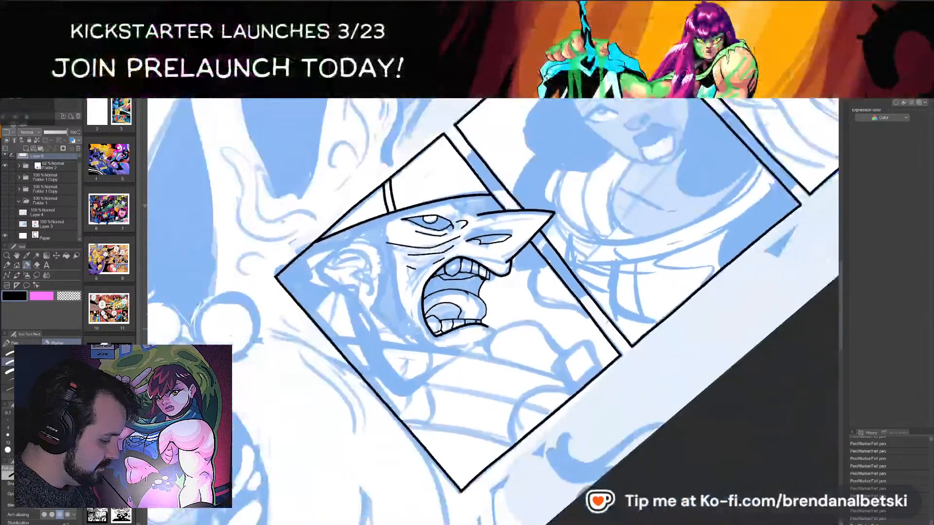
scroll(441, 292, down, 3)
scroll(441, 292, up, 6)
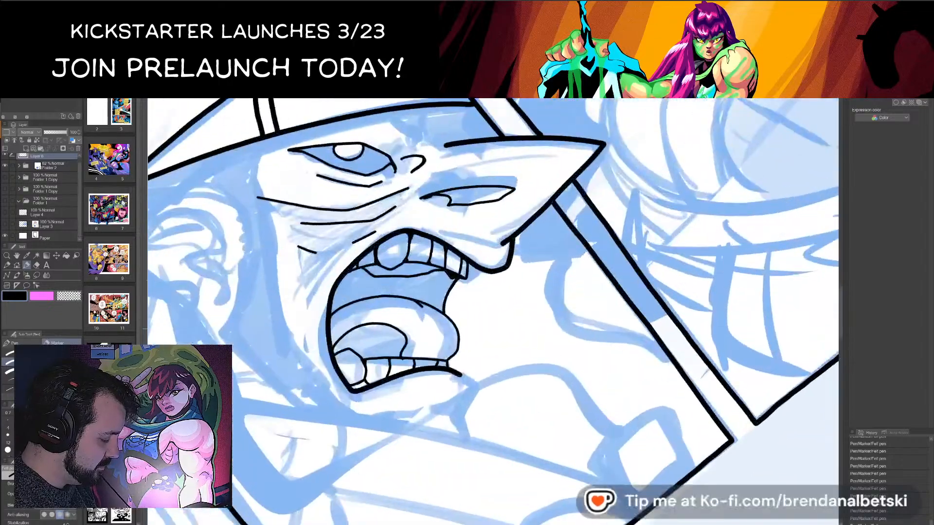
- Ink the short furrowed brow creases between the hat brim and the top of the nose
key(minus)
drag(387, 268, 426, 259)
key(ctrl+z)
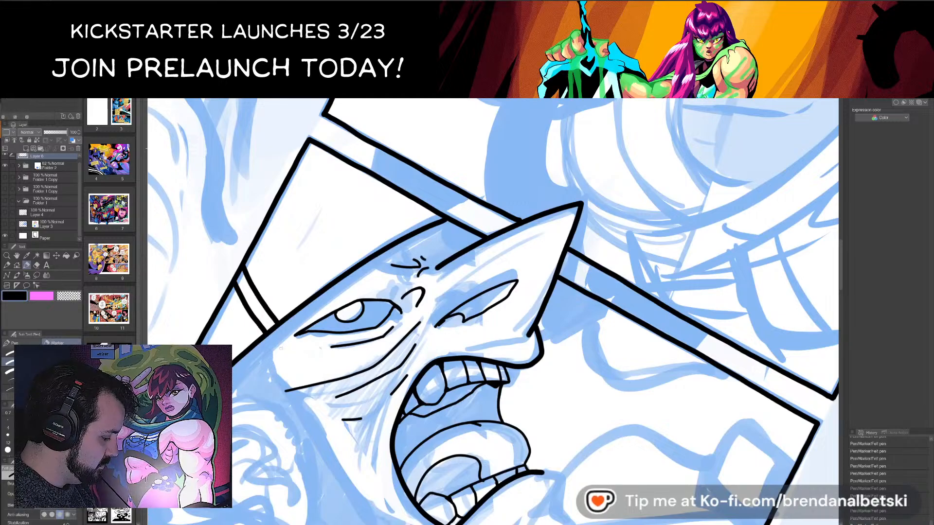
- Ink the side of the face from the hat brim down to the jaw, plus the curved contour in front of the ear
drag(295, 321, 367, 233)
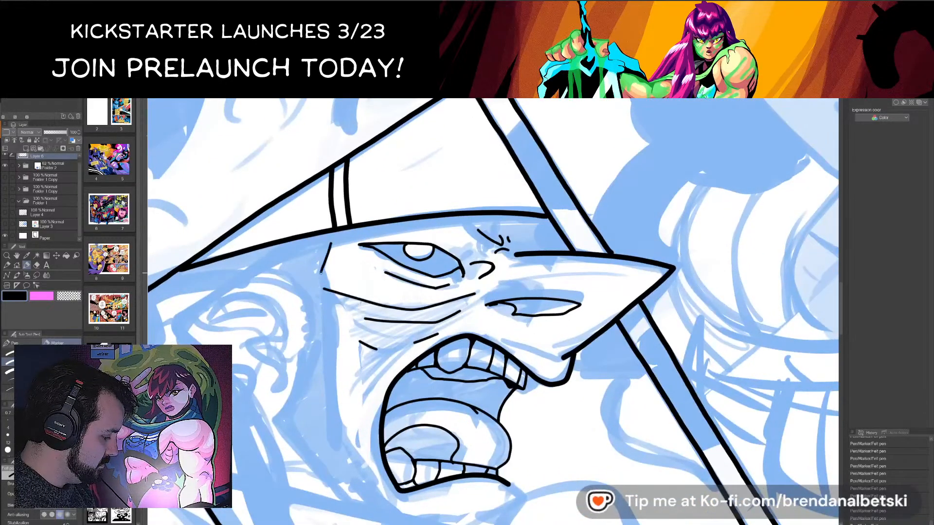
mouse_move(334, 326)
mouse_down()
mouse_move(343, 443)
mouse_move(394, 506)
mouse_up()
mouse_move(285, 273)
mouse_down()
mouse_move(308, 322)
mouse_move(274, 422)
mouse_move(469, 391)
mouse_move(506, 395)
mouse_up()
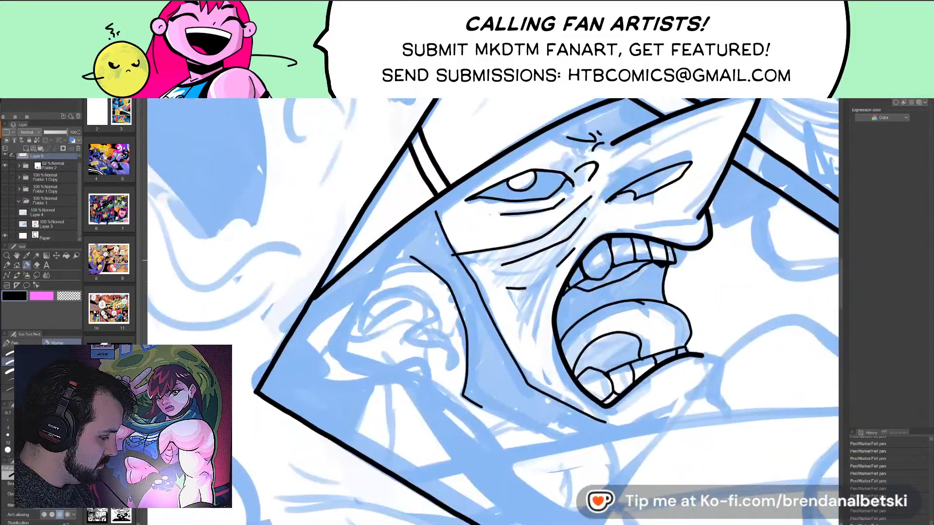
mouse_move(412, 256)
mouse_down()
mouse_move(306, 314)
mouse_move(430, 157)
mouse_up()
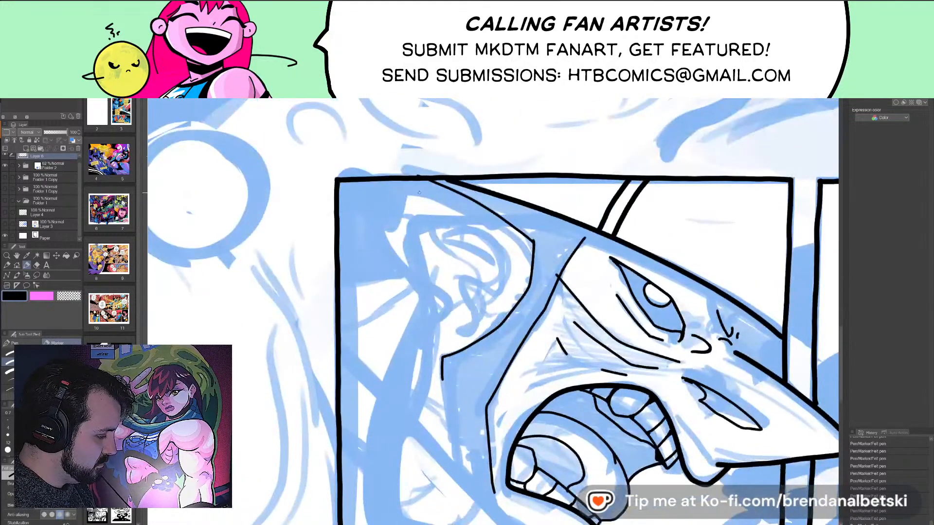
- Ink the pointed ear's outer edge, lobe and inner folds, redoing the back edge of the ear
drag(414, 194, 493, 255)
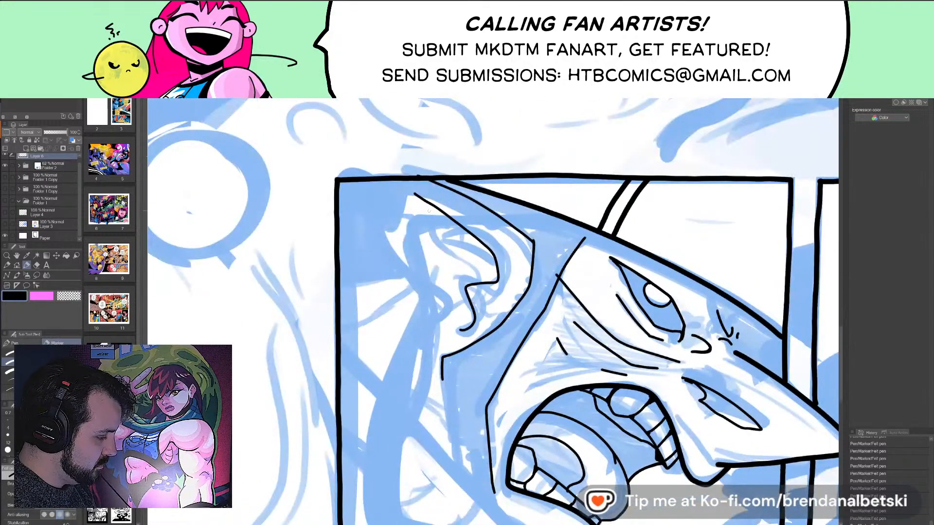
drag(424, 220, 469, 230)
mouse_move(496, 262)
mouse_down()
mouse_move(453, 251)
mouse_move(440, 301)
mouse_up()
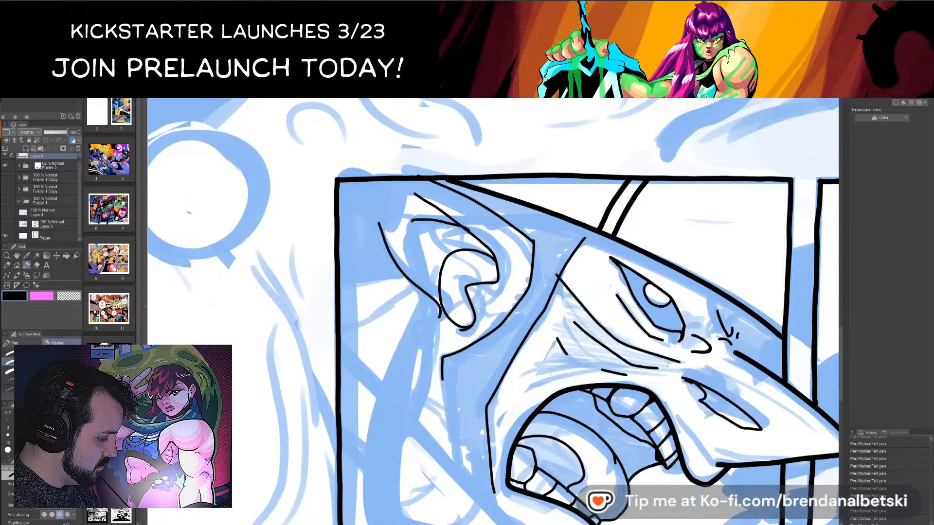
key(ctrl+z)
drag(377, 220, 382, 244)
mouse_move(426, 323)
mouse_down()
mouse_move(443, 355)
mouse_move(516, 296)
mouse_move(490, 229)
mouse_move(473, 277)
mouse_up()
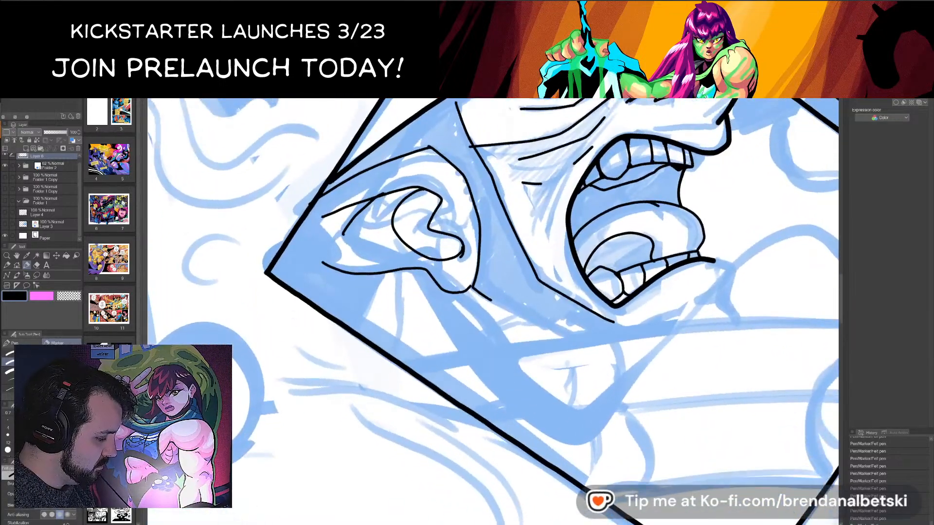
mouse_move(647, 292)
mouse_down()
mouse_move(418, 263)
mouse_move(438, 274)
mouse_move(452, 238)
mouse_up()
scroll(492, 297, down, 5)
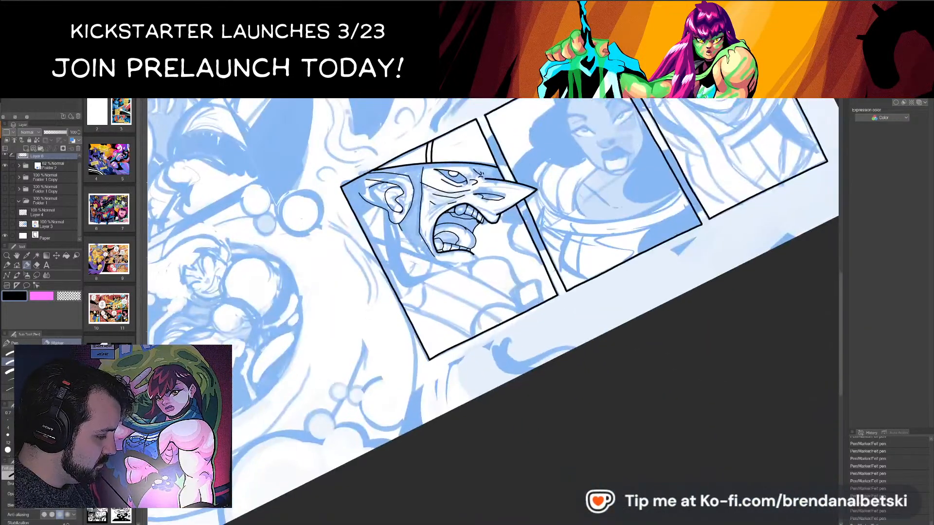
scroll(491, 311, up, 3)
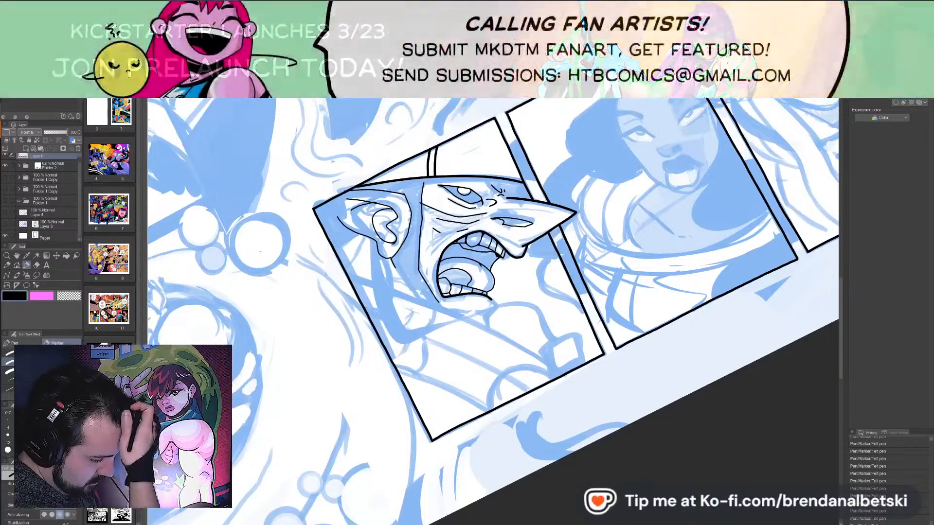
scroll(491, 312, up, 2)
drag(437, 292, 478, 277)
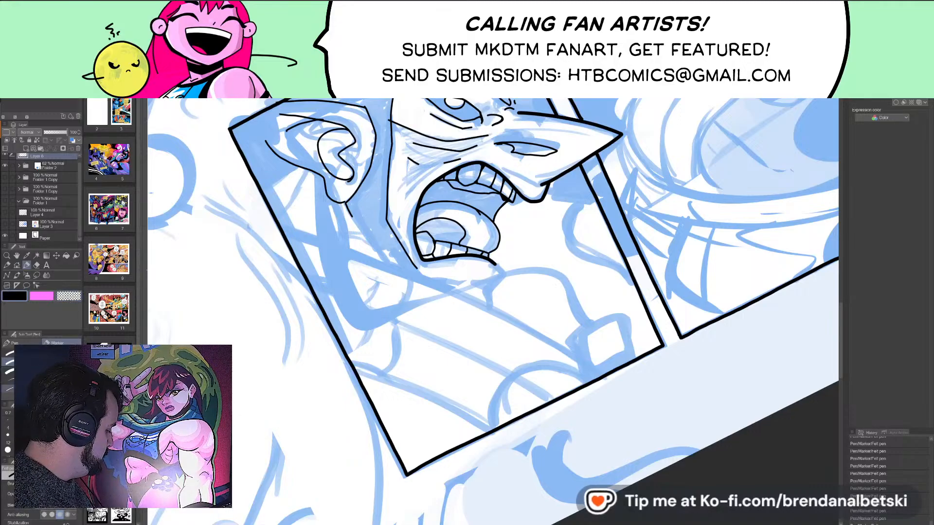
drag(492, 312, 479, 345)
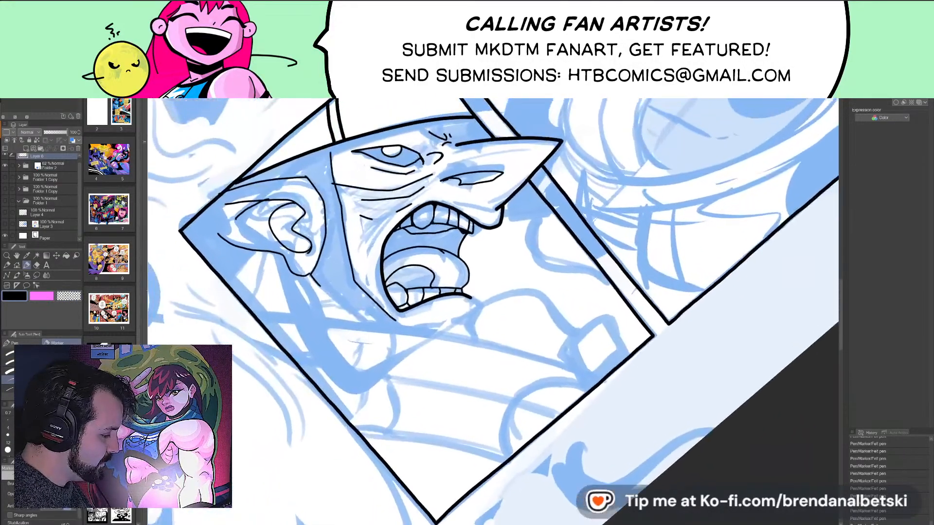
scroll(481, 242, down, 3)
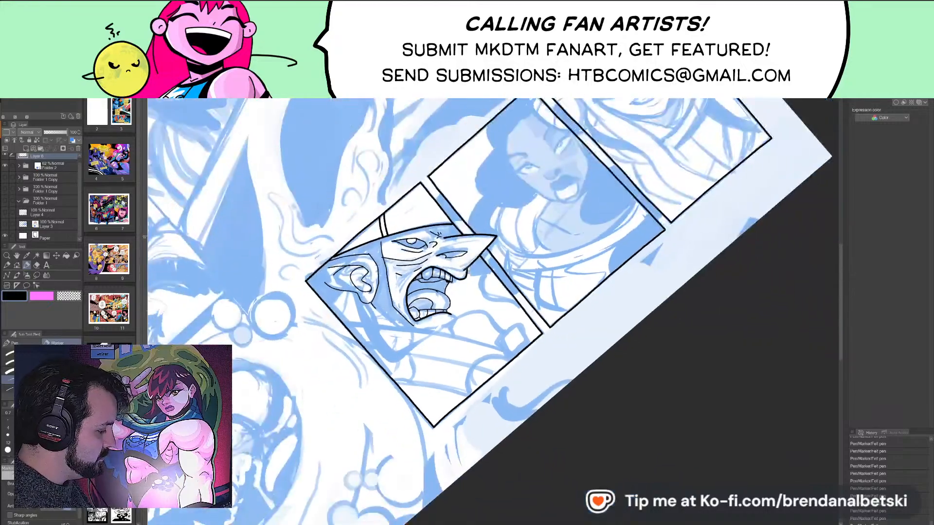
- Open the black-and-white sketch of the seated, wide-hatted character and examine its hat, hanging cords and charms as reference
scroll(481, 242, down, 1)
click(7, 14)
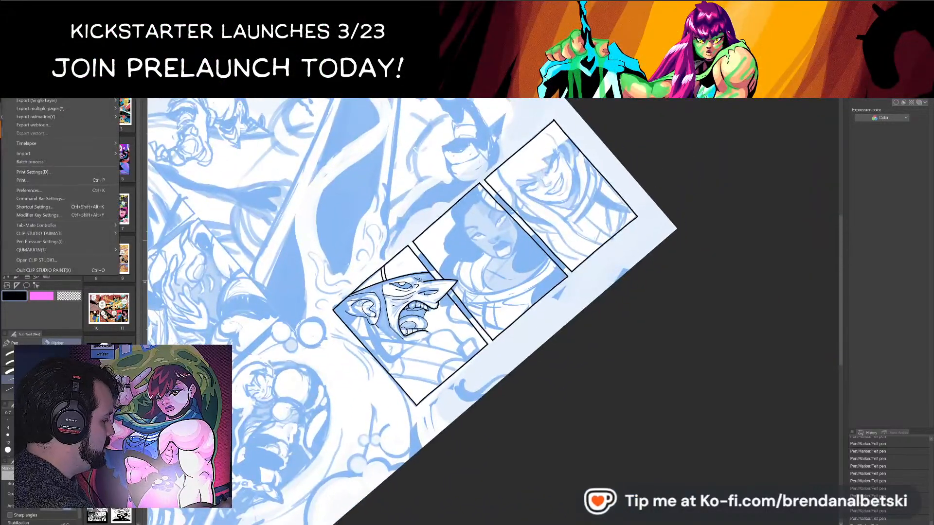
click(22, 40)
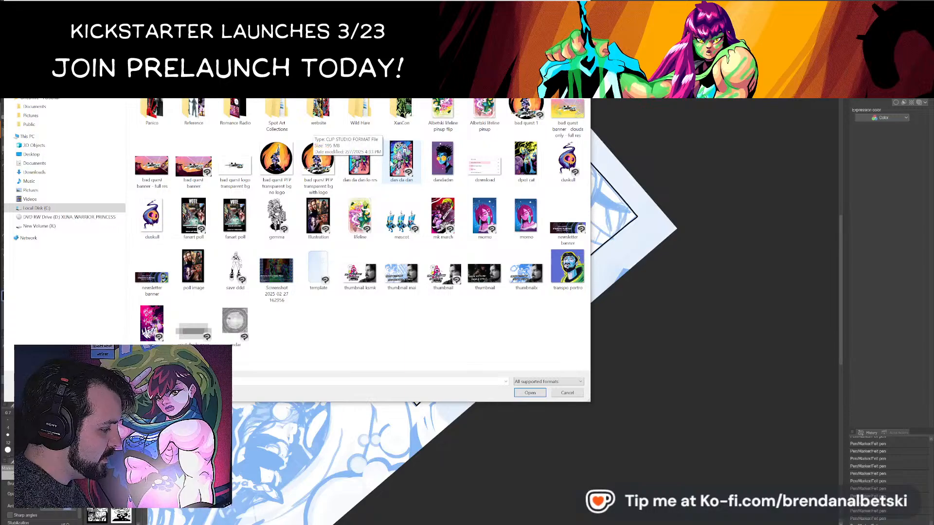
double_click(401, 64)
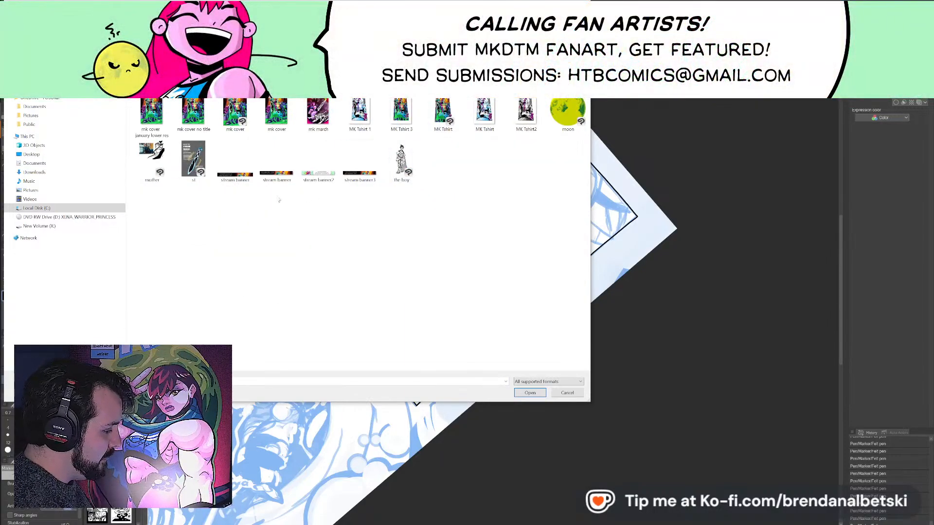
double_click(192, 63)
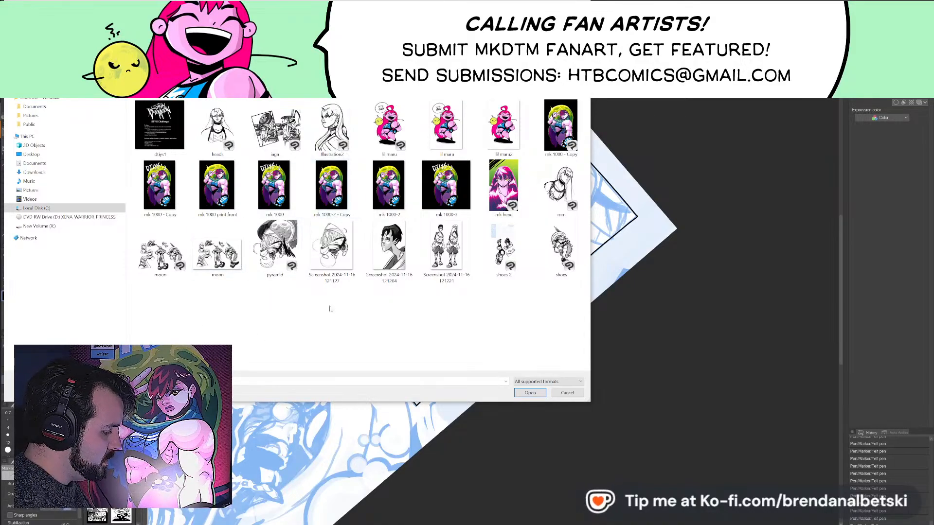
double_click(277, 134)
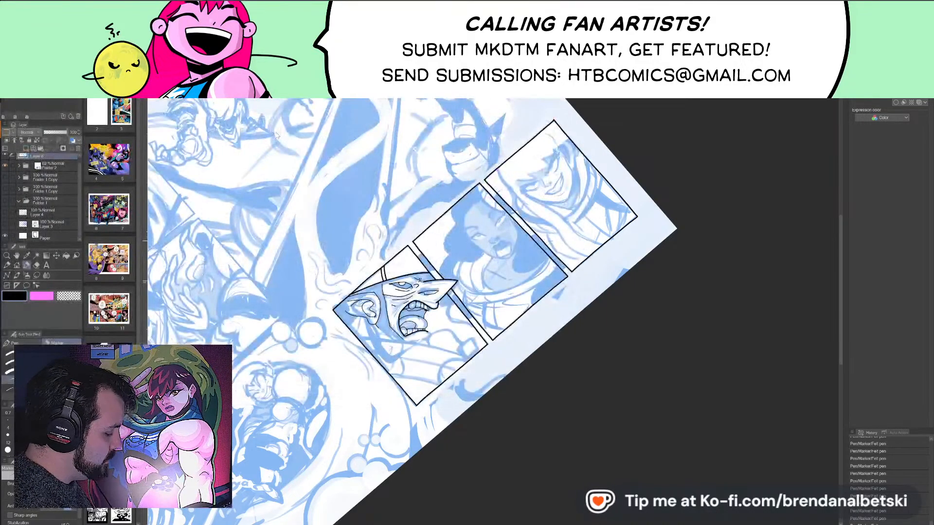
scroll(275, 155, up, 5)
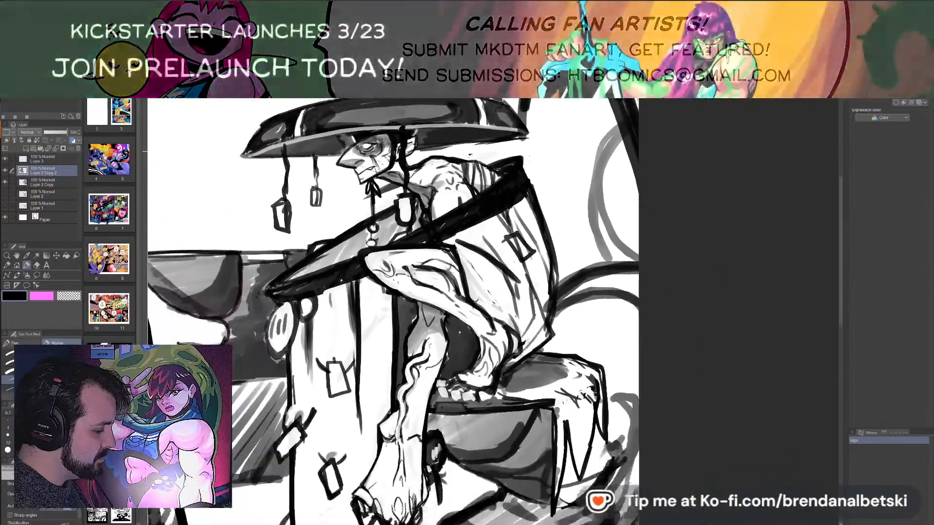
scroll(276, 154, down, 3)
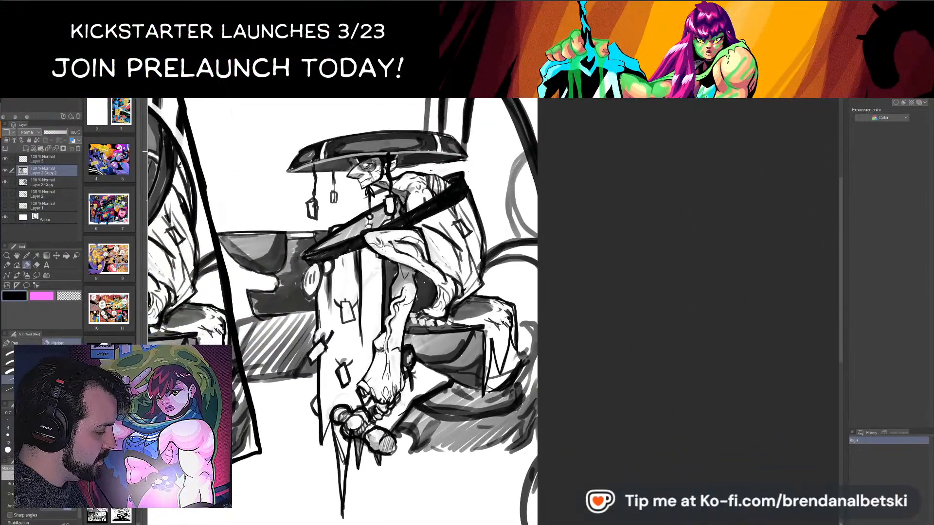
scroll(276, 155, up, 3)
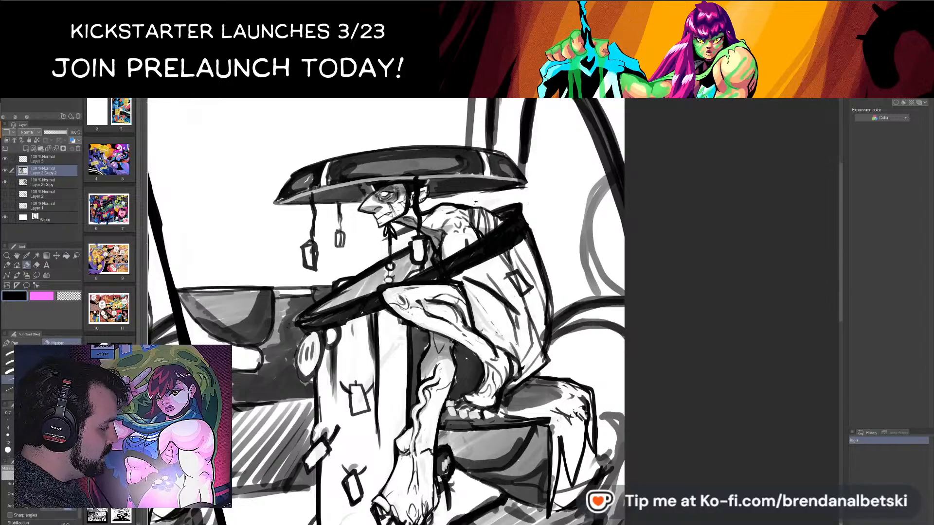
key(ctrl+Tab)
- Ink the thick twisted hat cord from under the brim, past the ear and below the jaw to the chest, redoing the first stroke
mouse_move(407, 327)
mouse_down()
mouse_move(444, 319)
mouse_move(465, 248)
mouse_up()
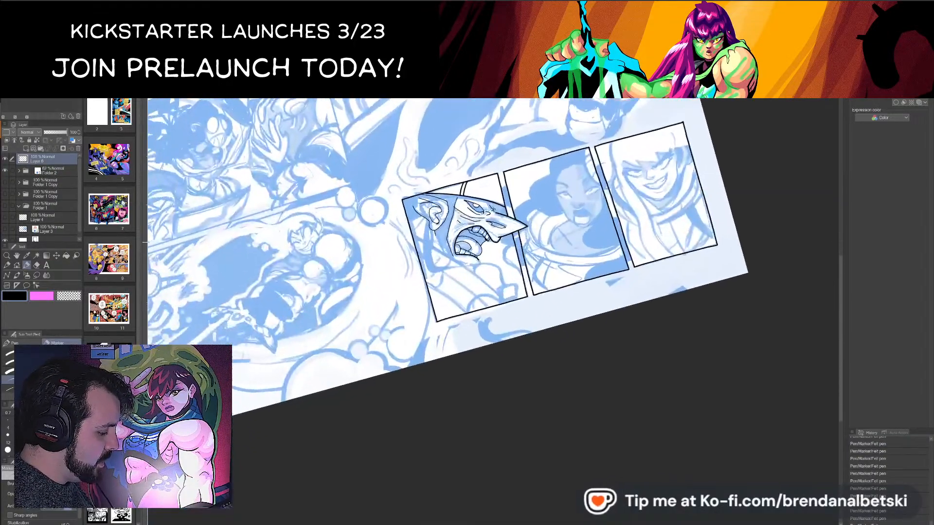
scroll(555, 263, up, 3)
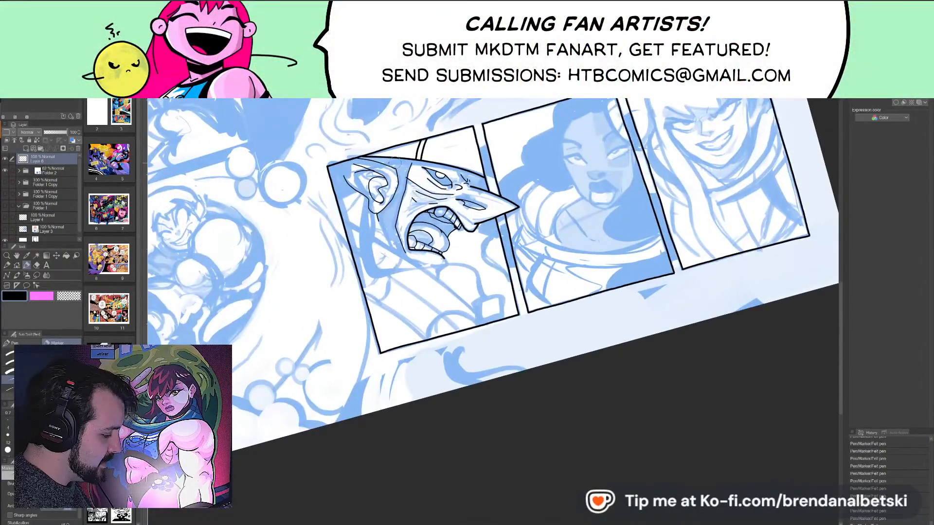
key(ctrl+plus)
drag(395, 163, 392, 203)
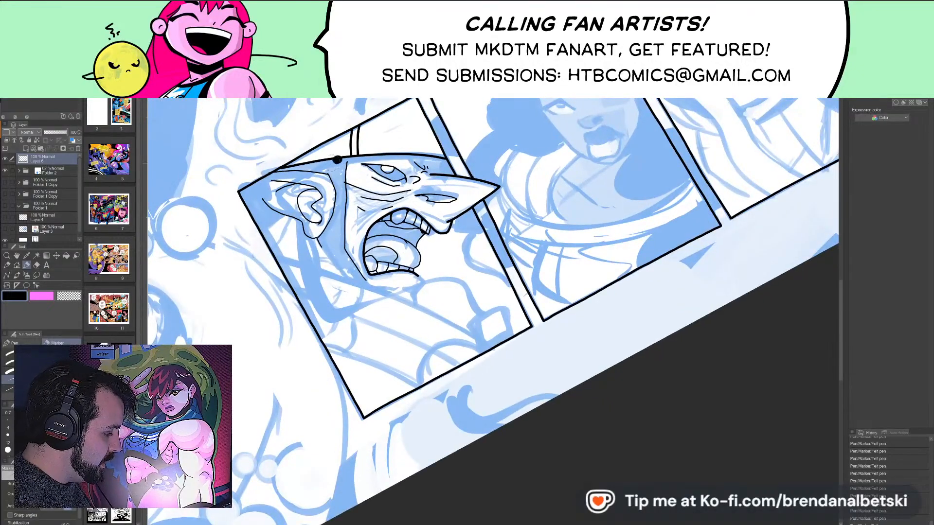
mouse_move(337, 160)
mouse_down()
mouse_move(300, 193)
mouse_move(298, 227)
mouse_up()
key(ctrl+z)
mouse_move(340, 157)
mouse_down()
mouse_move(291, 217)
mouse_move(335, 316)
mouse_move(417, 289)
mouse_move(469, 307)
mouse_up()
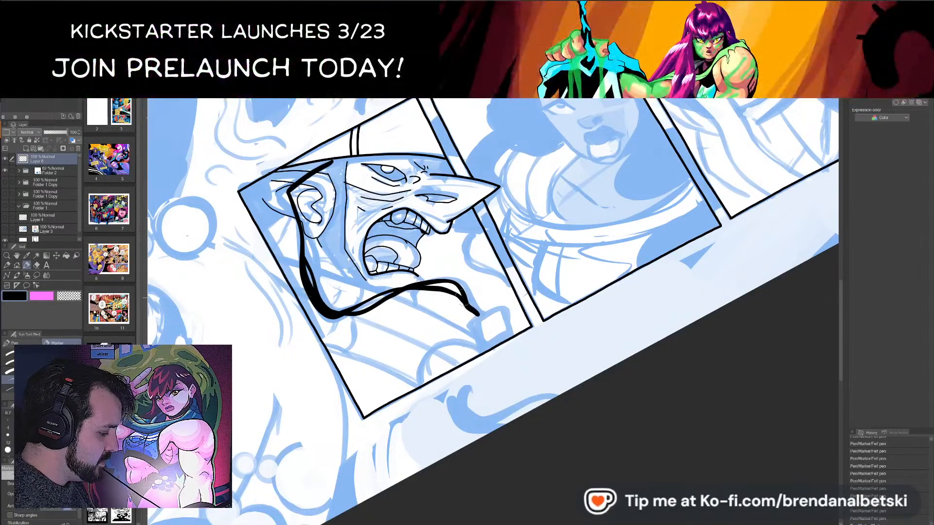
drag(560, 273, 569, 301)
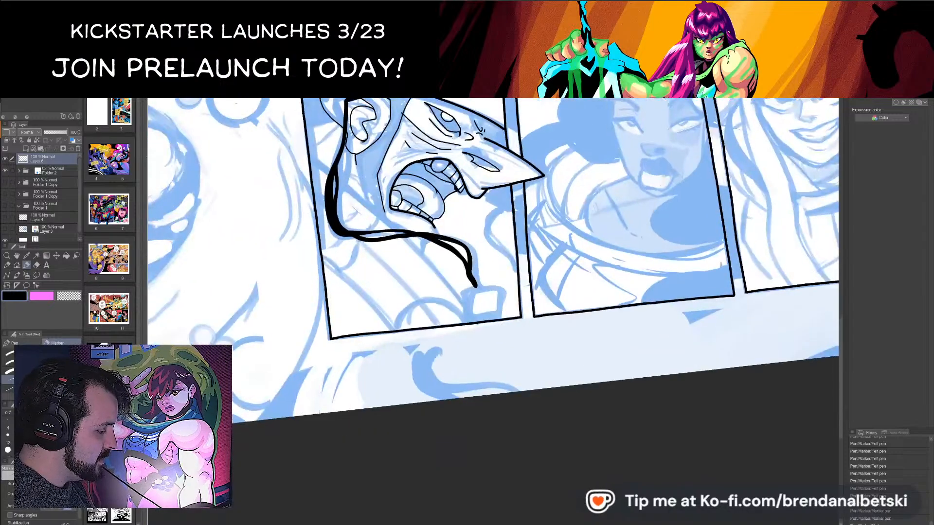
drag(487, 282, 511, 365)
drag(356, 256, 361, 273)
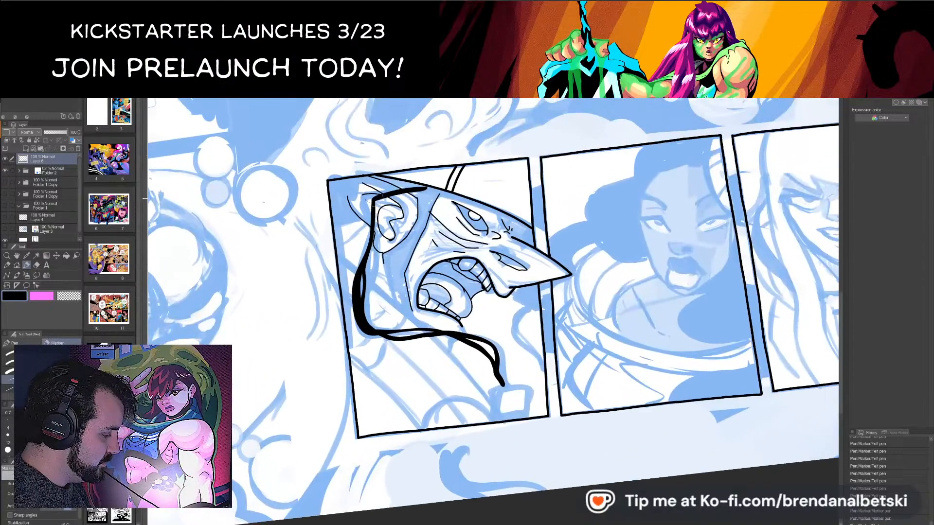
drag(374, 207, 373, 212)
scroll(373, 250, down, 4)
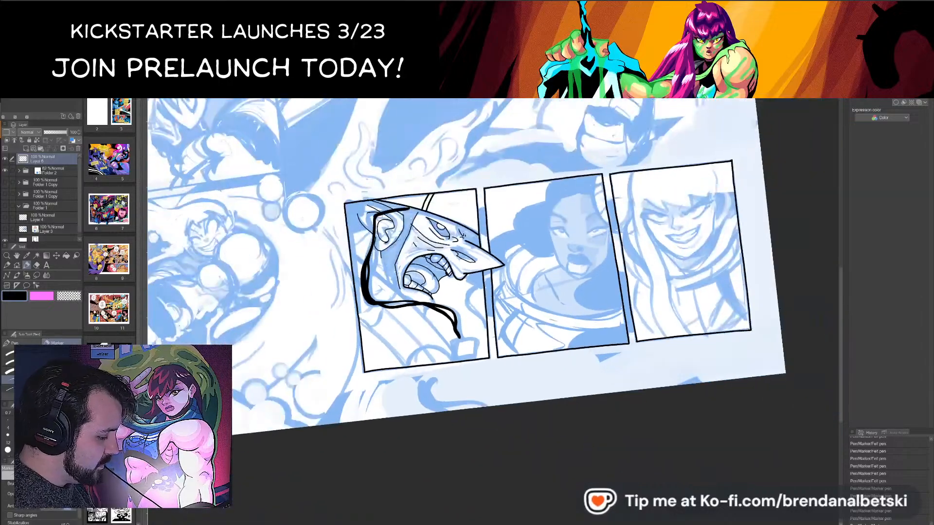
drag(374, 250, 356, 226)
scroll(373, 250, up, 1)
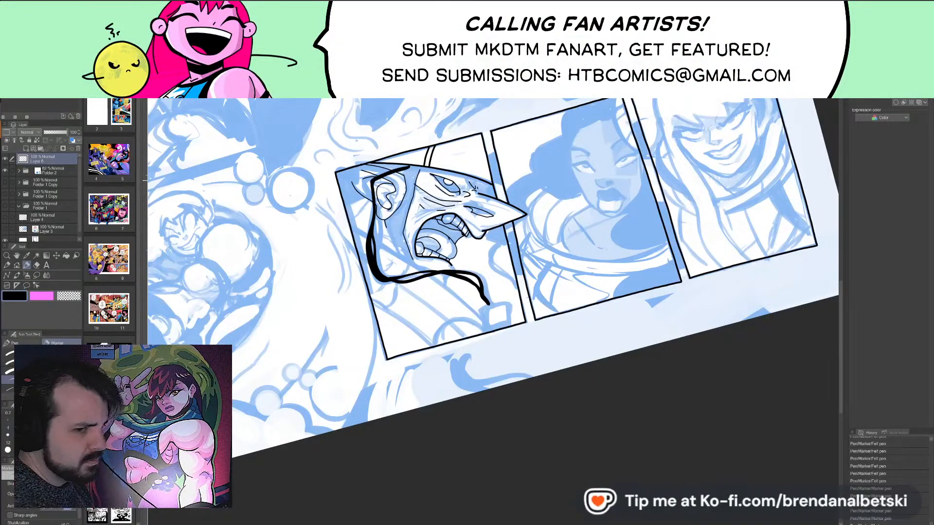
- Ink the square tag hanging from the cord's end down to the panel border, with a small ring at its hole, redoing faulty strokes
scroll(562, 245, up, 3)
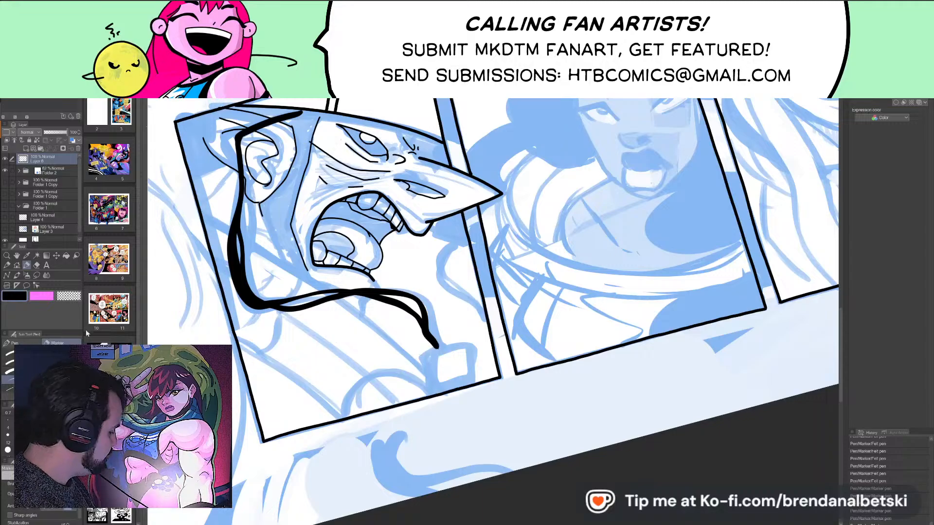
click(39, 371)
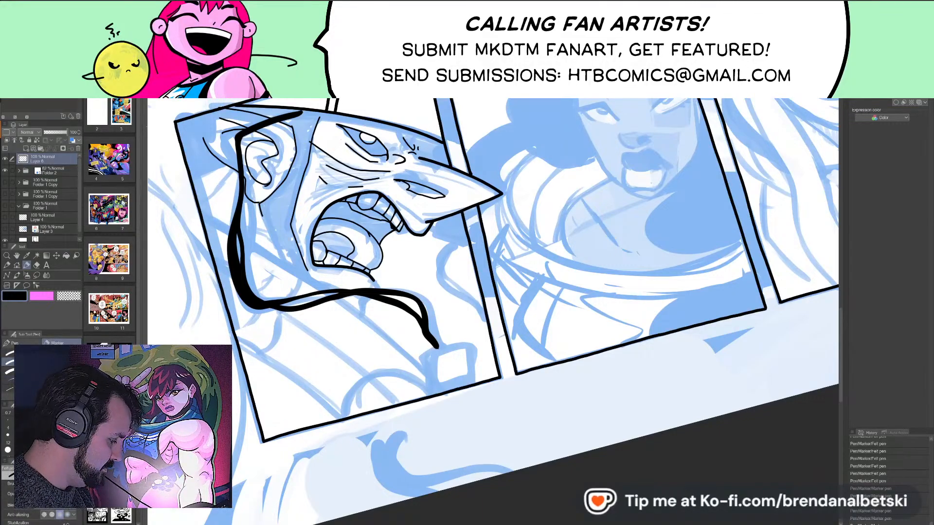
mouse_move(440, 348)
mouse_down()
mouse_move(421, 355)
mouse_move(422, 389)
mouse_move(399, 356)
mouse_up()
key(ctrl+z)
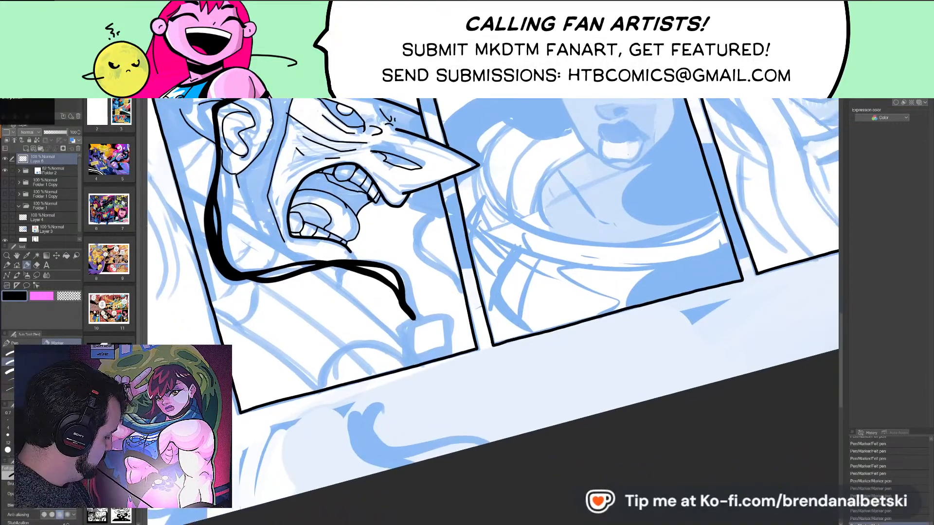
mouse_move(413, 321)
mouse_down()
mouse_move(400, 369)
mouse_move(429, 318)
mouse_move(436, 342)
mouse_move(389, 322)
mouse_move(397, 370)
mouse_up()
key(ctrl+z)
key(ctrl+z)
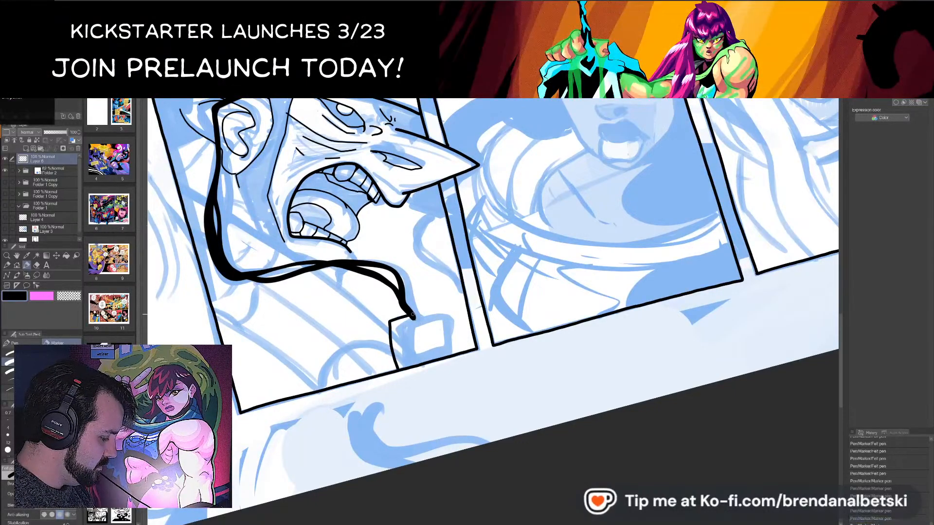
mouse_move(412, 314)
mouse_down()
mouse_move(433, 310)
mouse_move(436, 359)
mouse_up()
key(ctrl+z)
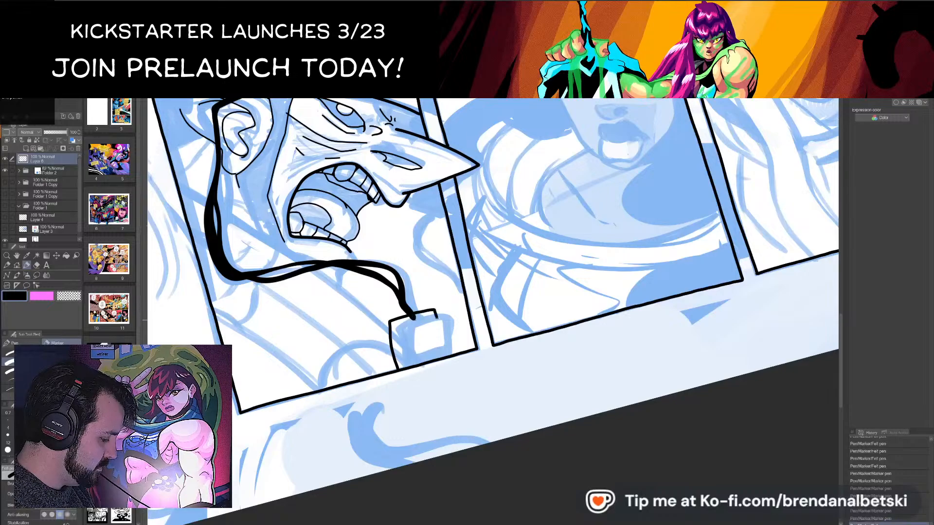
drag(412, 315, 417, 331)
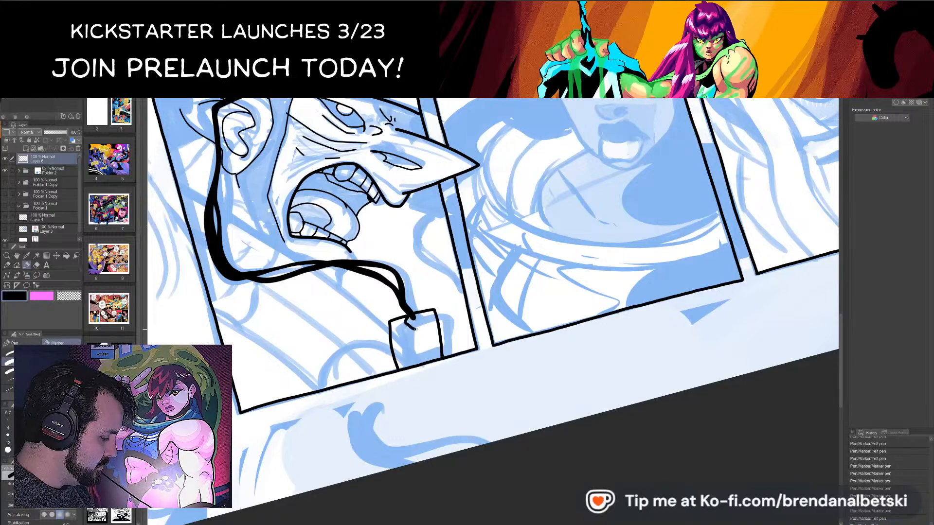
key(ctrl+z)
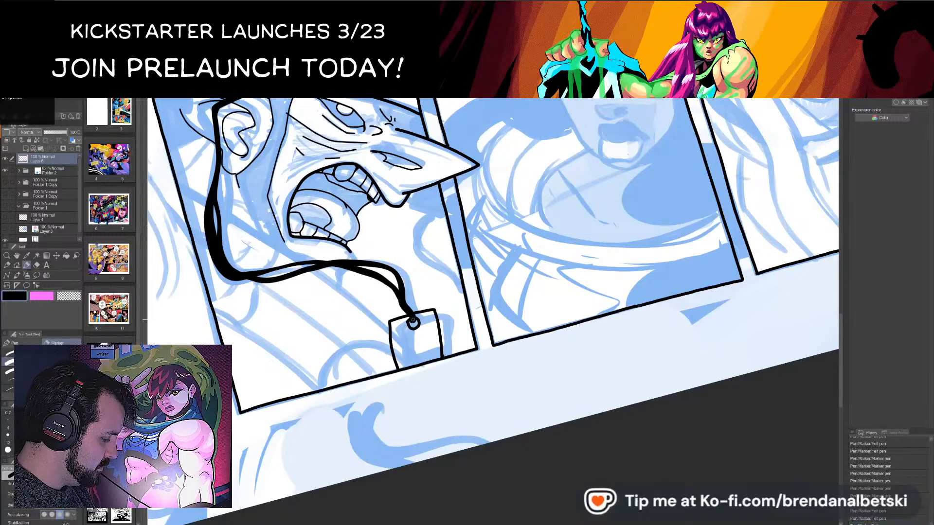
- Select the dark of the eye and the open mouth above the tongue, expand the selection and fill it with black
scroll(413, 324, down, 1)
scroll(416, 322, up, 2)
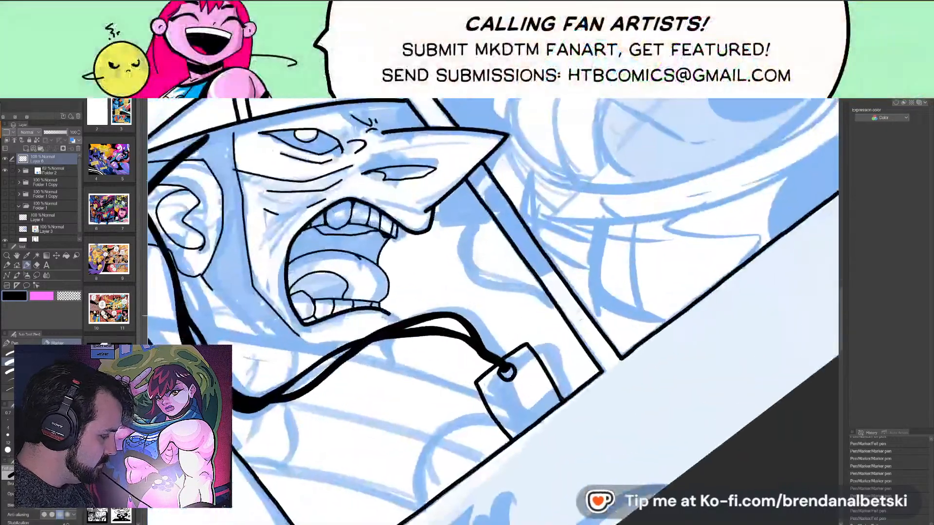
click(37, 256)
click(385, 277)
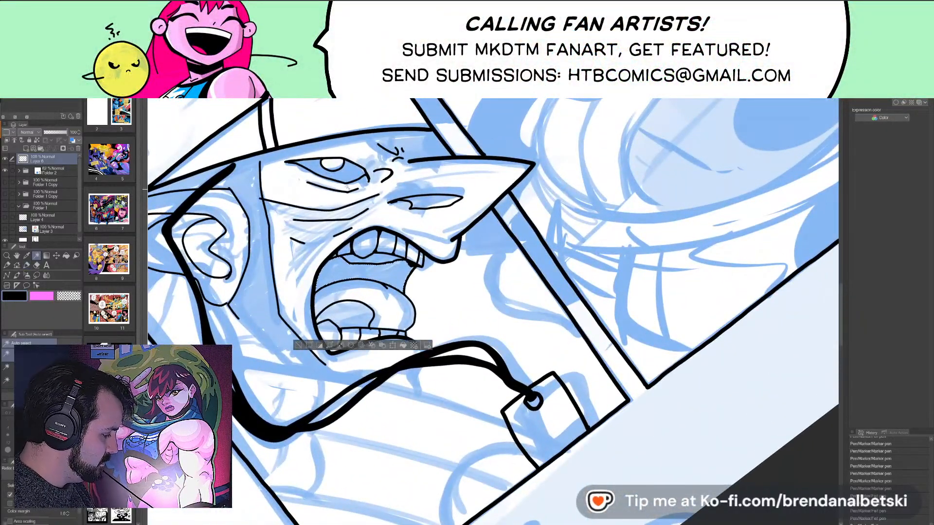
click(309, 345)
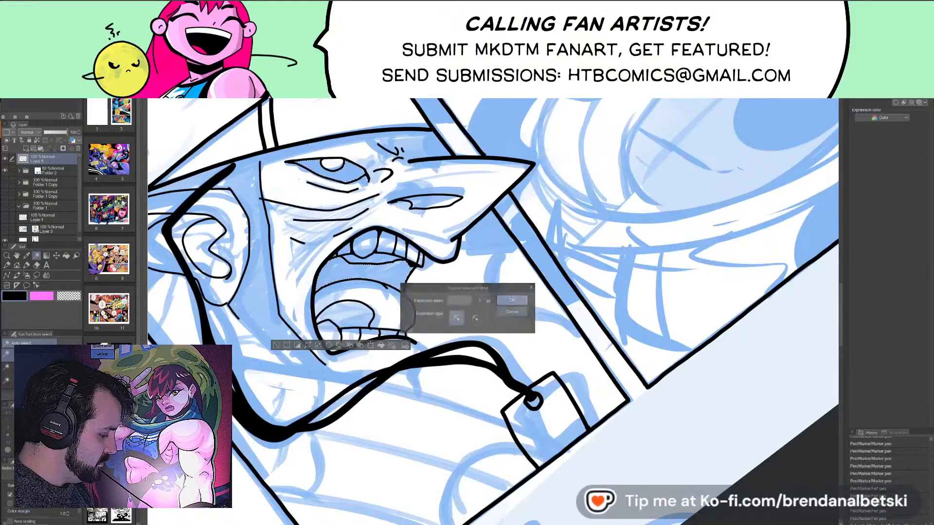
click(512, 301)
click(369, 345)
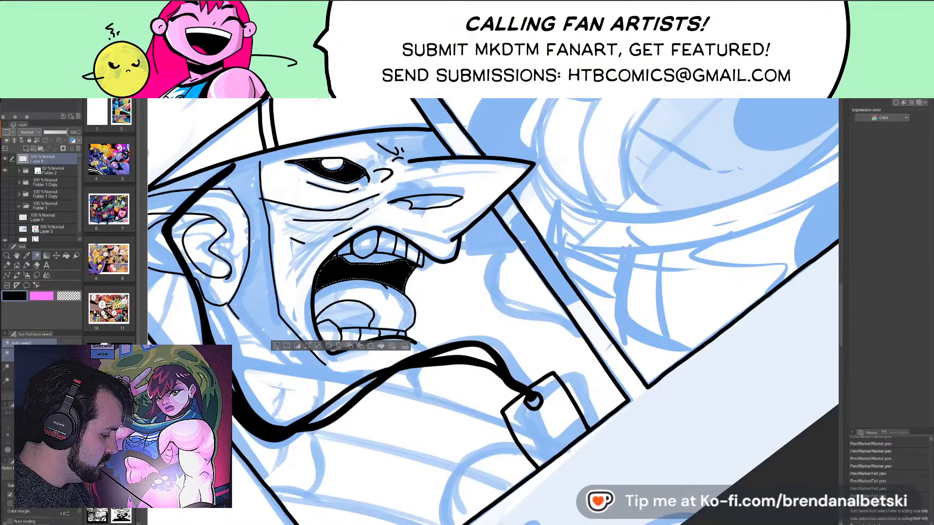
- Select the hollow between the tongue and the lower teeth, expand the selection, fill it with black and deselect
click(349, 313)
click(306, 362)
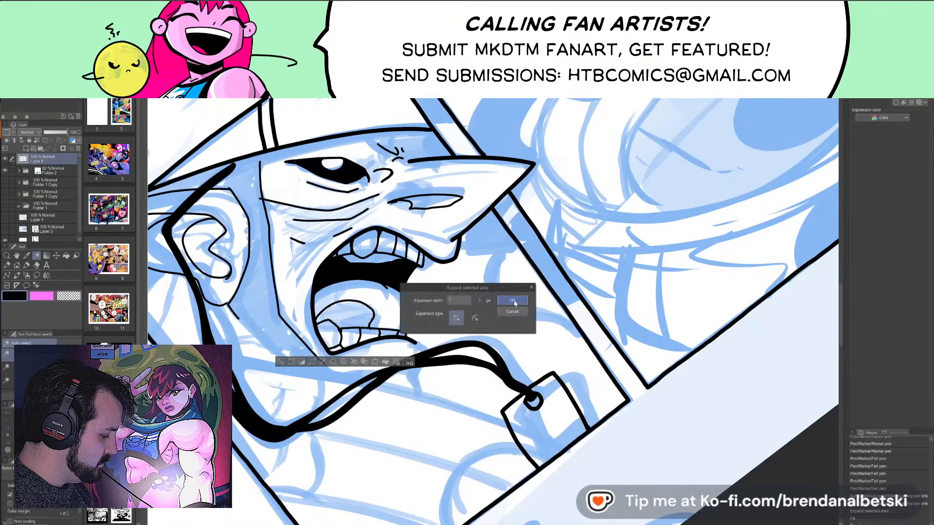
click(512, 306)
click(386, 362)
click(281, 363)
- Select the inside of the nostril, expand the selection, fill it with black and deselect
scroll(428, 311, down, 2)
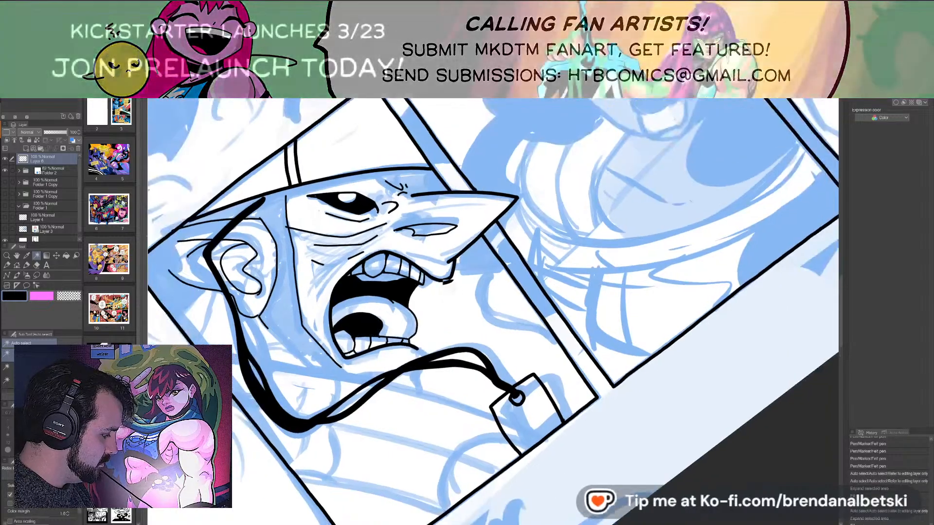
click(453, 289)
click(420, 322)
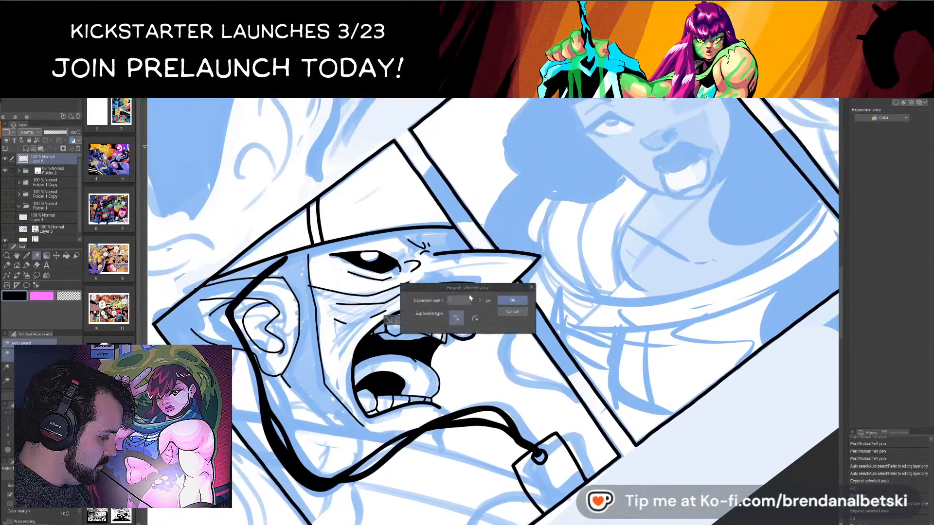
click(516, 301)
click(493, 323)
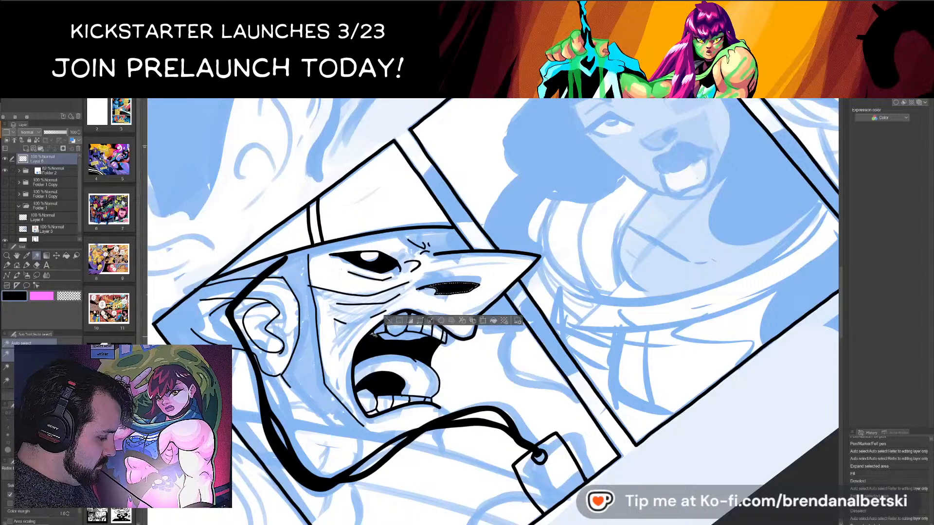
key(ctrl+d)
- Ink the line running from below the ear lobe down toward the throat, behind the jaw
click(27, 265)
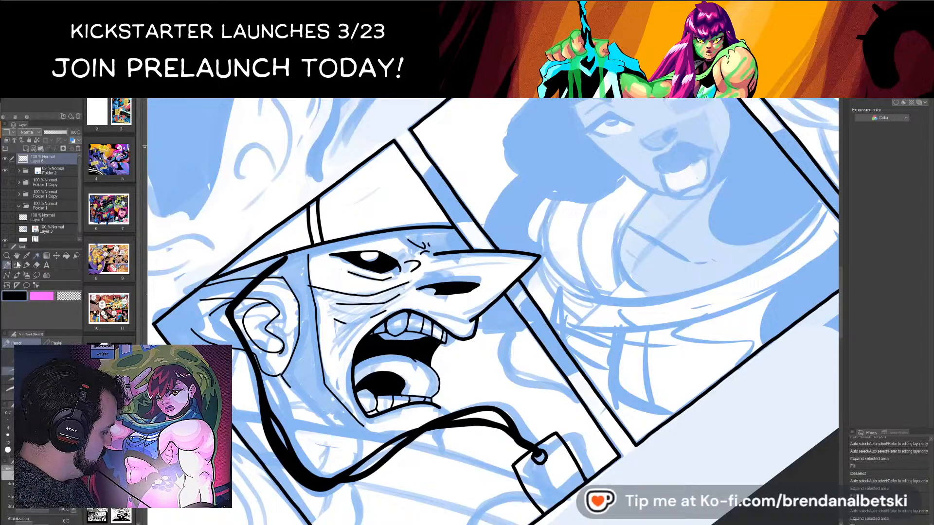
scroll(493, 312, down, 3)
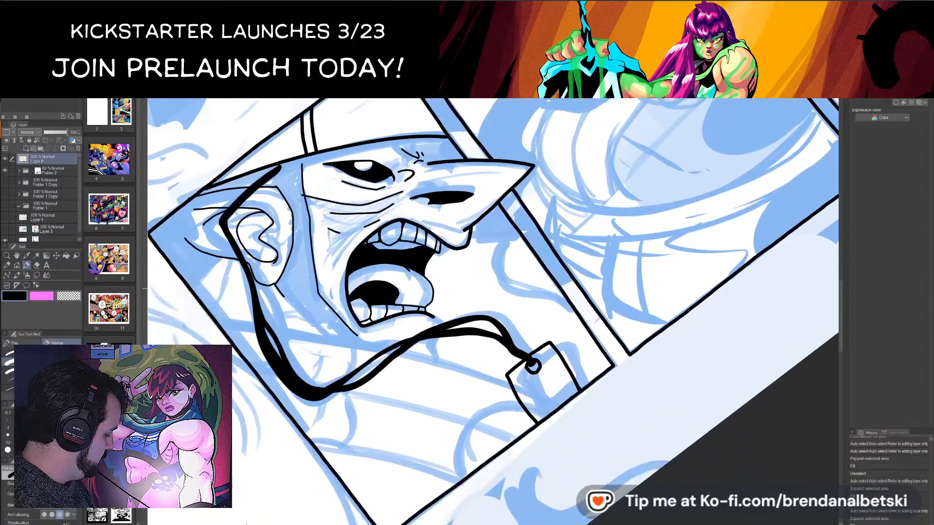
drag(287, 301, 321, 337)
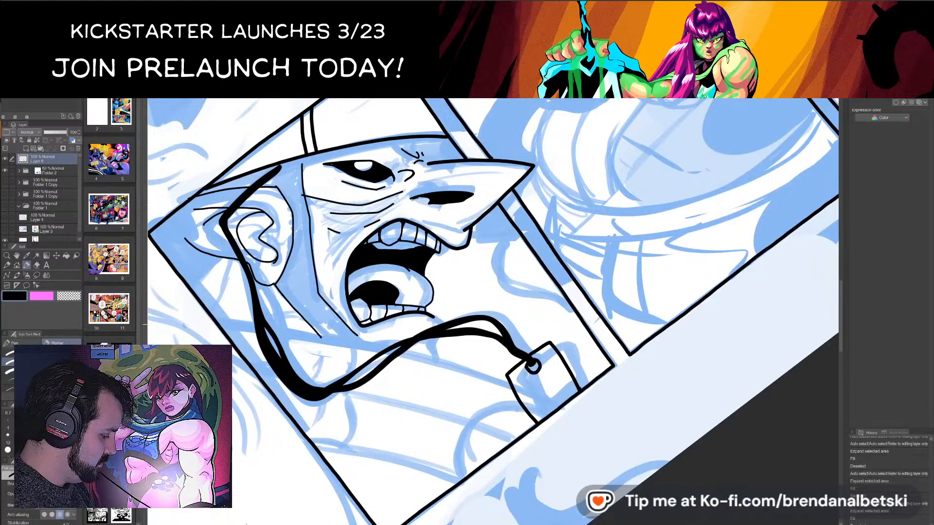
mouse_move(414, 404)
mouse_down()
mouse_move(450, 344)
mouse_move(495, 308)
mouse_up()
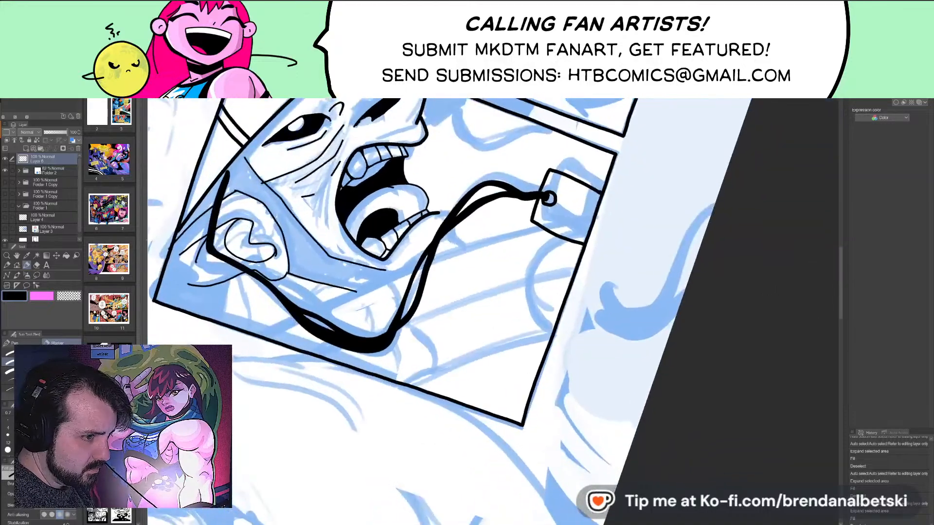
- Ink the long straight collar edge running from the lower panel border behind the cord up to the tag
scroll(442, 370, up, 2)
drag(442, 370, 455, 379)
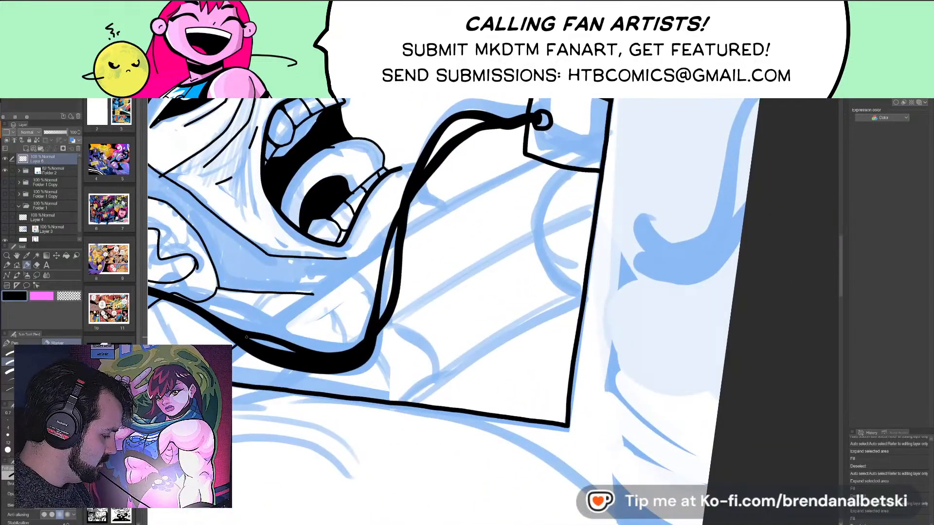
mouse_move(247, 337)
mouse_down()
mouse_move(369, 249)
mouse_move(541, 160)
mouse_up()
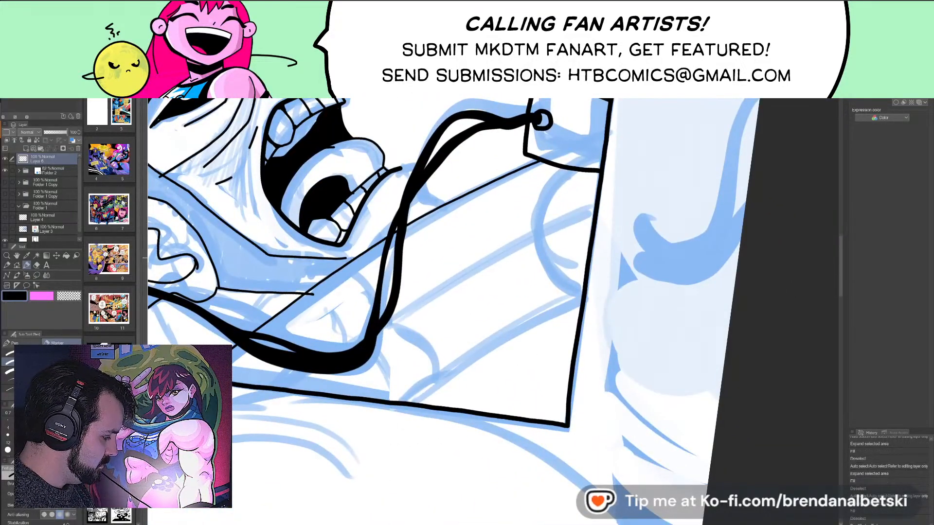
drag(438, 311, 435, 394)
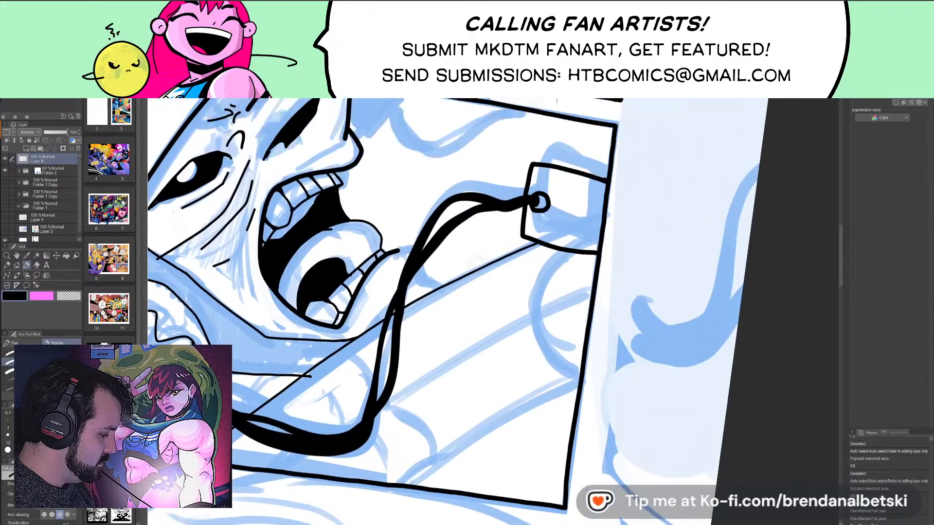
- Ink the short throat line below the chin beside the cord and erase the jaw line's overshoot at the collar edge
drag(393, 297, 381, 317)
mouse_move(399, 249)
mouse_down()
mouse_move(413, 251)
mouse_move(425, 282)
mouse_move(442, 225)
mouse_move(433, 257)
mouse_up()
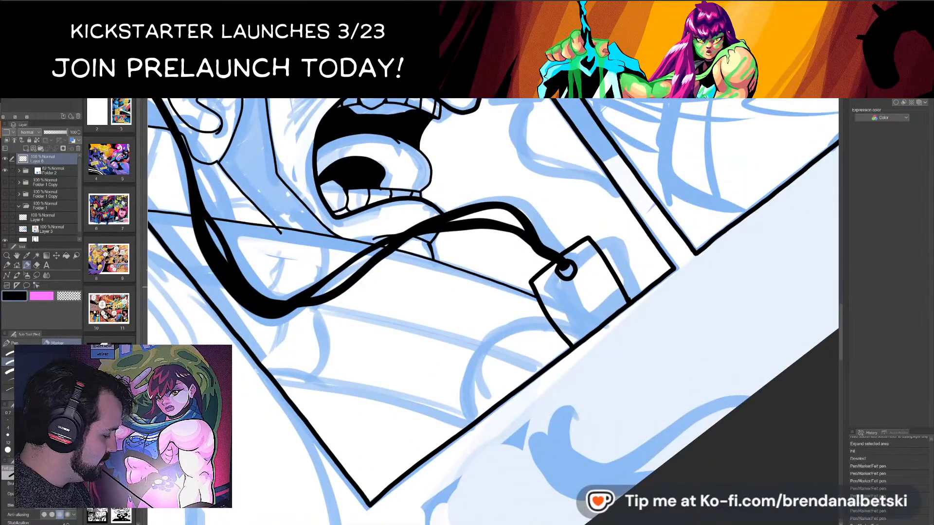
drag(566, 270, 598, 130)
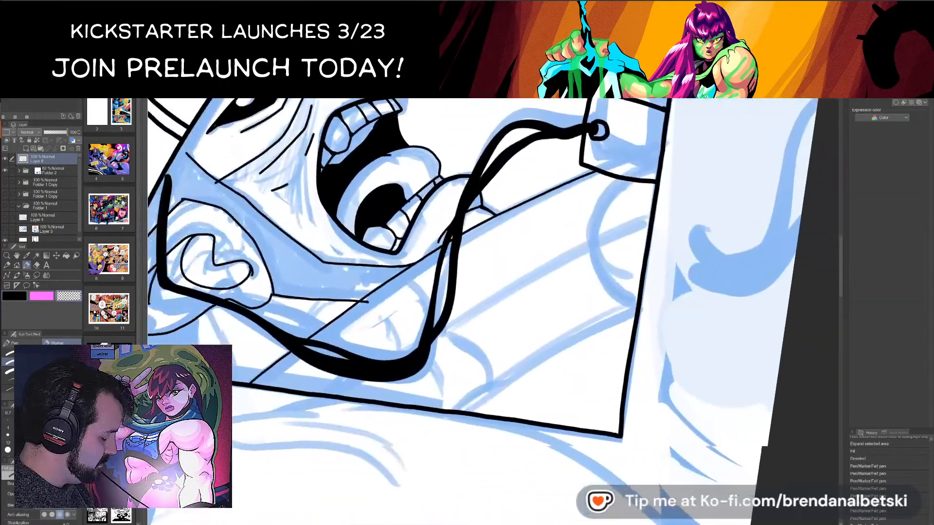
scroll(405, 291, up, 1)
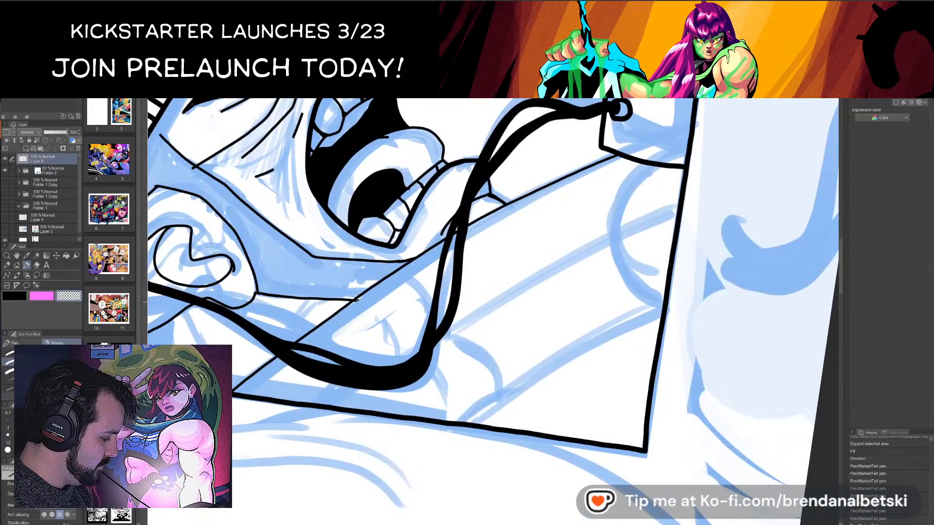
drag(359, 298, 356, 302)
scroll(446, 312, down, 5)
drag(447, 312, 436, 255)
scroll(438, 281, down, 6)
scroll(447, 239, down, 4)
scroll(428, 194, up, 10)
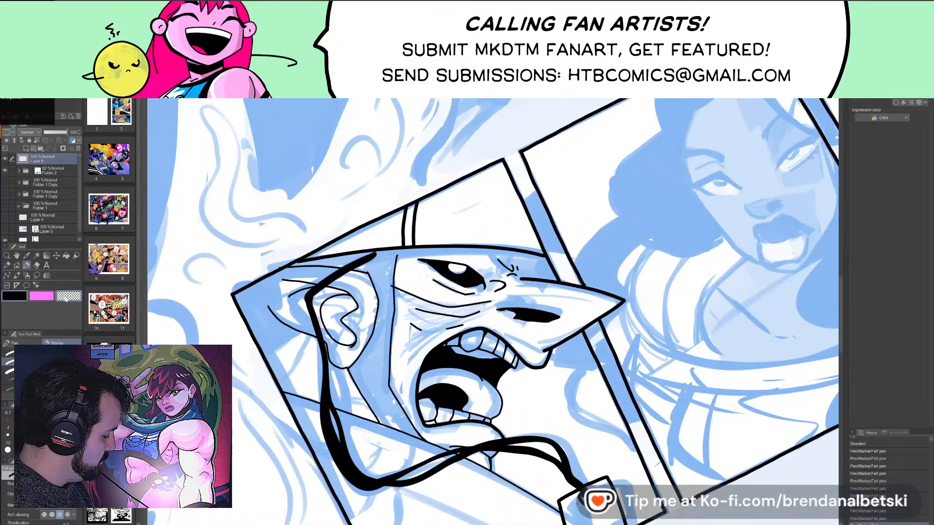
- Ink the dark wrinkle at the nose bridge and the hat brim's lower edge between the upper lip and the panel border
key(minus)
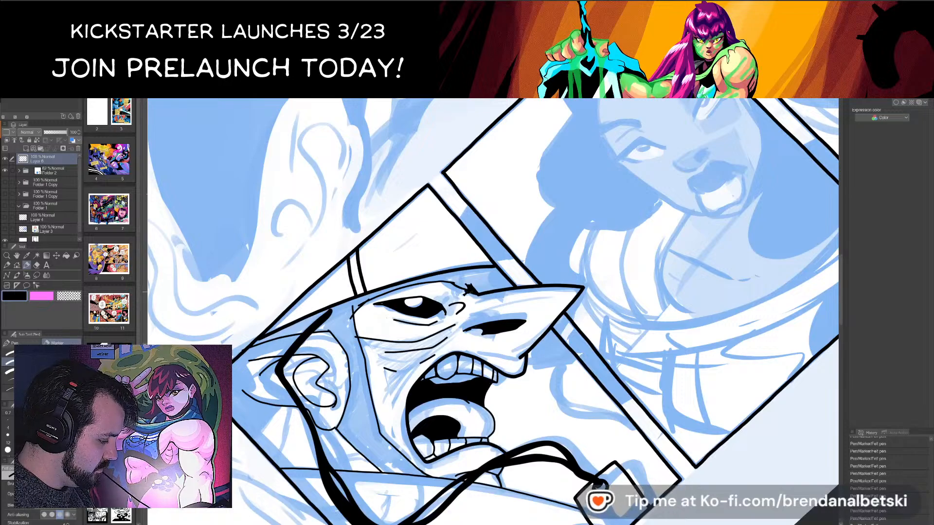
drag(584, 288, 676, 364)
scroll(445, 319, down, 2)
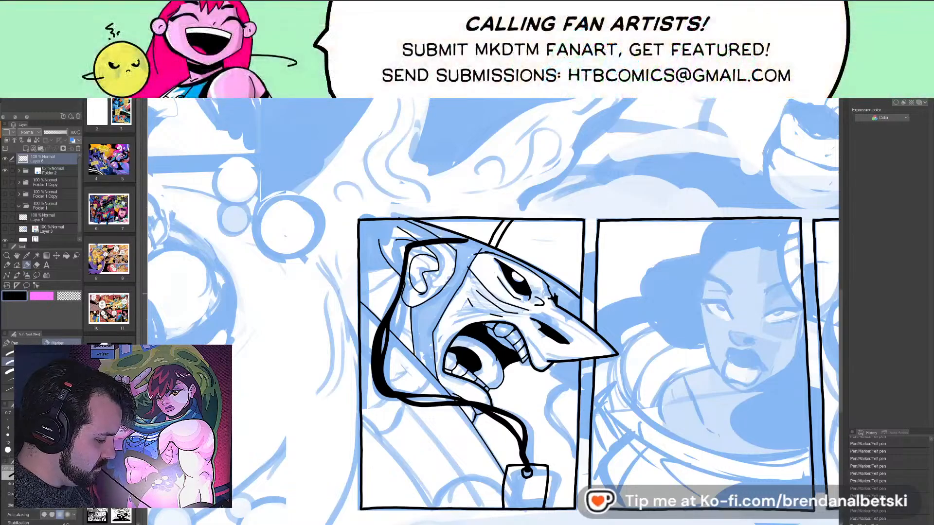
drag(617, 352, 508, 245)
drag(508, 245, 557, 286)
scroll(675, 259, up, 4)
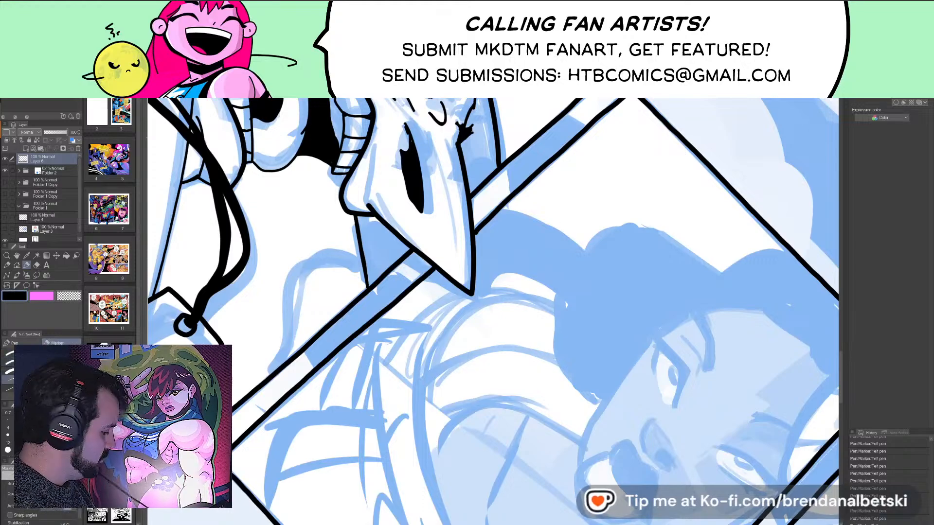
- Ink the second hanging cord as a thick double curve from the brim edge below the nose to the panel border
mouse_move(363, 265)
mouse_down()
mouse_move(307, 251)
mouse_move(287, 296)
mouse_move(276, 369)
mouse_up()
mouse_move(287, 355)
mouse_down()
mouse_move(281, 288)
mouse_move(310, 262)
mouse_move(359, 271)
mouse_up()
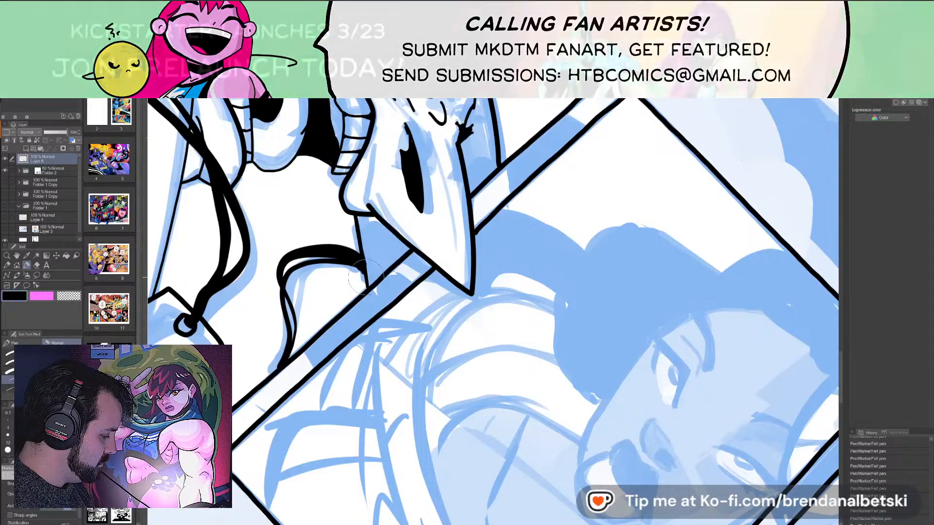
scroll(366, 270, down, 3)
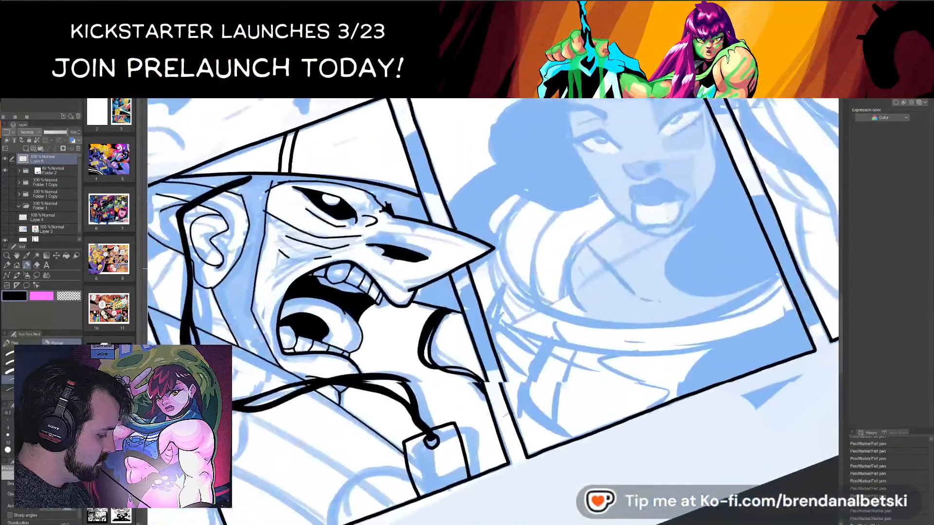
- Ink the curved line from below the ear down to the panel border, replacing the thick attempt with a thinner stroke
scroll(493, 311, down, 3)
scroll(493, 311, up, 3)
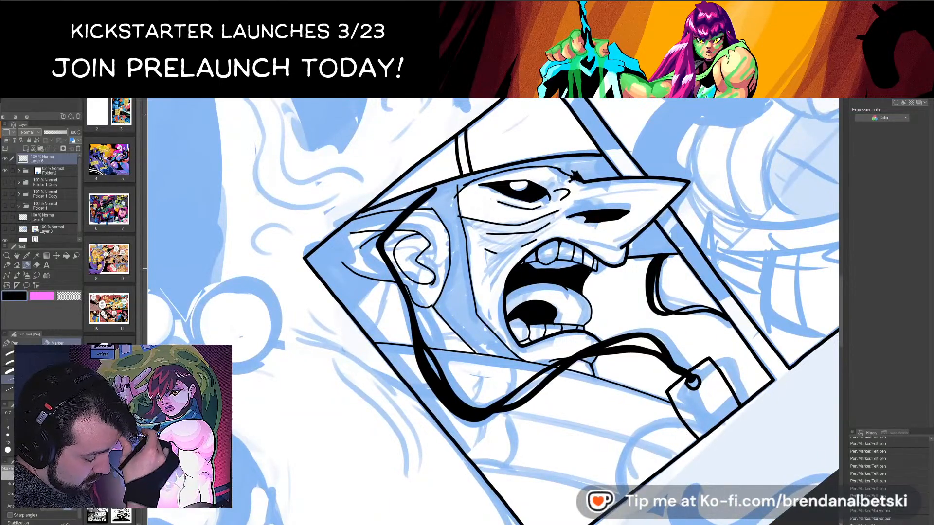
scroll(493, 312, down, 2)
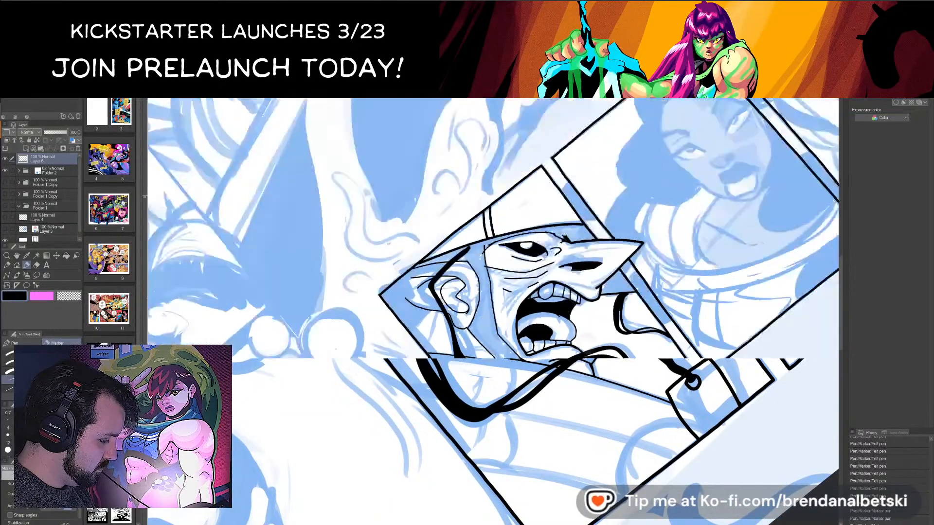
scroll(493, 311, up, 5)
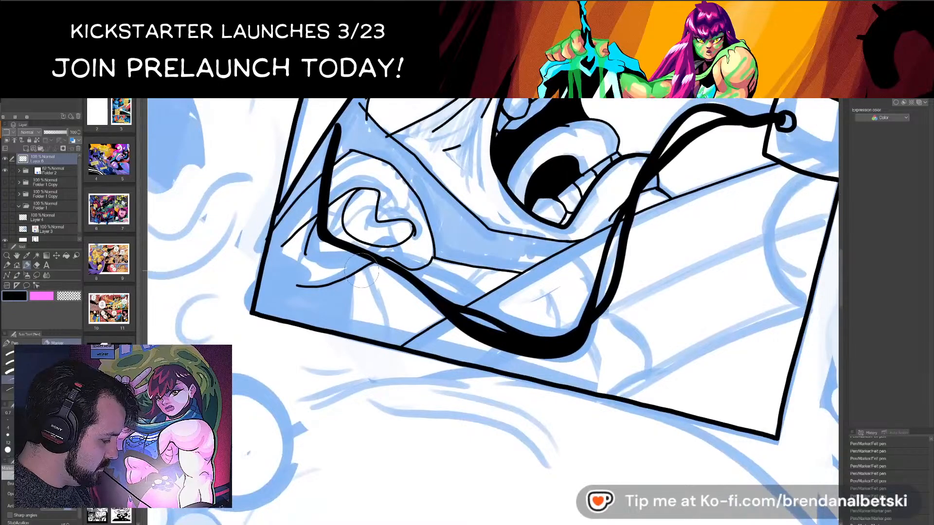
drag(364, 265, 390, 343)
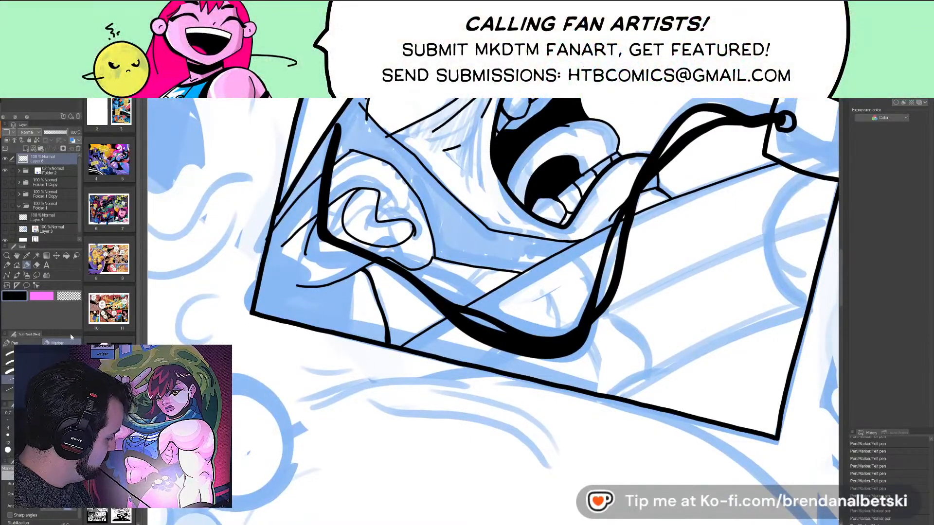
key(ctrl+z)
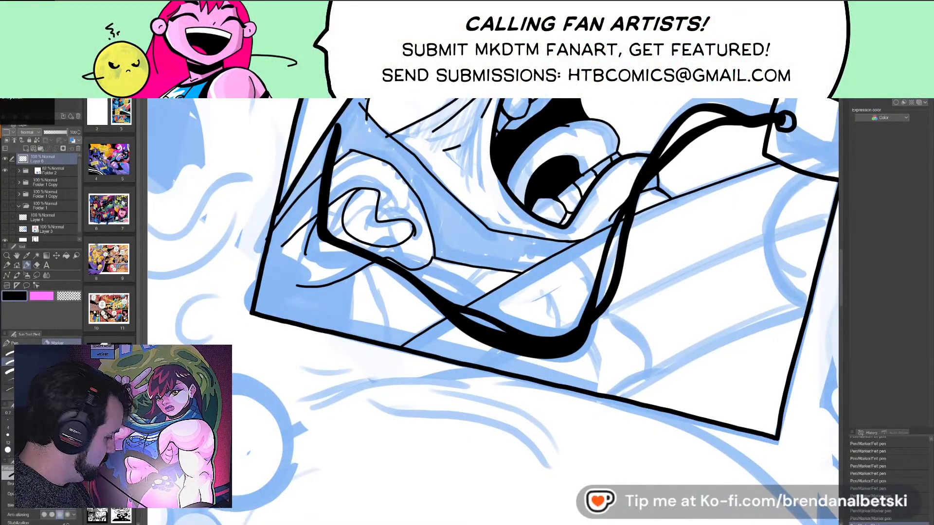
drag(366, 267, 389, 344)
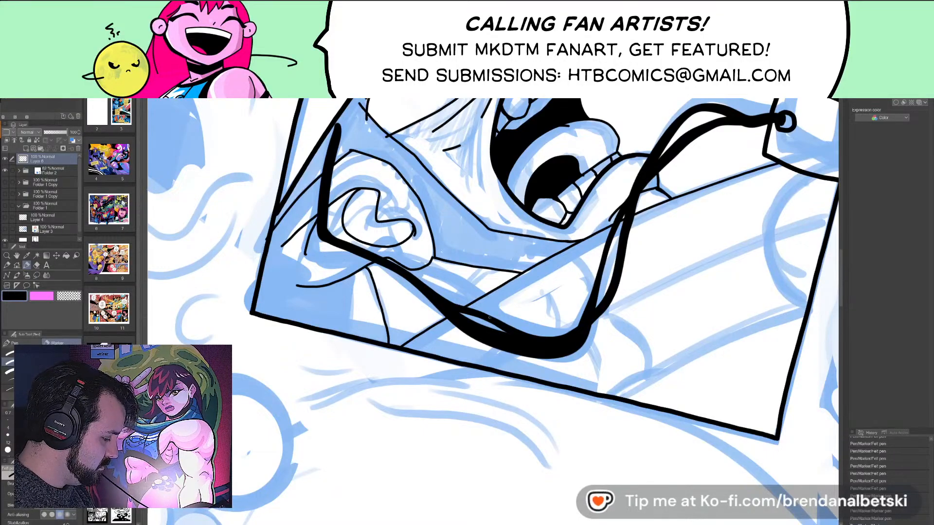
- Ink the short tick marks on the neck below the jaw, just above the collar edge
drag(486, 301, 412, 324)
drag(393, 318, 397, 313)
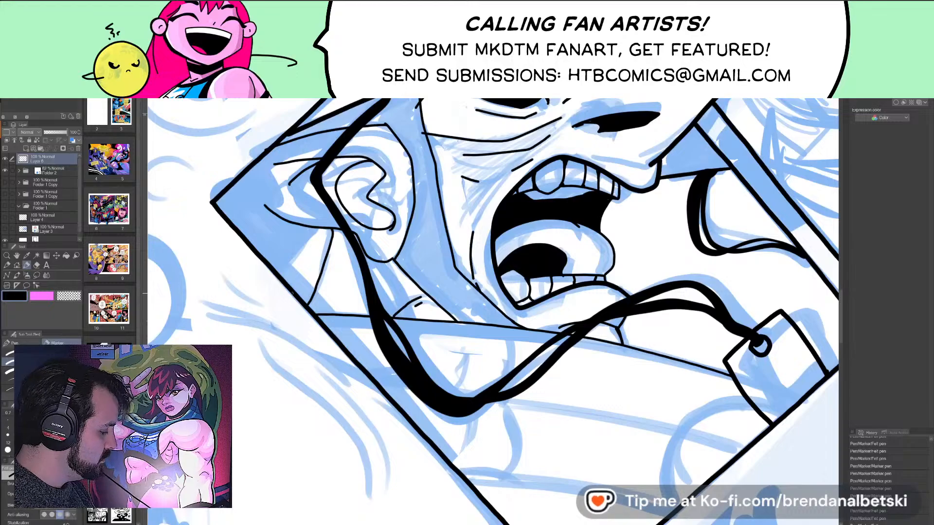
scroll(493, 311, down, 2)
drag(632, 360, 638, 278)
drag(487, 311, 545, 305)
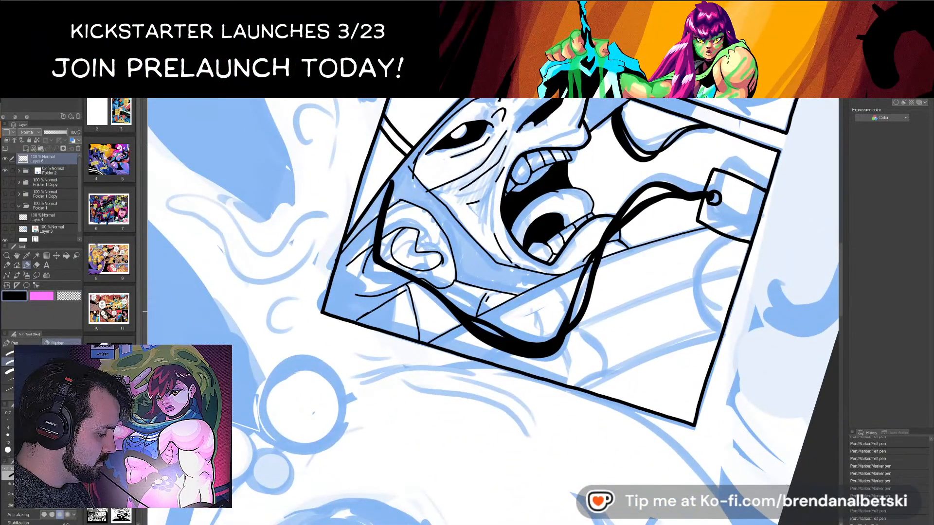
- Ink a second line from beneath the ear to the panel border, enclosing the dark corner behind the head
scroll(493, 312, down, 4)
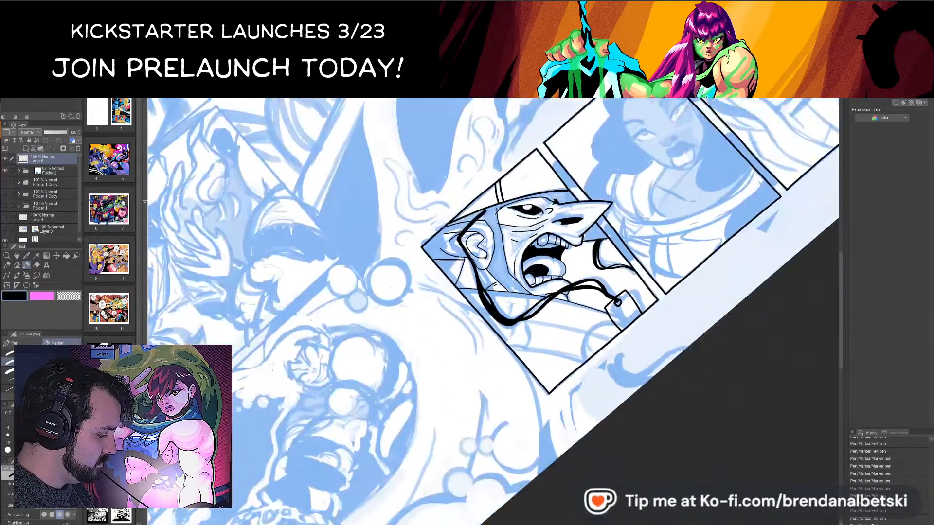
scroll(494, 312, up, 6)
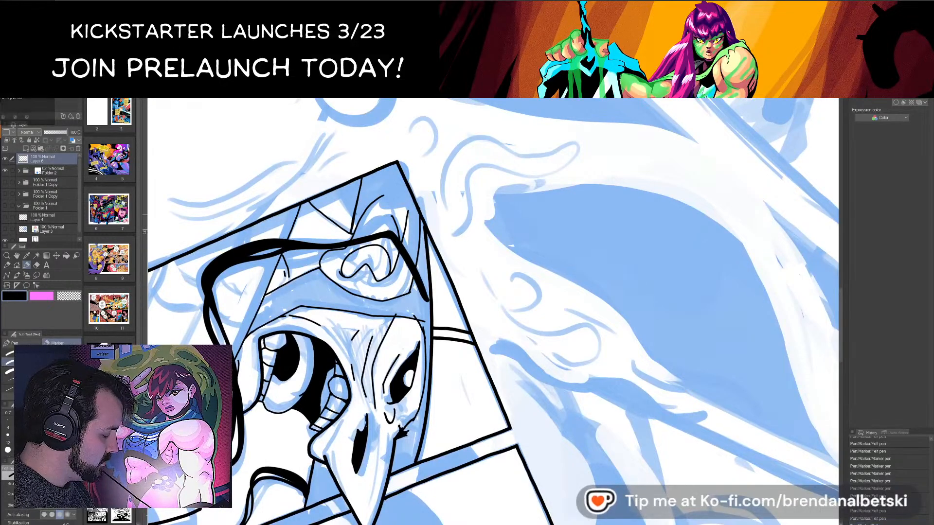
scroll(493, 311, down, 4)
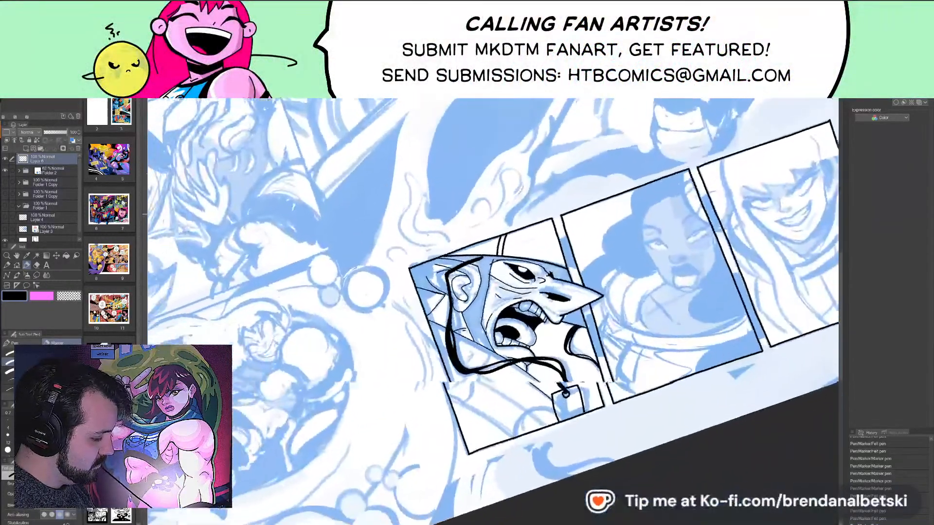
scroll(493, 312, up, 5)
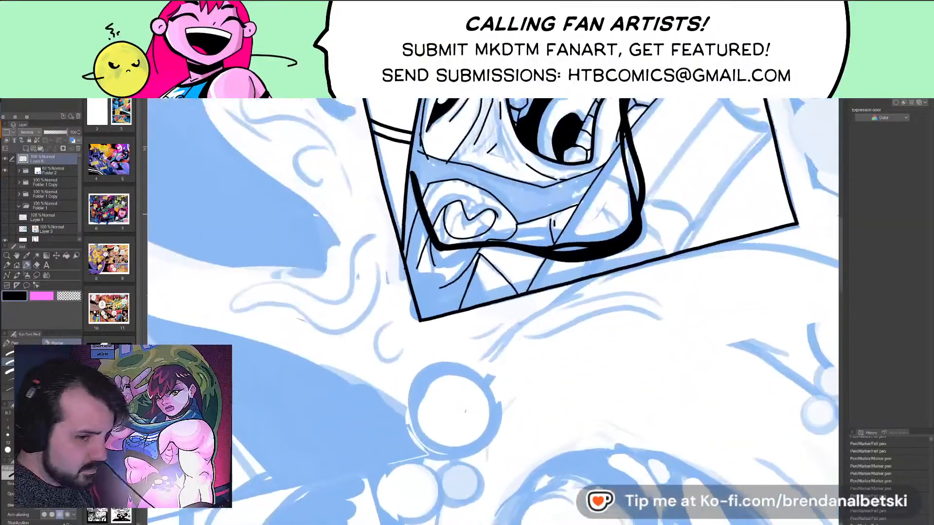
scroll(493, 311, up, 3)
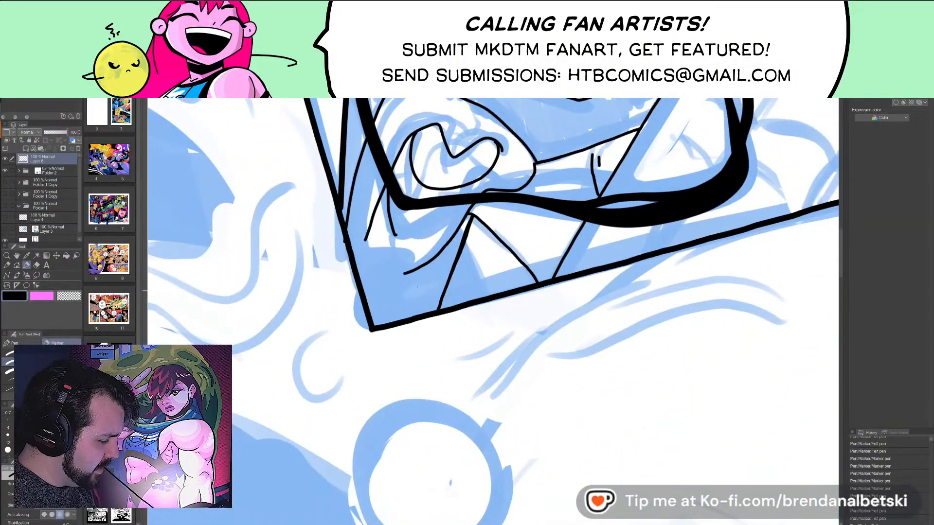
scroll(440, 250, down, 4)
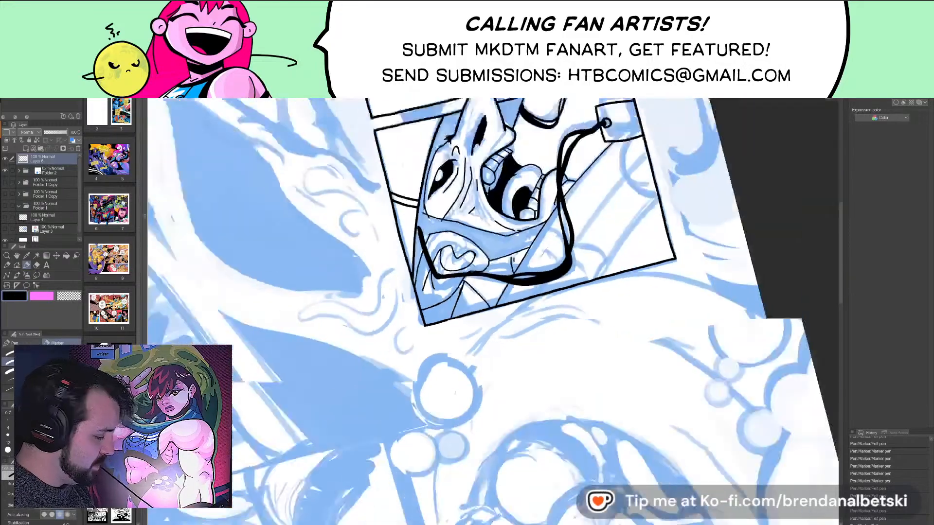
- Examine the hat, cords and hanging tags in the character design sketch, and return to the comic page
key(ctrl+Tab)
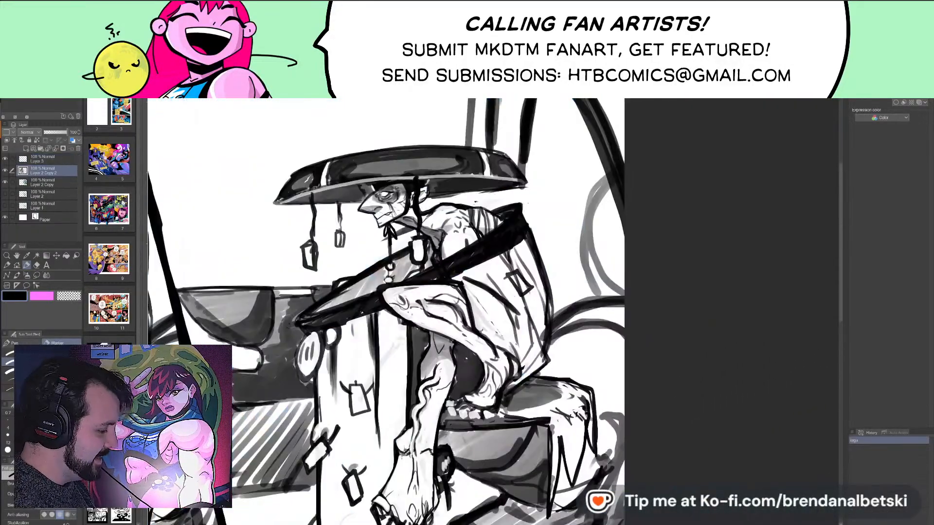
scroll(374, 302, down, 3)
drag(374, 302, 608, 278)
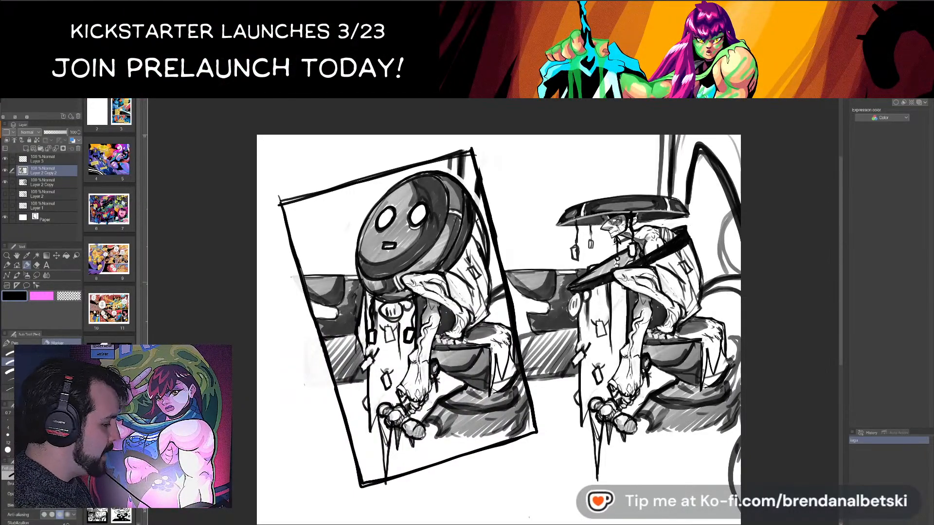
key(ctrl+Tab)
mouse_move(419, 282)
mouse_down()
mouse_move(408, 283)
mouse_move(435, 268)
mouse_move(439, 316)
mouse_move(454, 309)
mouse_up()
scroll(386, 269, up, 4)
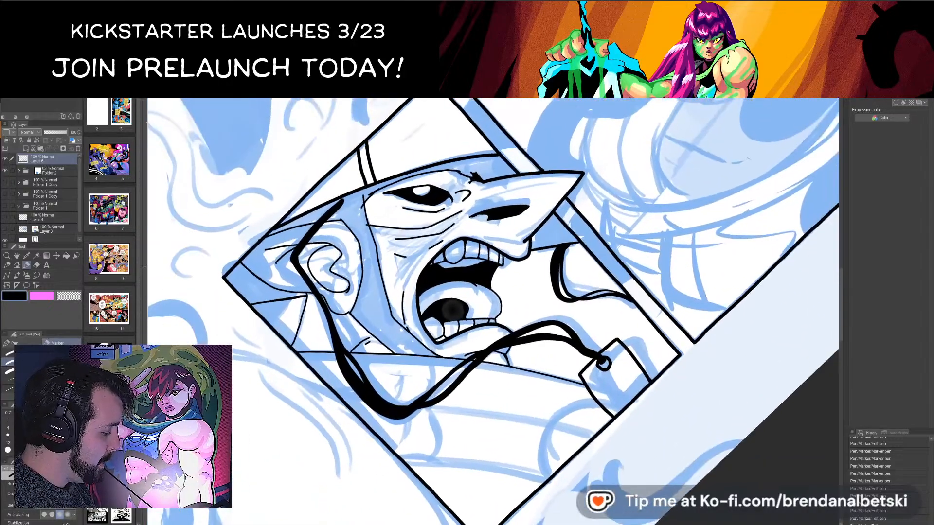
- Select the shadow areas under the brim, inside the ear, behind the jaw and in the rear corner, expand them, fill with black and deselect
key(w)
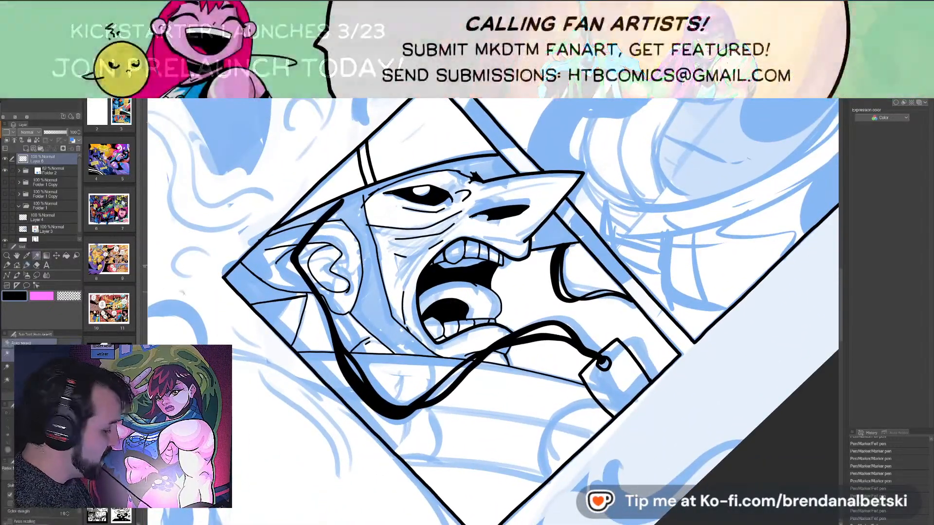
click(341, 285)
shift+click(372, 285)
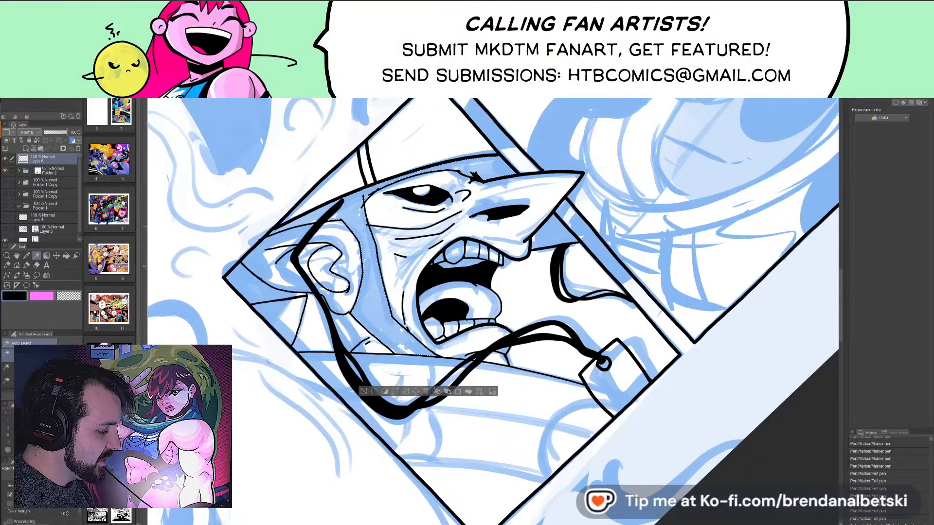
shift+click(311, 333)
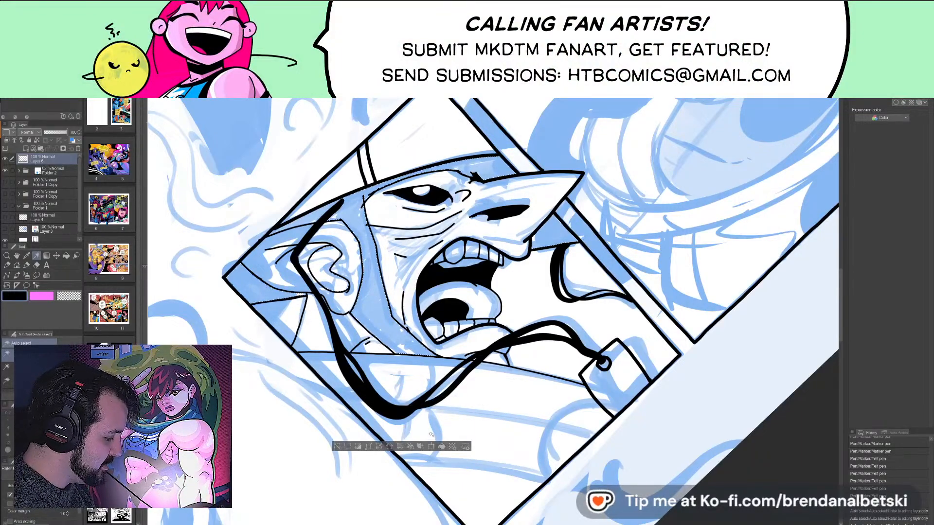
click(369, 448)
click(509, 301)
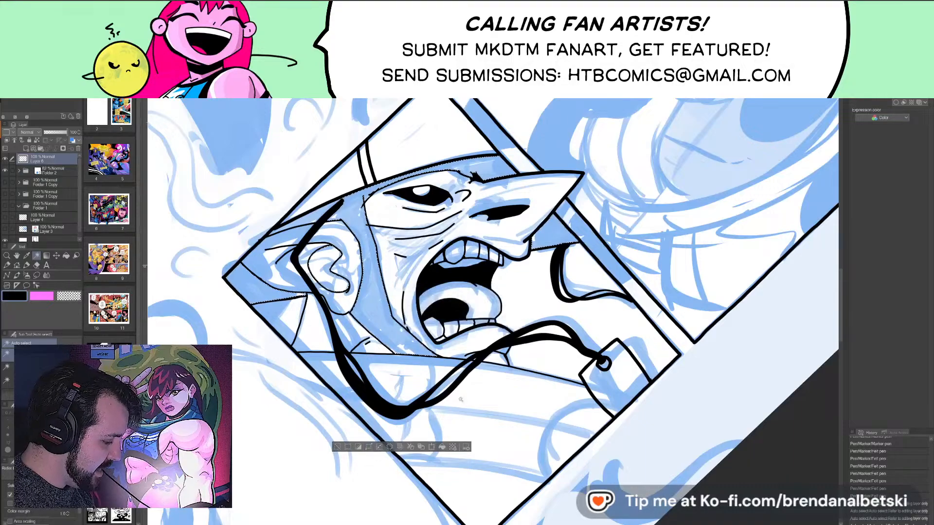
click(442, 447)
click(341, 446)
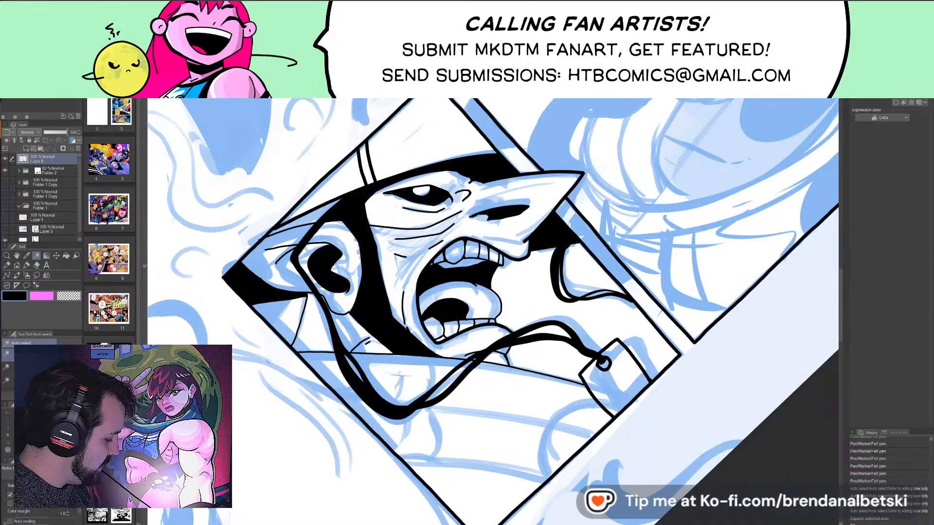
- Examine the bottom panels of the other comic page and the character design sketch, and return to the page being inked
double_click(97, 515)
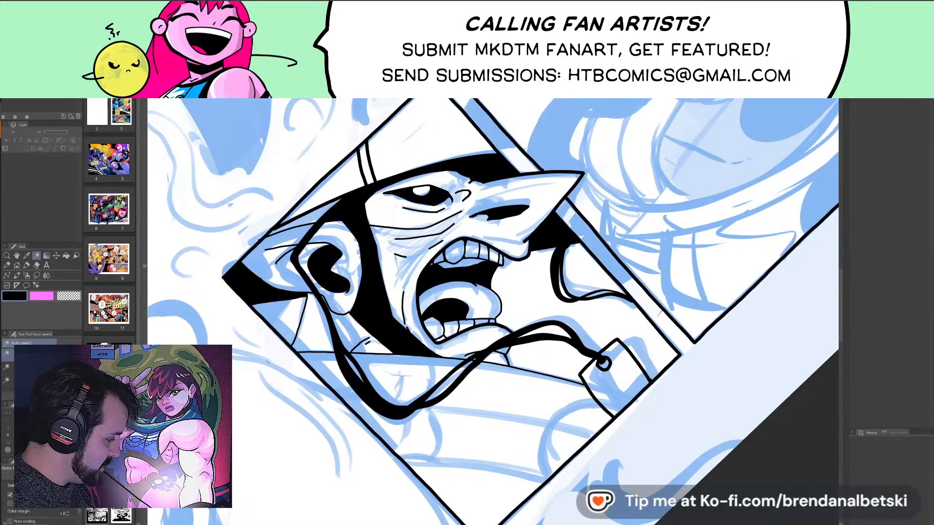
drag(511, 365, 534, 246)
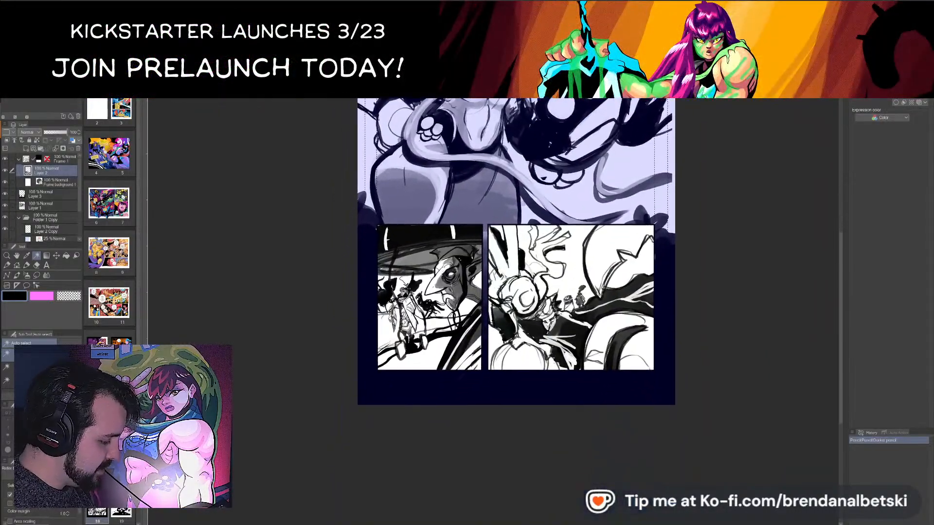
key(ctrl+plus)
key(ctrl+plus)
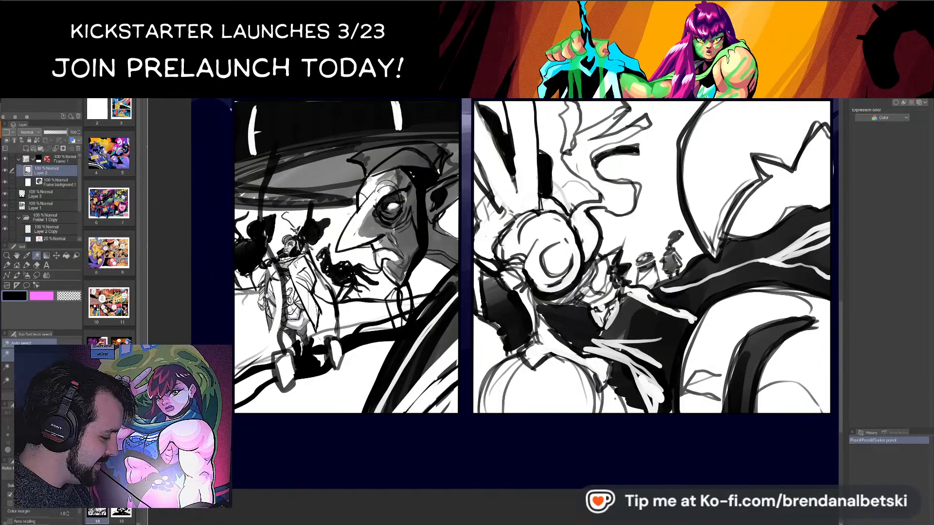
key(ctrl+Tab)
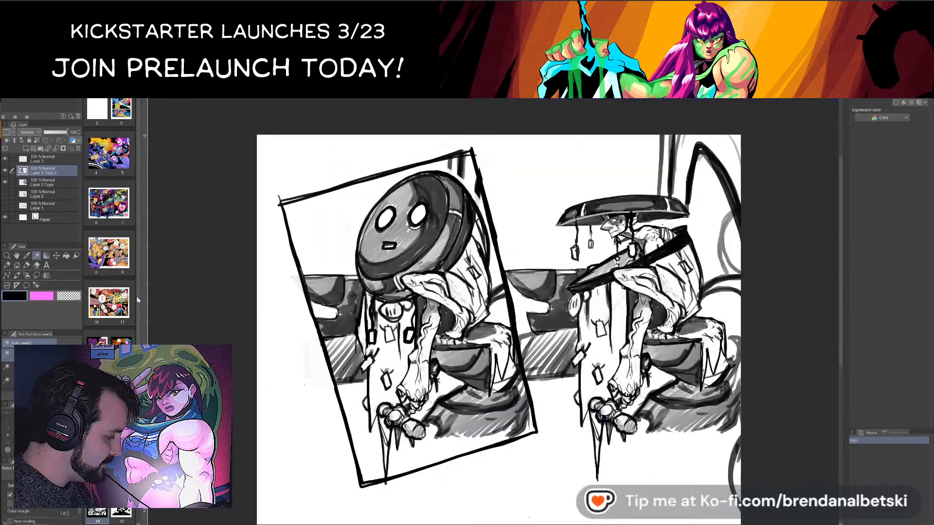
key(ctrl+Tab)
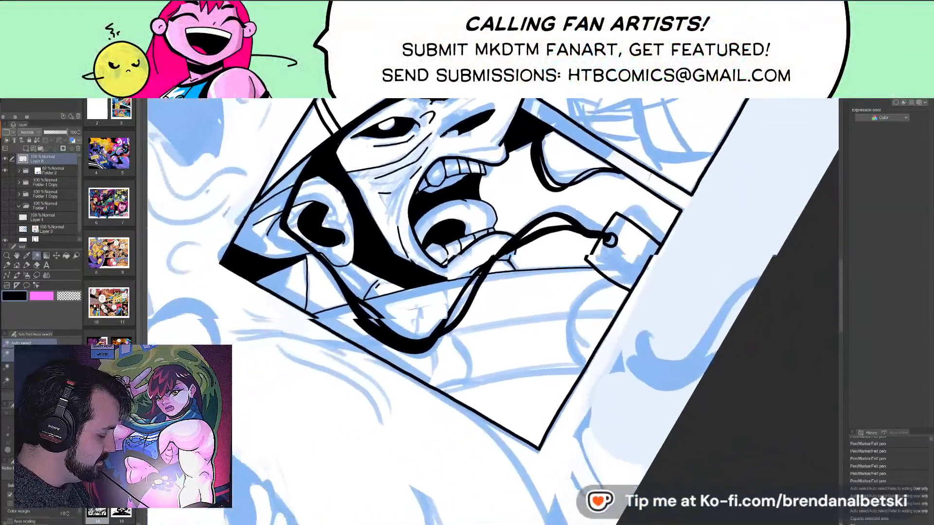
- Ink a small curved fold in the rear corner below the ear, extending the black shadow down to the panel border
drag(467, 311, 506, 296)
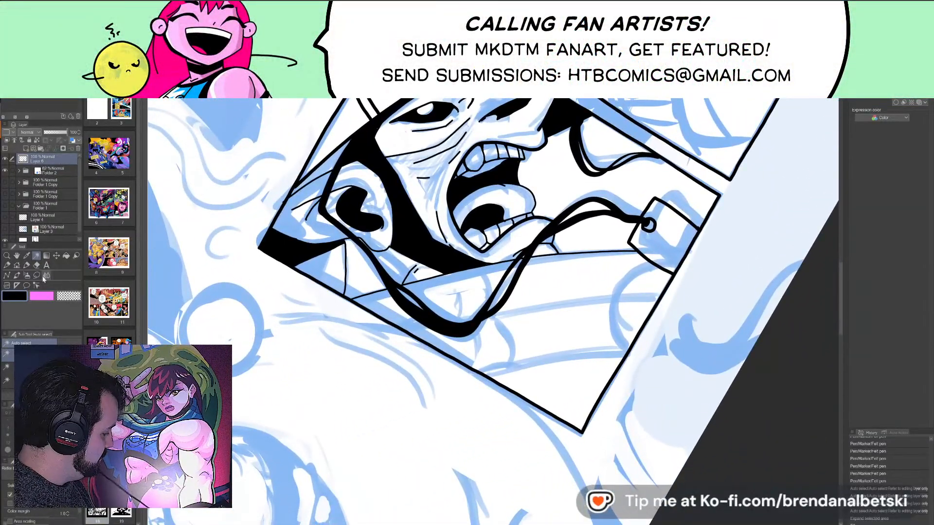
key(p)
key(alt+BackSpace)
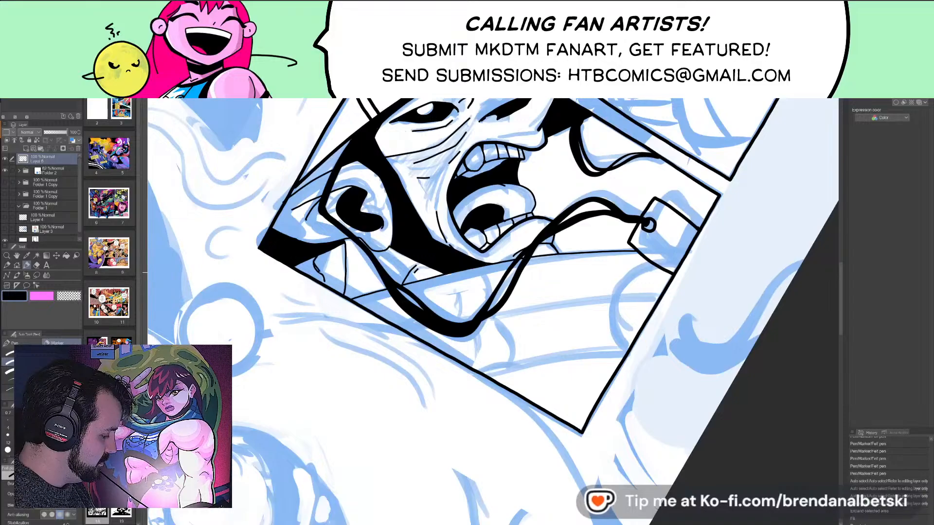
key(ctrl+d)
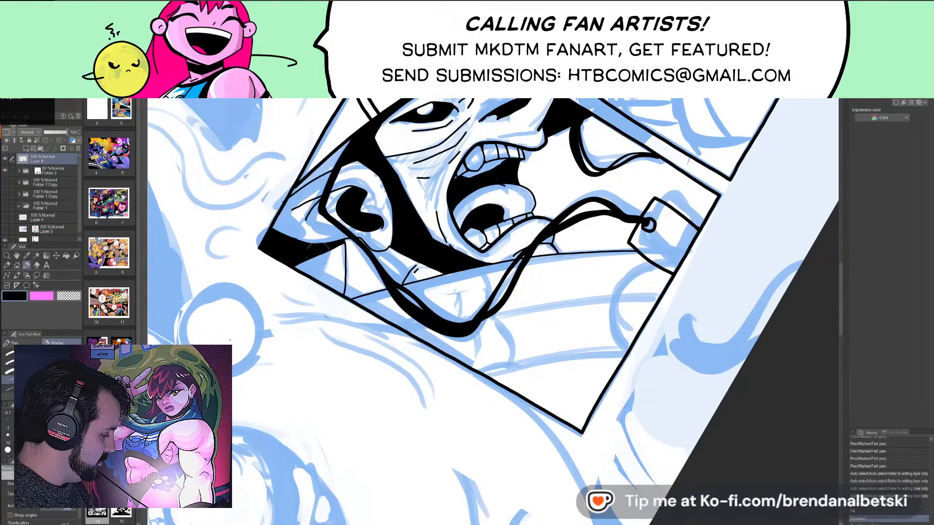
drag(321, 284, 216, 278)
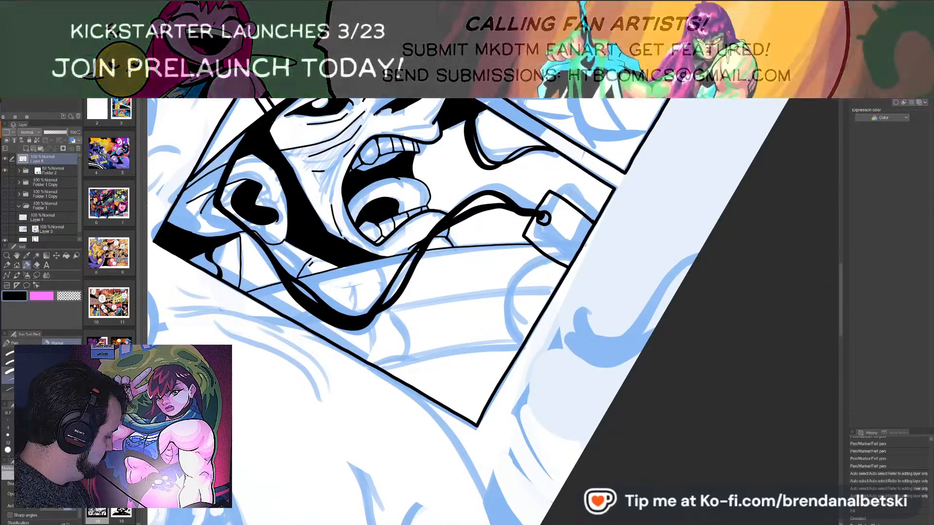
click(29, 362)
mouse_move(369, 312)
mouse_down()
mouse_move(361, 293)
mouse_move(377, 261)
mouse_move(388, 319)
mouse_move(384, 308)
mouse_up()
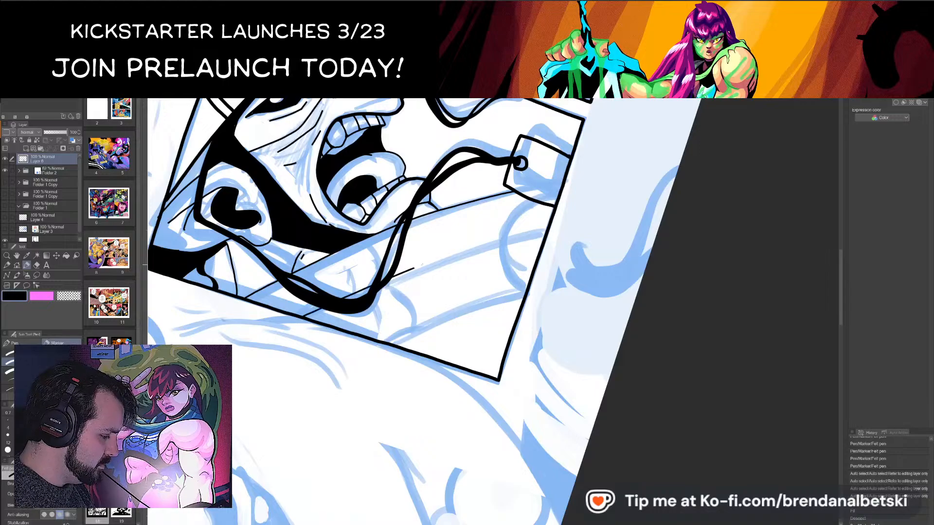
drag(413, 269, 544, 228)
drag(390, 343, 526, 289)
key(ctrl+z)
key(ctrl+z)
- Ink the round shape at the panel border below the hanging tag, with narrow looped marks inside it
drag(538, 99, 620, 131)
drag(487, 292, 450, 310)
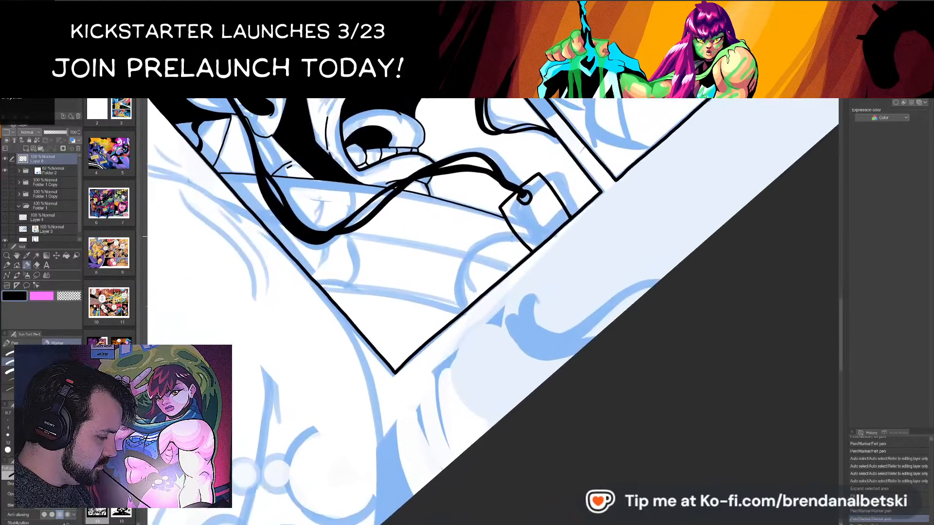
drag(468, 258, 459, 306)
key(ctrl+z)
key(ctrl+z)
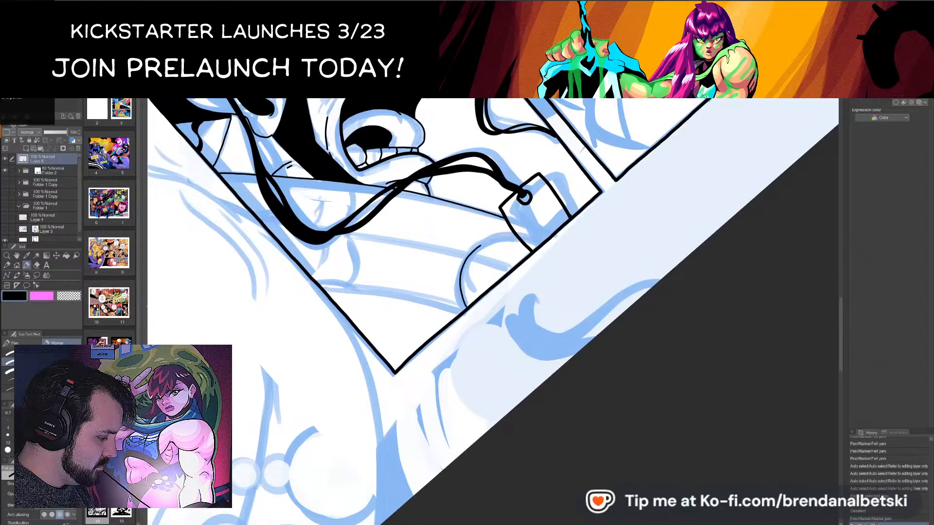
drag(502, 257, 486, 289)
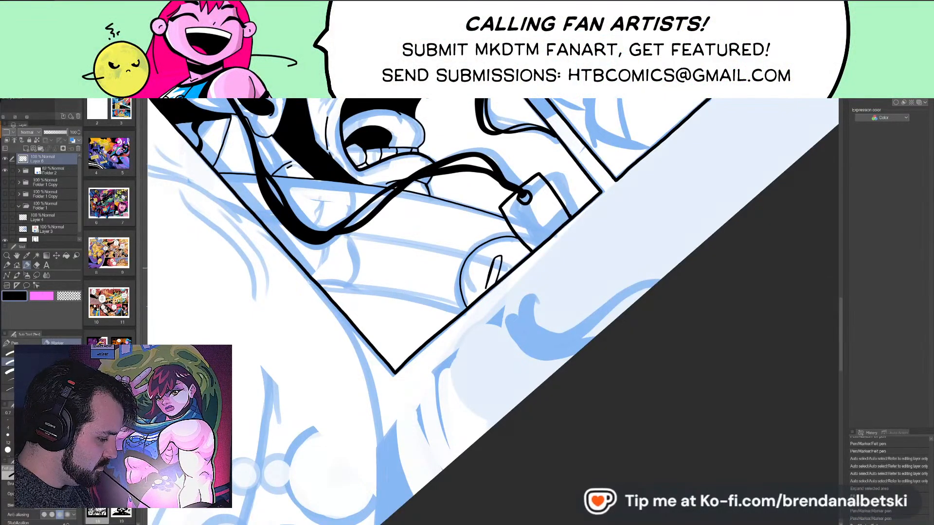
drag(517, 258, 509, 275)
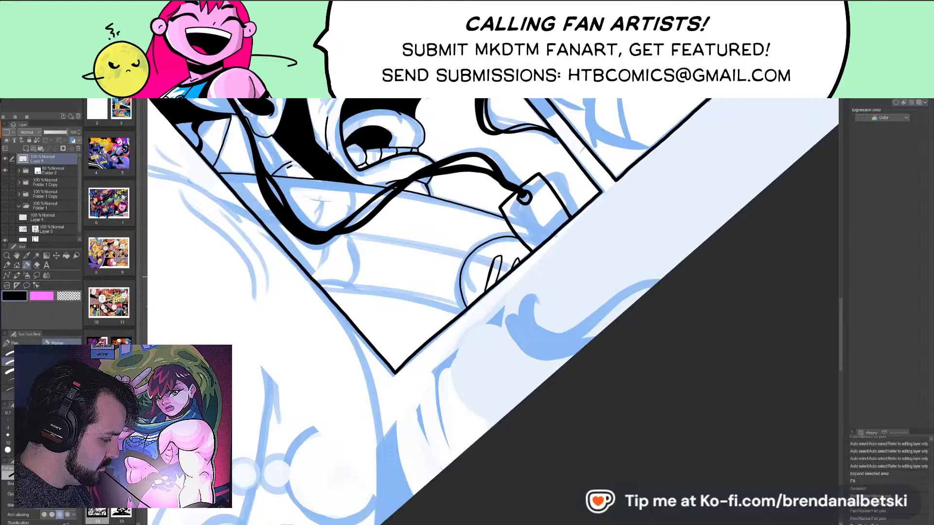
- Ink the two long contour lines of the clothing below the collar, running from the cord side toward the round shape
drag(482, 380, 538, 336)
drag(353, 316, 504, 258)
drag(393, 361, 532, 305)
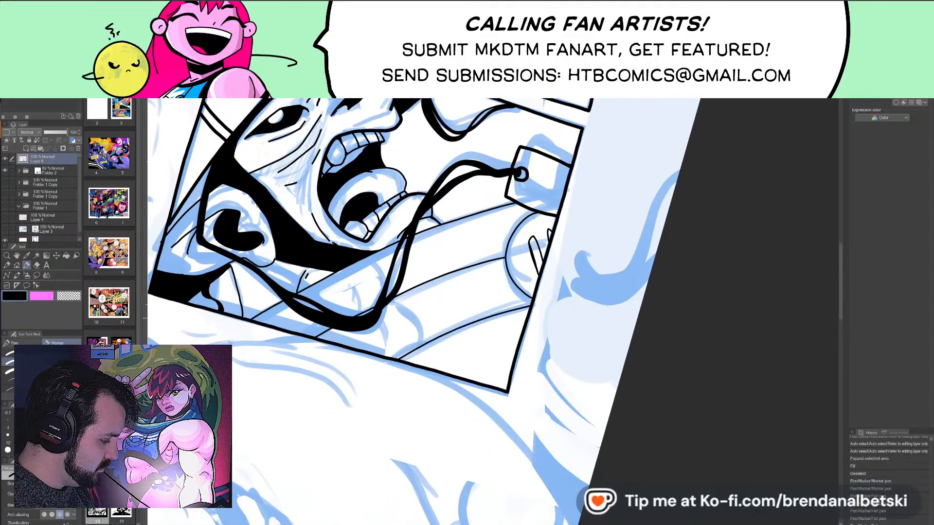
- Ink the curved band lines crossing the clothing beside the cord, and thicken the outline of the round shape at the border
drag(366, 263, 411, 346)
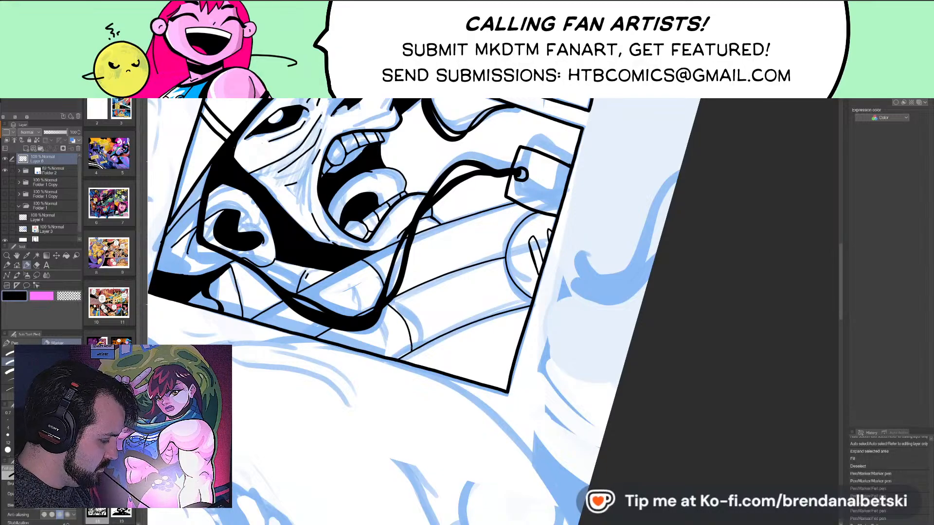
drag(383, 257, 396, 248)
drag(411, 289, 440, 339)
scroll(328, 263, down, 6)
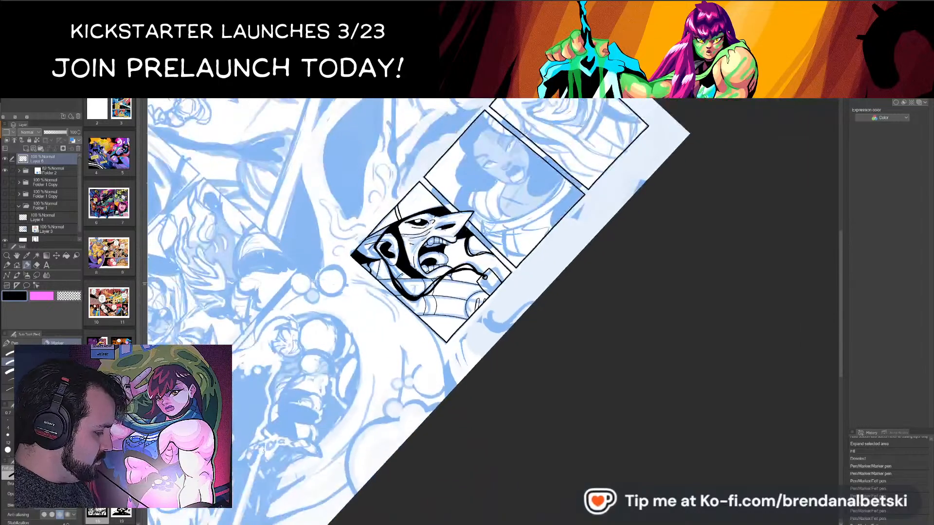
scroll(469, 264, up, 3)
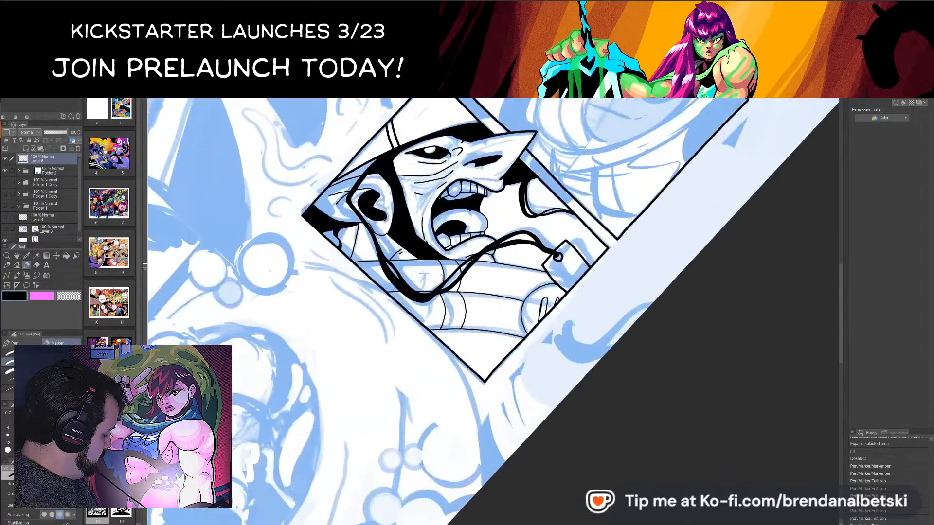
scroll(493, 283, up, 2)
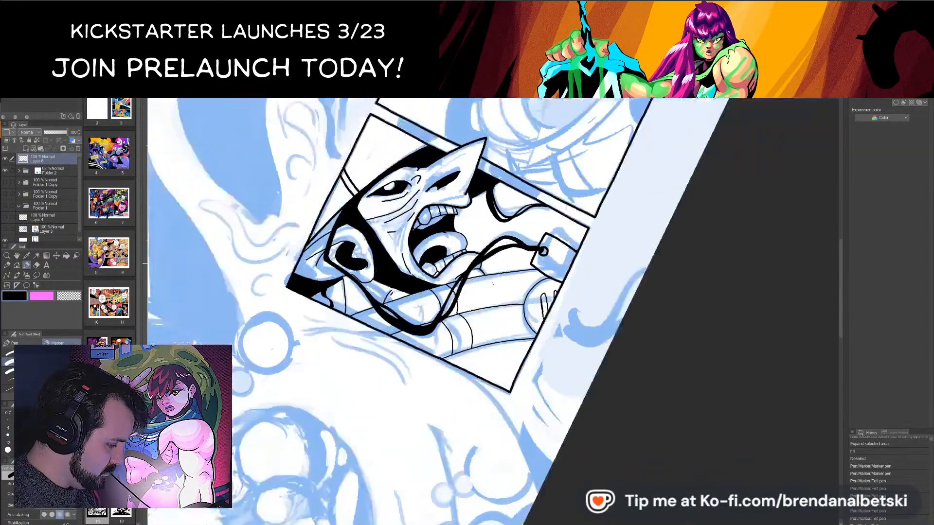
mouse_move(262, 319)
mouse_down()
mouse_move(437, 258)
mouse_move(546, 239)
mouse_up()
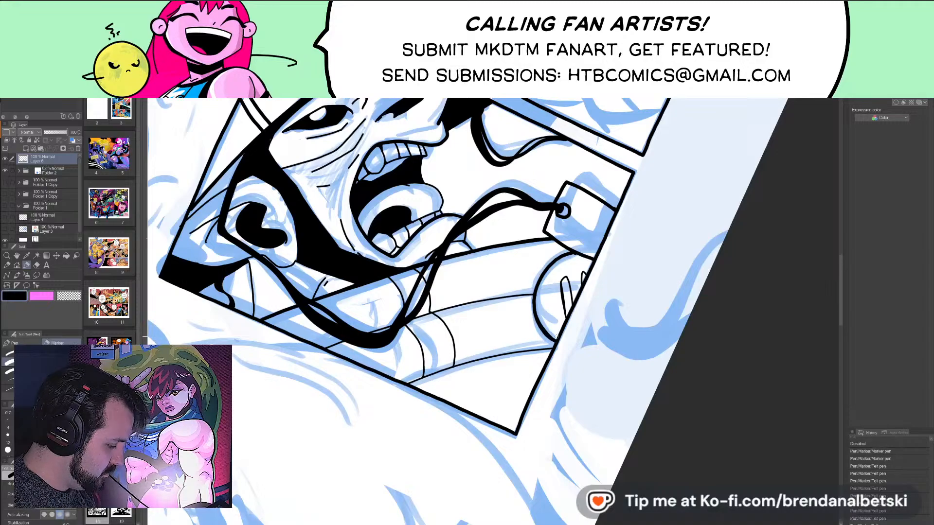
- Ink a small arch and a partial arch as detail marks in the empty lower corner of the first small panel
drag(554, 341, 498, 293)
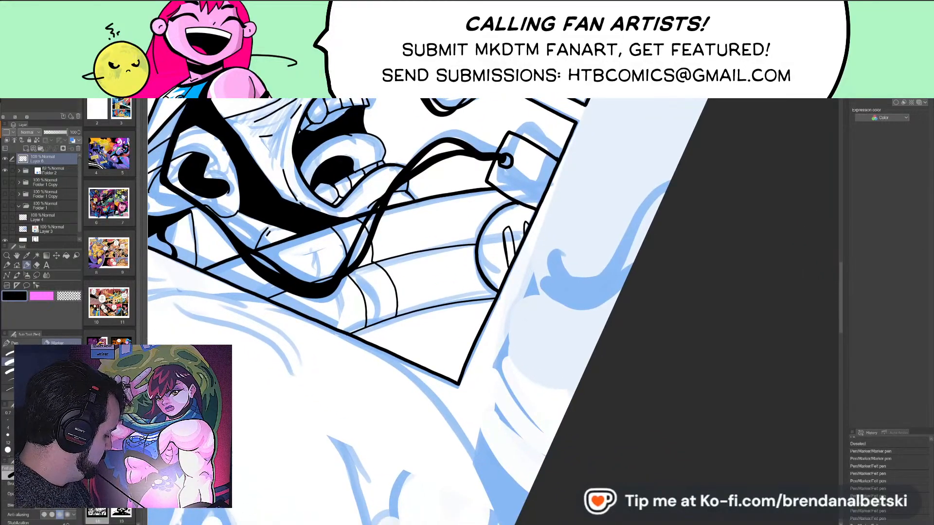
mouse_move(400, 352)
mouse_down()
mouse_move(417, 328)
mouse_move(433, 348)
mouse_move(417, 333)
mouse_move(433, 367)
mouse_move(404, 340)
mouse_move(427, 362)
mouse_up()
key(ctrl+z)
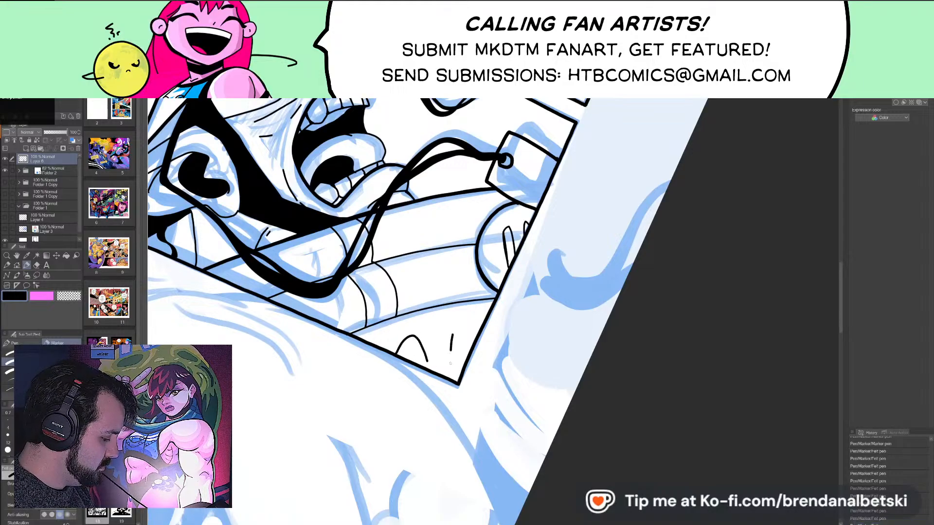
drag(459, 332, 455, 367)
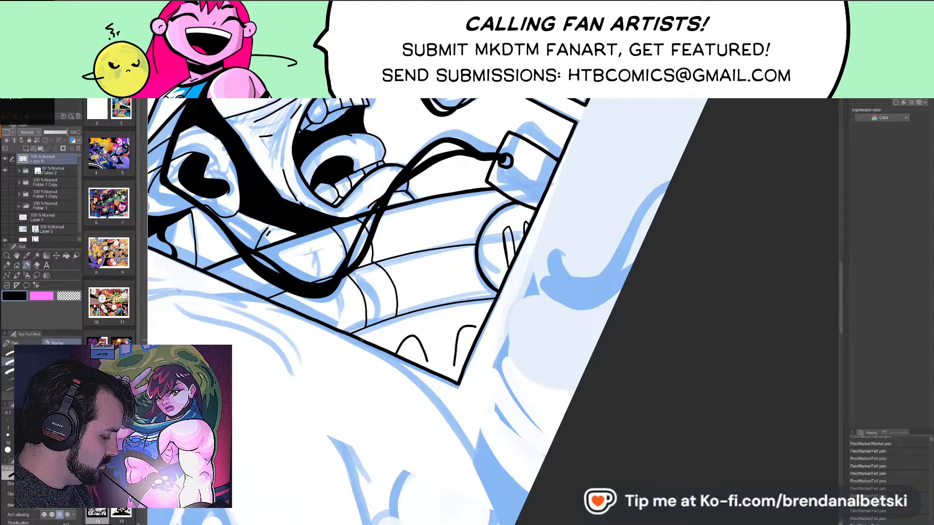
- Ink short angular crease and tick marks on the hat above the brim
drag(437, 219, 420, 366)
drag(311, 141, 399, 293)
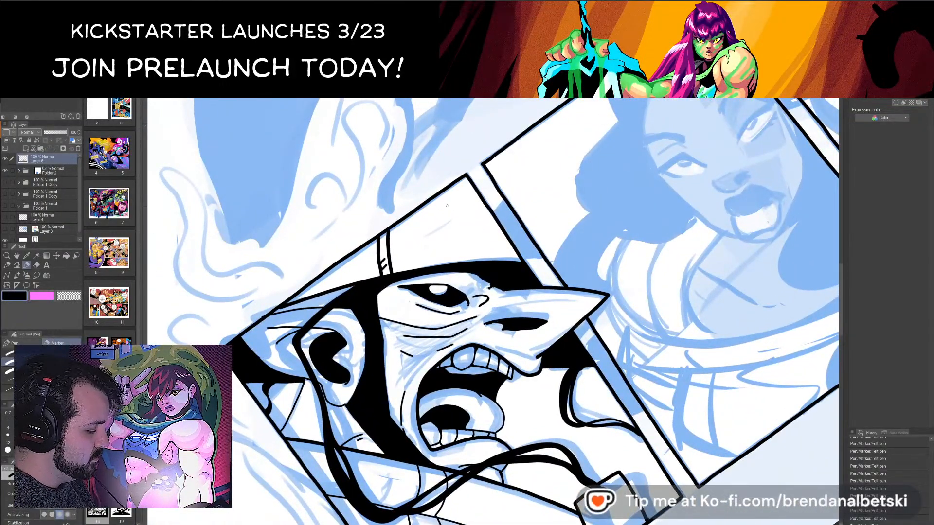
drag(449, 205, 431, 249)
mouse_move(456, 228)
mouse_down()
mouse_move(442, 243)
mouse_move(465, 247)
mouse_up()
drag(431, 249, 442, 255)
drag(496, 245, 501, 253)
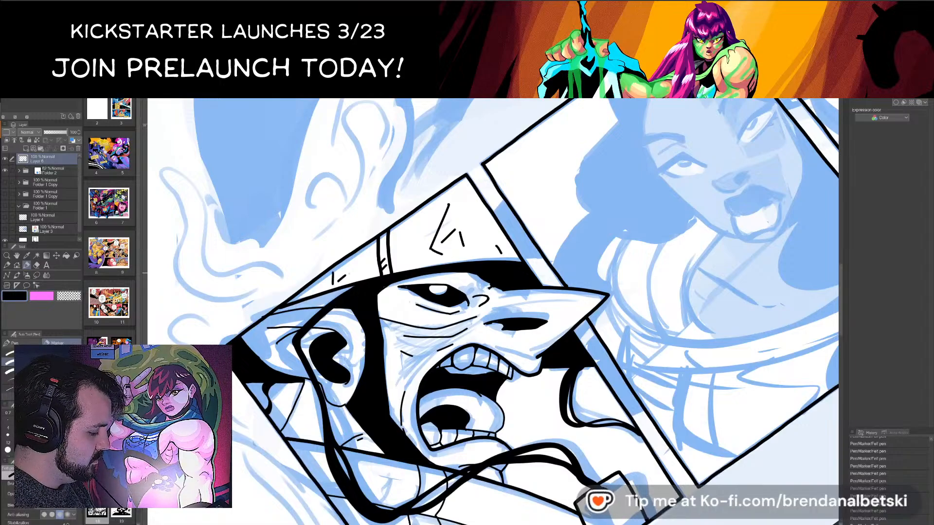
- Examine the inked first panel alongside the two neighbouring sketched panels from different zoom levels and rotations
scroll(493, 292, down, 5)
drag(628, 219, 647, 287)
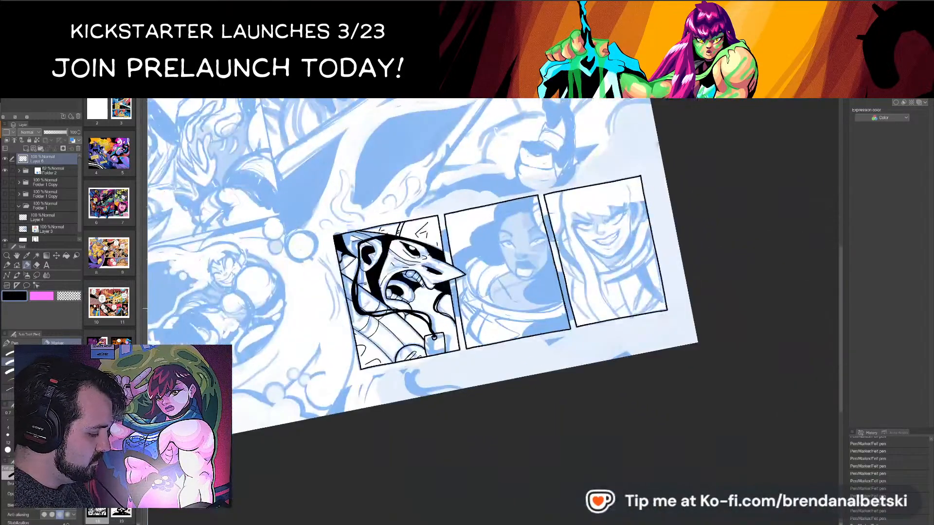
scroll(493, 292, down, 2)
scroll(486, 311, up, 4)
drag(609, 243, 625, 333)
scroll(493, 312, down, 5)
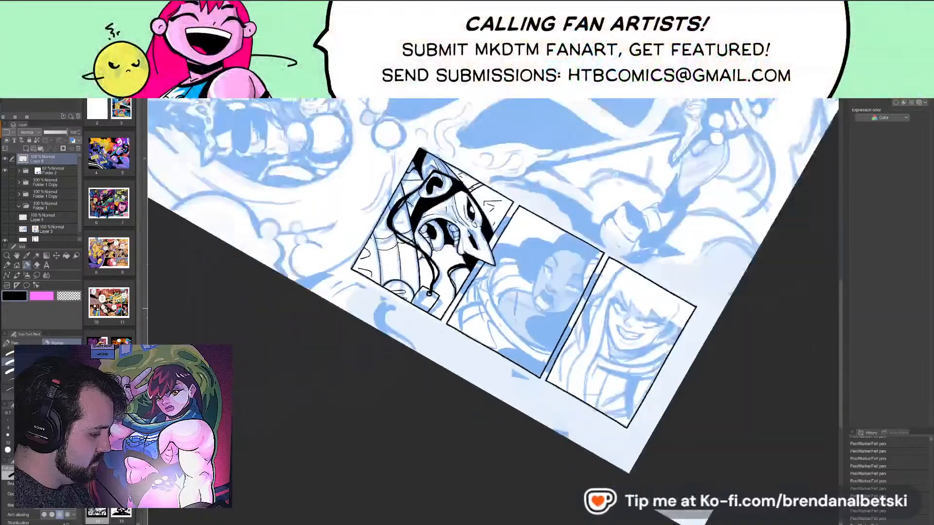
key(minus)
key(minus)
scroll(506, 321, down, 2)
scroll(508, 314, up, 4)
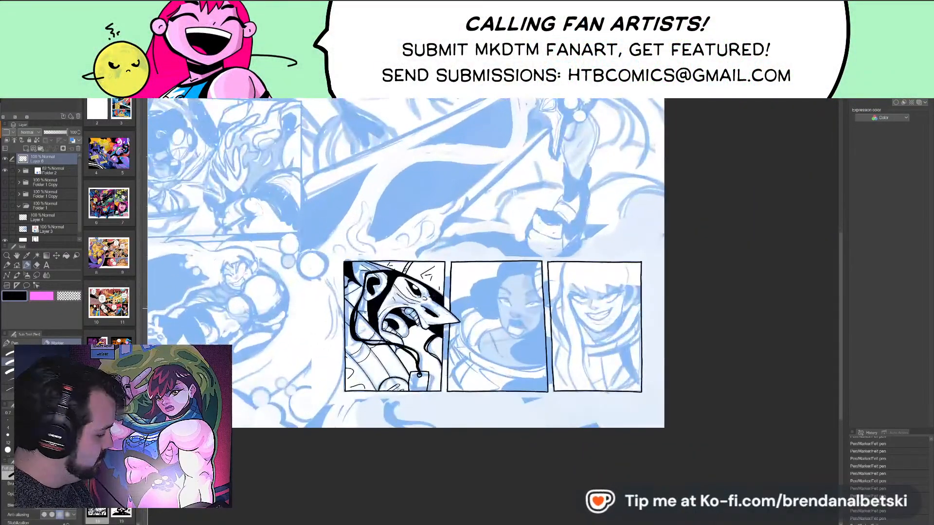
- Hide the blue sketch folder to review the first panel's inks alone, and show the sketch again
click(5, 172)
scroll(407, 262, down, 4)
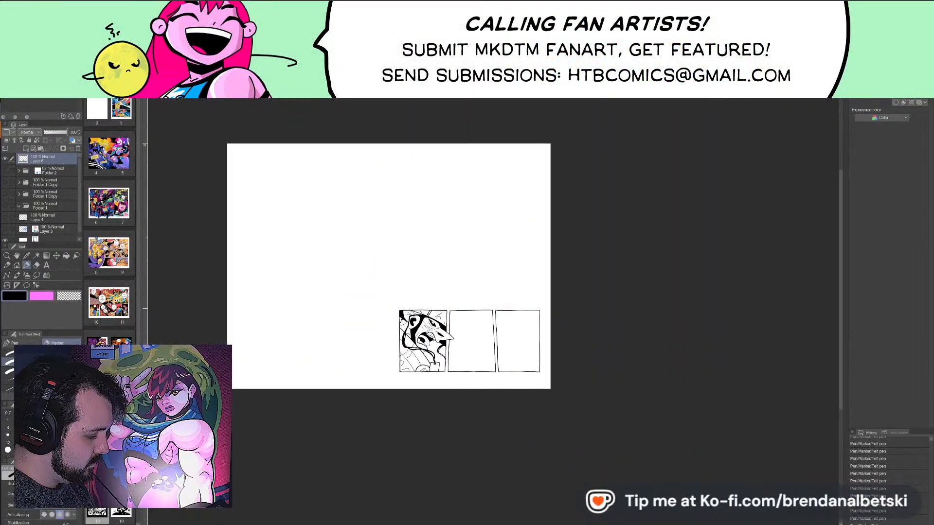
key(minus)
key(minus)
scroll(440, 336, up, 6)
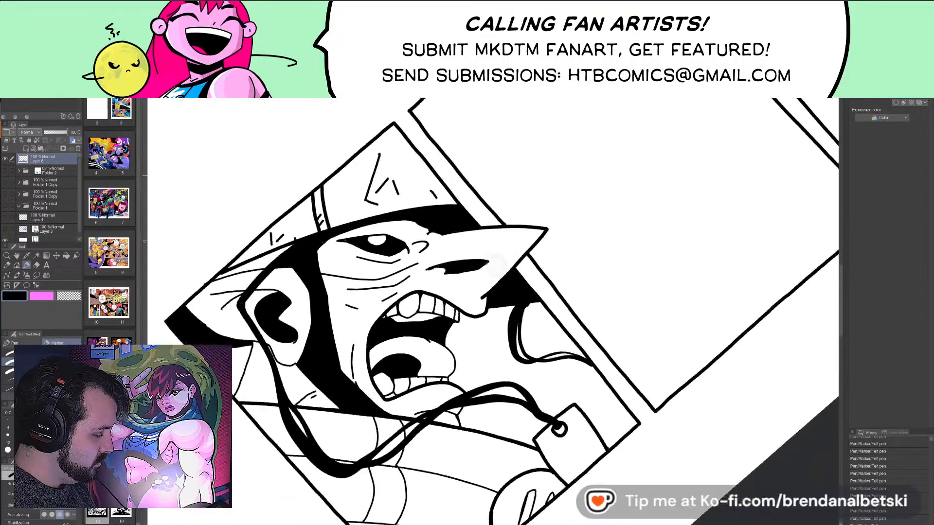
click(5, 172)
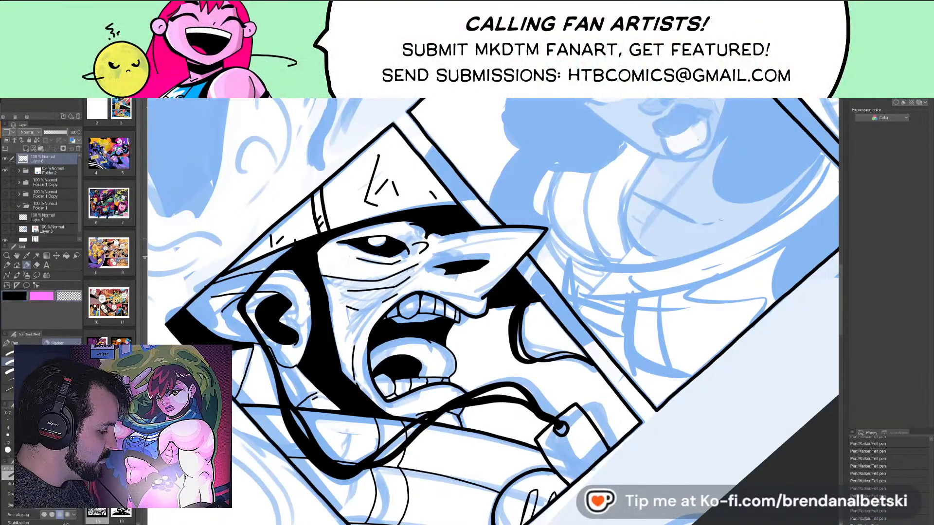
- Straighten the canvas and examine the sketched women in the second and third small panels
drag(442, 232, 142, 371)
key(ctrl+at)
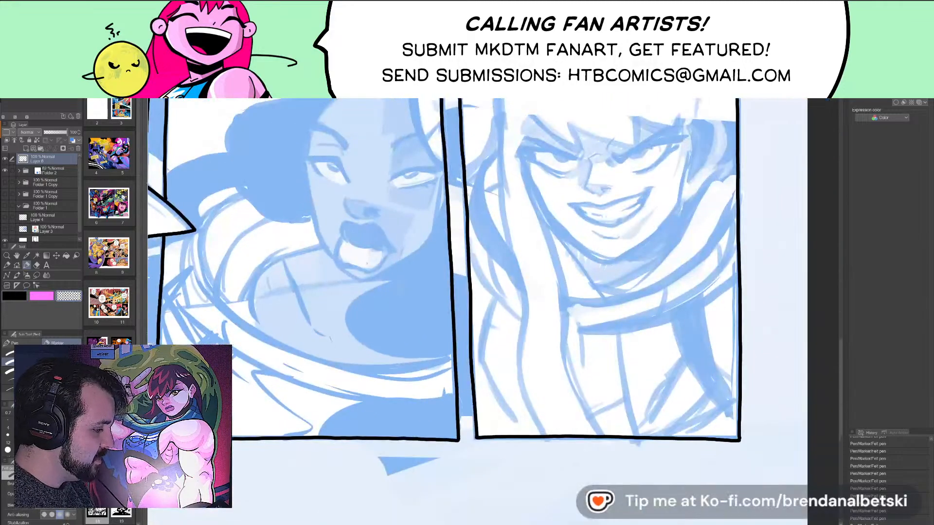
scroll(344, 329, down, 2)
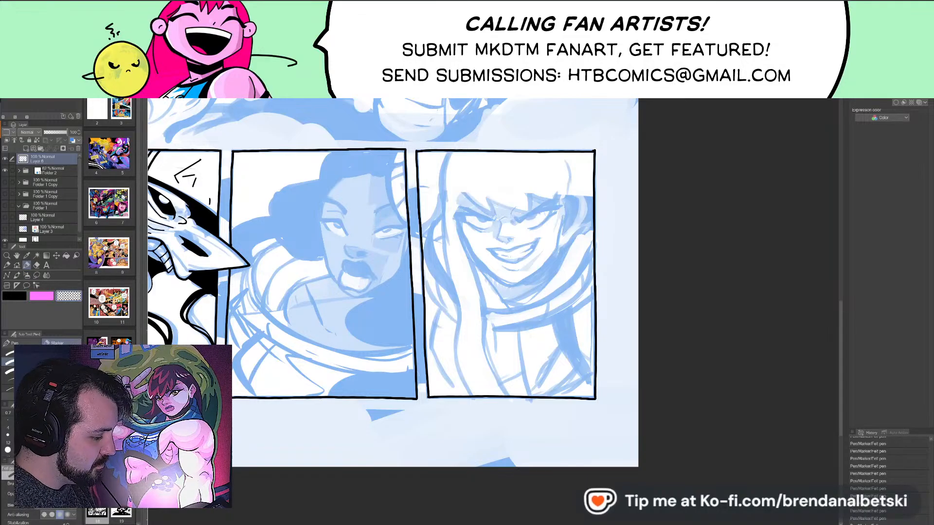
drag(399, 272, 463, 267)
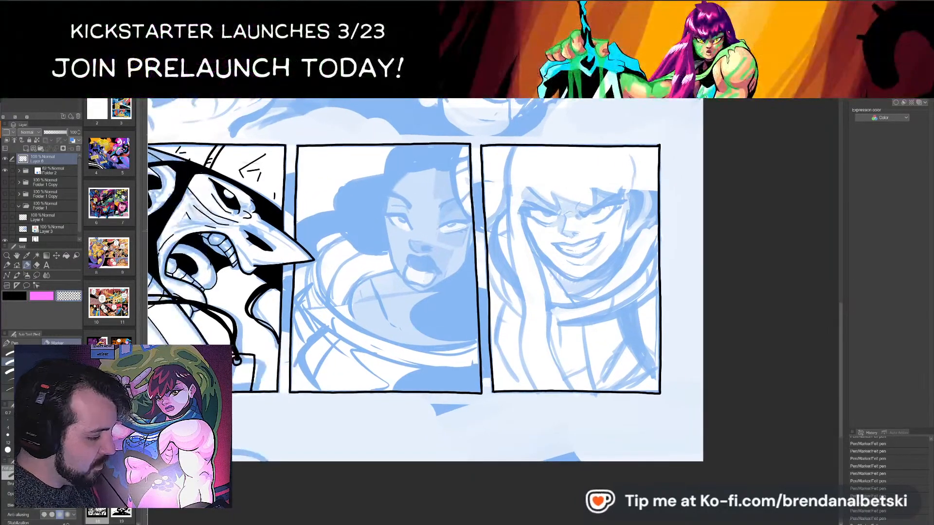
drag(399, 272, 341, 321)
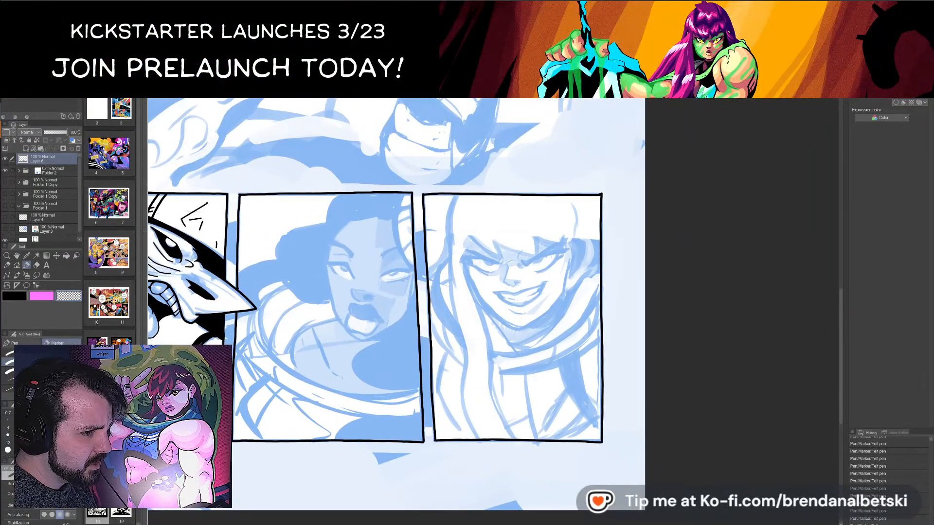
- Ink small wrinkle and tick marks on the shouting character's nose bridge, upper lip and chin in the first panel
drag(399, 272, 657, 264)
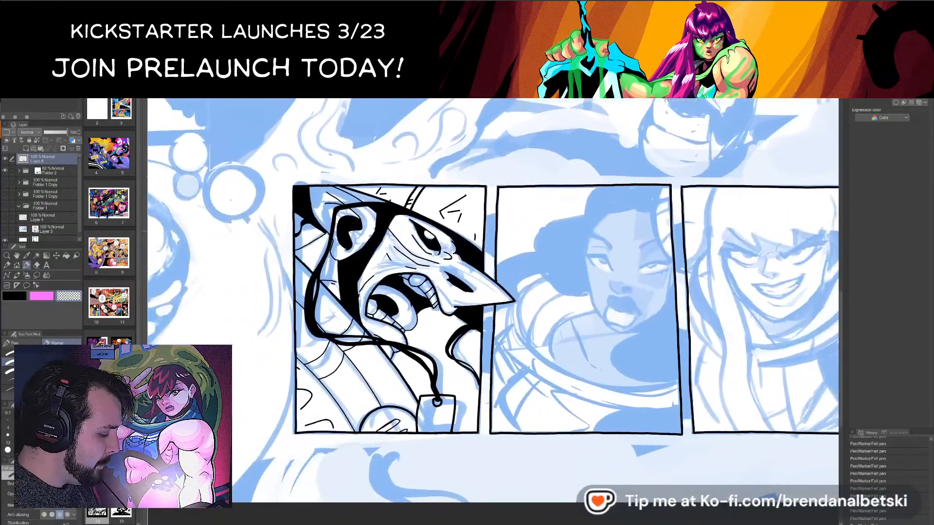
drag(419, 292, 471, 293)
scroll(478, 321, up, 3)
drag(590, 311, 579, 265)
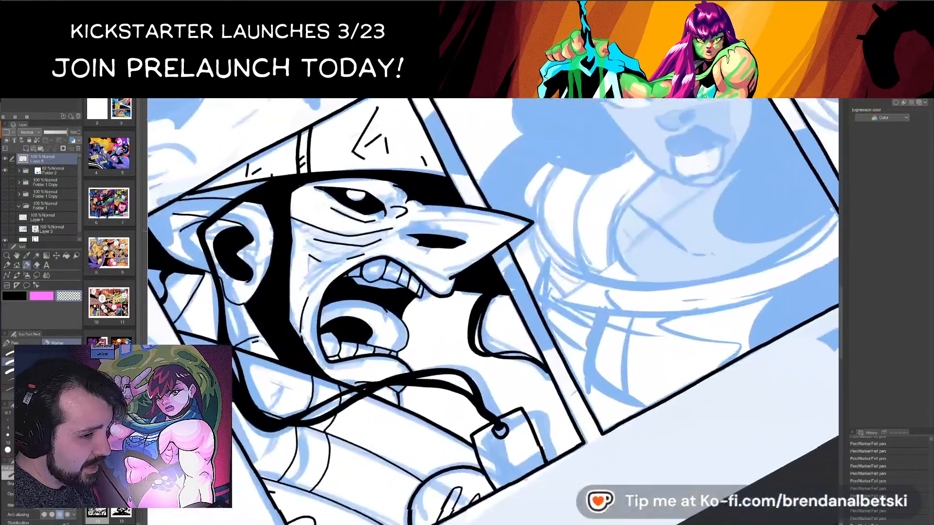
drag(487, 312, 485, 311)
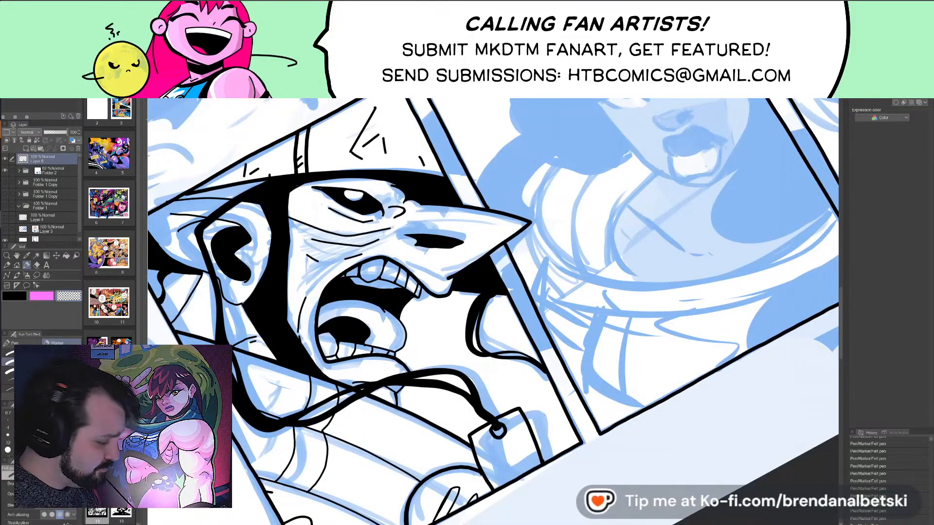
drag(532, 223, 505, 227)
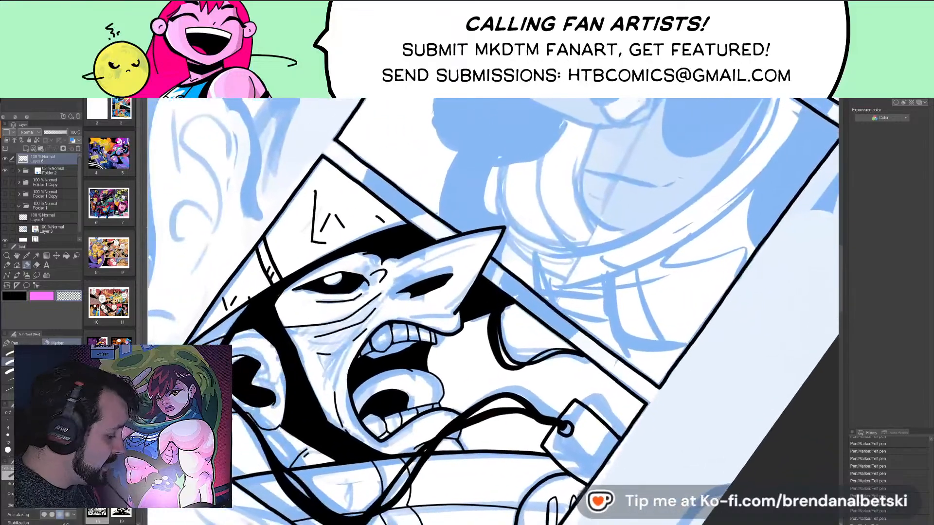
click(25, 299)
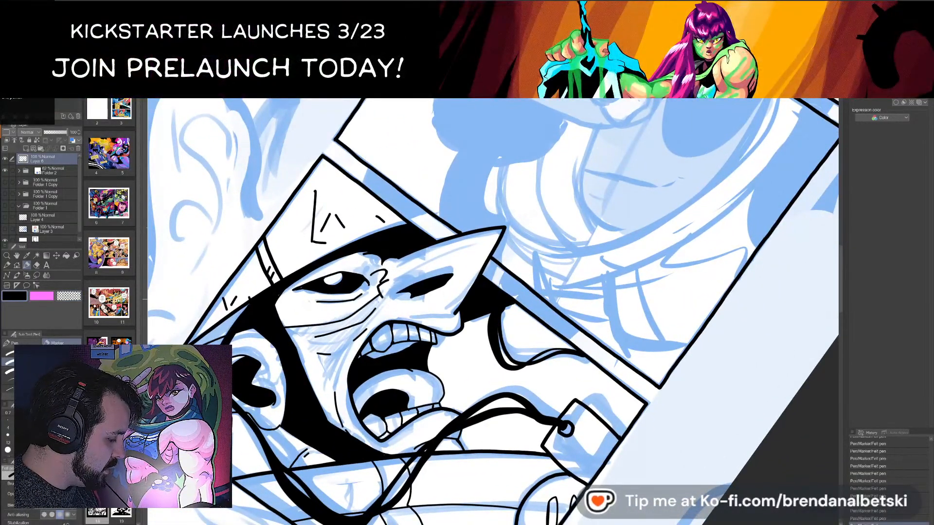
drag(430, 309, 450, 314)
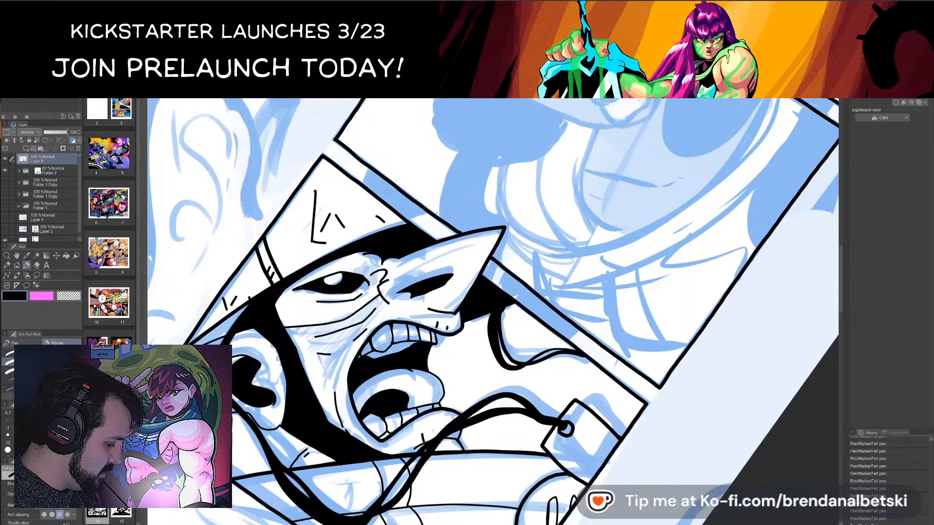
drag(437, 411, 439, 434)
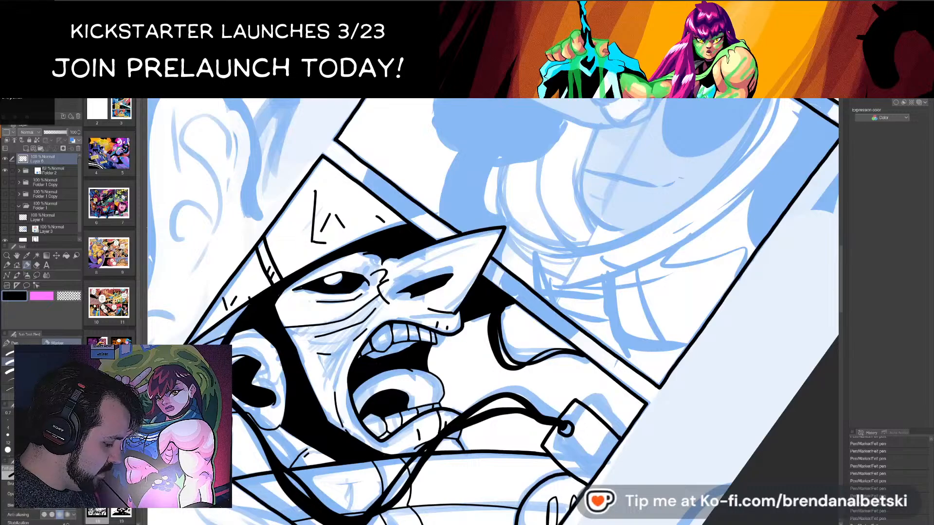
- Add short cheek ticks and fill the shadow under the hat brim behind the character's ear with black
drag(334, 281, 399, 246)
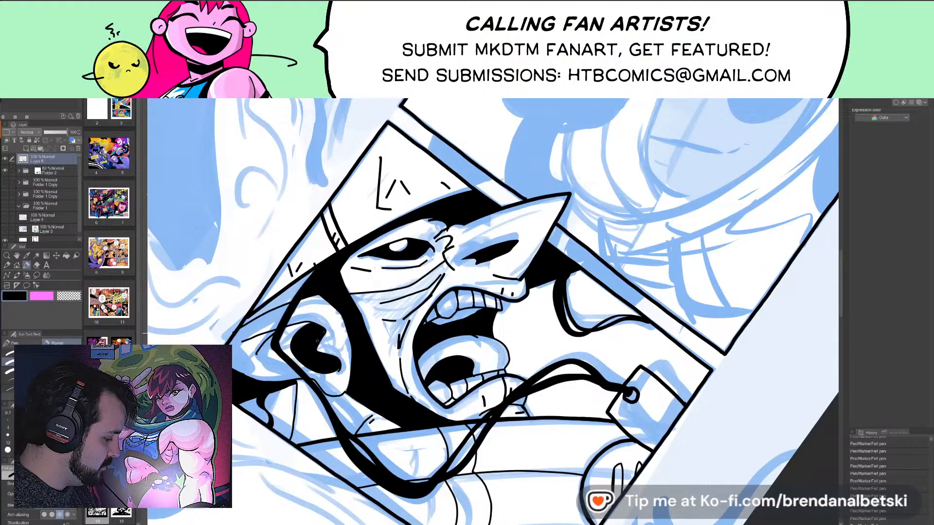
drag(317, 342, 287, 226)
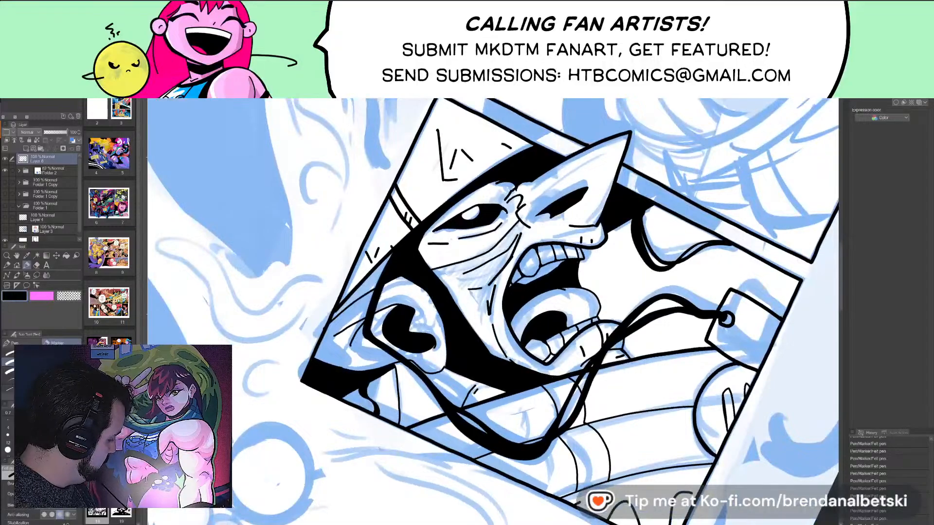
mouse_move(317, 328)
mouse_down()
mouse_move(331, 308)
mouse_move(381, 282)
mouse_up()
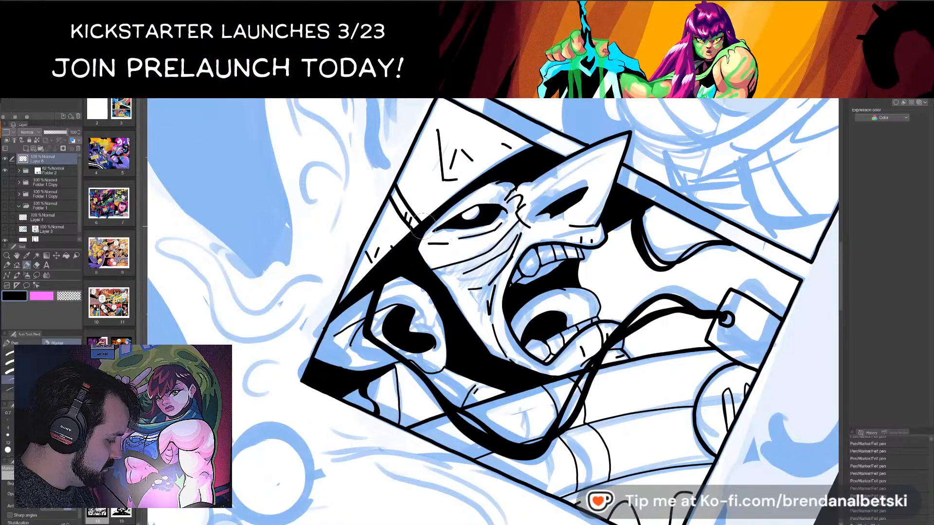
- Straighten the canvas and examine the inked first panel beside the two sketched women's panels
scroll(391, 253, down, 6)
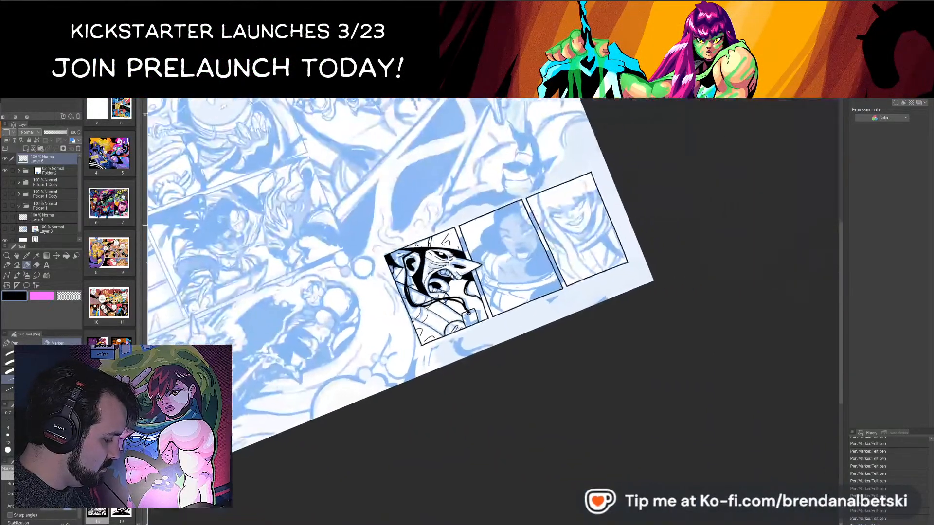
drag(452, 253, 400, 255)
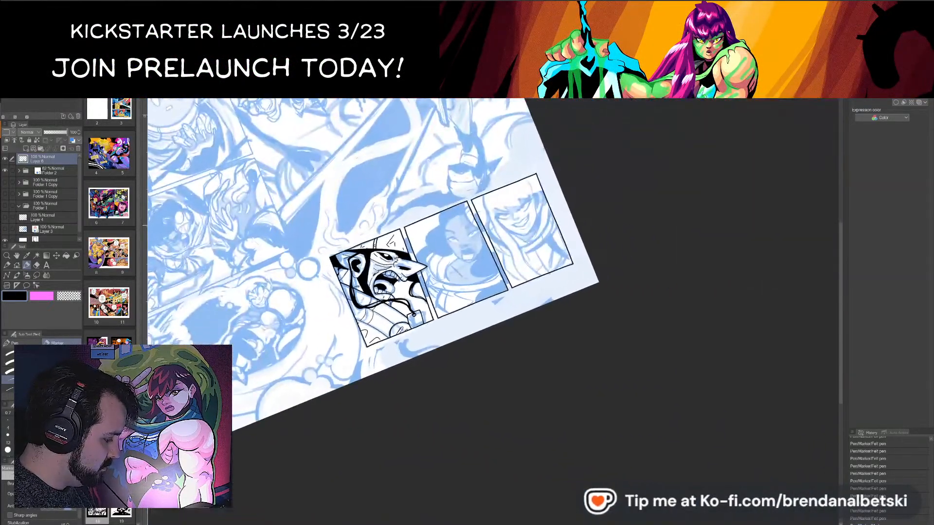
key(ctrl+at)
scroll(417, 232, up, 3)
scroll(471, 303, down, 3)
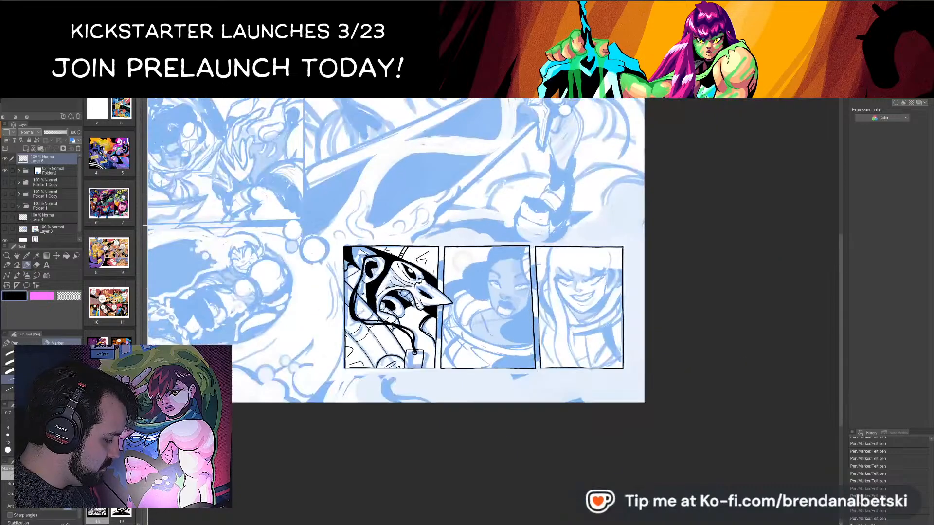
scroll(498, 318, up, 3)
drag(493, 311, 517, 291)
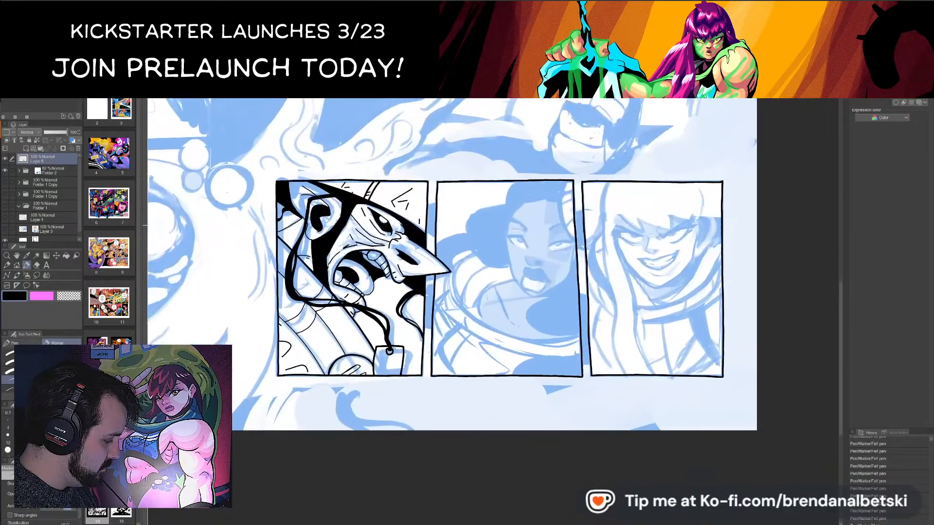
drag(633, 312, 528, 330)
key(ctrl+at)
scroll(518, 314, up, 3)
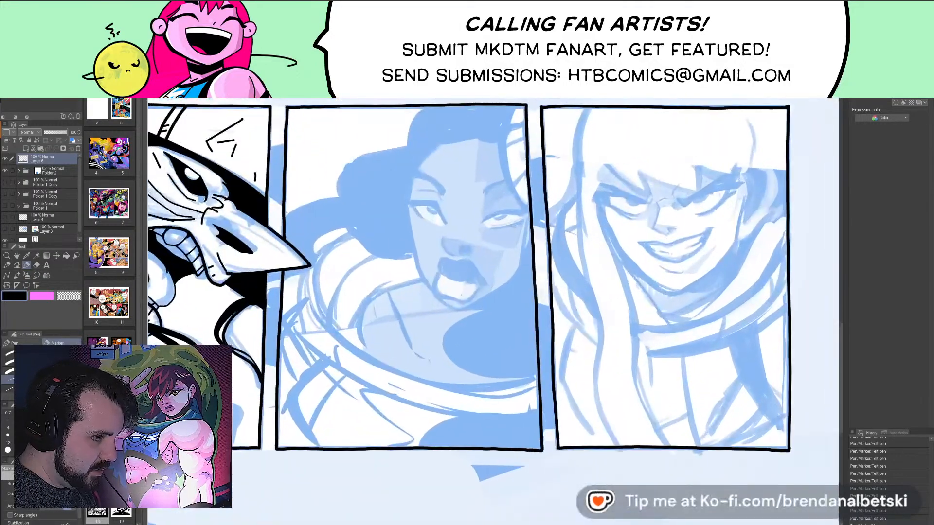
- Ink the curved outline overlapping the woman's forehead in the upper corner of the second panel, beside the gutter
drag(584, 302, 582, 282)
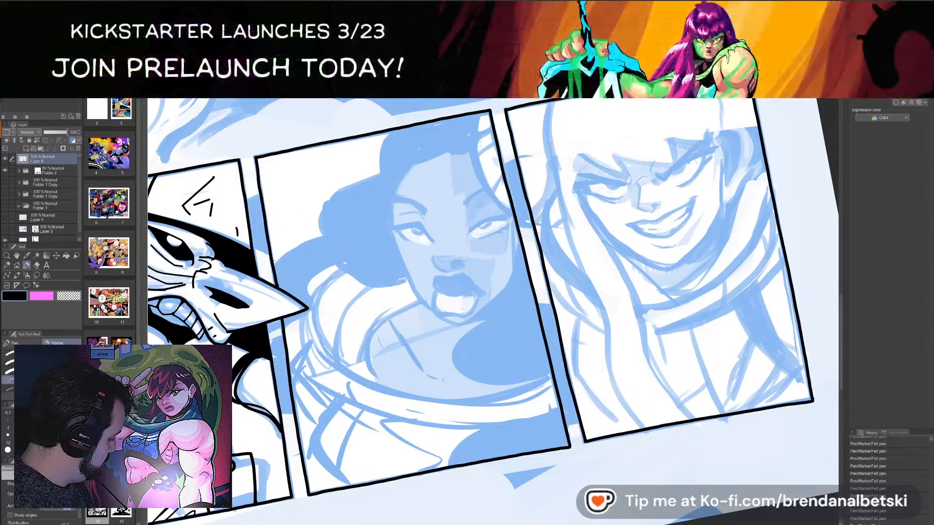
mouse_move(564, 272)
mouse_down()
mouse_move(487, 279)
mouse_move(453, 339)
mouse_up()
drag(584, 299, 583, 329)
scroll(417, 144, up, 3)
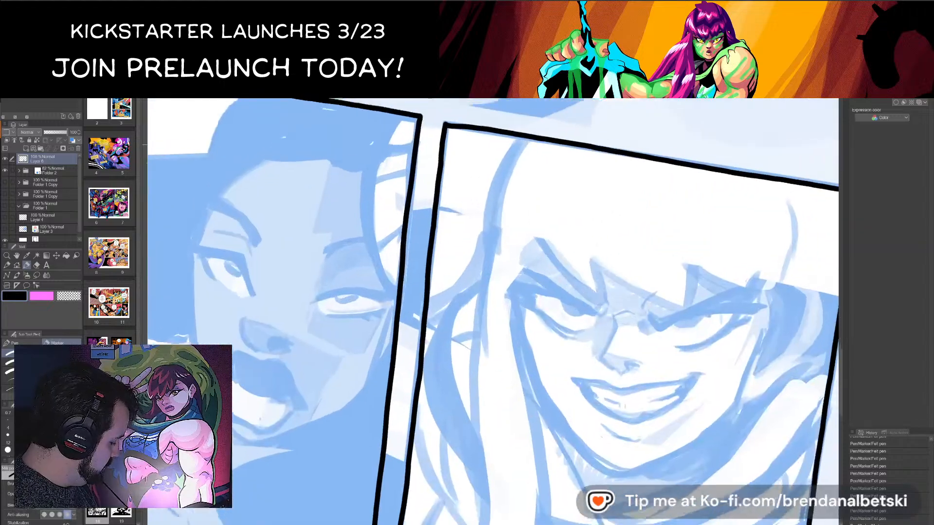
drag(417, 144, 411, 169)
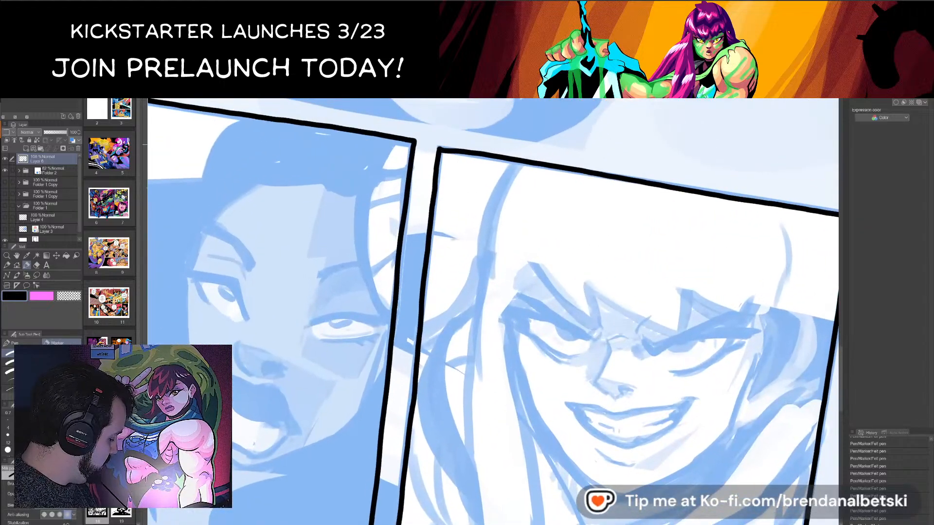
mouse_move(389, 139)
mouse_down()
mouse_move(359, 233)
mouse_move(393, 320)
mouse_up()
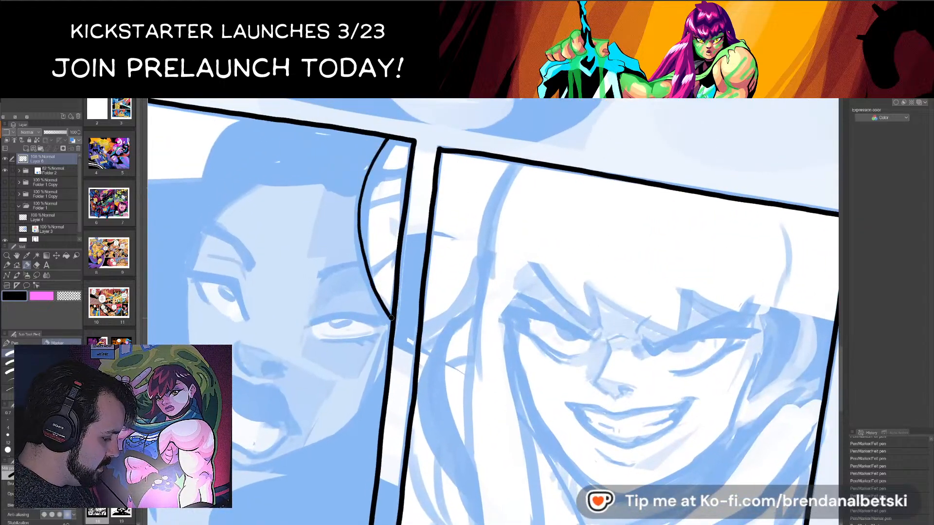
key(ctrl+z)
mouse_move(388, 140)
mouse_down()
mouse_move(360, 226)
mouse_move(373, 295)
mouse_move(393, 325)
mouse_up()
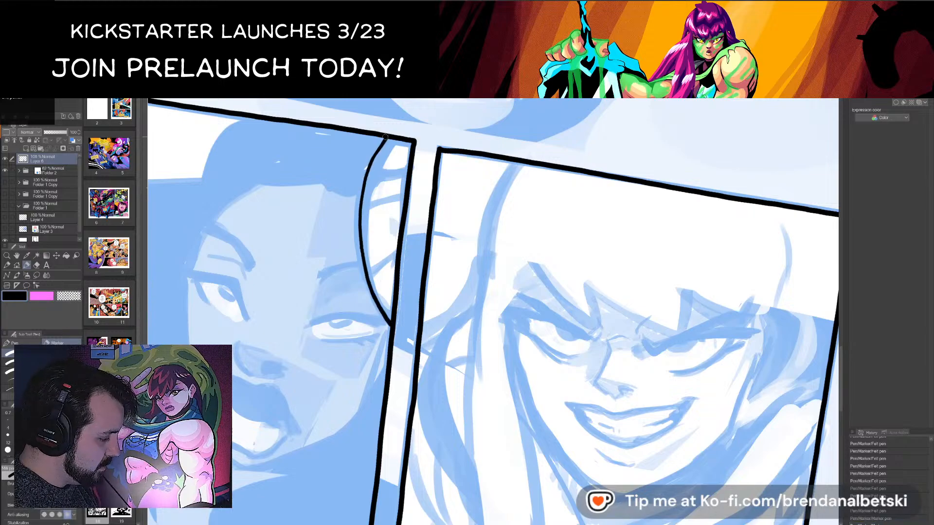
mouse_move(387, 139)
mouse_down()
mouse_move(367, 168)
mouse_move(365, 263)
mouse_up()
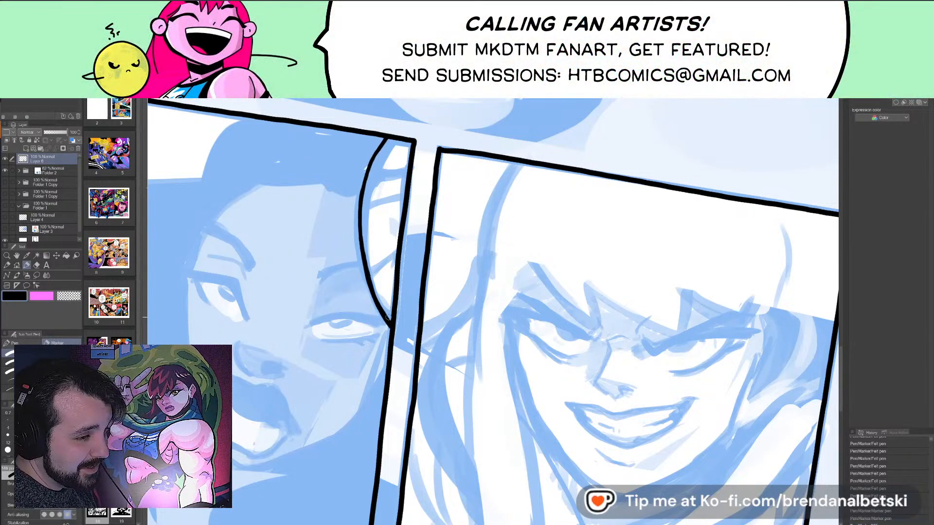
- Ink the dividing lines and small curl inside the curved corner shape of the second panel
drag(388, 318, 420, 348)
drag(341, 267, 373, 234)
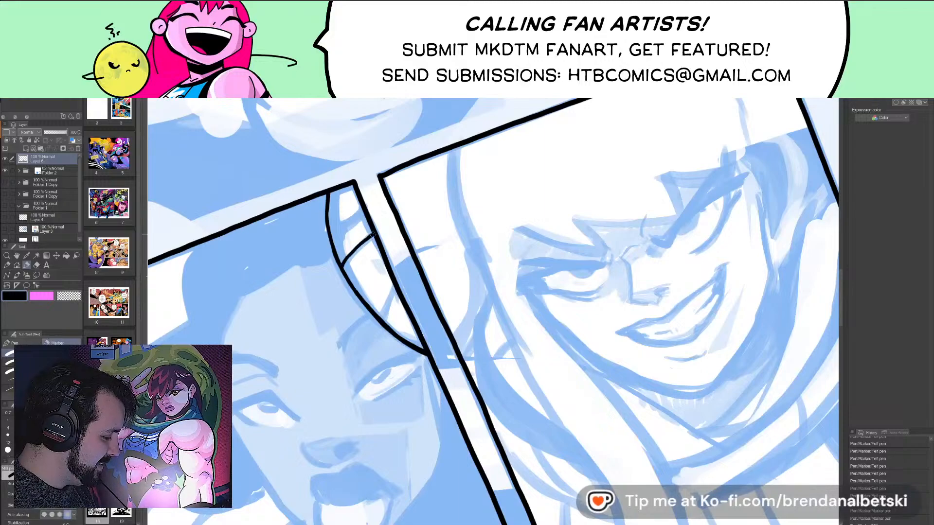
drag(393, 281, 386, 323)
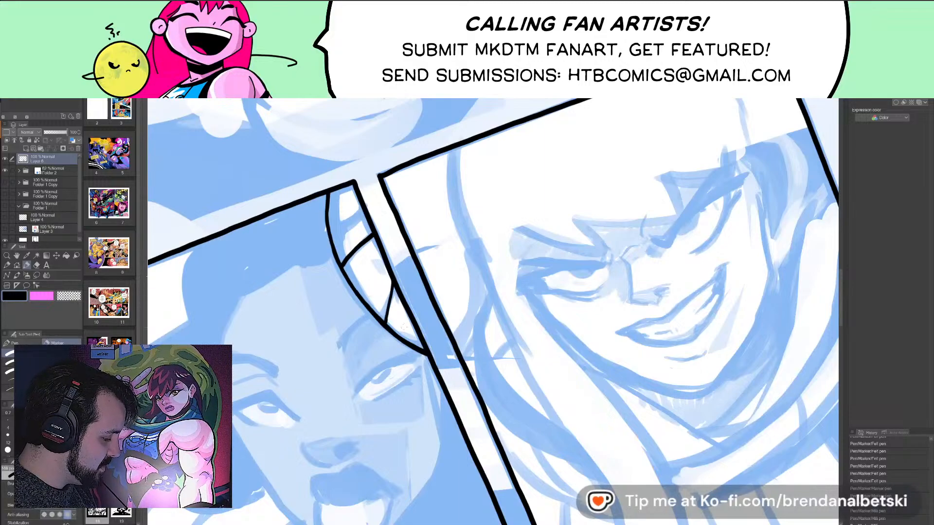
drag(329, 205, 361, 221)
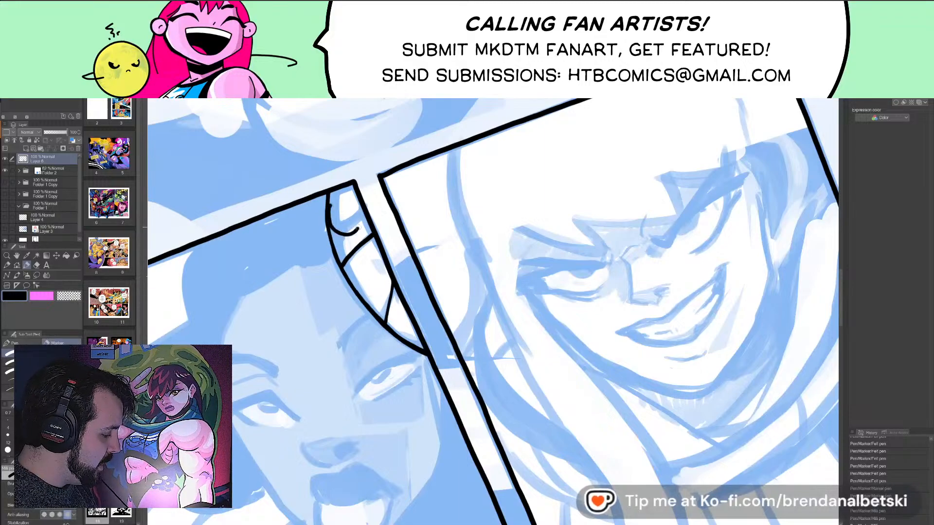
key(ctrl+z)
mouse_move(327, 196)
mouse_down()
mouse_move(358, 223)
mouse_move(366, 201)
mouse_up()
- Ink the second panel woman's peaked hairline and the rounded, lobed outer contour of her hair
scroll(366, 202, down, 5)
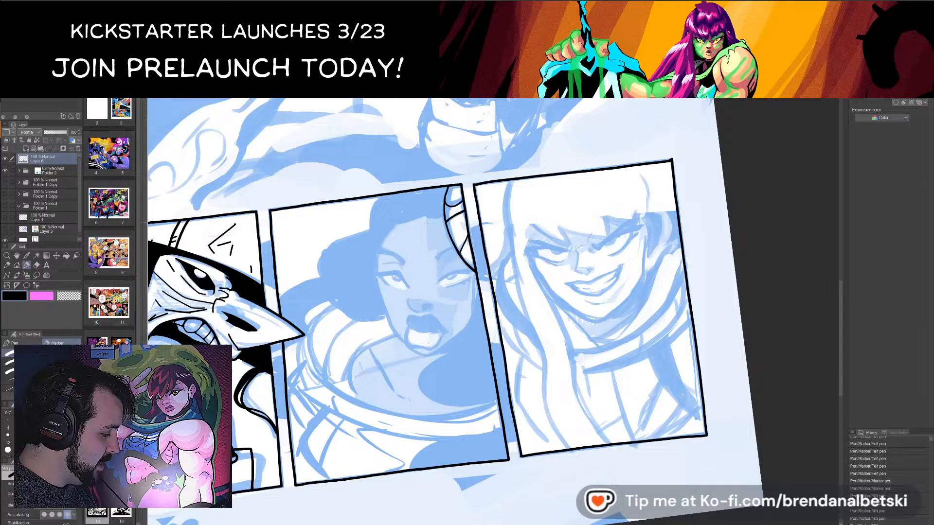
drag(445, 216, 396, 225)
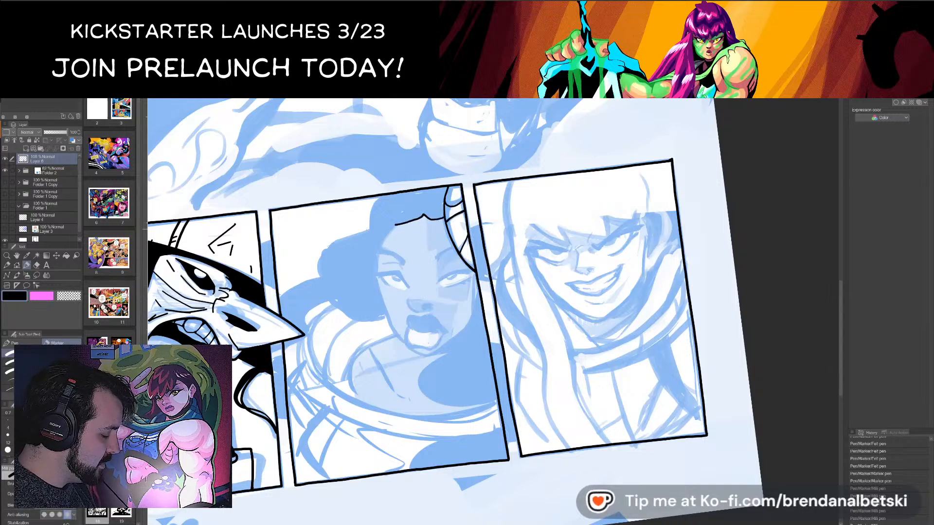
scroll(399, 277, up, 3)
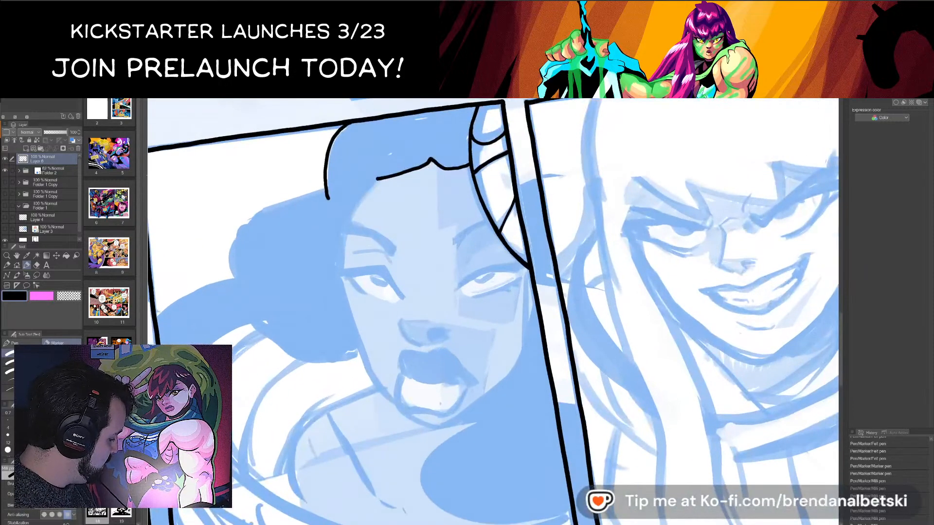
click(9, 371)
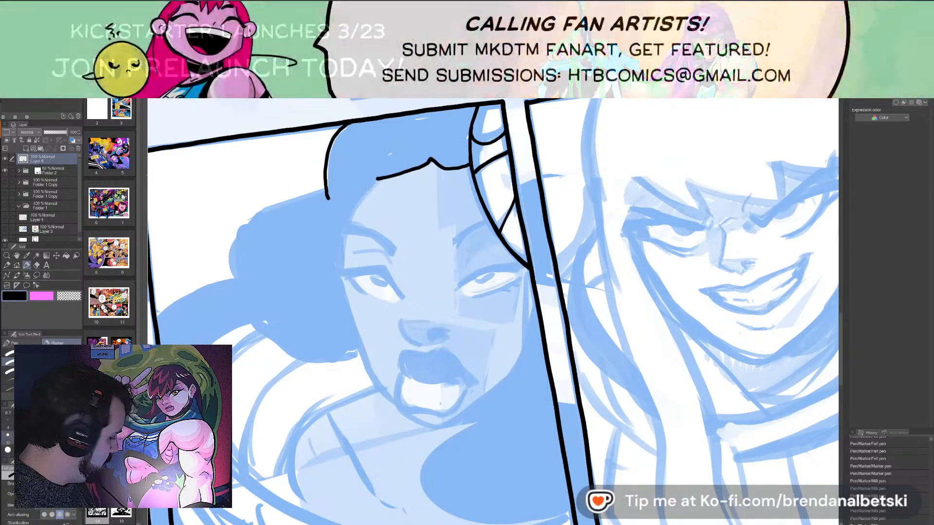
mouse_move(327, 191)
mouse_down()
mouse_move(258, 214)
mouse_move(241, 299)
mouse_up()
drag(428, 370, 433, 341)
key(minus)
key(minus)
key(minus)
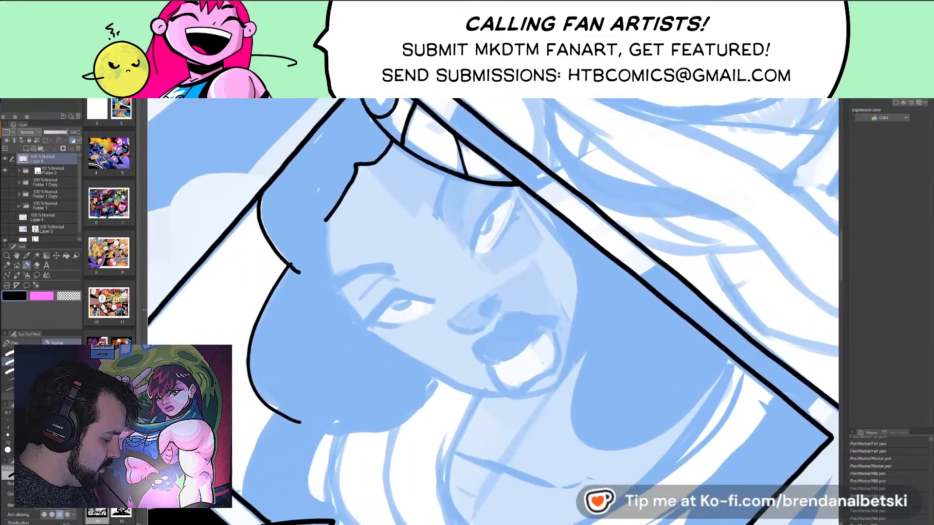
- Ink a thick angular upper eyelid and the outer corner line on the woman's eye nearest her loose hair
mouse_move(316, 335)
mouse_down()
mouse_move(367, 331)
mouse_move(423, 291)
mouse_move(454, 297)
mouse_up()
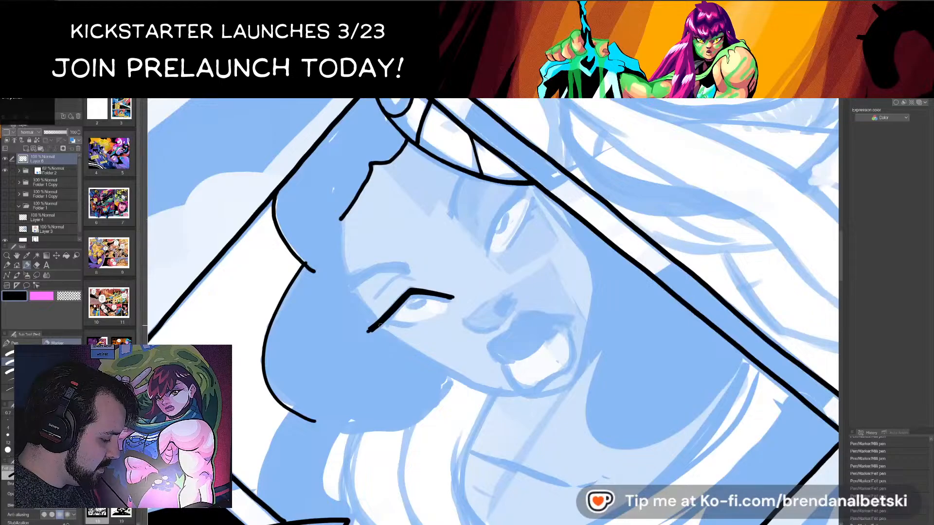
key(asciicircum)
key(asciicircum)
key(asciicircum)
key(asciicircum)
drag(405, 233, 417, 260)
- Ink the upper and lower lids of the woman's other eye beside the panel border, thickening the upper lid line
key(minus)
key(minus)
scroll(499, 302, up, 3)
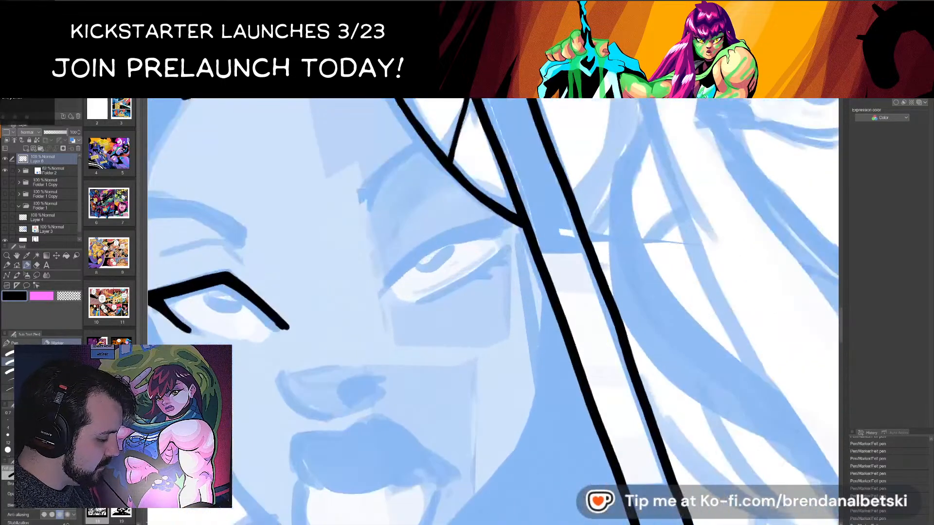
mouse_move(362, 329)
mouse_down()
mouse_move(396, 284)
mouse_move(462, 238)
mouse_move(411, 269)
mouse_move(477, 236)
mouse_move(374, 312)
mouse_move(426, 258)
mouse_move(472, 237)
mouse_up()
key(ctrl+z)
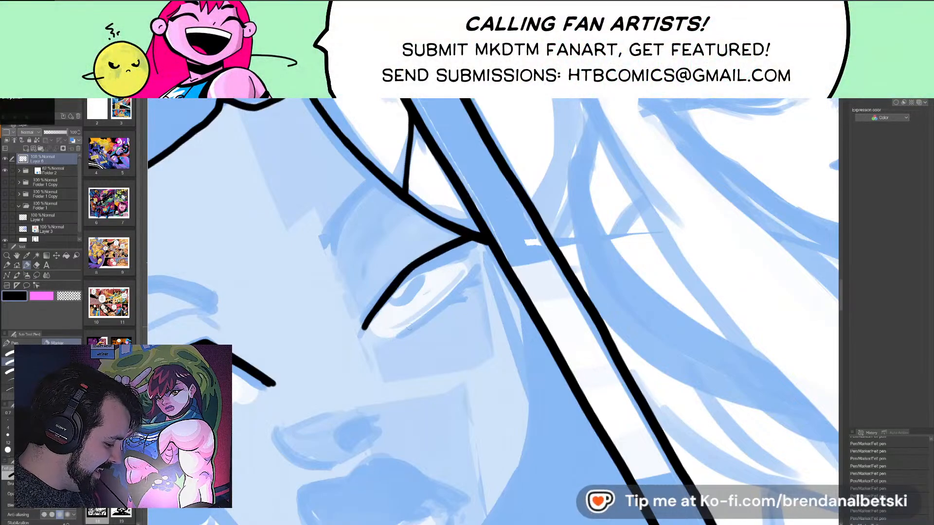
mouse_move(405, 328)
mouse_down()
mouse_move(467, 266)
mouse_move(470, 241)
mouse_move(448, 293)
mouse_move(405, 329)
mouse_up()
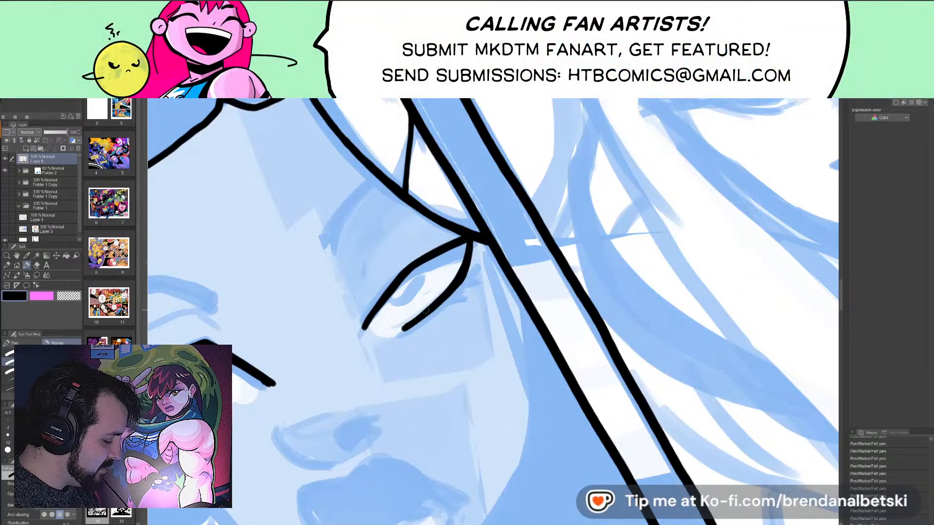
drag(403, 277, 455, 247)
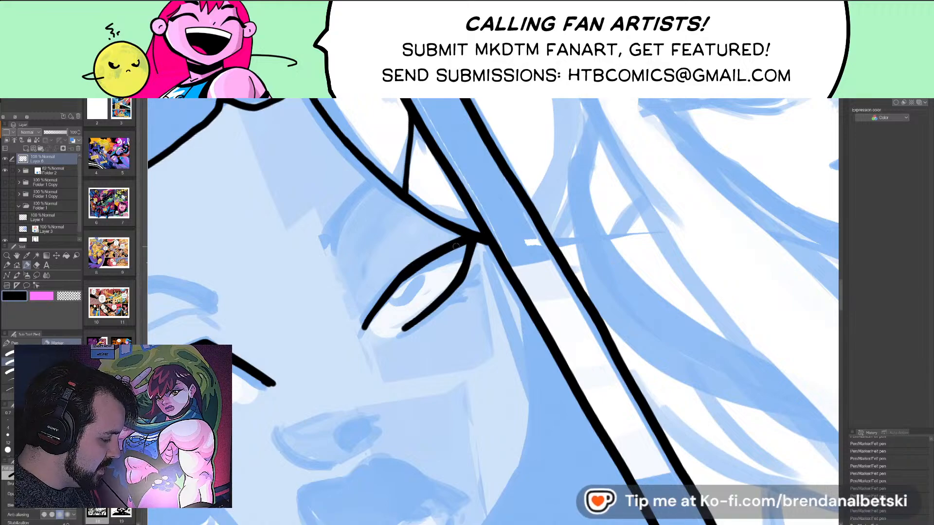
mouse_move(411, 274)
mouse_down()
mouse_move(463, 244)
mouse_move(455, 269)
mouse_up()
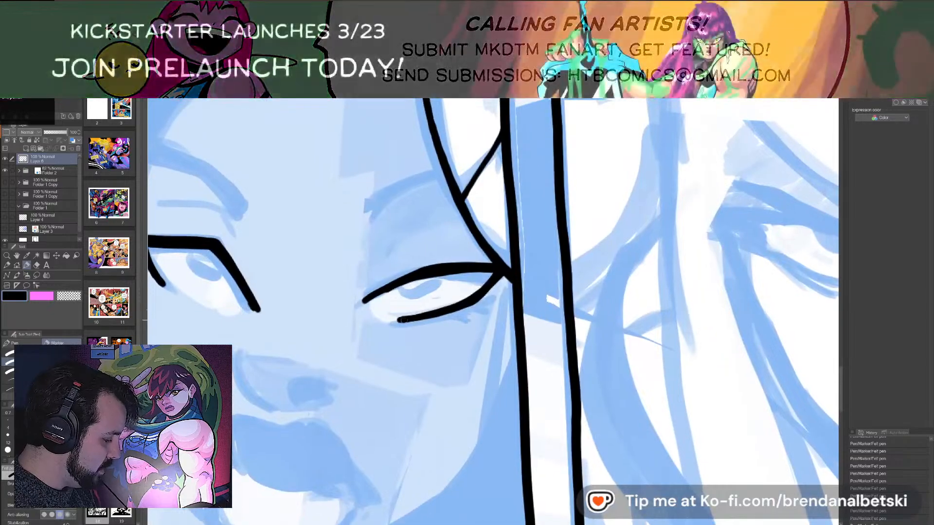
- Touch up the upper lid of the eye beside the panel border and ink both of the woman's eyebrows as thick, angled strokes
drag(365, 303, 423, 271)
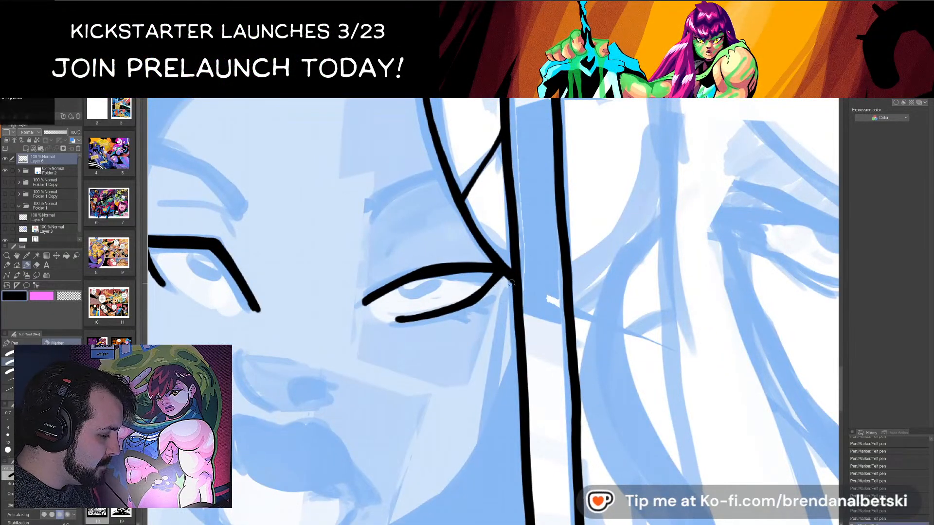
scroll(511, 283, down, 5)
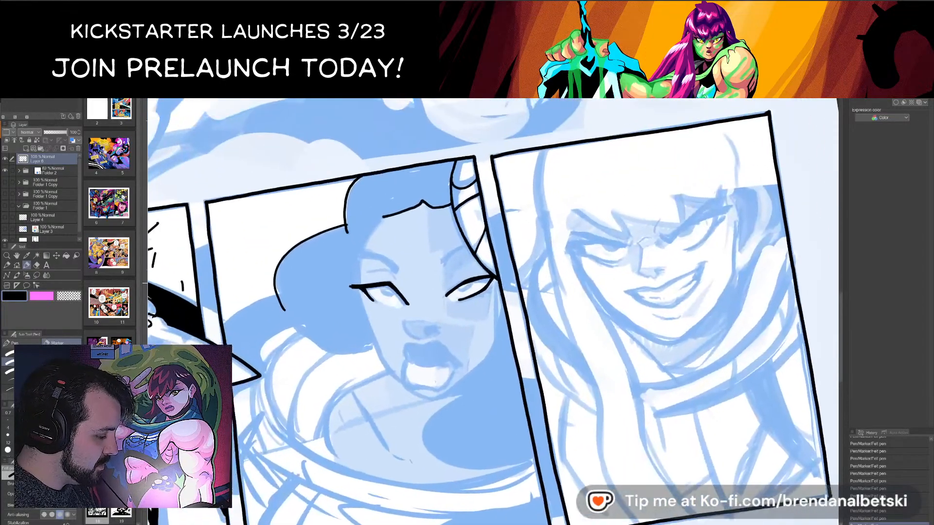
scroll(495, 312, up, 5)
drag(436, 244, 484, 202)
key(ctrl+z)
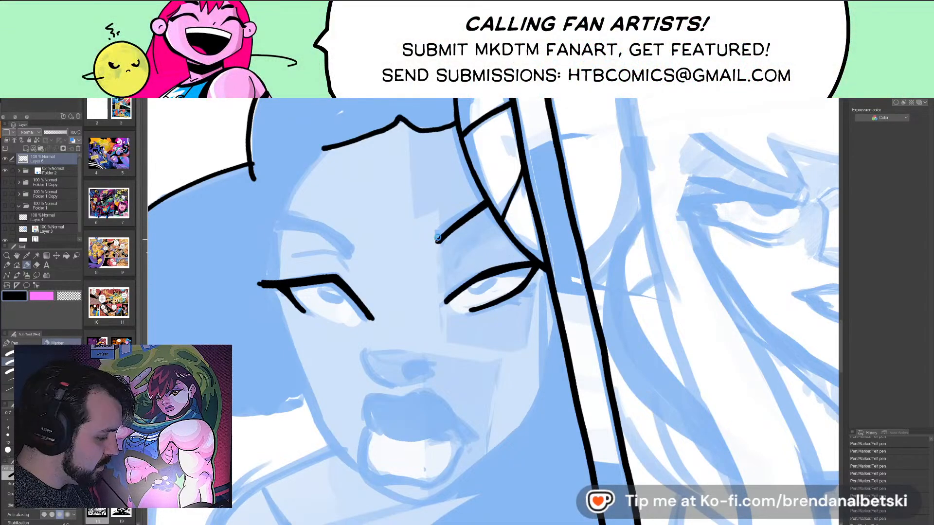
drag(479, 208, 488, 204)
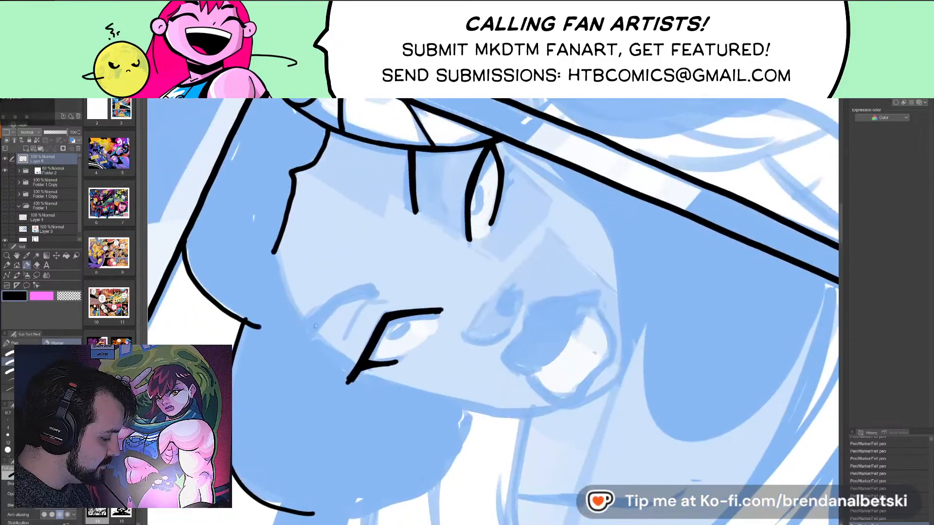
drag(304, 342, 376, 290)
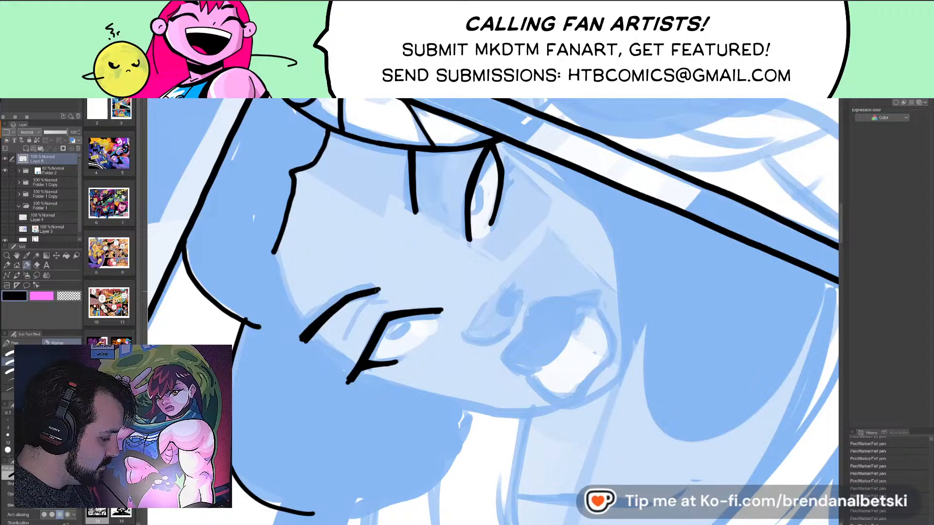
key(asciicircum)
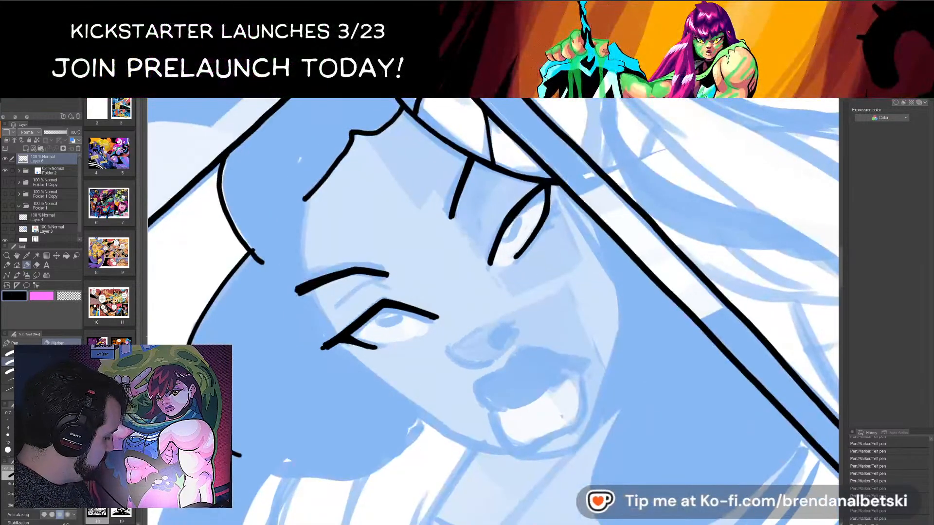
- Ink thin eyelid crease lines between the eyebrow and upper lid of both eyes
mouse_move(336, 305)
mouse_down()
mouse_move(355, 291)
mouse_move(388, 281)
mouse_up()
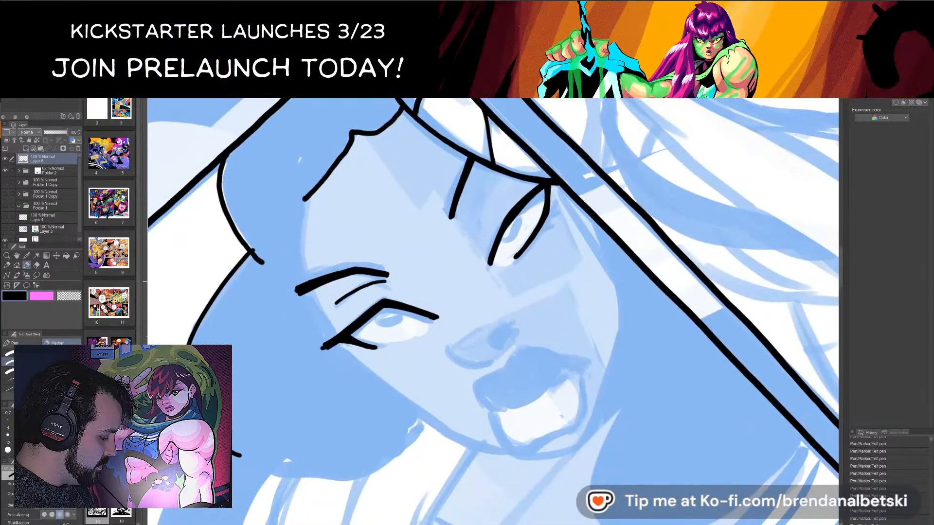
drag(488, 176, 476, 228)
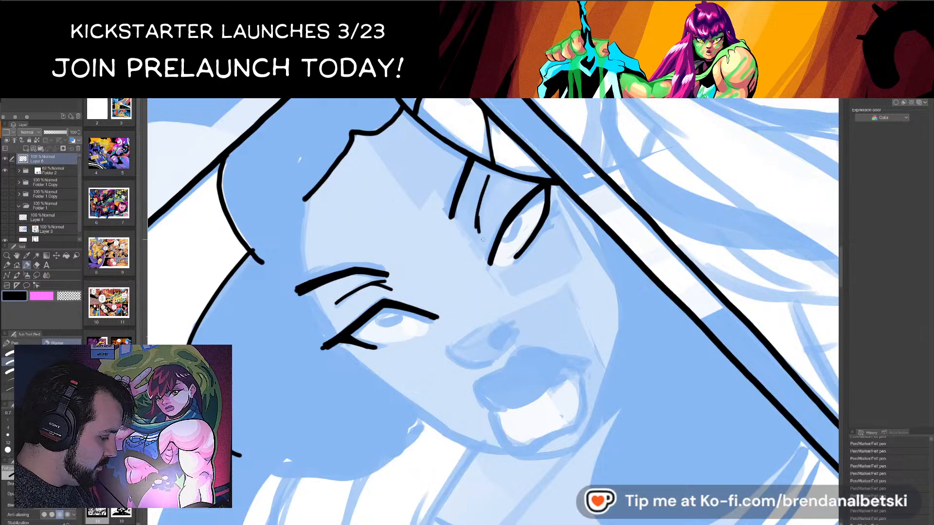
key(asciicircum)
scroll(483, 239, down, 5)
key(minus)
scroll(490, 229, up, 5)
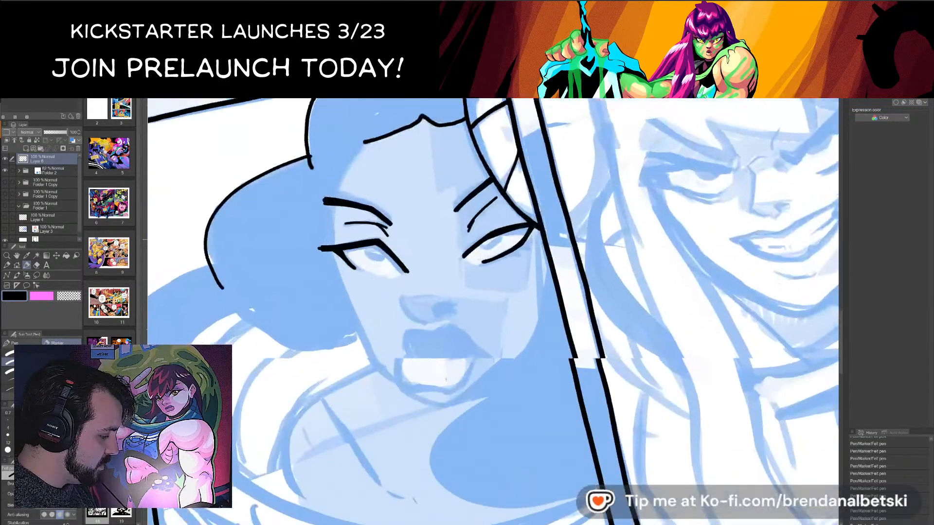
key(minus)
key(minus)
scroll(365, 302, up, 3)
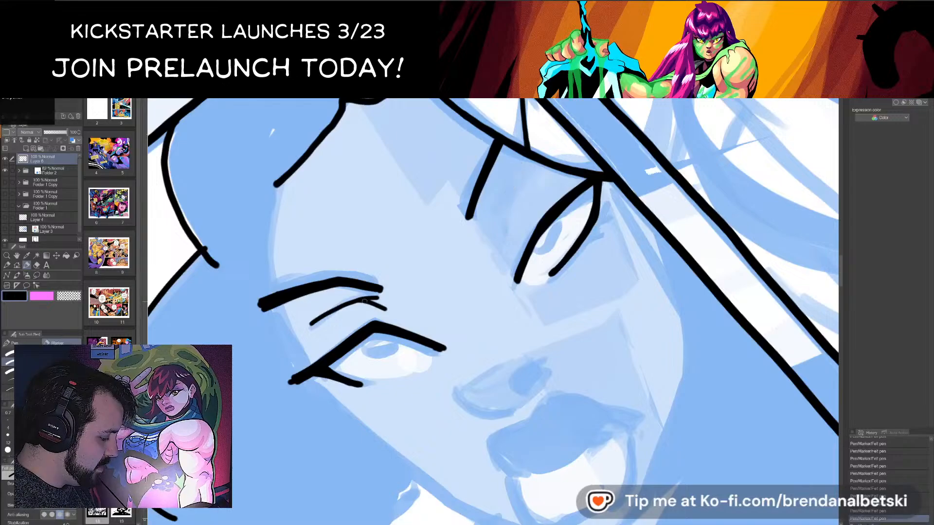
- Redraw the inner end of the crease over the eye nearest her loose hair and refine the other eye's crease
key(ctrl+z)
drag(359, 299, 390, 306)
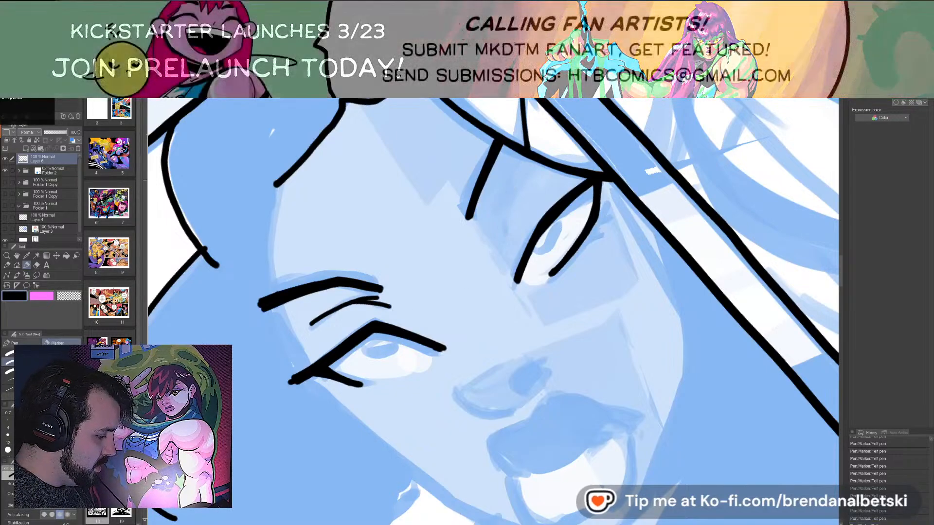
drag(518, 171, 505, 238)
scroll(510, 250, down, 3)
key(asciicircum)
key(asciicircum)
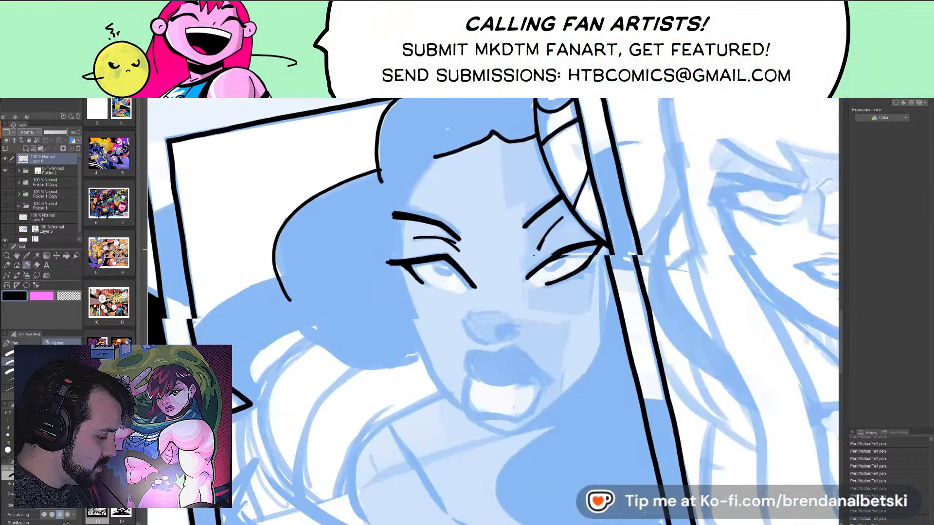
scroll(564, 312, up, 3)
drag(486, 292, 518, 335)
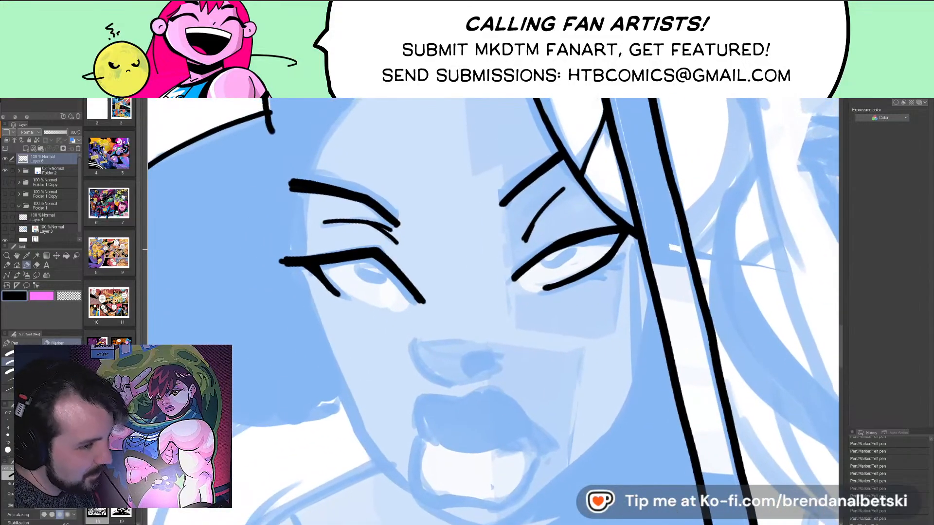
scroll(444, 276, up, 3)
drag(443, 253, 436, 322)
scroll(433, 292, down, 3)
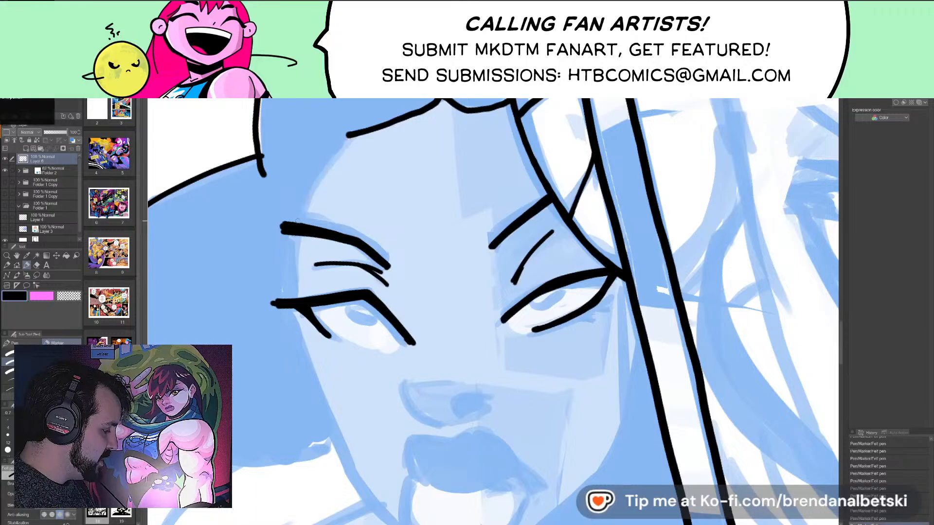
- Ink the side of the face beside her loose hair, from the hairline to the eyebrow and down the cheek to the jaw
drag(348, 140, 298, 224)
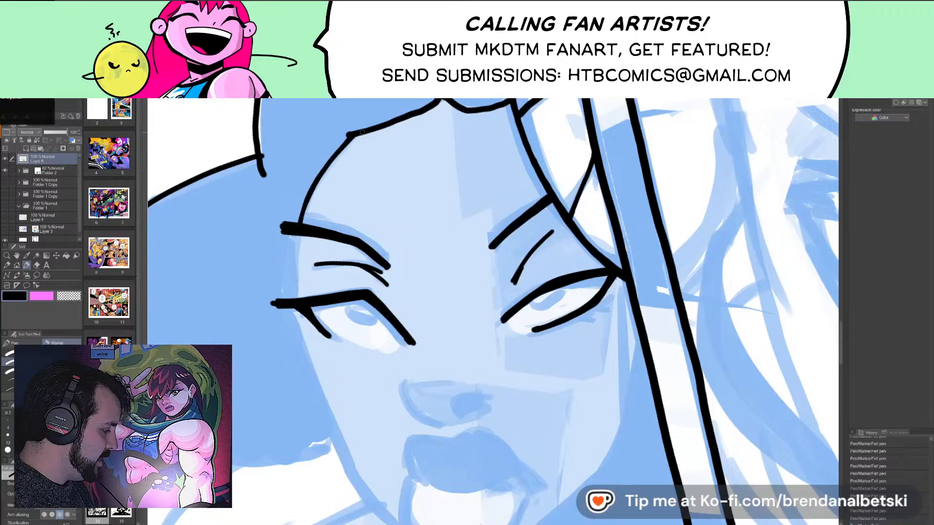
scroll(311, 263, down, 5)
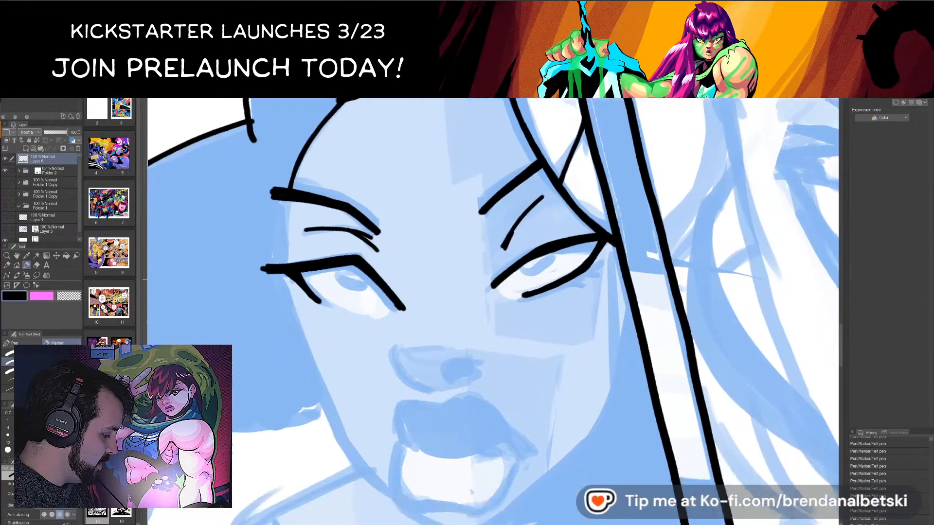
mouse_move(275, 119)
mouse_down()
mouse_move(285, 214)
mouse_move(316, 326)
mouse_move(343, 361)
mouse_up()
scroll(493, 312, up, 4)
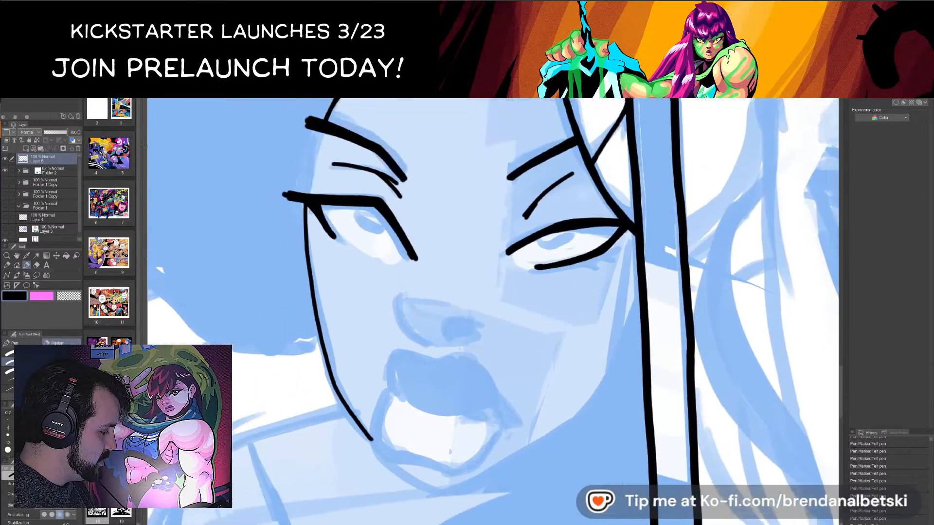
drag(331, 177, 318, 245)
mouse_move(330, 199)
mouse_down()
mouse_move(319, 245)
mouse_move(226, 90)
mouse_move(227, 76)
mouse_up()
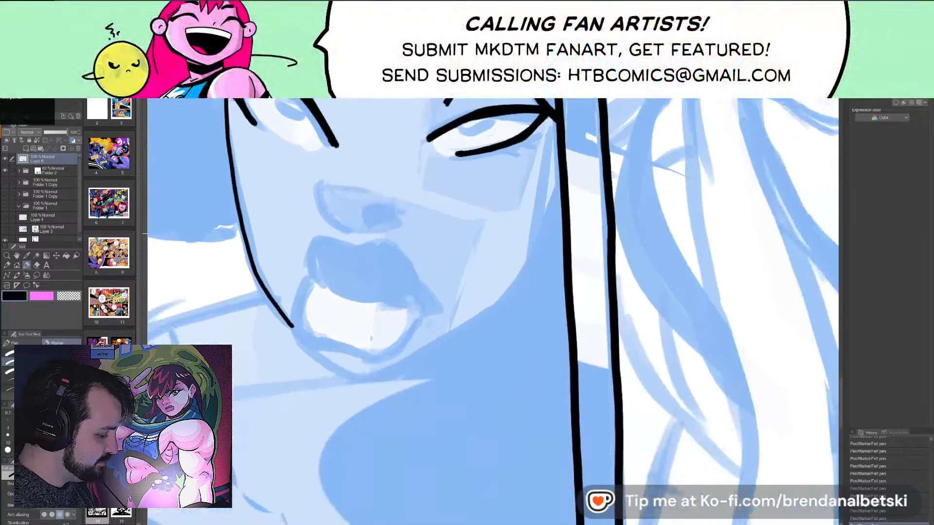
- Ink the opposite jawline from the chin up to the panel border, redrawing the cheek section as a smoother curve
mouse_move(371, 379)
mouse_down()
mouse_move(507, 293)
mouse_move(547, 210)
mouse_up()
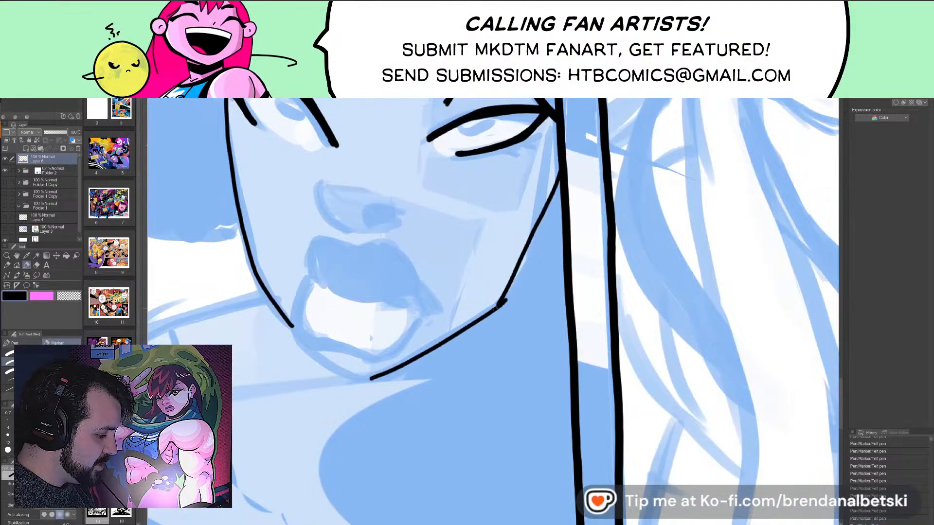
key(ctrl+z)
drag(559, 176, 500, 304)
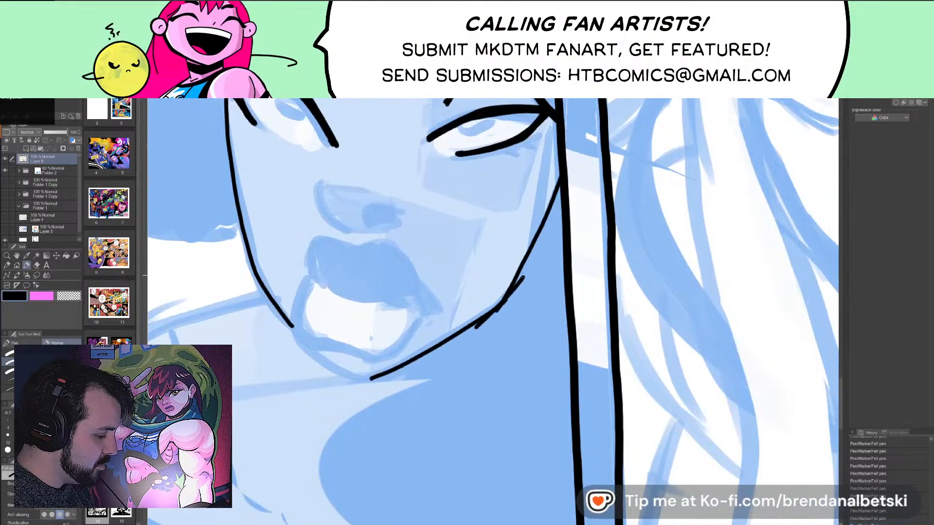
drag(559, 170, 557, 183)
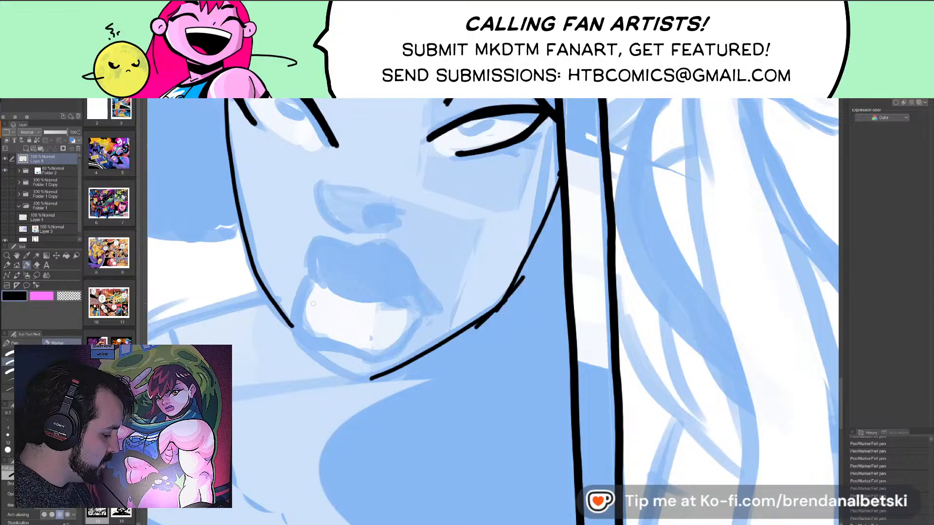
- Ink the peaked outer contour of the upper lip and the rounded outer contour of the lower lip
scroll(313, 304, up, 2)
drag(359, 265, 360, 207)
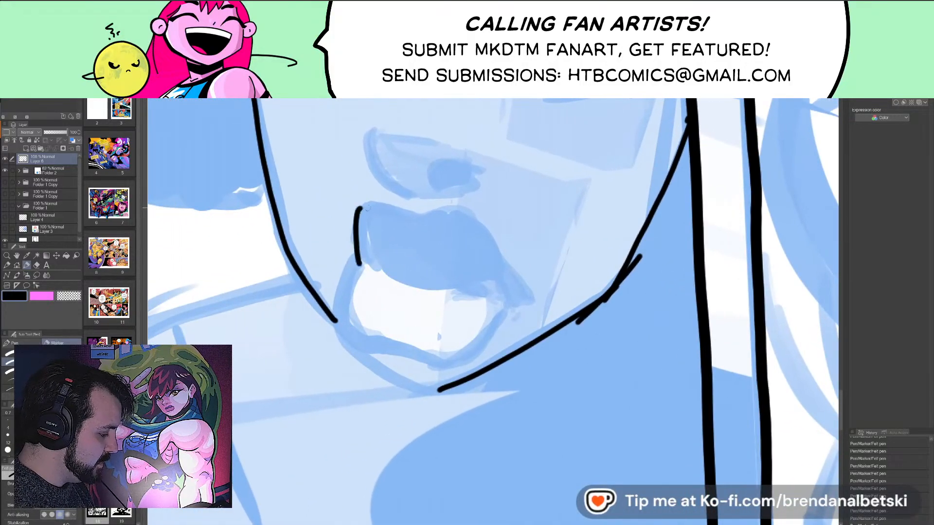
key(ctrl+z)
mouse_move(363, 264)
mouse_down()
mouse_move(403, 216)
mouse_move(445, 210)
mouse_move(486, 230)
mouse_move(514, 277)
mouse_up()
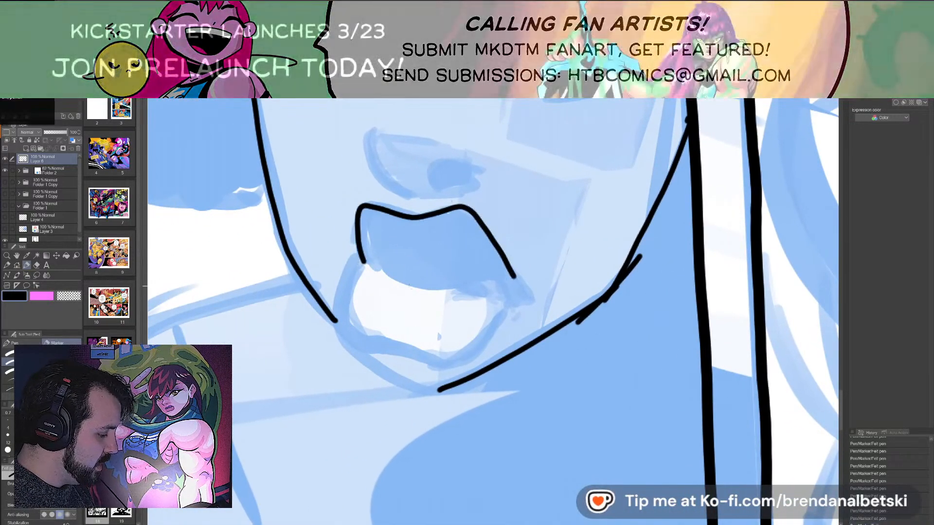
mouse_move(364, 253)
mouse_down()
mouse_move(341, 311)
mouse_move(358, 348)
mouse_move(354, 272)
mouse_move(358, 351)
mouse_move(440, 375)
mouse_move(506, 309)
mouse_up()
key(ctrl+z)
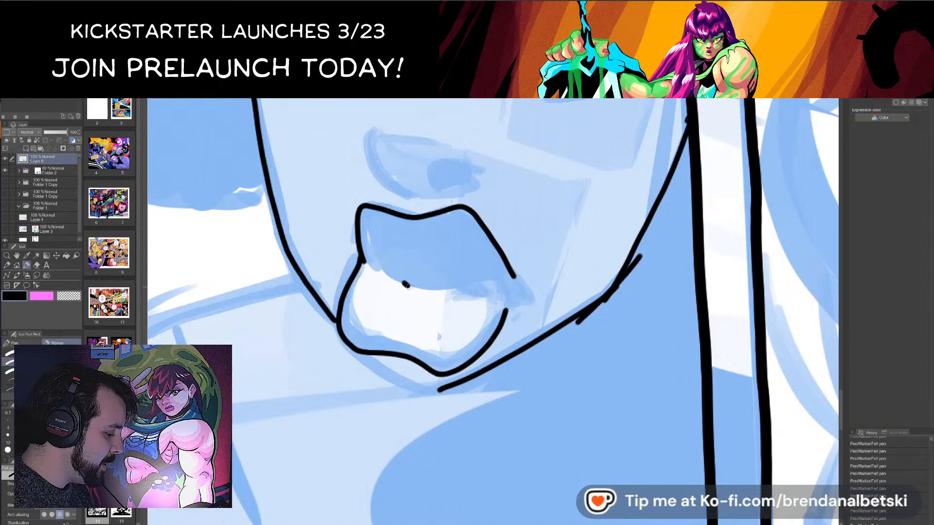
- Ink the lower edge of the upper lip inside the open mouth, redrawing it as a longer curve toward the mouth corner
drag(407, 286, 476, 285)
key(ctrl+z)
drag(398, 283, 494, 294)
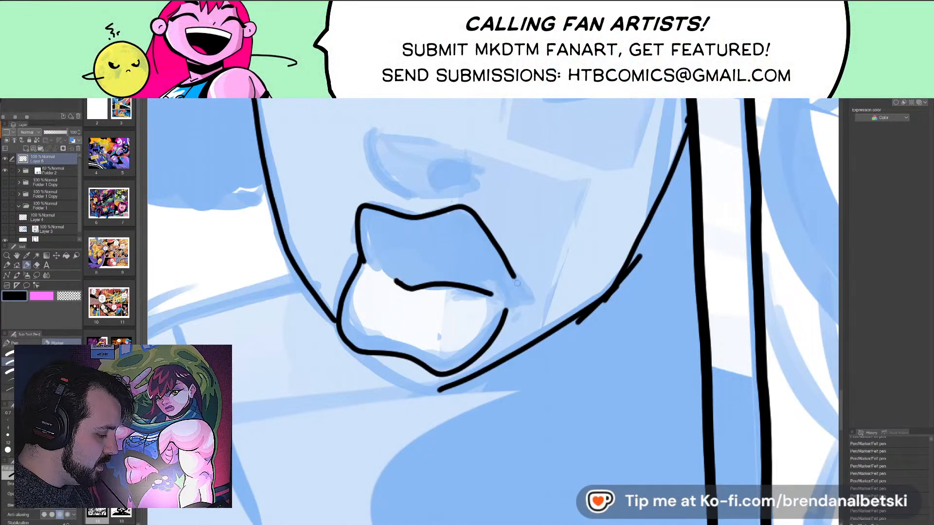
key(ctrl+z)
drag(340, 319, 372, 214)
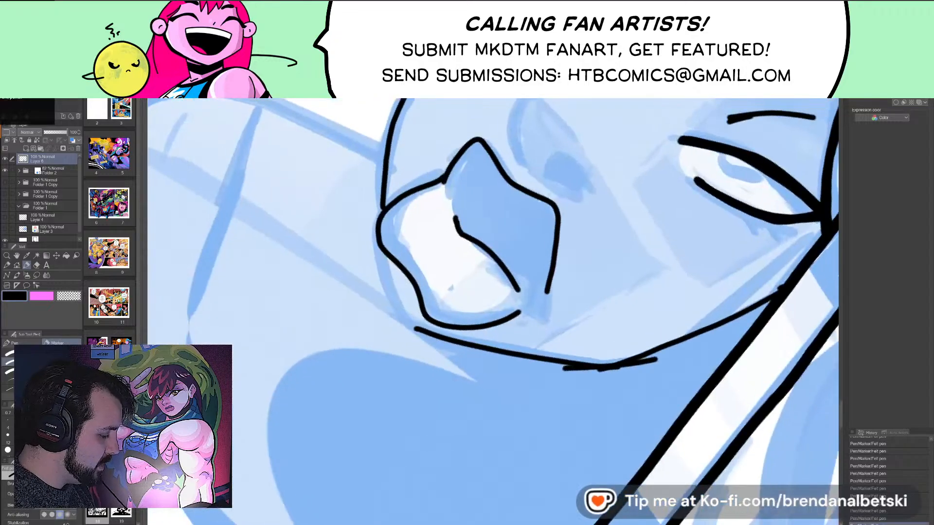
- Ink the chin and jaw contour just beneath the woman's lower lip in the middle panel
mouse_move(386, 254)
mouse_down()
mouse_move(420, 334)
mouse_move(487, 389)
mouse_up()
drag(480, 350, 410, 246)
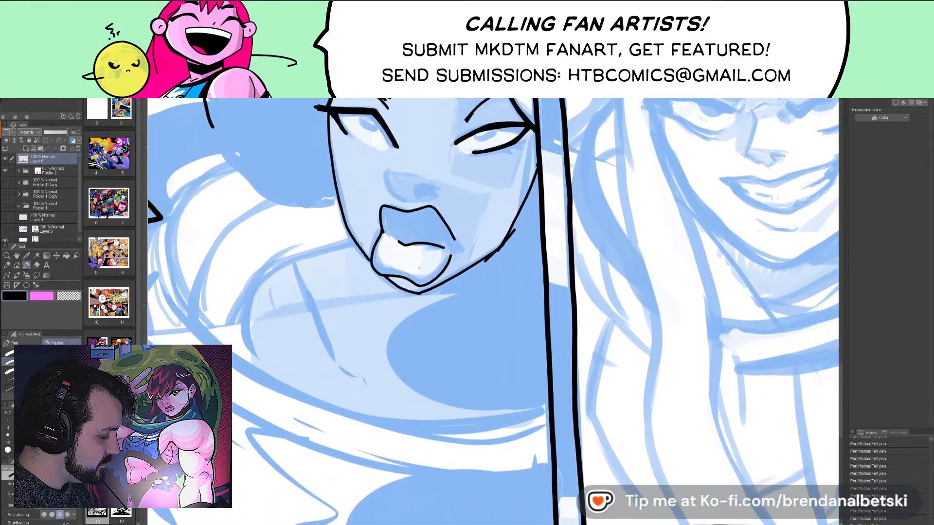
scroll(494, 312, down, 3)
scroll(603, 279, up, 3)
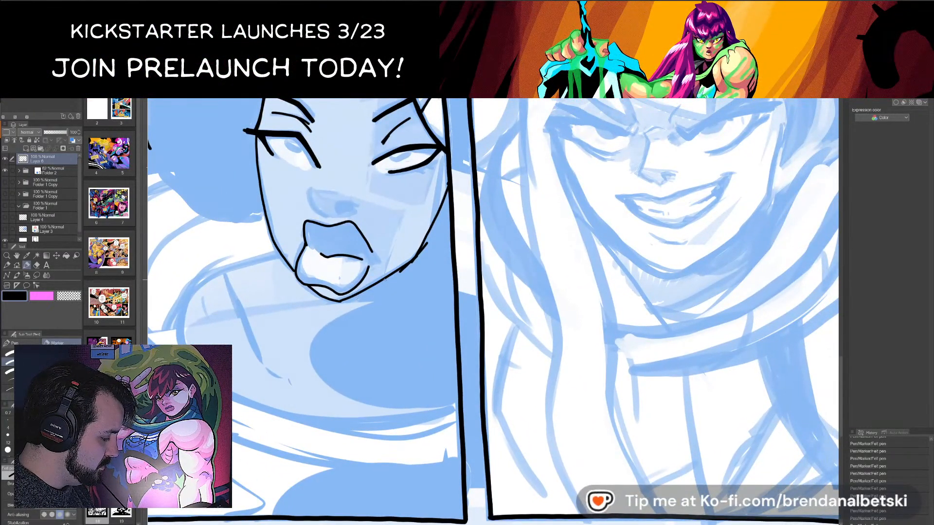
- Ink the outline of the woman's hair mass beneath her jaw and close the lower curve of the hair beside her cheek
mouse_move(385, 285)
mouse_down()
mouse_move(325, 373)
mouse_move(438, 408)
mouse_up()
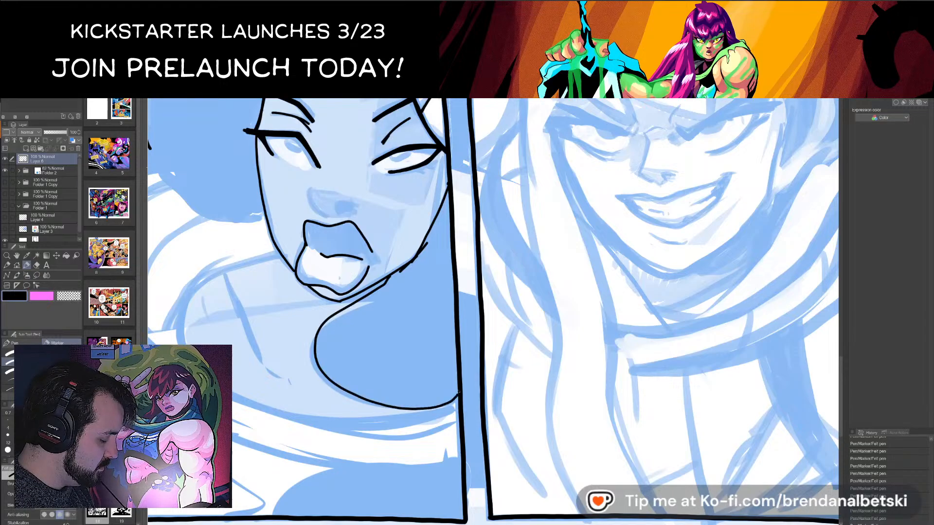
drag(469, 337, 517, 400)
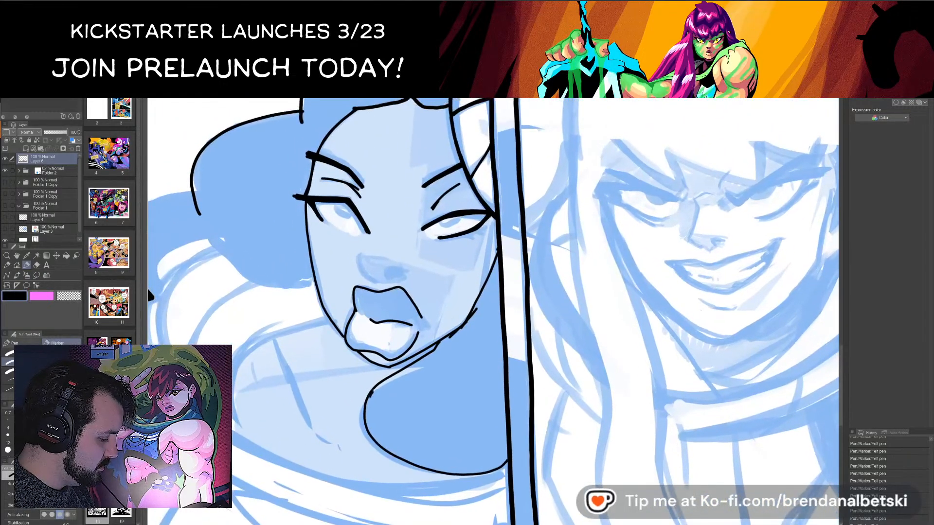
drag(373, 389, 470, 314)
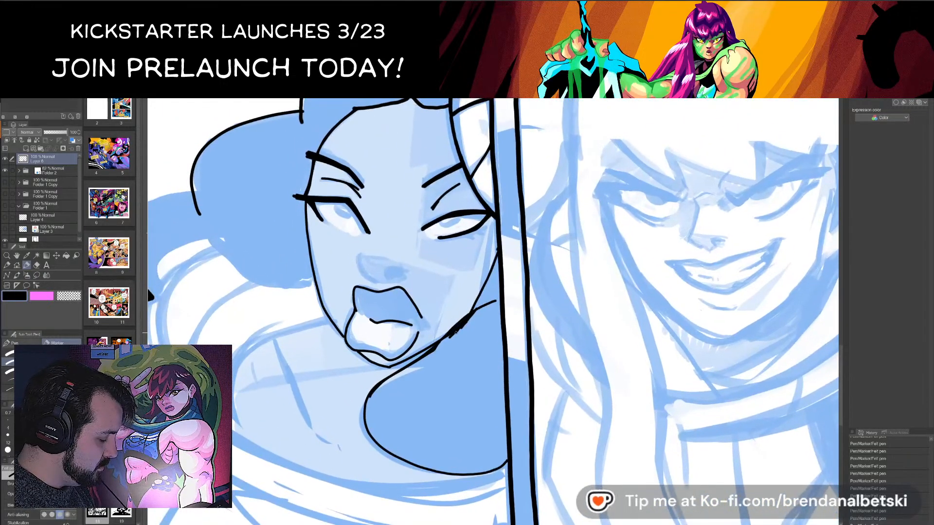
drag(269, 272, 367, 296)
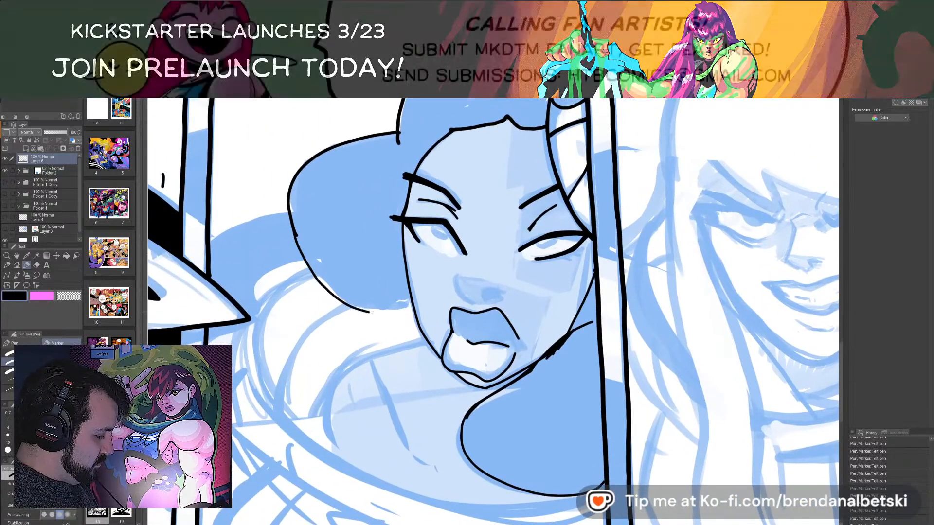
- Ink the woman's nose with a curved side line and a solid black nostril above the upper lip
key(ctrl+minus)
key(ctrl+minus)
mouse_move(493, 311)
mouse_down()
mouse_move(440, 269)
mouse_move(492, 329)
mouse_move(442, 298)
mouse_up()
key(ctrl+minus)
key(ctrl+plus)
key(ctrl+plus)
key(ctrl+plus)
key(ctrl+plus)
key(ctrl+plus)
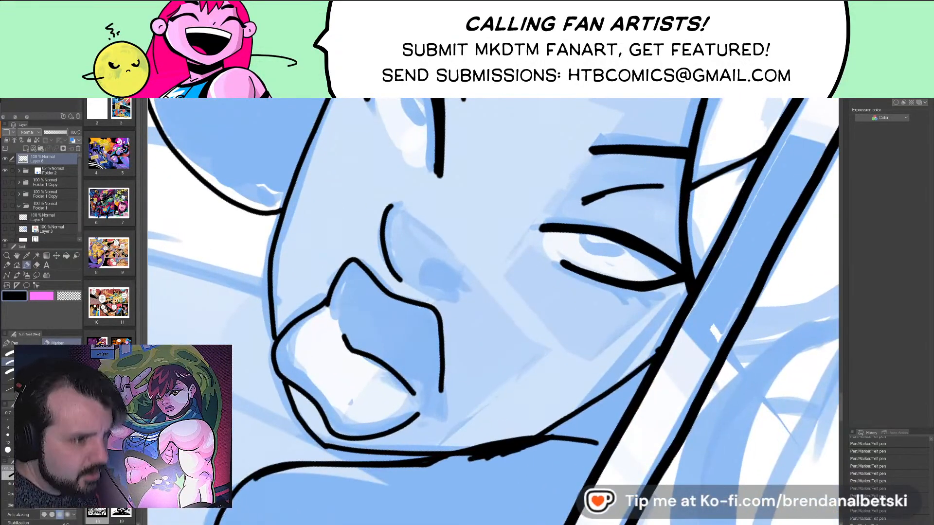
drag(364, 398, 350, 413)
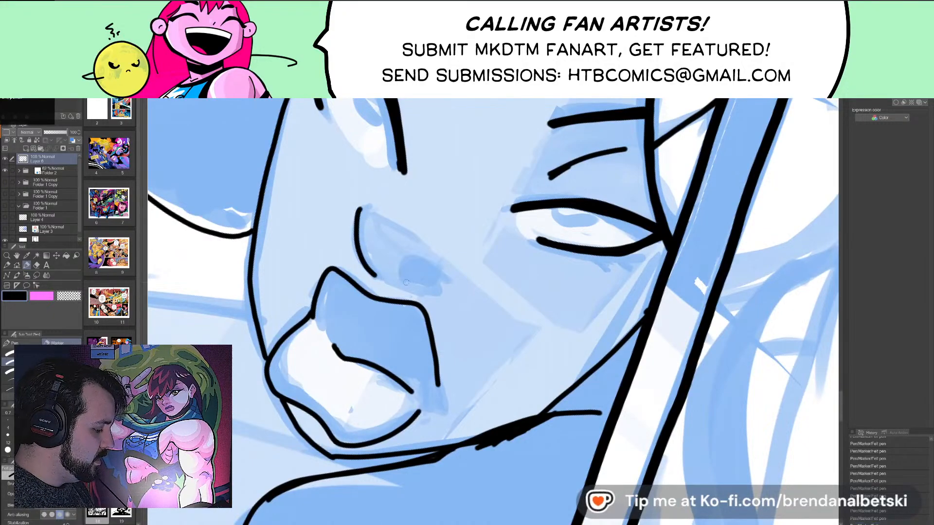
mouse_move(400, 285)
mouse_down()
mouse_move(444, 287)
mouse_move(409, 302)
mouse_move(438, 294)
mouse_up()
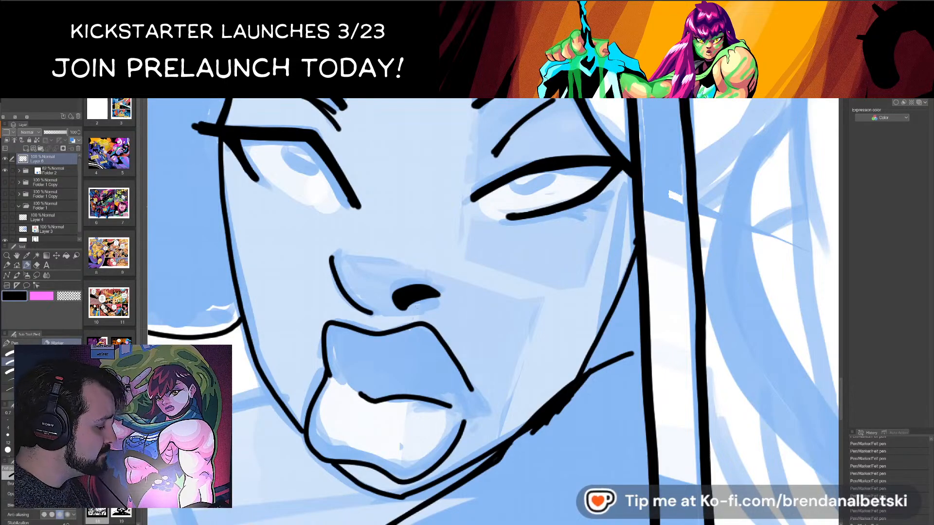
- Ink solid black irises under the upper eyelids of both of the woman's eyes
mouse_move(509, 181)
mouse_down()
mouse_move(525, 191)
mouse_move(547, 177)
mouse_up()
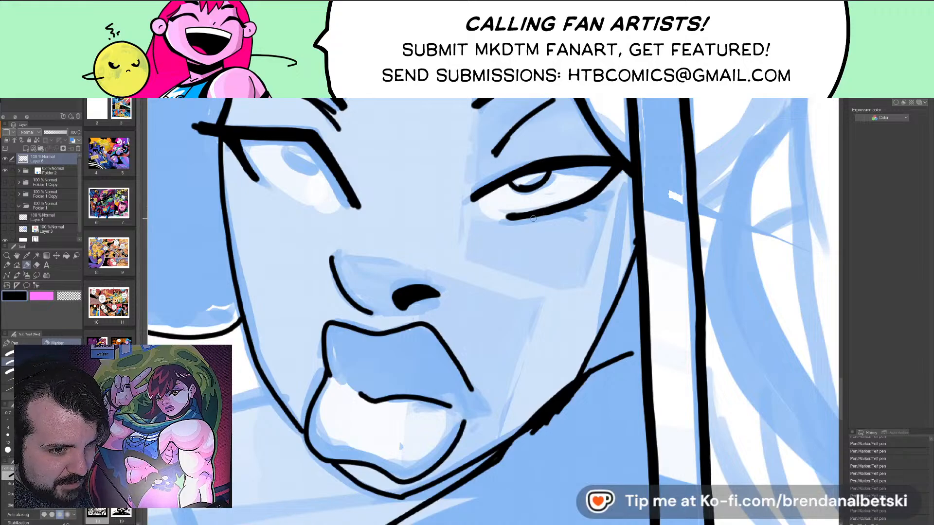
drag(515, 184, 544, 173)
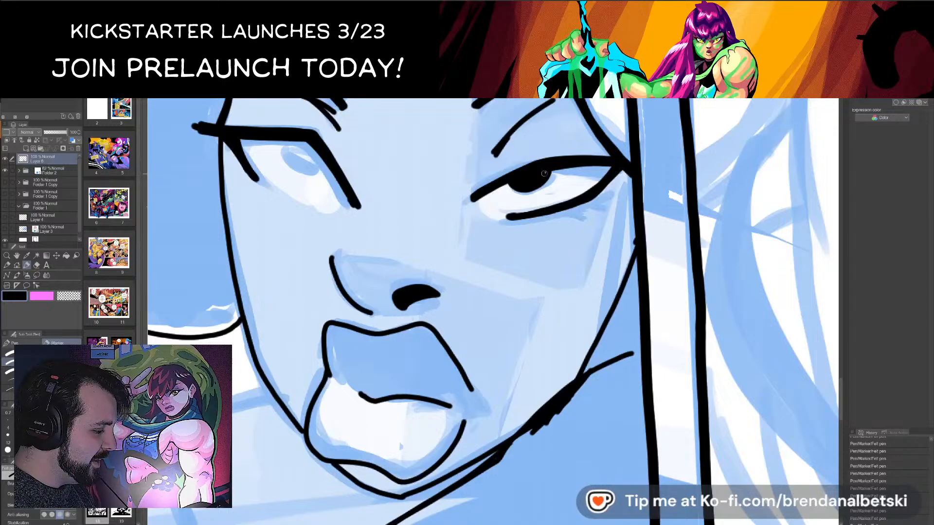
drag(442, 194, 559, 198)
drag(403, 256, 442, 247)
mouse_move(422, 247)
mouse_down()
mouse_move(410, 255)
mouse_move(431, 256)
mouse_move(420, 265)
mouse_up()
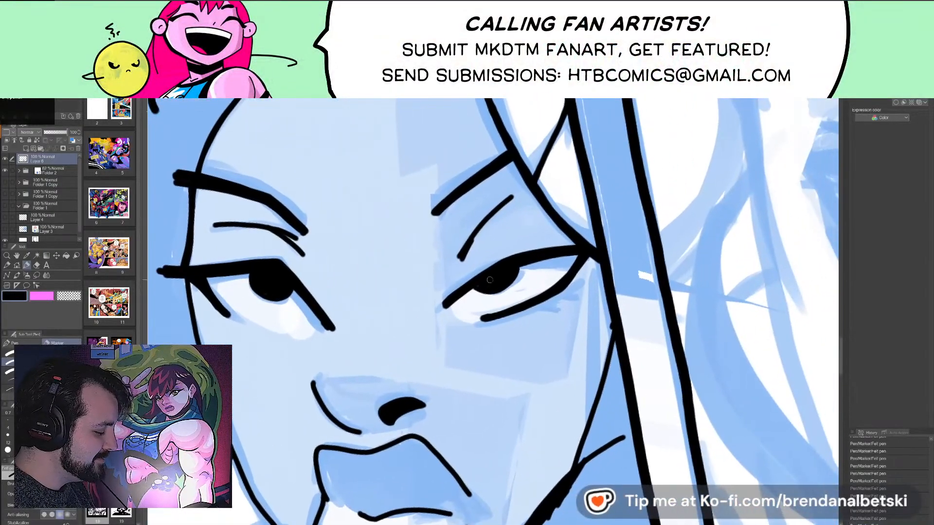
drag(467, 282, 574, 246)
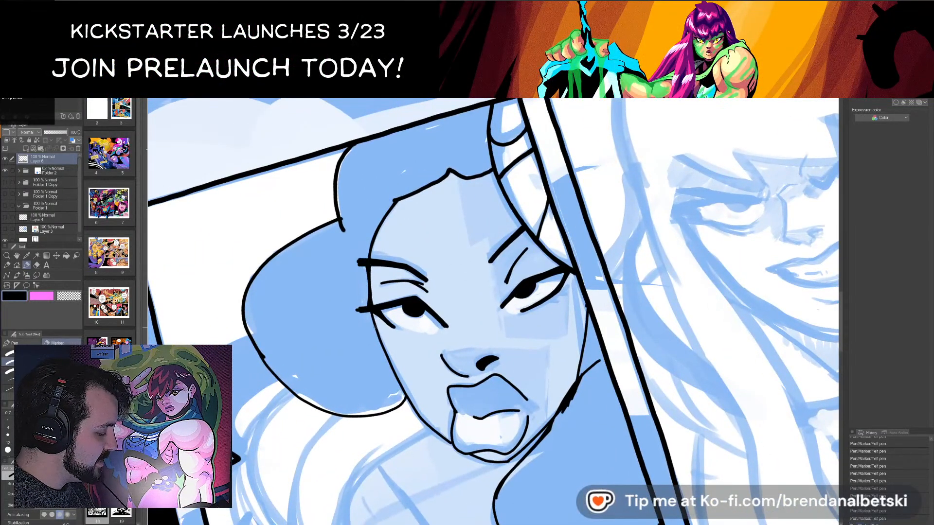
- Auto-select the rounded hair mass beside the woman's face, expand the selection, fill it with black and deselect
key(w)
click(305, 349)
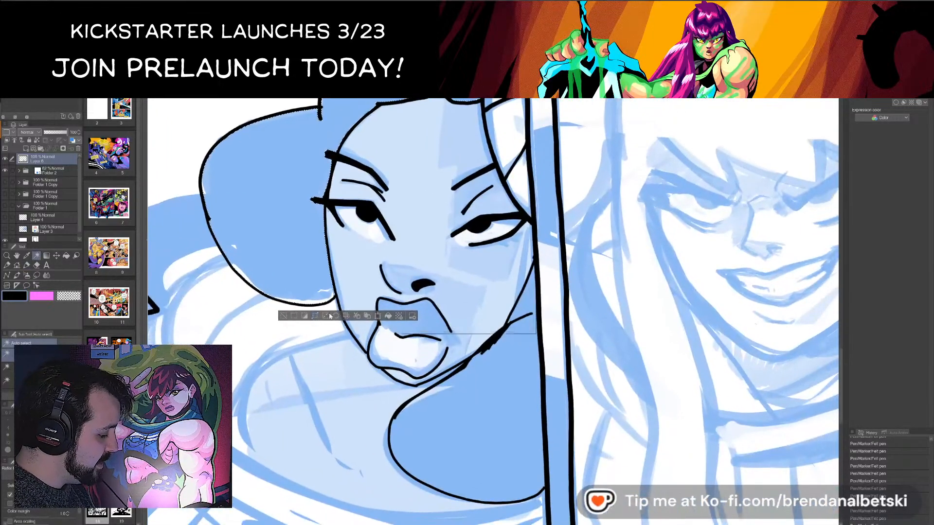
click(330, 317)
click(511, 301)
click(388, 316)
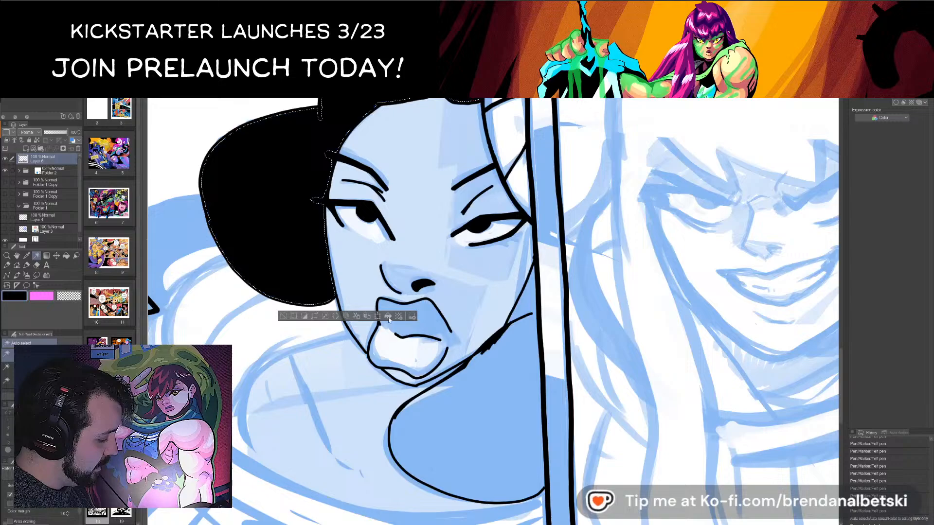
click(284, 316)
- Ink the upper and lower contours of the hair lock curling from behind the black hair around the beak's tip
scroll(437, 320, down, 3)
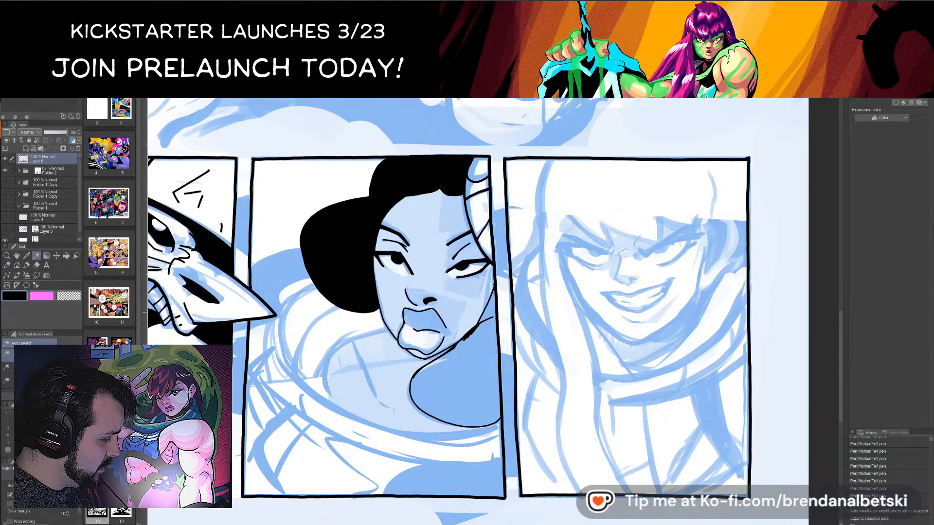
drag(477, 312, 503, 297)
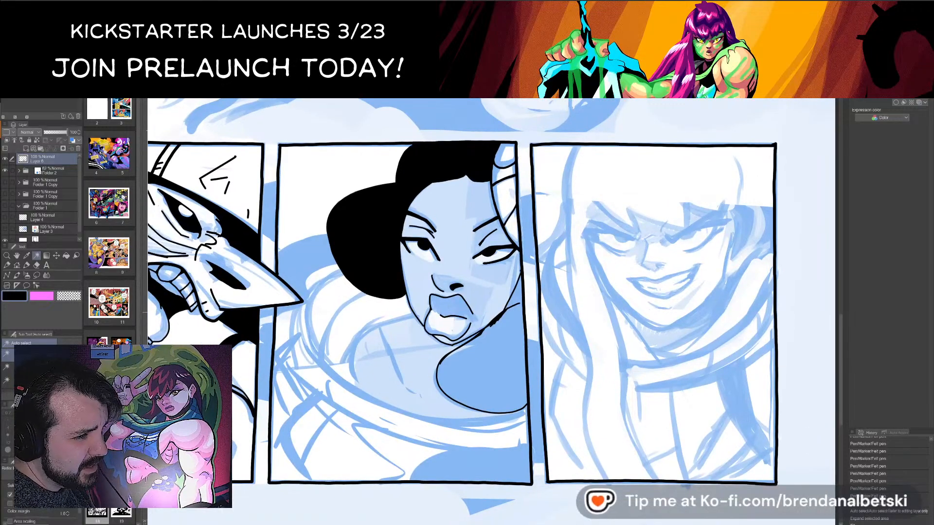
drag(370, 287, 486, 288)
scroll(485, 289, up, 3)
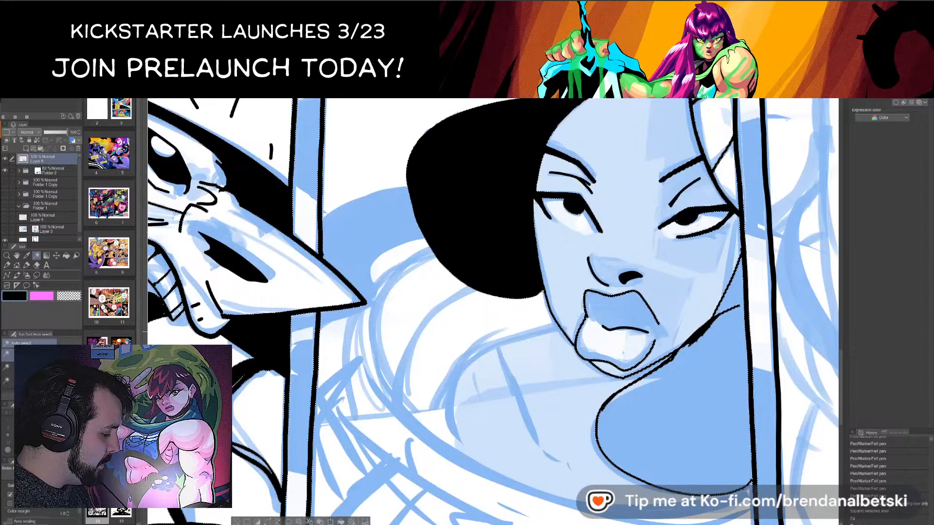
click(7, 266)
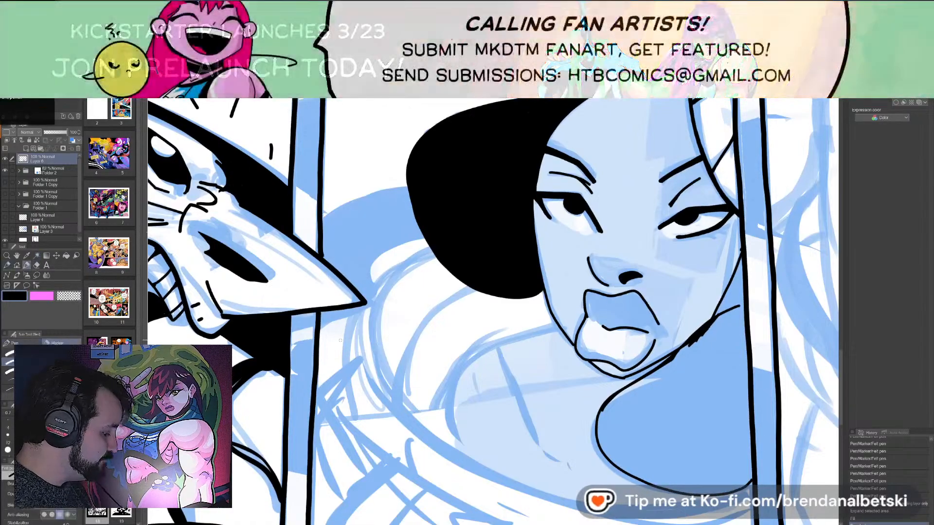
mouse_move(318, 329)
mouse_down()
mouse_move(343, 324)
mouse_move(415, 239)
mouse_move(427, 241)
mouse_up()
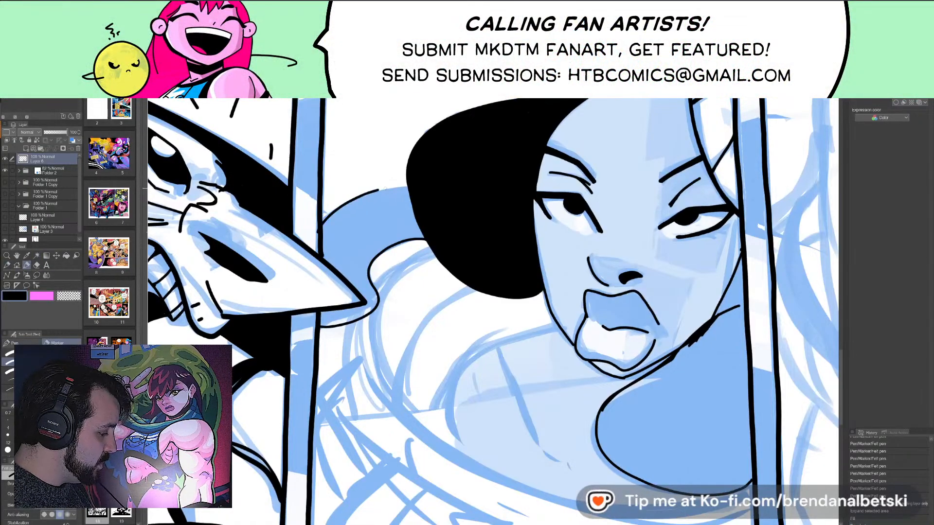
drag(321, 227, 408, 186)
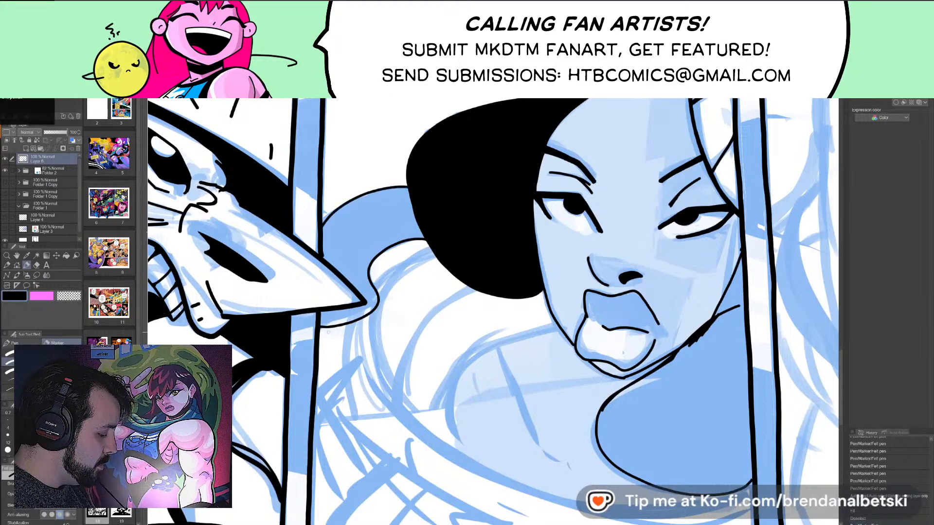
- Auto-select the curling lock and the hair beneath the jaw, expand the selection, fill it with black and deselect
drag(338, 314, 307, 264)
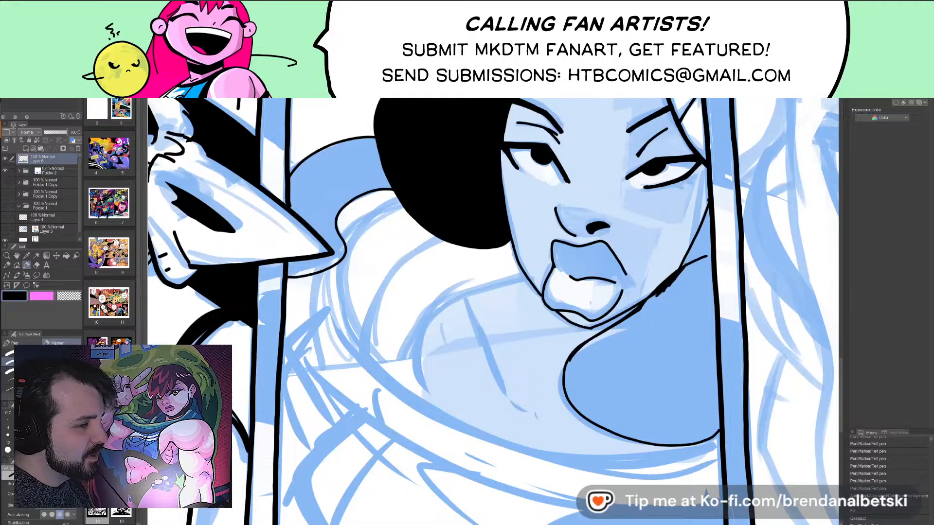
drag(492, 311, 440, 296)
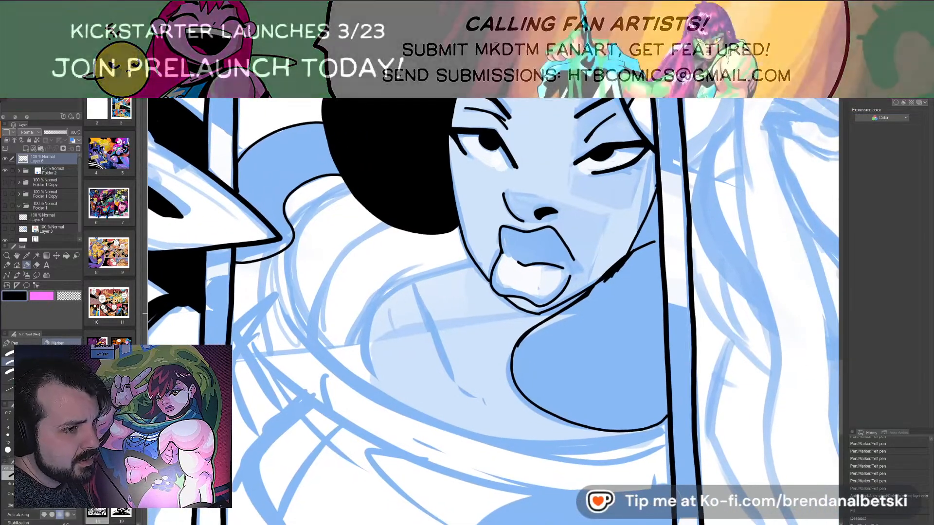
drag(492, 312, 479, 332)
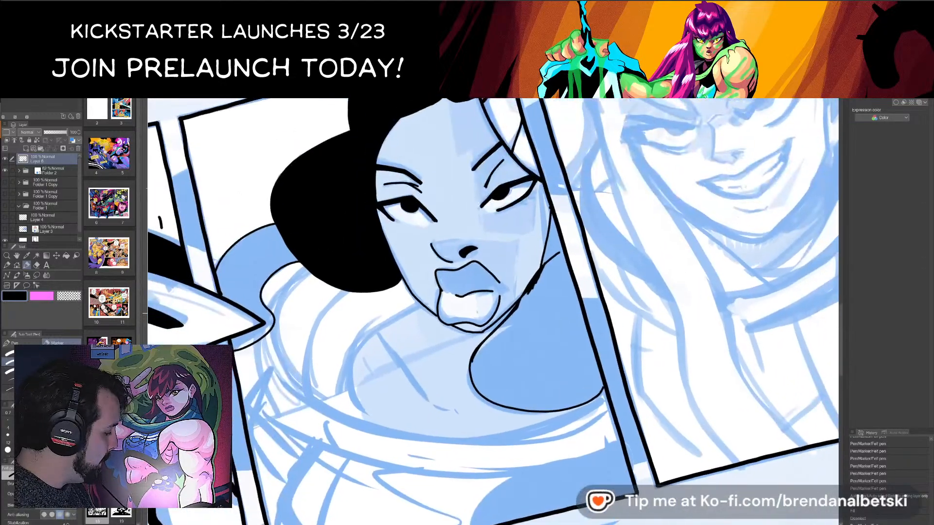
key(w)
click(543, 350)
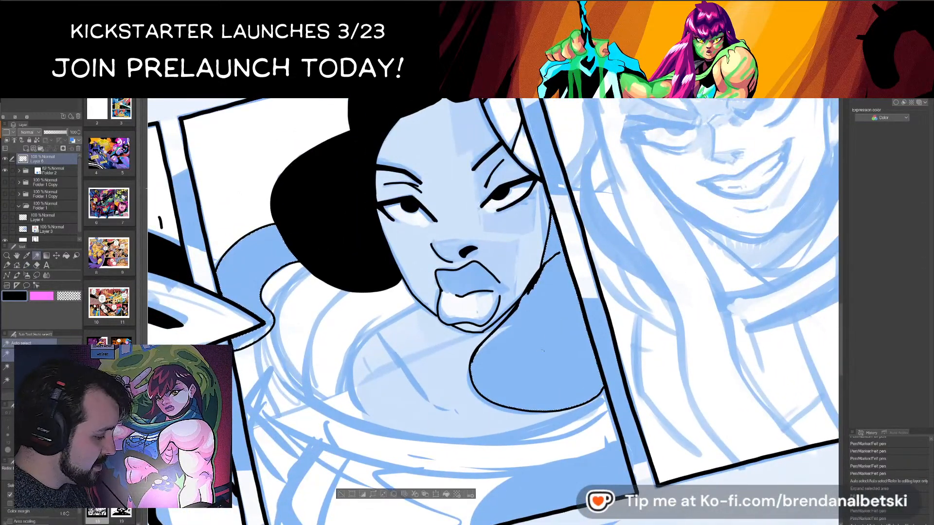
drag(535, 357, 538, 248)
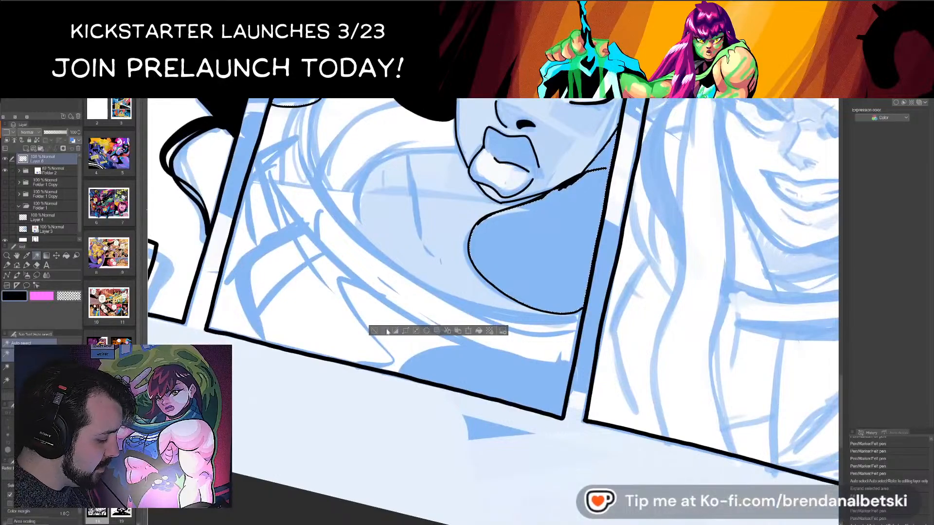
click(406, 332)
click(514, 301)
click(479, 331)
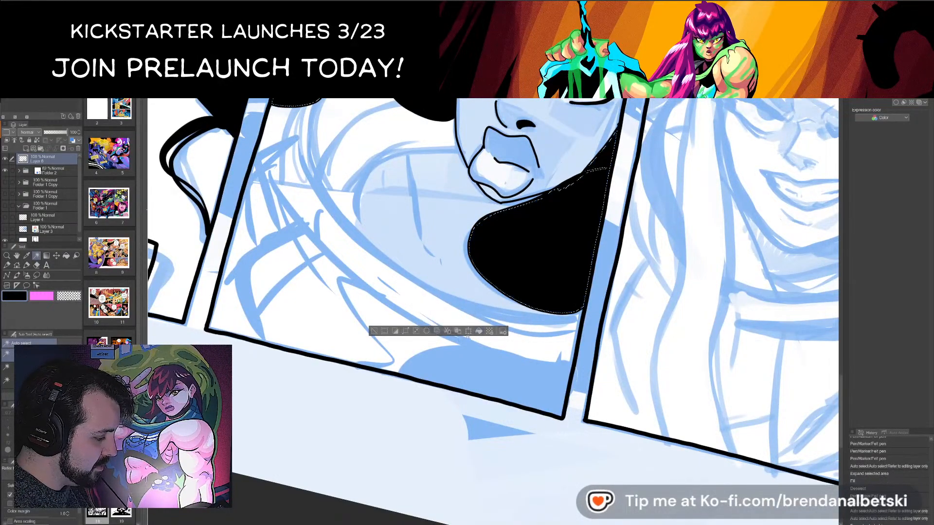
click(373, 331)
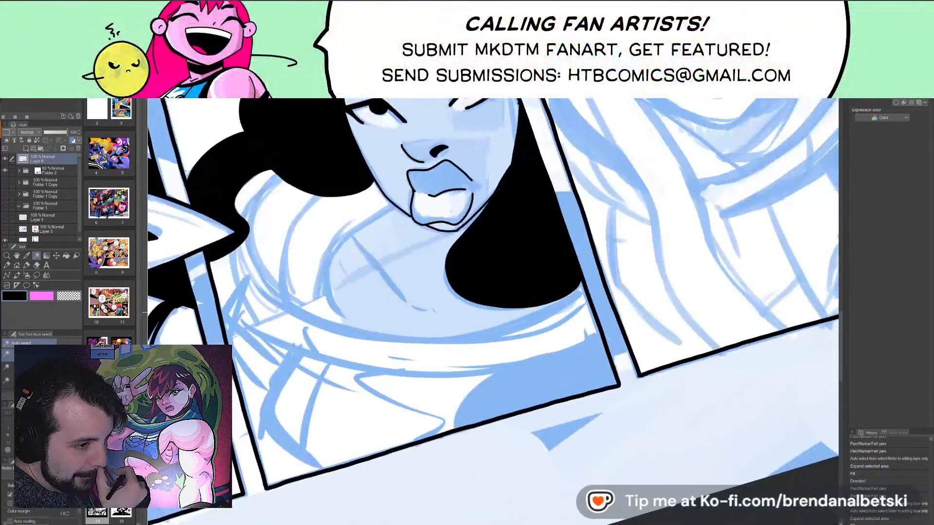
- Ink the long curved inner edge of the scarf around the shoulders and the contour of the woman's neck with the pen
key(p)
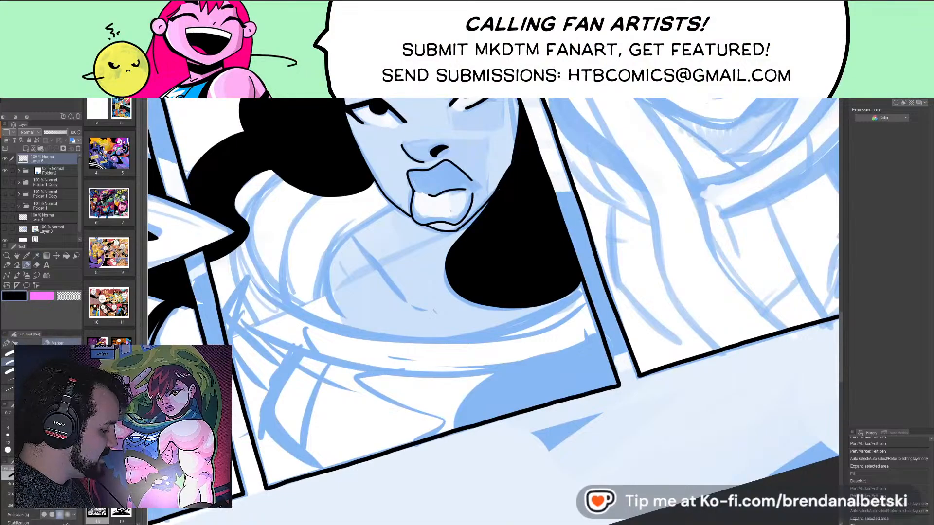
drag(619, 386, 637, 347)
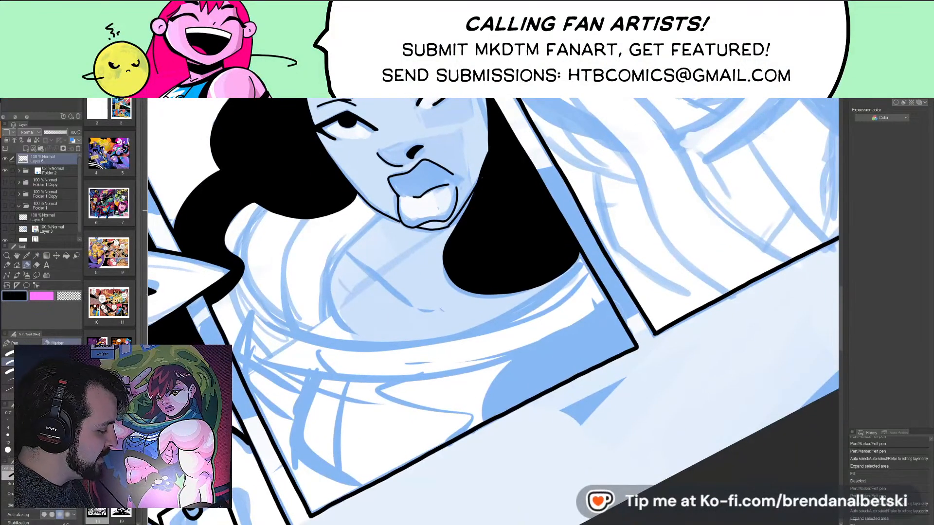
mouse_move(246, 229)
mouse_down()
mouse_move(250, 279)
mouse_move(287, 324)
mouse_move(365, 347)
mouse_move(452, 336)
mouse_move(541, 297)
mouse_move(583, 254)
mouse_up()
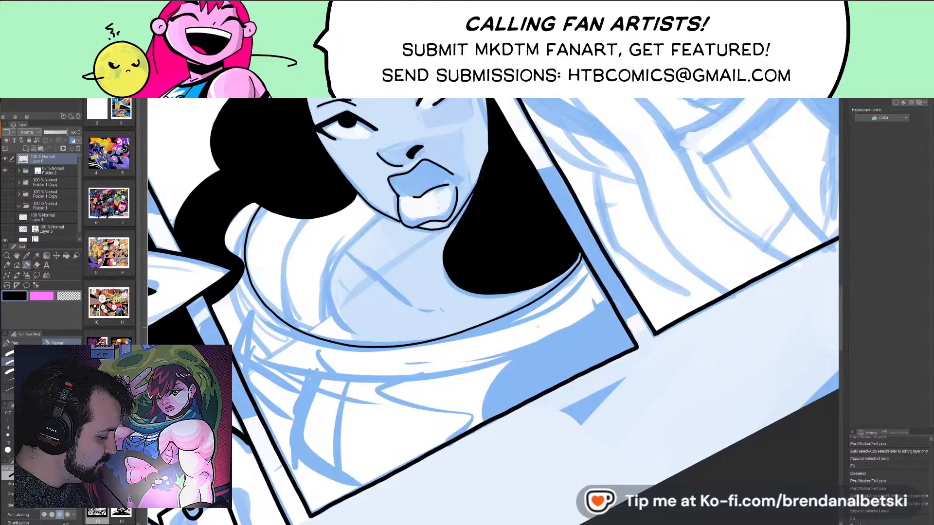
mouse_move(384, 213)
mouse_down()
mouse_move(347, 242)
mouse_move(331, 305)
mouse_move(358, 341)
mouse_up()
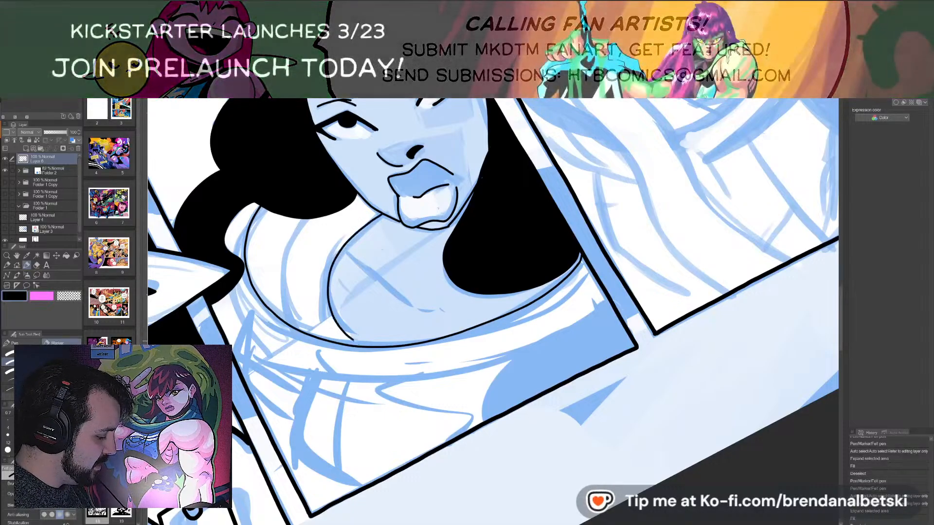
- Ink the diagonal tendon line and small collarbone mark on the neck, plus a curved fold in the scarf beside it
key(asciicircum)
key(asciicircum)
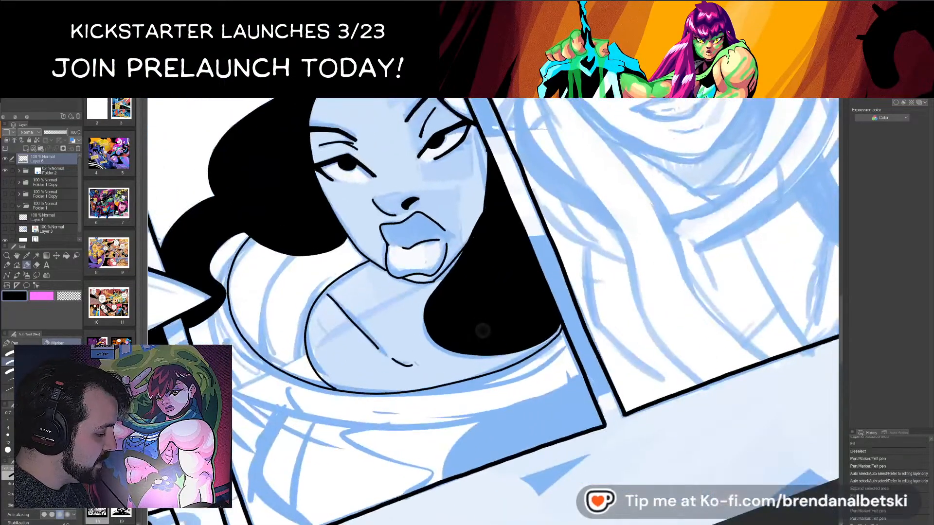
key(minus)
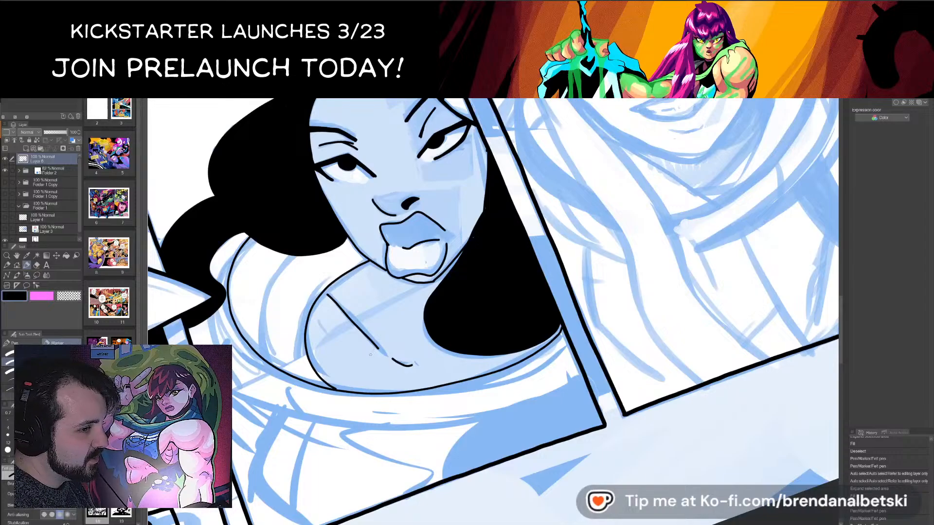
mouse_move(274, 286)
mouse_down()
mouse_move(266, 348)
mouse_move(277, 368)
mouse_up()
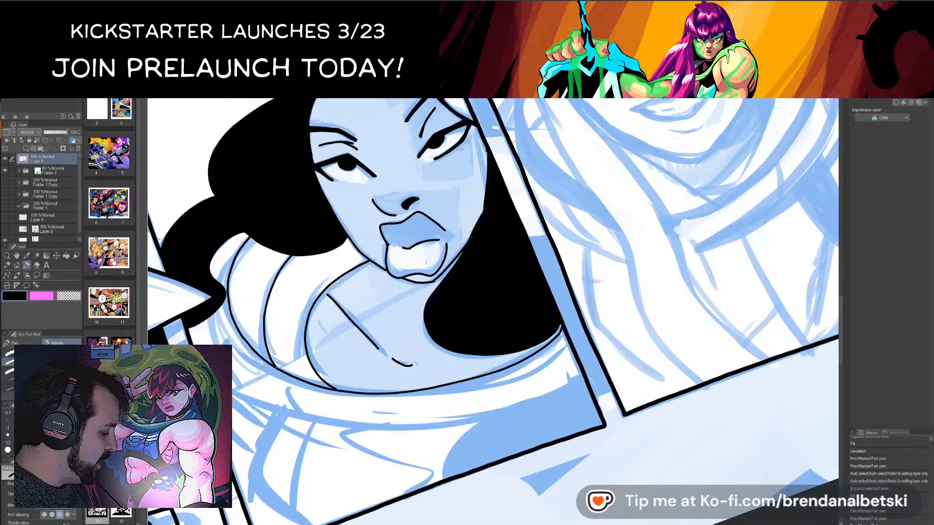
- Ink the curved upper edge of the dark shape below the scarf in the middle panel's lower right corner
drag(311, 215, 297, 201)
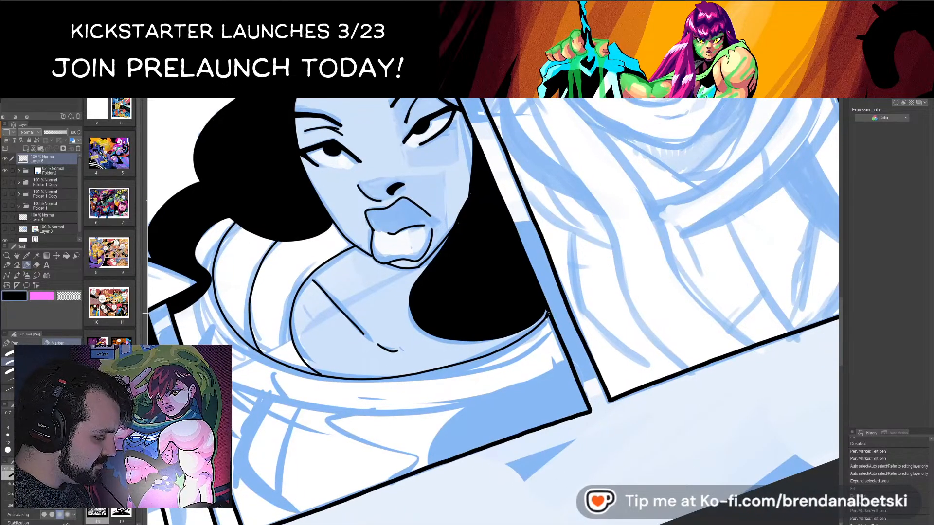
drag(549, 314, 551, 312)
key(asciicircum)
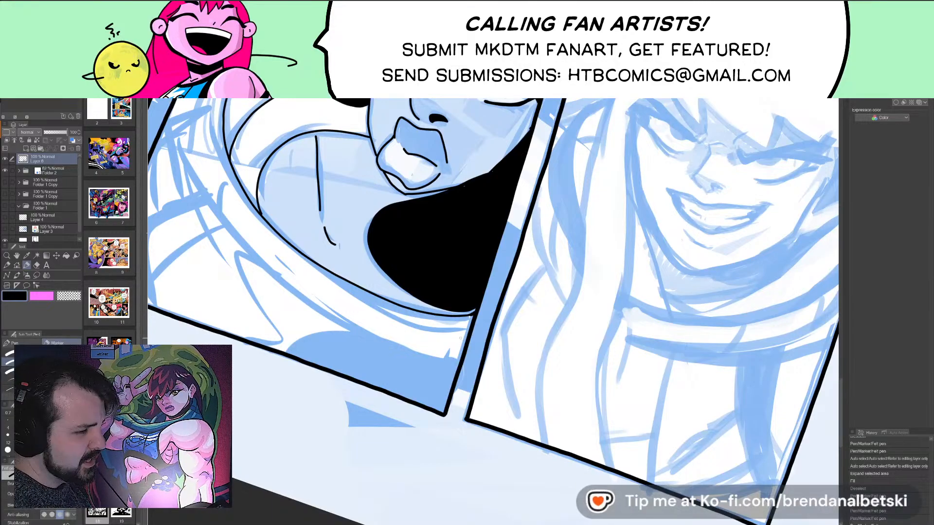
key(minus)
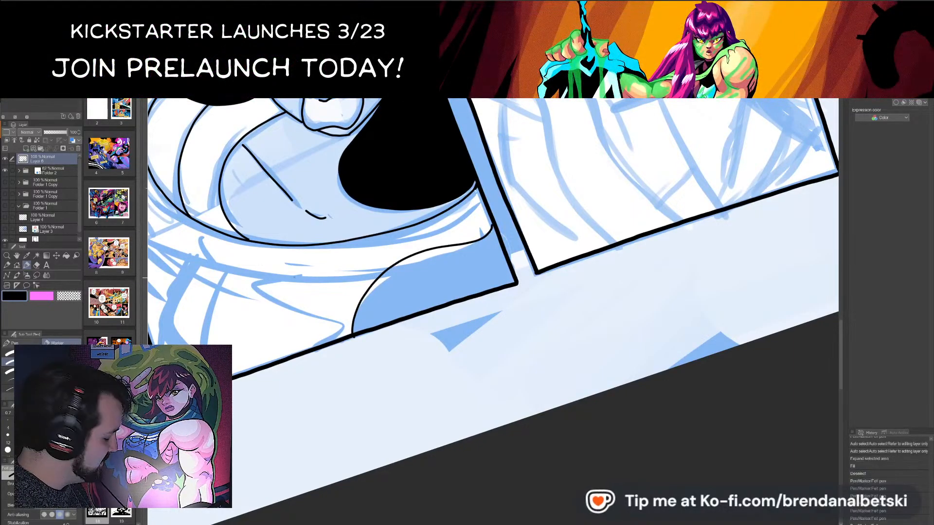
- Auto-select the outlined corner shape below the scarf, expand the selection, fill it with black and deselect
click(37, 255)
click(416, 329)
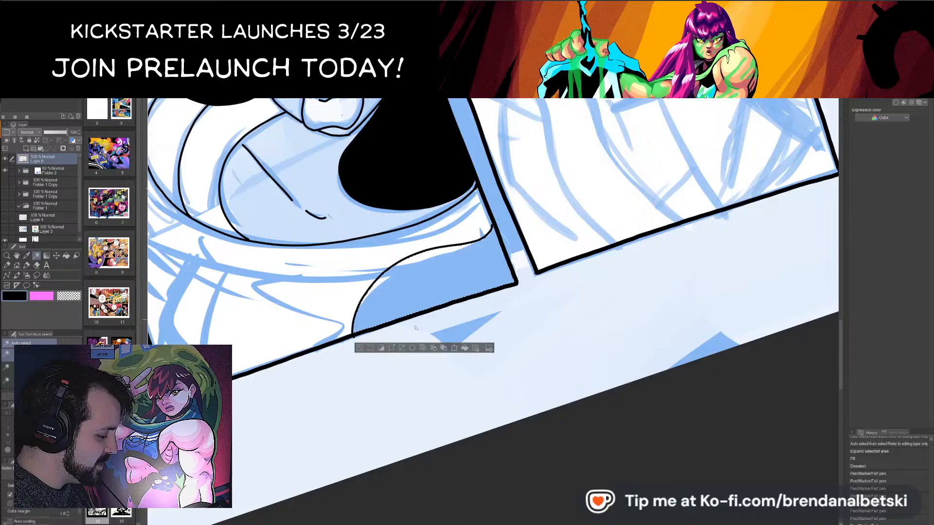
click(391, 348)
click(506, 303)
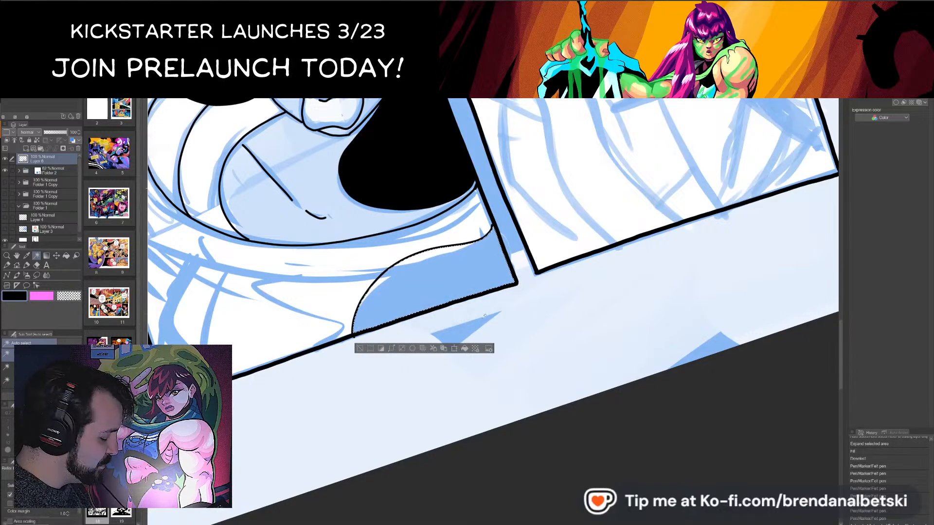
click(465, 350)
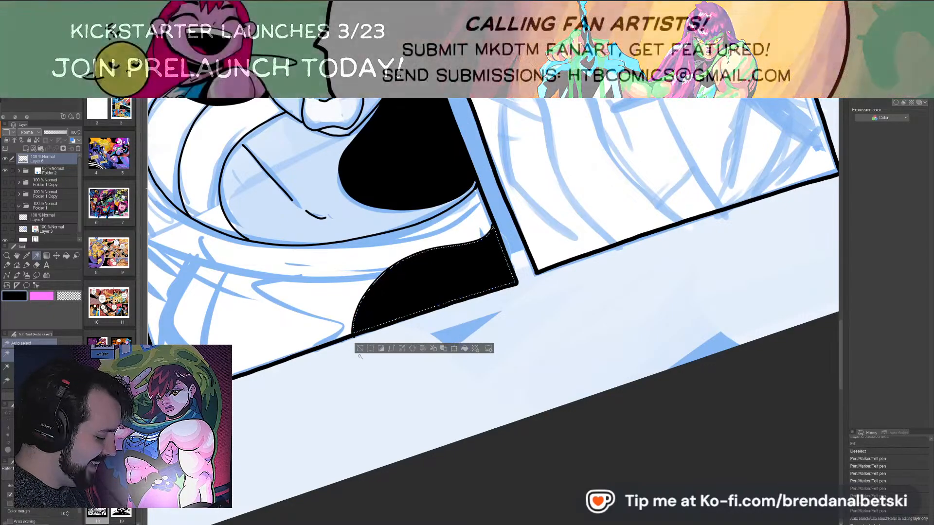
key(ctrl+d)
key(ctrl+minus)
drag(463, 334, 469, 413)
- Ink the outer contour of the scarf curving down from beneath the black hair with the pen
click(26, 266)
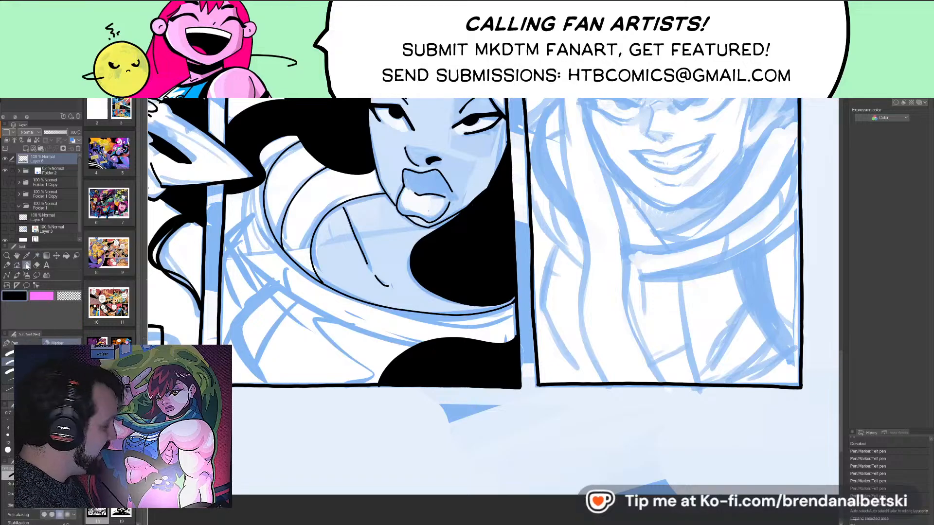
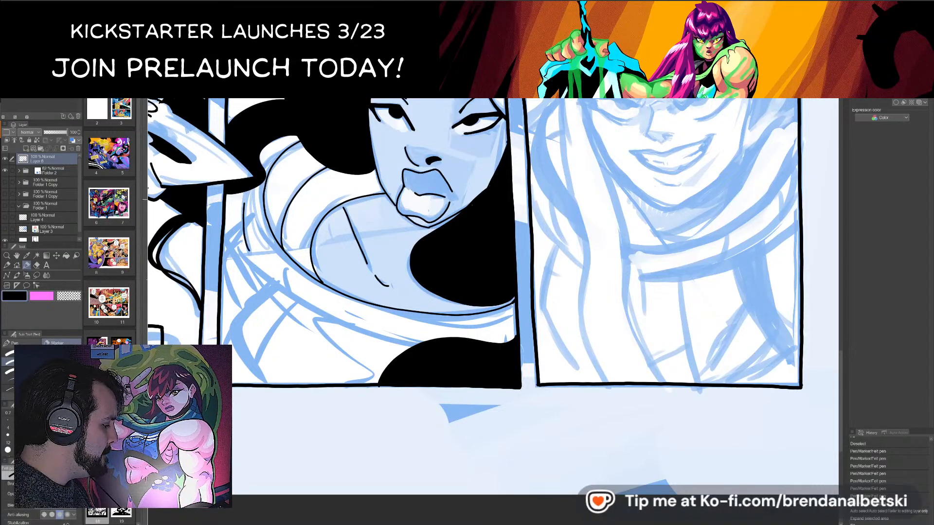
drag(245, 200, 300, 140)
key(ctrl+z)
mouse_move(253, 253)
mouse_down()
mouse_move(248, 189)
mouse_move(301, 139)
mouse_up()
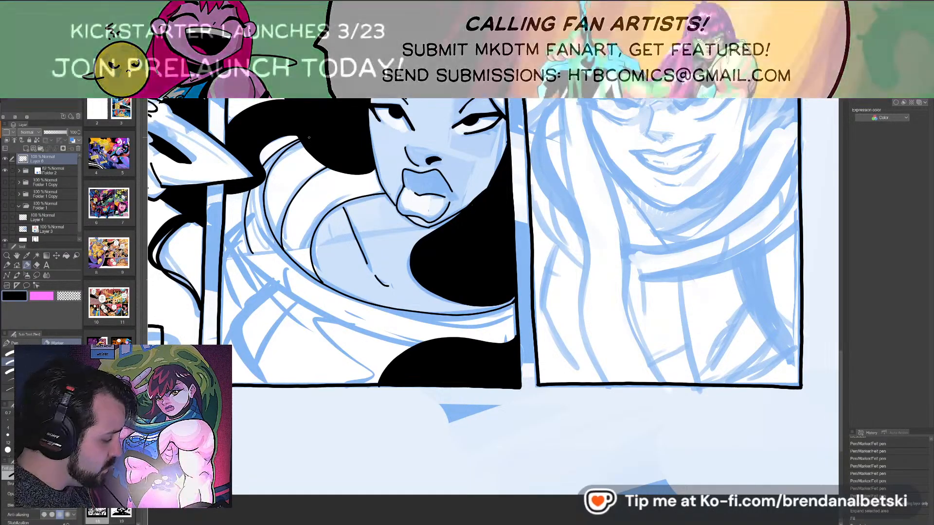
drag(309, 138, 377, 160)
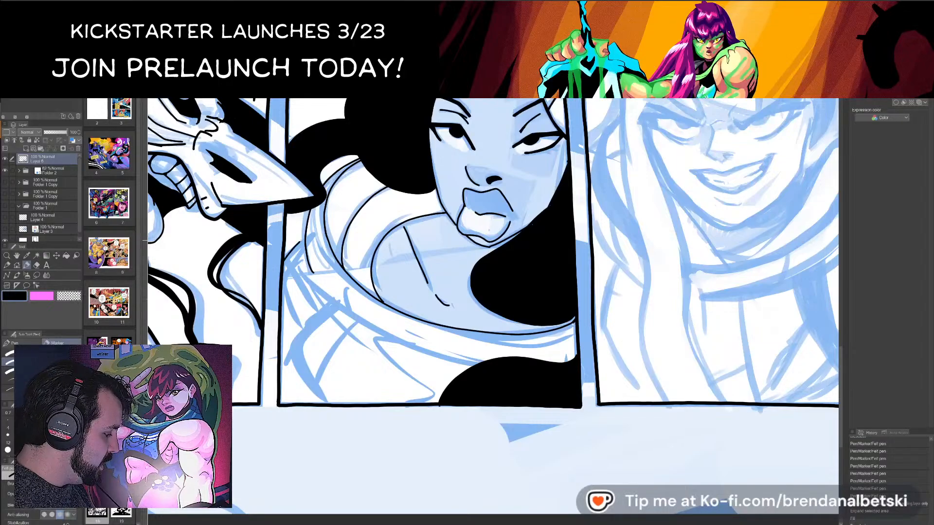
- Ink the scarf's lower edge leading to the black corner shape and the pointed cloth fold beneath it
drag(546, 278, 538, 323)
mouse_move(437, 188)
mouse_down()
mouse_move(443, 256)
mouse_move(463, 304)
mouse_up()
drag(426, 211, 414, 293)
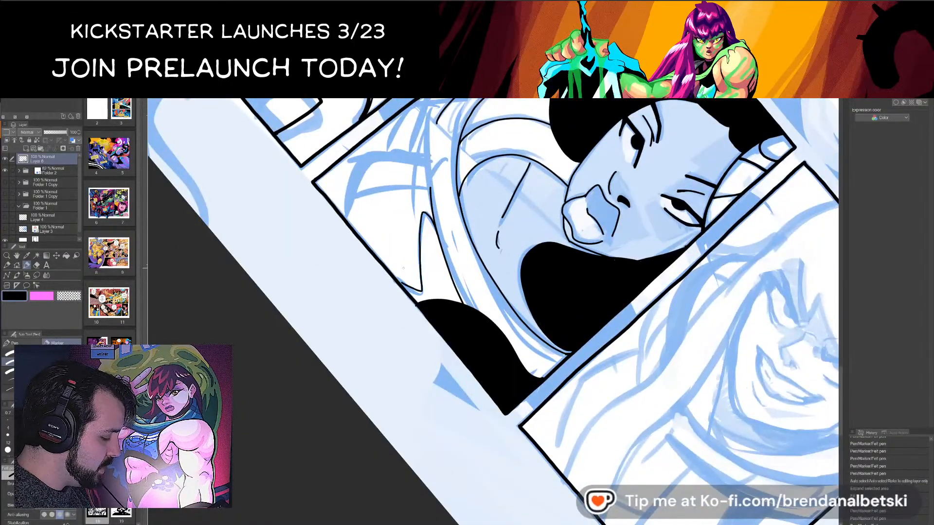
drag(538, 323, 546, 278)
mouse_move(390, 265)
mouse_down()
mouse_move(440, 323)
mouse_move(432, 335)
mouse_move(490, 320)
mouse_move(530, 284)
mouse_up()
drag(545, 316, 564, 265)
- Ink the two diverging fold lines that run from the gathered end of the scarf beneath its lower edge
mouse_move(438, 319)
mouse_down()
mouse_move(461, 318)
mouse_move(335, 314)
mouse_move(461, 292)
mouse_up()
key(ctrl+z)
drag(318, 316, 430, 271)
key(ctrl+z)
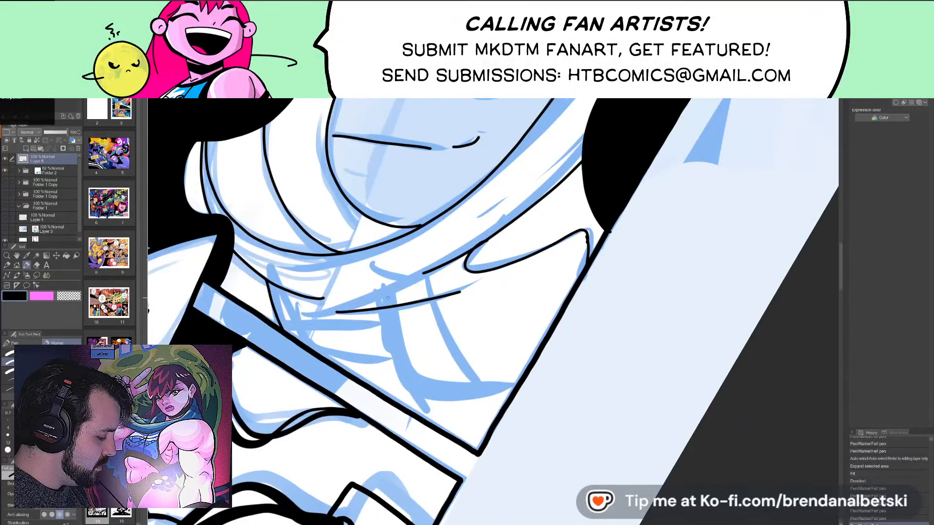
drag(319, 316, 444, 257)
drag(560, 277, 568, 315)
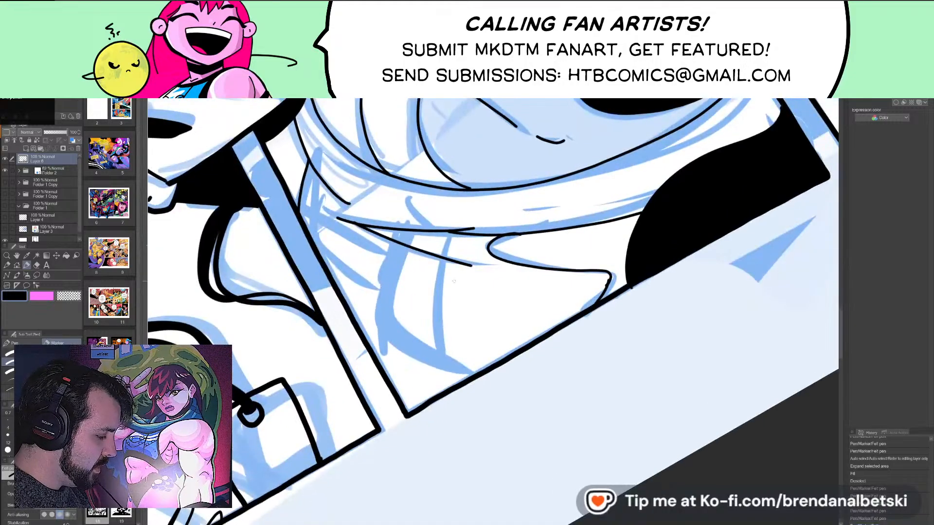
- Ink two long curved folds in the clothing below the scarf and short creases beside the panel's left border
drag(442, 259, 442, 364)
drag(395, 242, 387, 343)
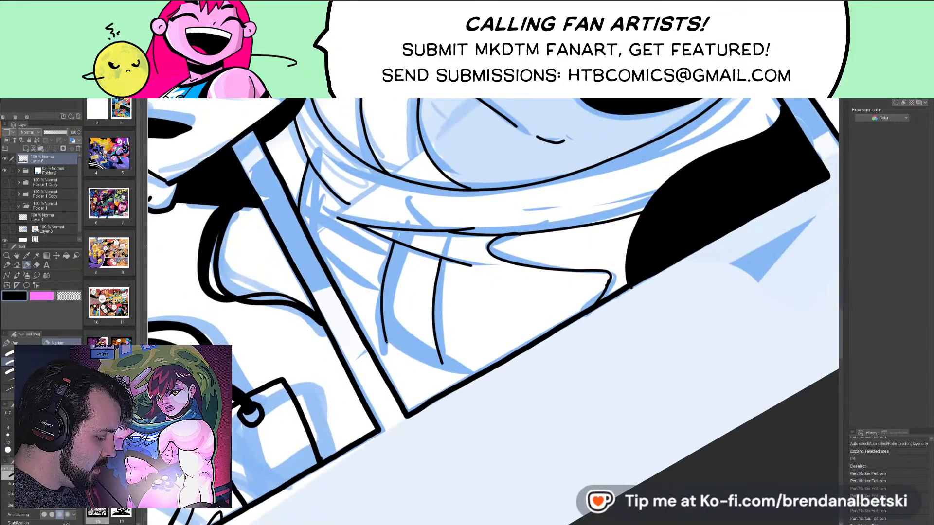
drag(453, 233, 445, 232)
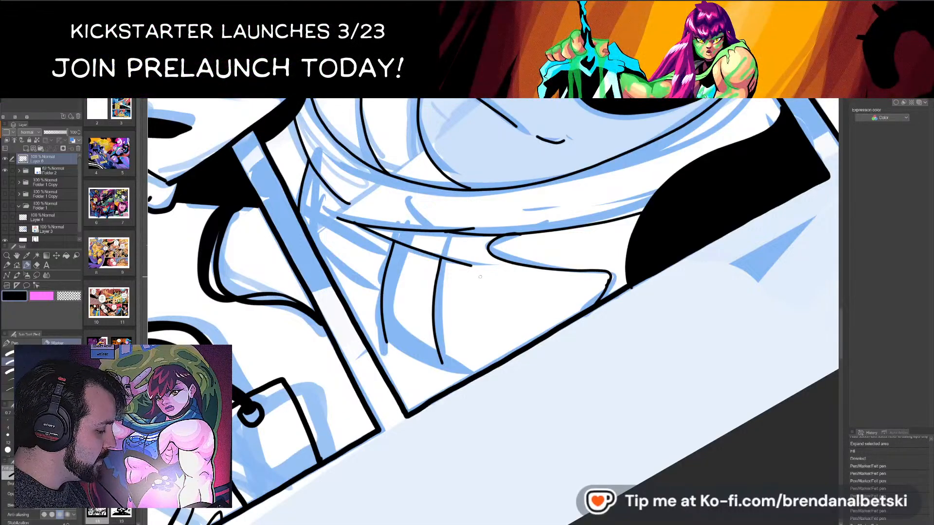
key(^)
drag(470, 257, 379, 322)
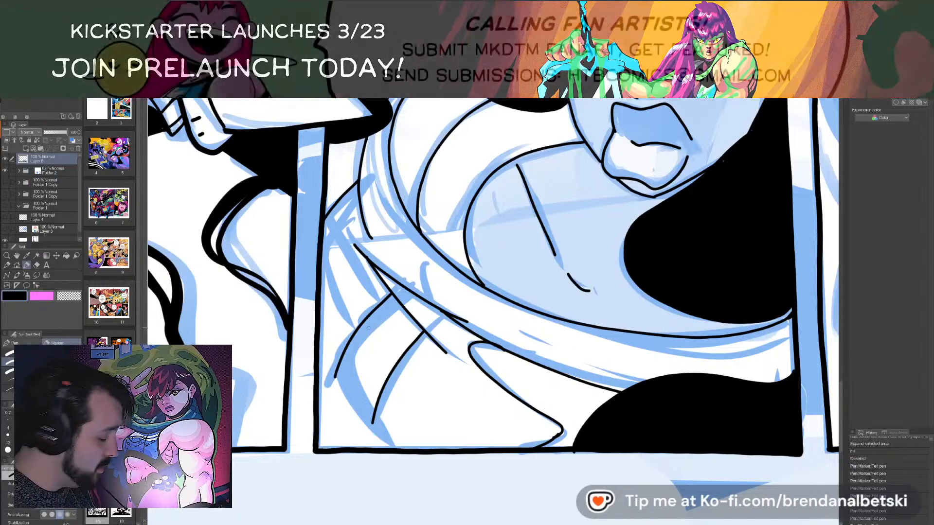
mouse_move(343, 227)
mouse_down()
mouse_move(350, 287)
mouse_move(332, 298)
mouse_up()
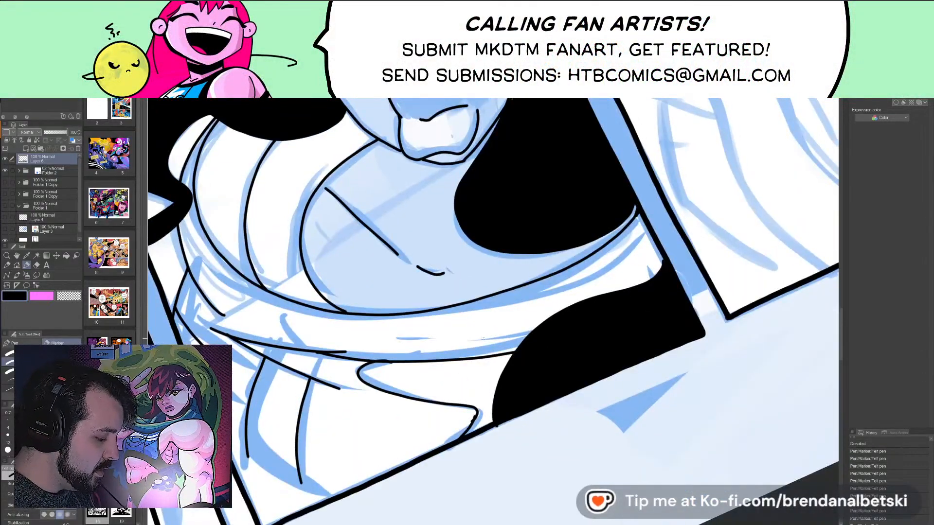
- Ink short crease lines on the scarf above the black corner shape and near the panel's right border
drag(461, 338, 536, 326)
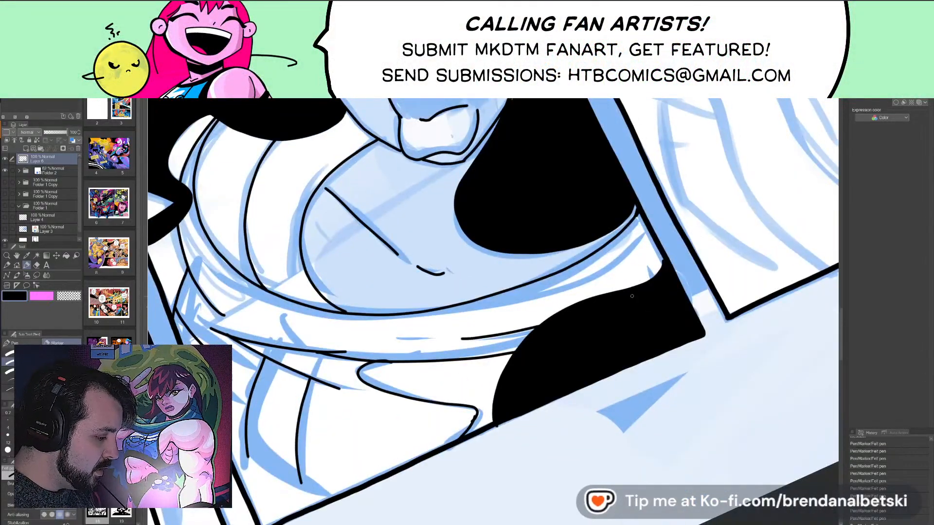
drag(654, 235, 628, 278)
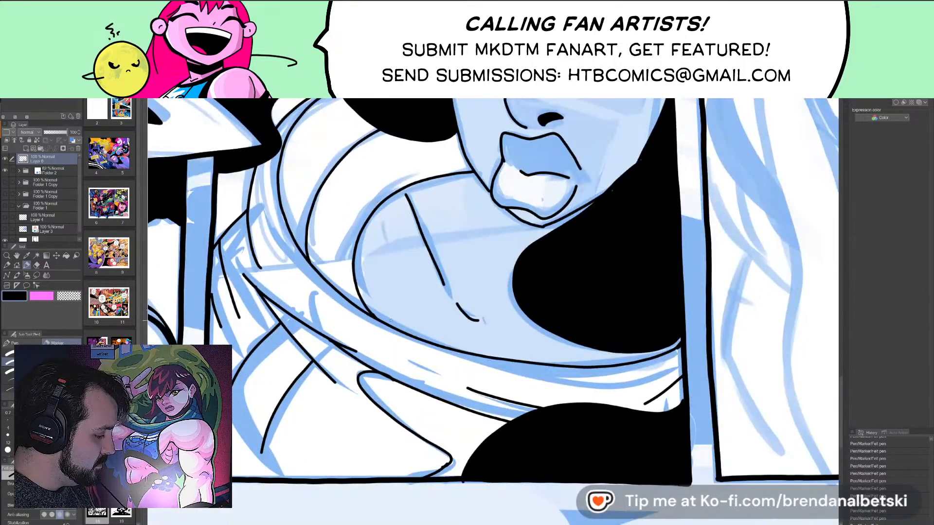
scroll(545, 342, down, 3)
scroll(549, 267, up, 4)
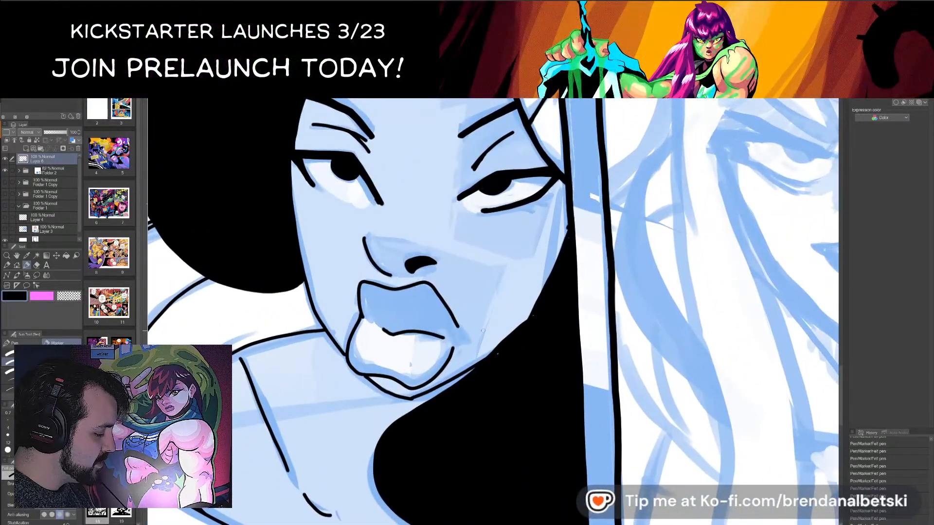
- Examine the inked face and hair of the middle panel up close and within the whole row of panels
drag(494, 320, 476, 451)
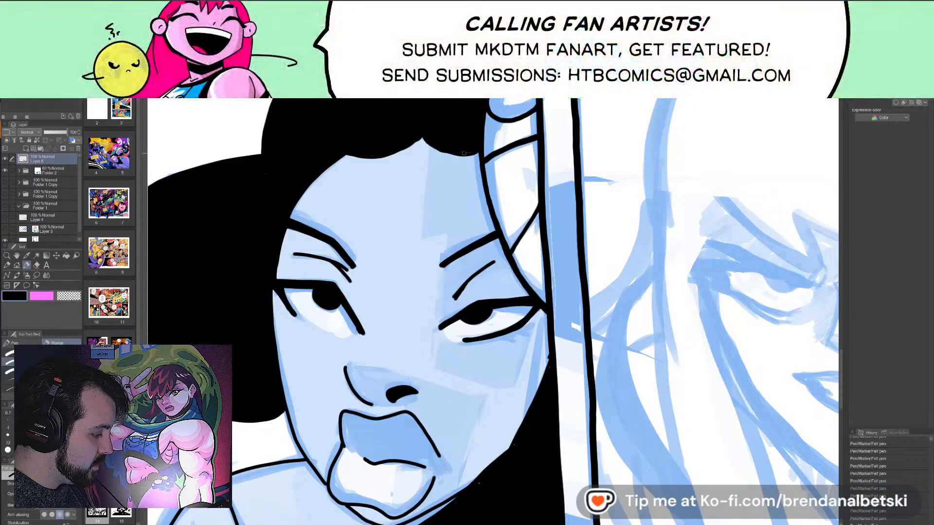
drag(489, 142, 421, 120)
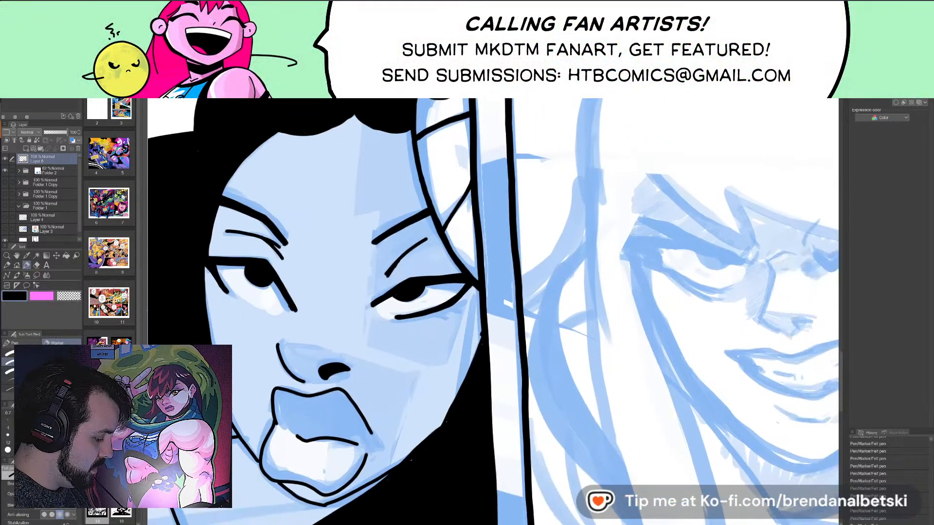
key(ctrl+minus)
key(ctrl+minus)
key(ctrl+minus)
drag(526, 330, 499, 240)
key(ctrl+minus)
key(ctrl+minus)
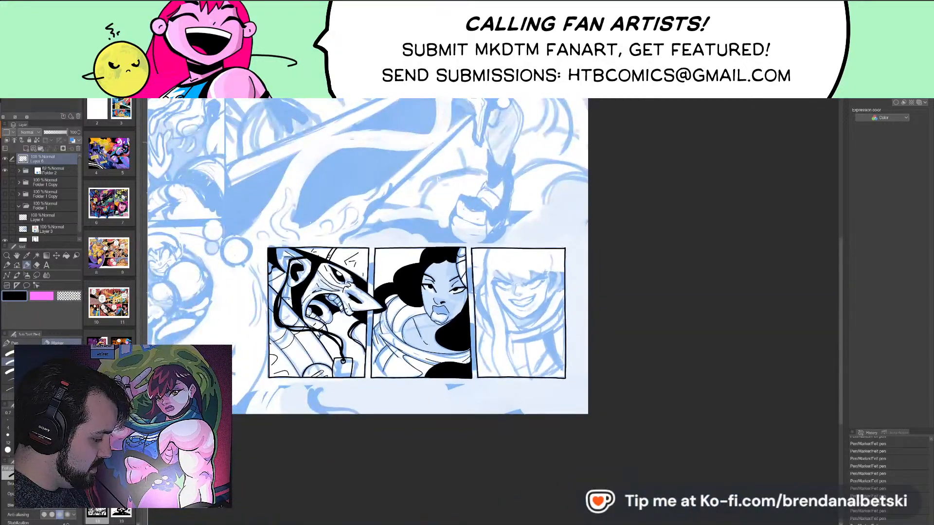
key(ctrl+plus)
key(ctrl+plus)
key(ctrl+plus)
mouse_move(488, 325)
mouse_down()
mouse_move(469, 309)
mouse_move(456, 327)
mouse_move(427, 297)
mouse_move(582, 277)
mouse_move(560, 266)
mouse_up()
key(ctrl+plus)
key(ctrl+z)
- Ink the jagged, pointed fringe across the forehead of the grinning character in the third panel
drag(486, 292, 393, 314)
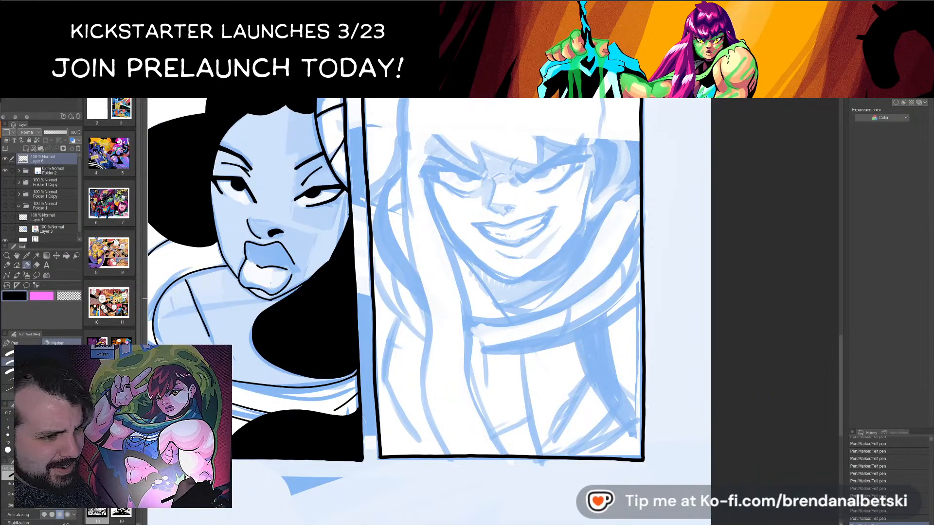
drag(486, 291, 455, 392)
drag(456, 224, 542, 292)
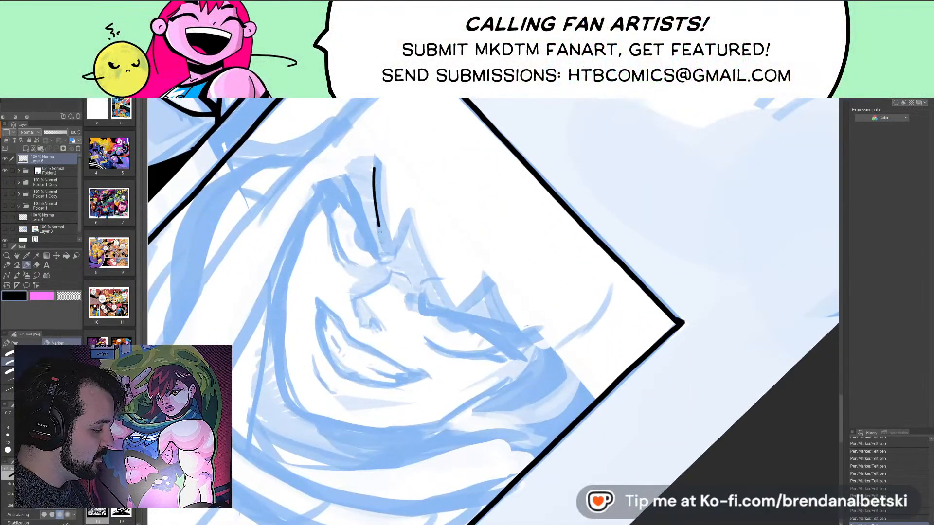
mouse_move(379, 226)
mouse_down()
mouse_move(388, 264)
mouse_move(409, 223)
mouse_move(455, 317)
mouse_up()
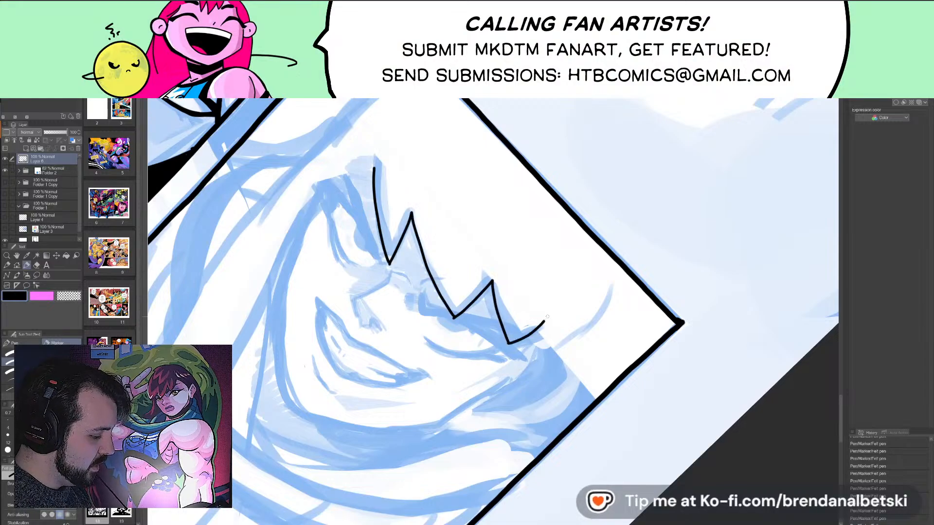
drag(548, 316, 593, 170)
- Ink the grinning character's nose with an angular bridge-and-tip line and a small solid nostril
scroll(438, 311, up, 2)
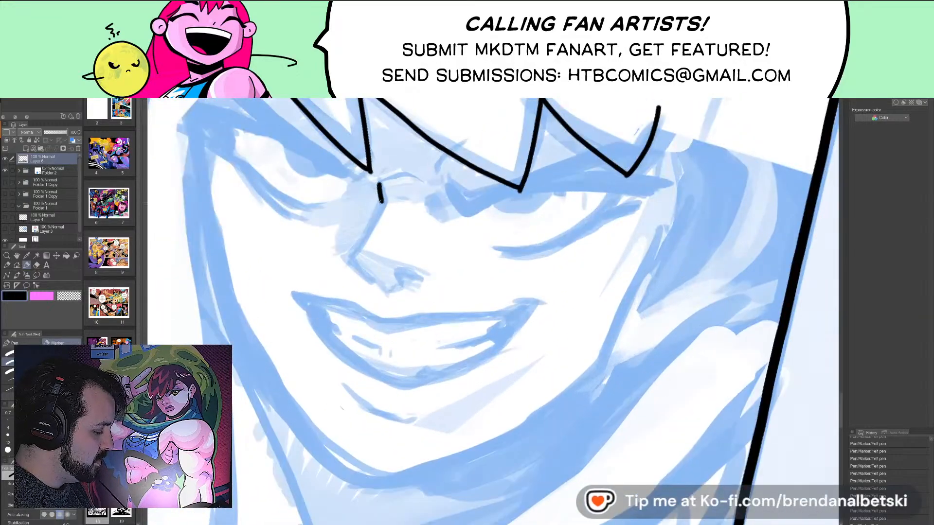
drag(381, 202, 351, 269)
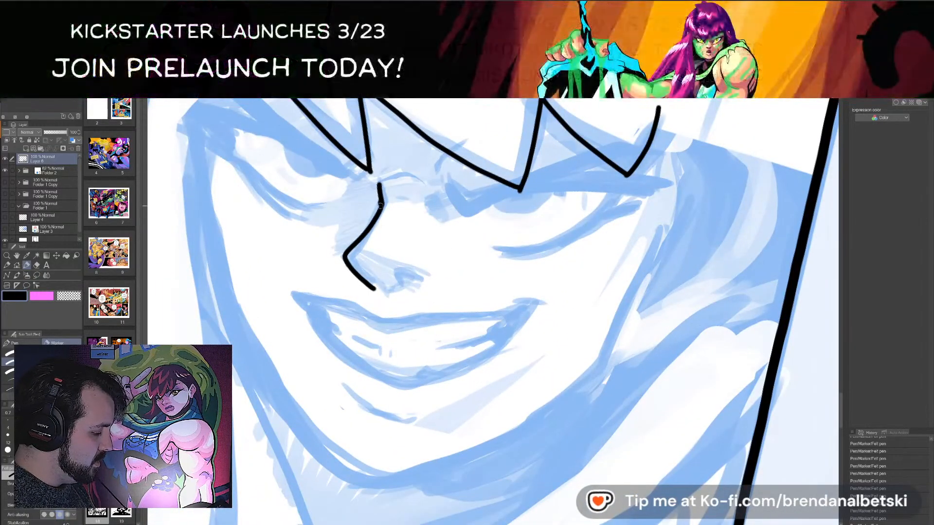
key(ctrl+z)
drag(394, 279, 423, 282)
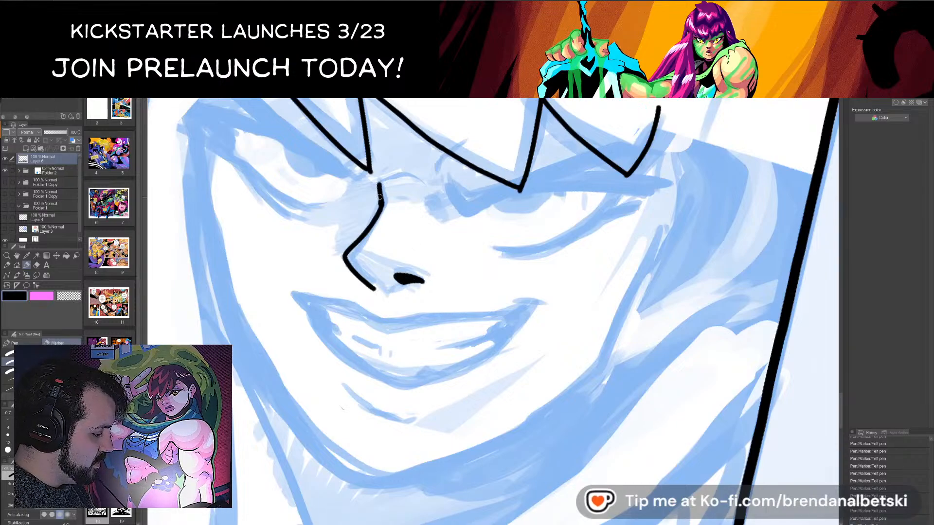
- Ink the angry hooked brow line over the eye on the right below the fringe and thicken it with repeated strokes
scroll(497, 319, down, 4)
scroll(542, 287, up, 6)
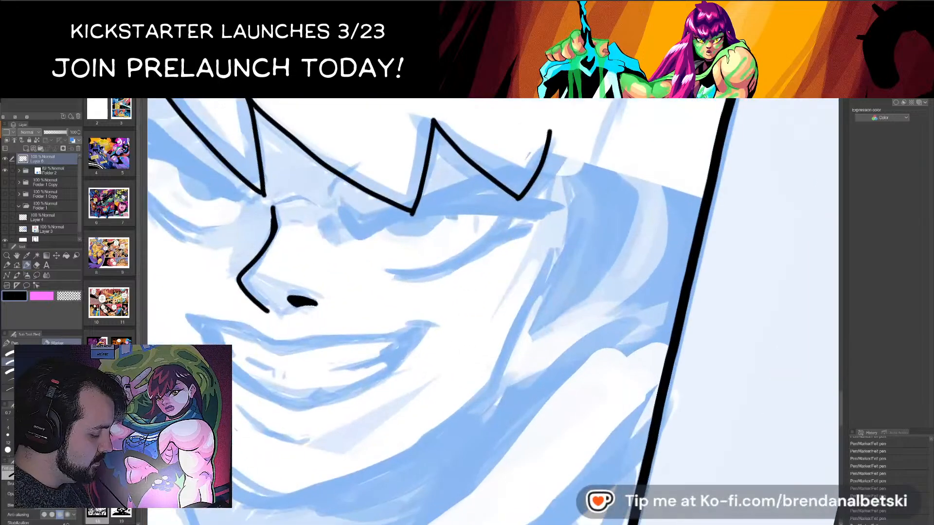
mouse_move(328, 228)
mouse_down()
mouse_move(343, 246)
mouse_move(418, 216)
mouse_up()
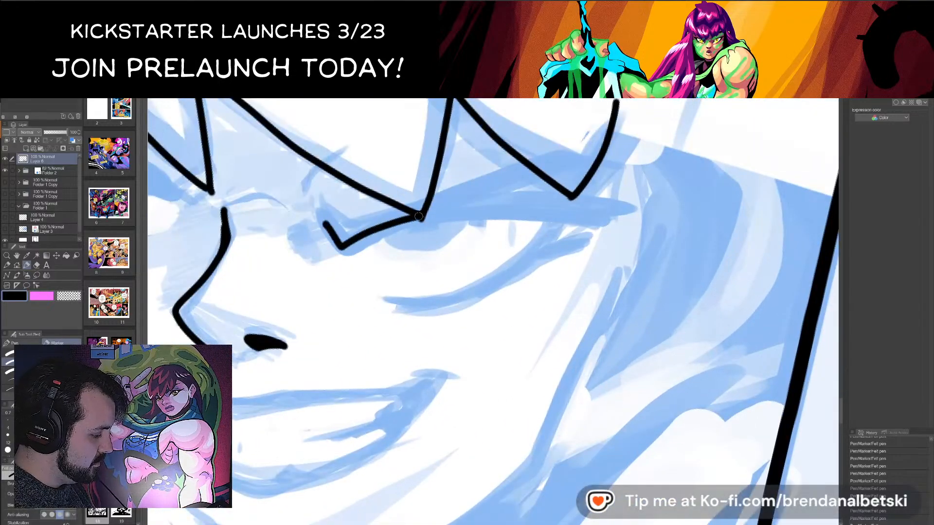
mouse_move(359, 233)
mouse_down()
mouse_move(419, 211)
mouse_move(412, 256)
mouse_move(383, 277)
mouse_move(551, 209)
mouse_up()
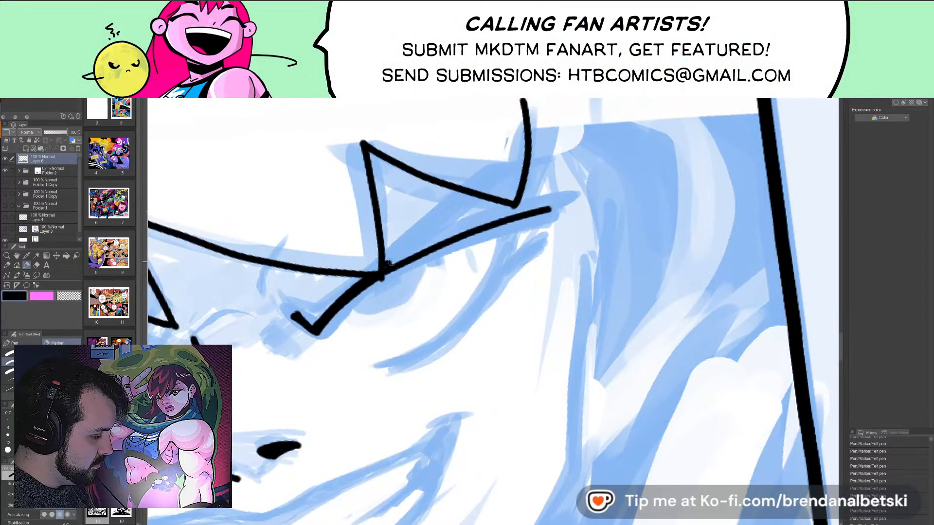
drag(388, 262, 565, 207)
drag(382, 273, 547, 209)
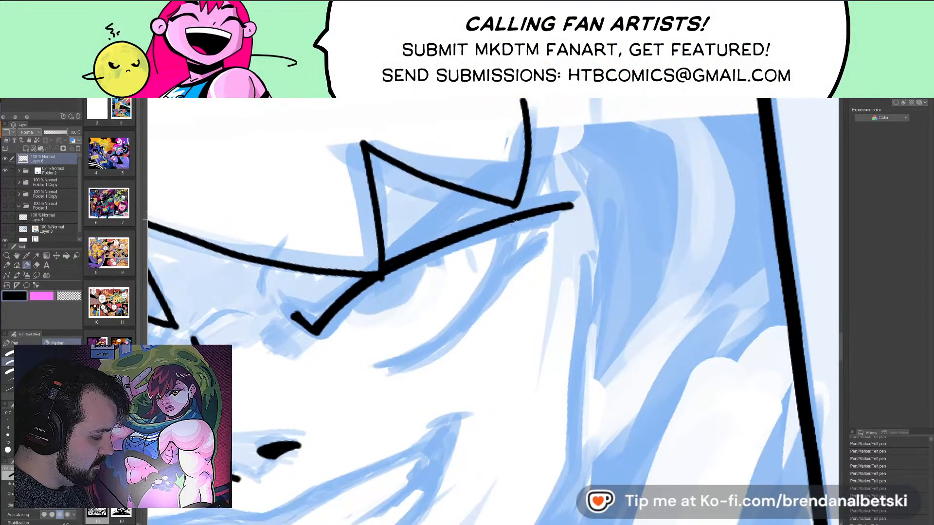
mouse_move(382, 265)
mouse_down()
mouse_move(491, 222)
mouse_move(573, 204)
mouse_up()
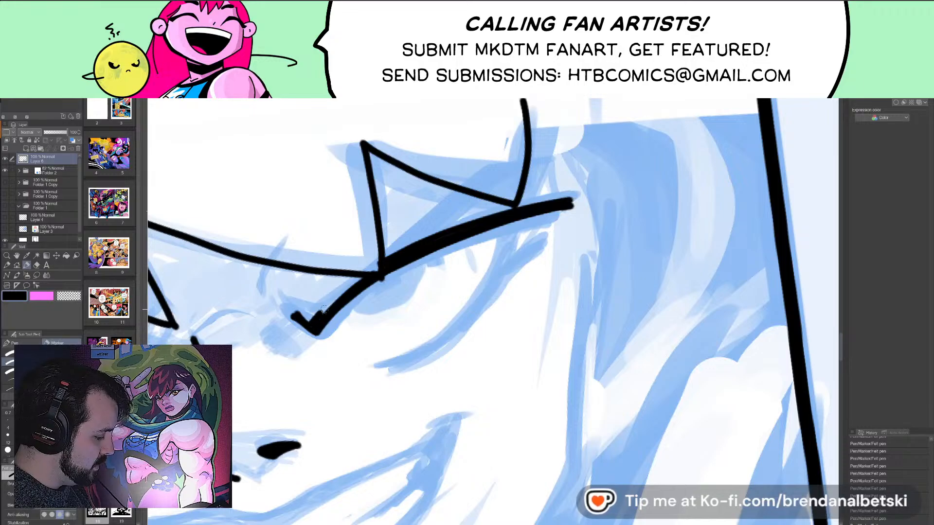
drag(323, 311, 372, 270)
scroll(433, 316, down, 5)
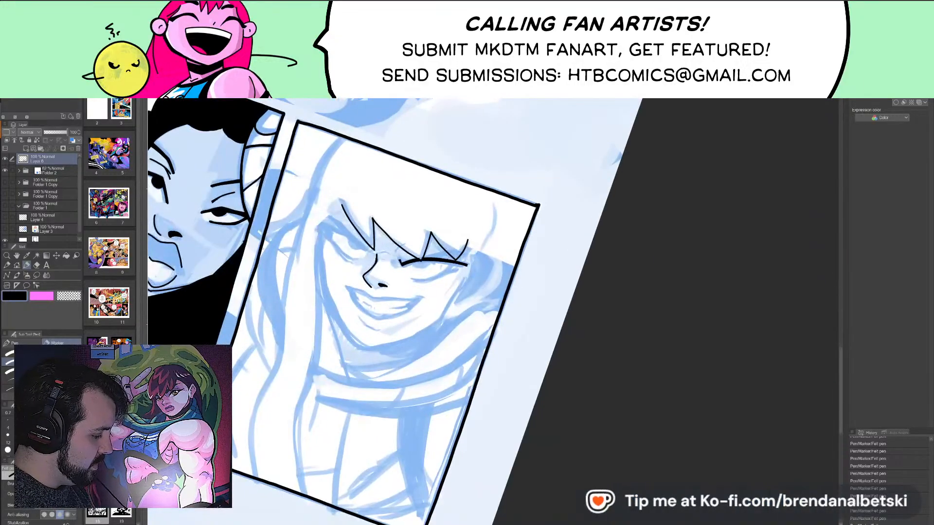
- Thicken the upper lid line of the grinning character's eye on the right, following it out to the outer corner
scroll(457, 313, down, 2)
scroll(440, 290, up, 8)
key(minus)
key(ctrl+z)
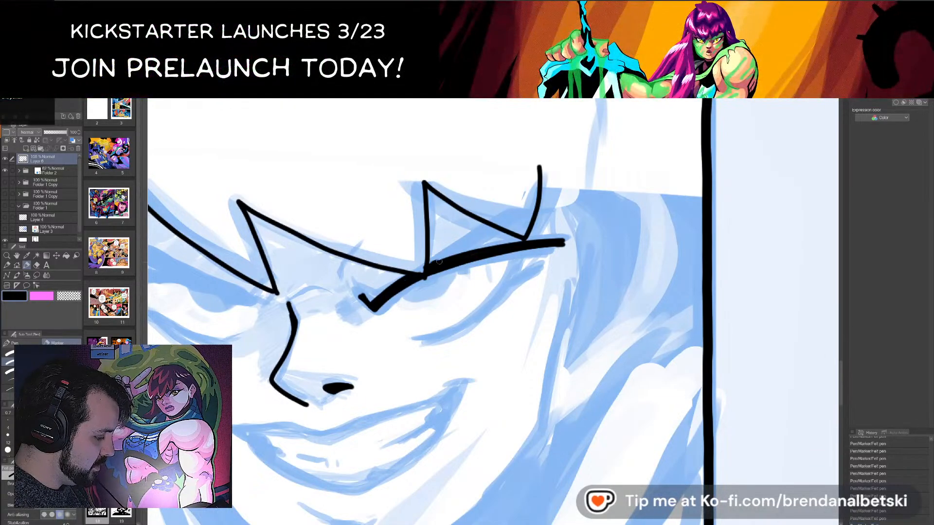
mouse_move(440, 263)
mouse_down()
mouse_move(473, 261)
mouse_move(438, 274)
mouse_move(564, 242)
mouse_up()
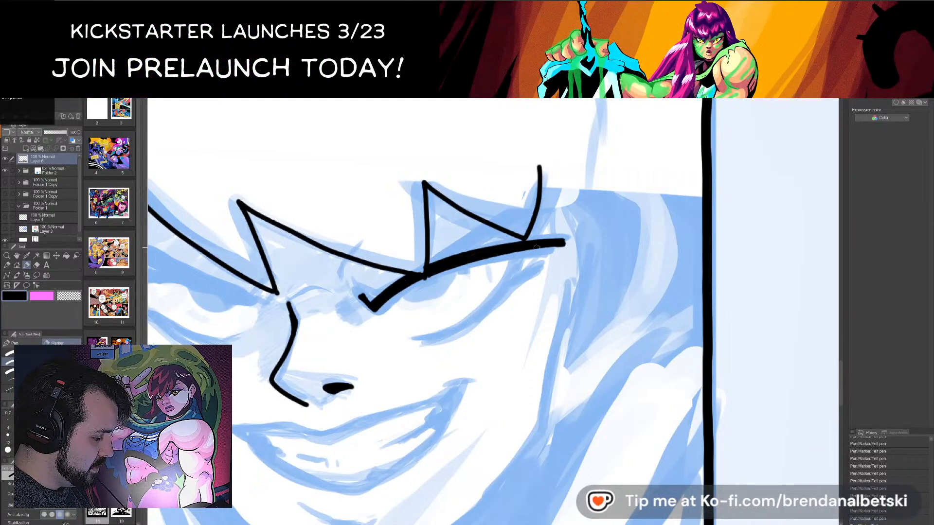
- Ink the brow and upper lid of the eye on the left as two thick strokes converging toward the nose
scroll(357, 328, down, 5)
scroll(357, 328, up, 4)
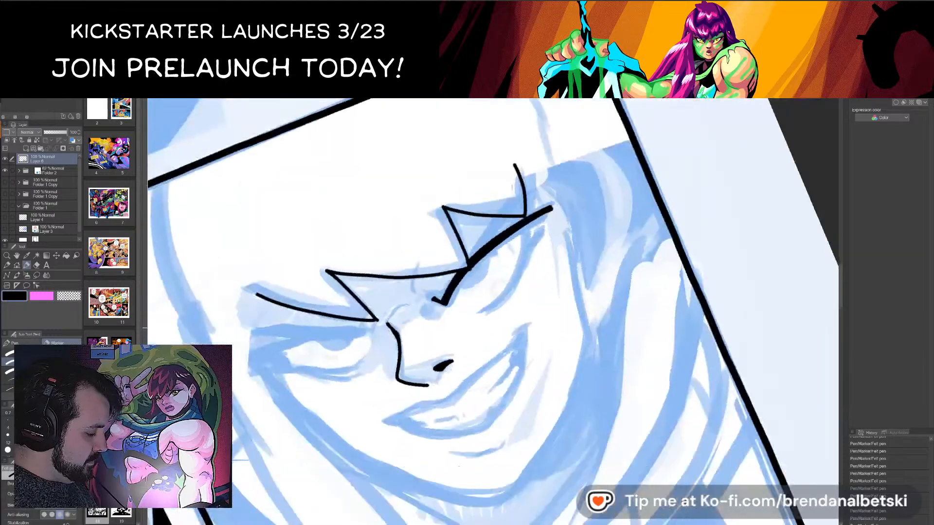
scroll(626, 314, up, 3)
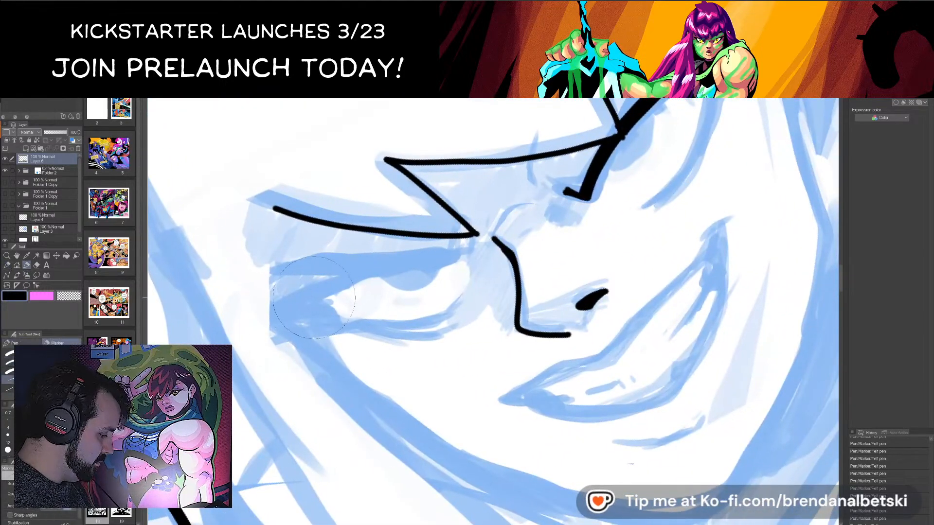
drag(271, 276, 464, 252)
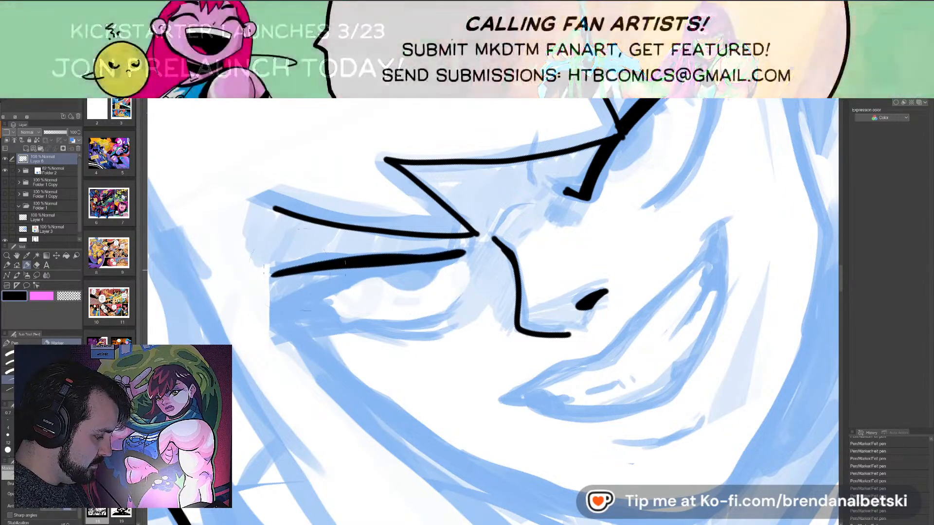
drag(348, 285, 264, 315)
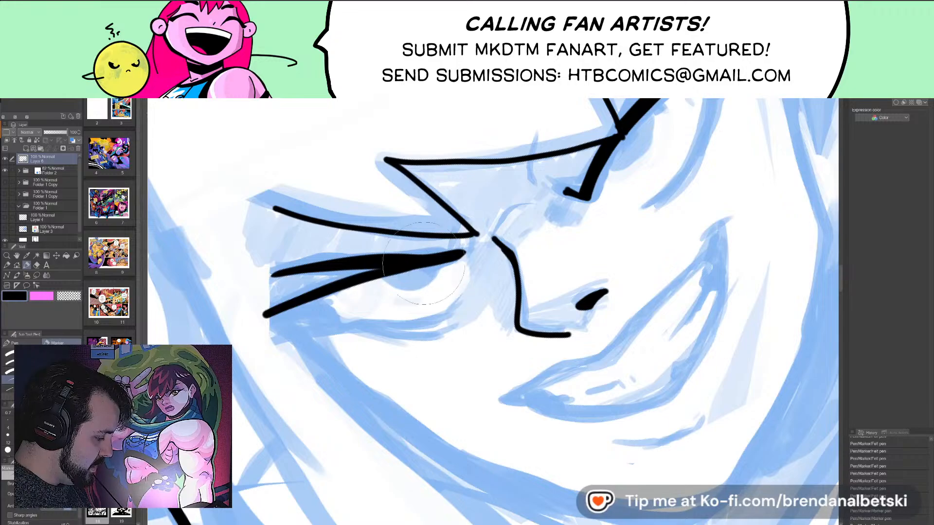
- Ink the curved lower lid of the eye on the right and extend its outer corner into sharp lash points
mouse_move(593, 274)
mouse_down()
mouse_move(545, 291)
mouse_move(501, 275)
mouse_move(376, 303)
mouse_move(423, 297)
mouse_move(506, 248)
mouse_up()
scroll(545, 237, up, 3)
mouse_move(353, 325)
mouse_down()
mouse_move(423, 304)
mouse_move(511, 238)
mouse_up()
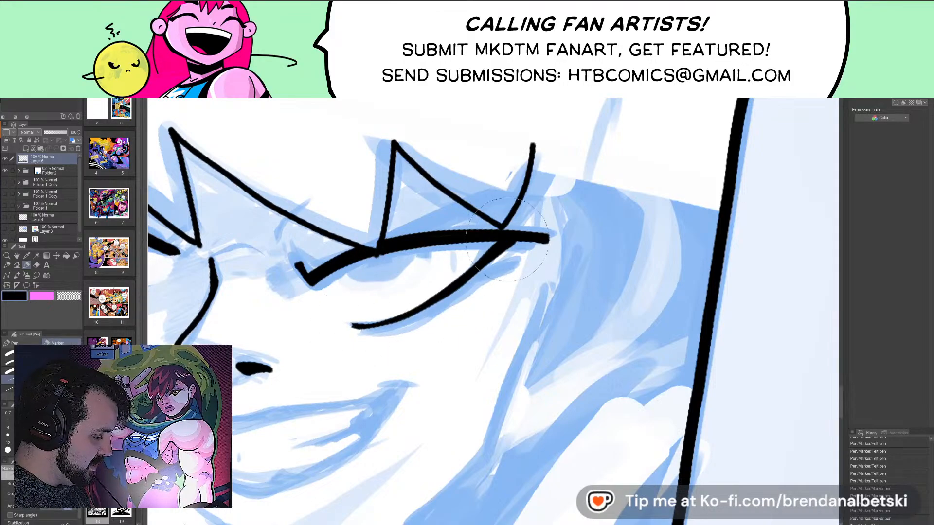
drag(372, 326, 519, 245)
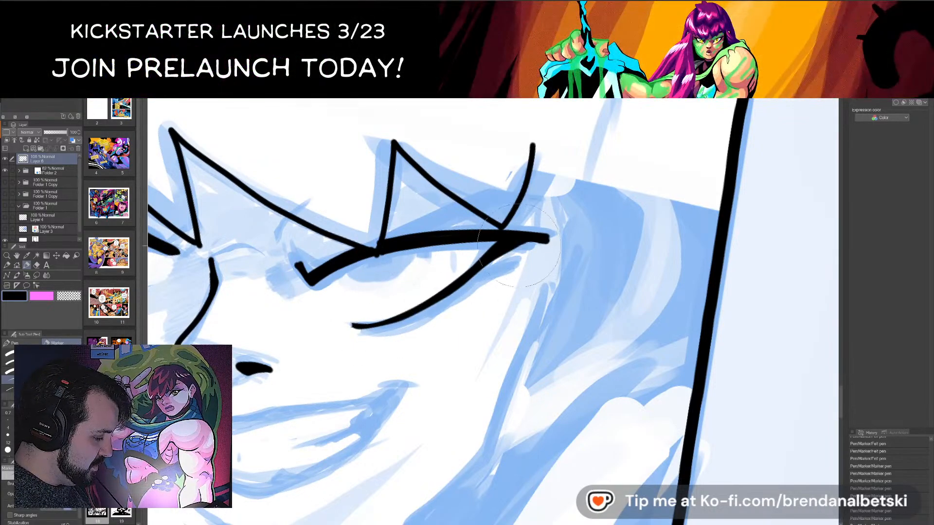
mouse_move(473, 278)
mouse_down()
mouse_move(553, 239)
mouse_move(625, 246)
mouse_up()
key(ctrl+z)
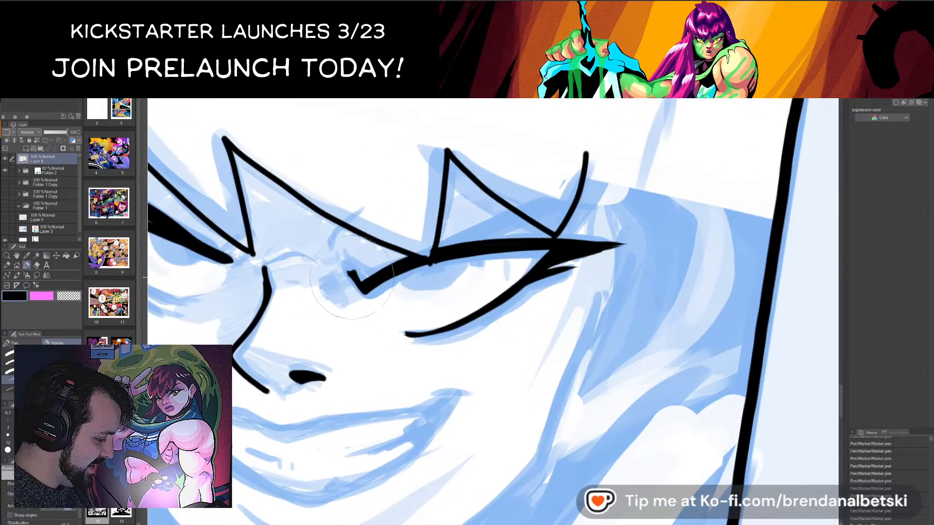
- Ink the curved lower lid of the eye on the left and add pointed lashes at its outer corner
key(ctrl+minus)
key(ctrl+minus)
key(ctrl+minus)
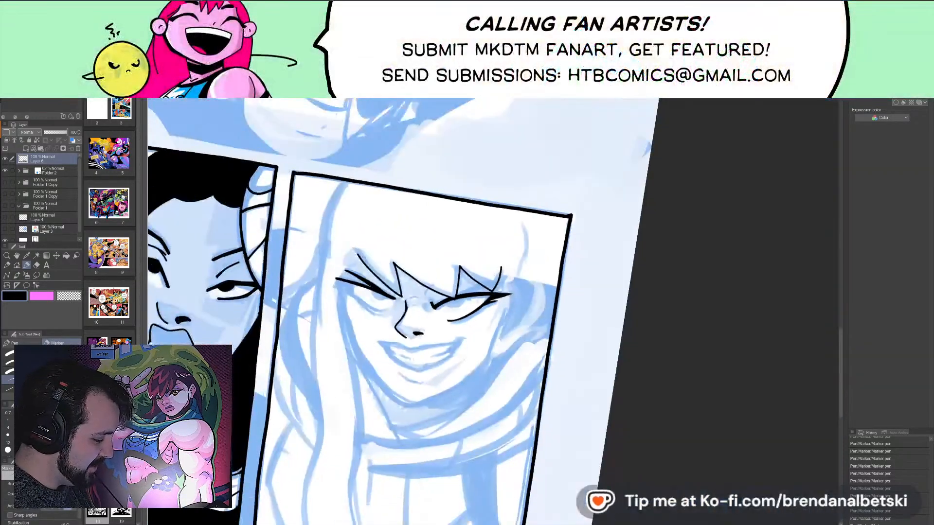
scroll(514, 292, up, 3)
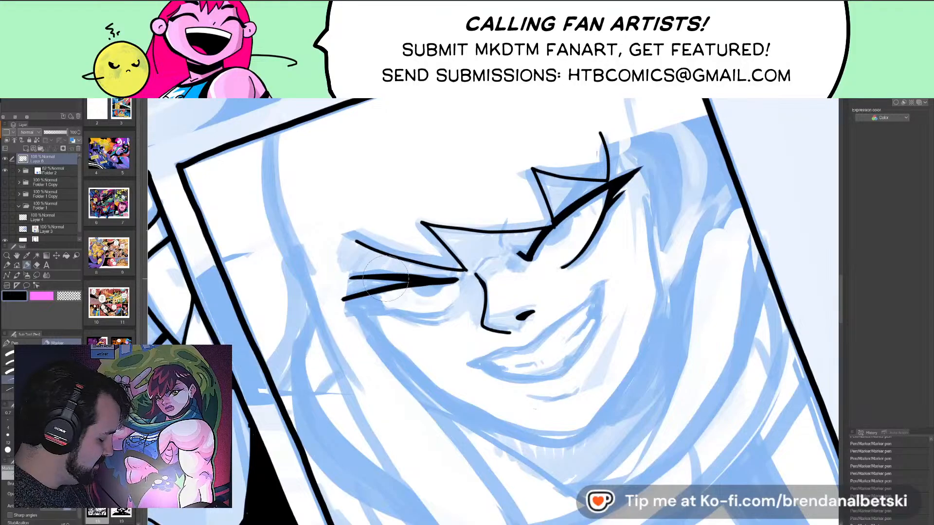
scroll(387, 279, up, 3)
drag(402, 199, 374, 263)
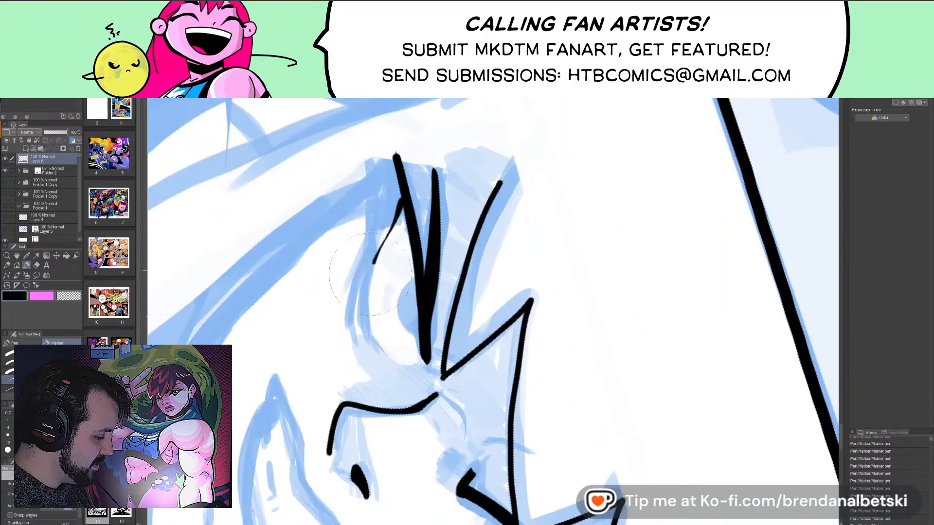
mouse_move(402, 191)
mouse_down()
mouse_move(367, 295)
mouse_move(366, 336)
mouse_up()
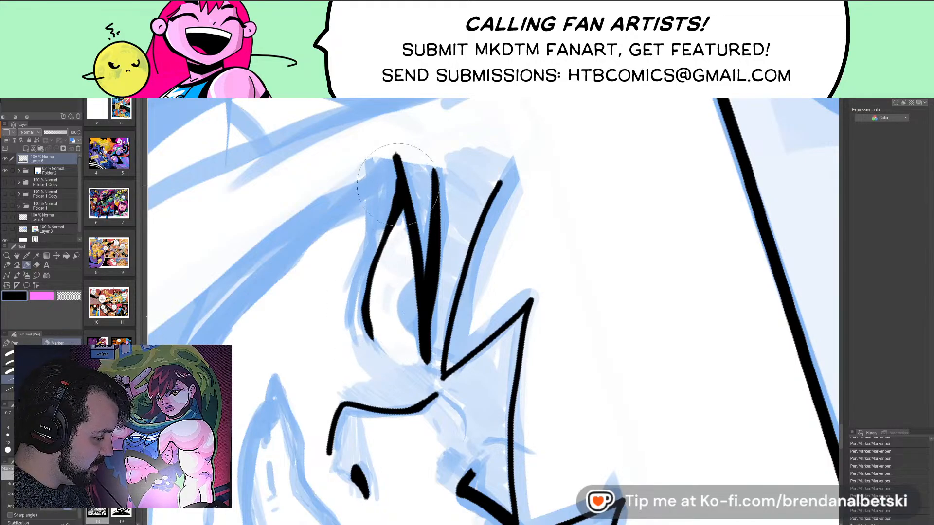
drag(393, 149, 379, 244)
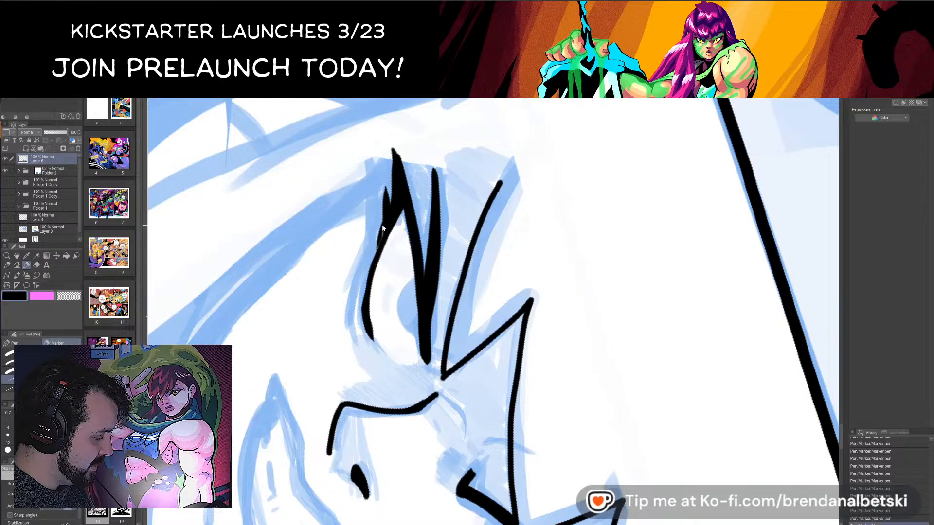
- Thicken the inner corner of the eye on the right and ink a tapered brow stroke above its upper lid
scroll(371, 273, down, 4)
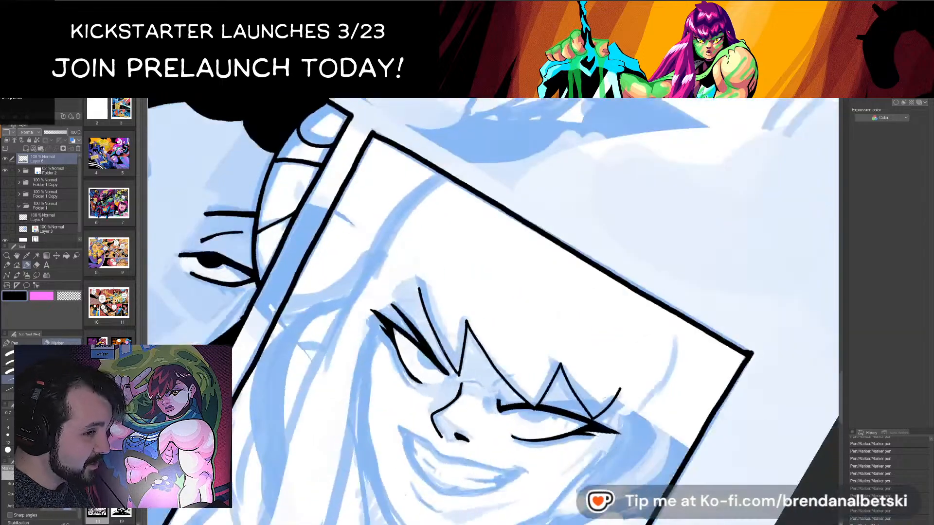
scroll(464, 292, up, 4)
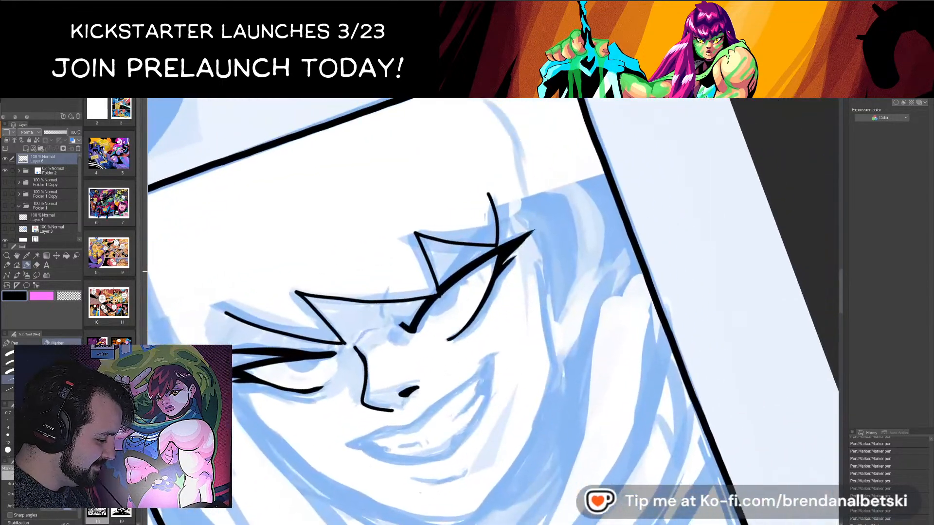
key(ctrl+z)
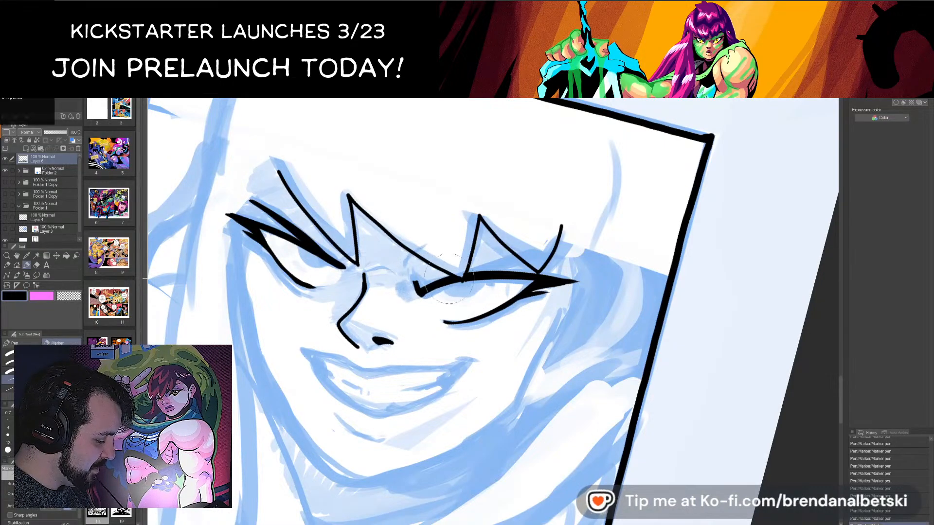
drag(520, 258, 467, 271)
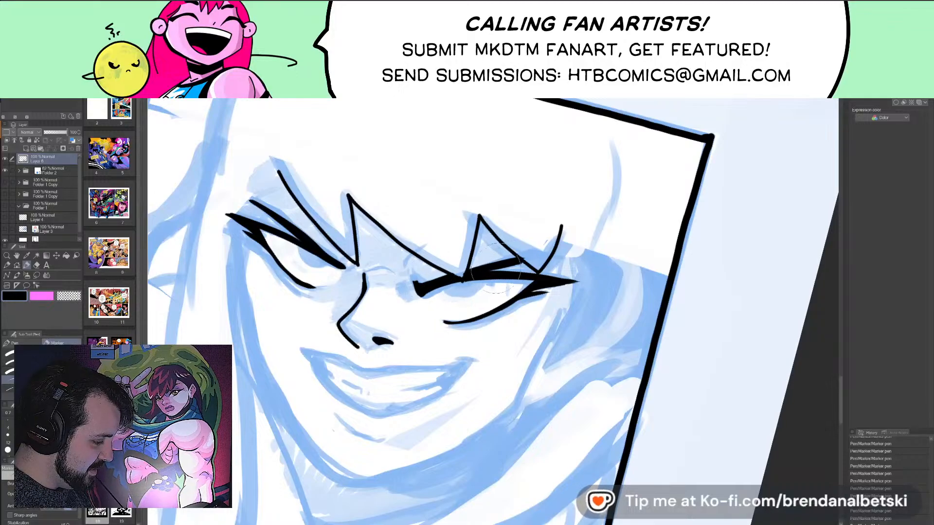
scroll(540, 282, down, 5)
scroll(528, 282, up, 4)
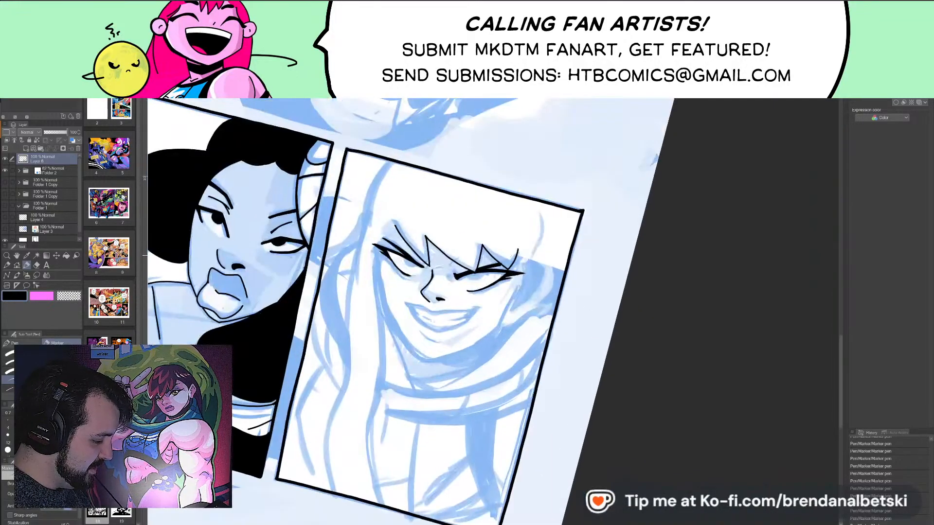
- Ink the frown creases between the brows as a short arch above the nose bridge and a small slanted tick
scroll(488, 302, up, 3)
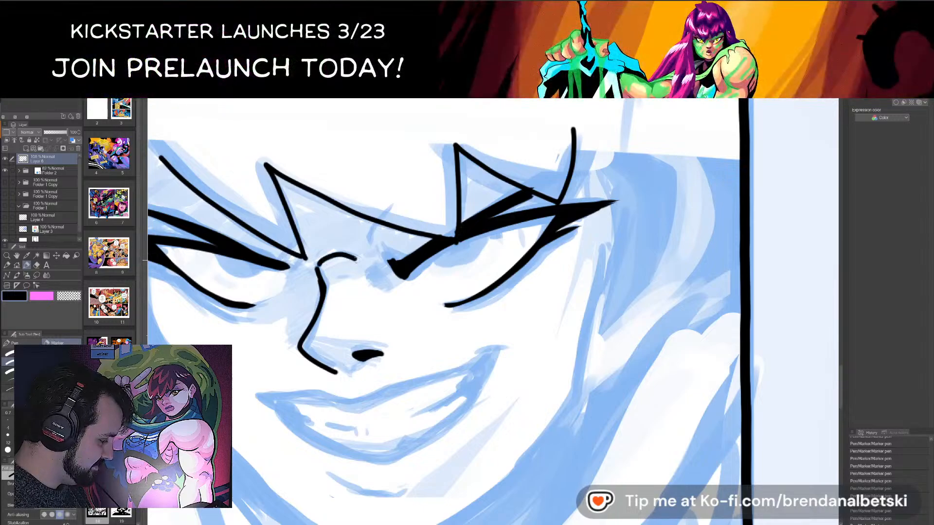
mouse_move(317, 267)
mouse_down()
mouse_move(364, 256)
mouse_move(354, 253)
mouse_up()
key(ctrl+z)
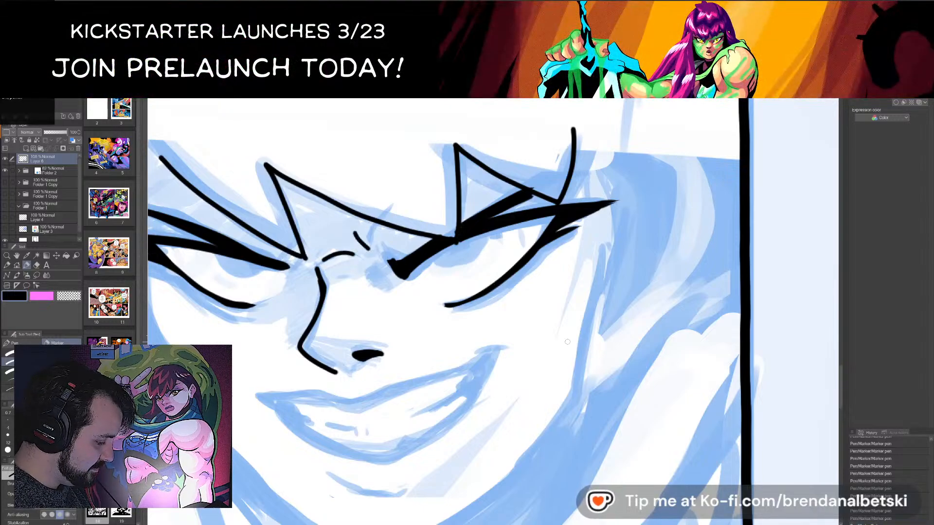
- Ink the upper edge of the grin along the sketch and build it up into a tapered solid black shape
drag(567, 342, 567, 272)
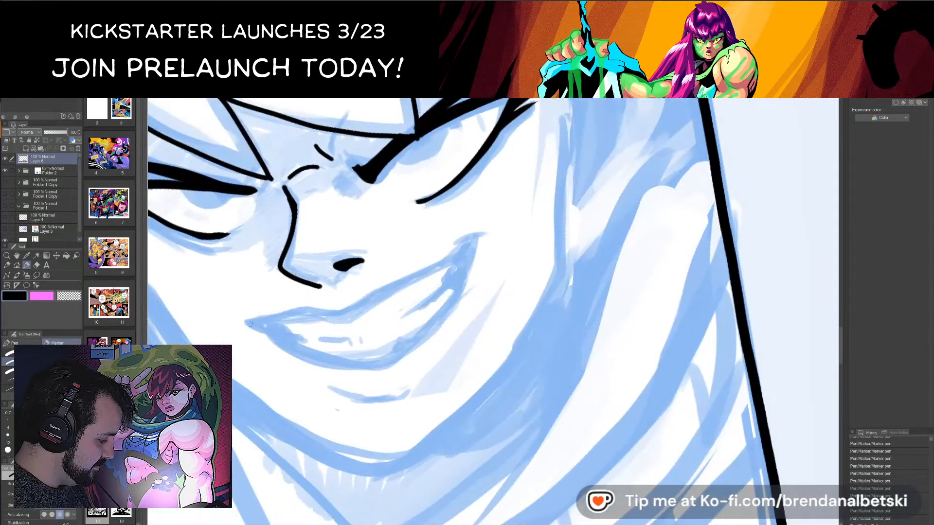
key(ctrl+z)
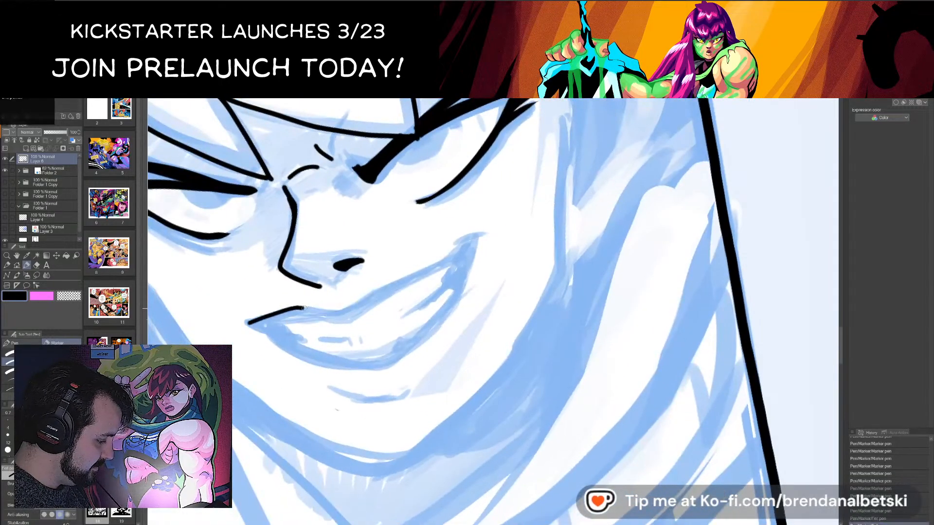
drag(368, 293, 464, 245)
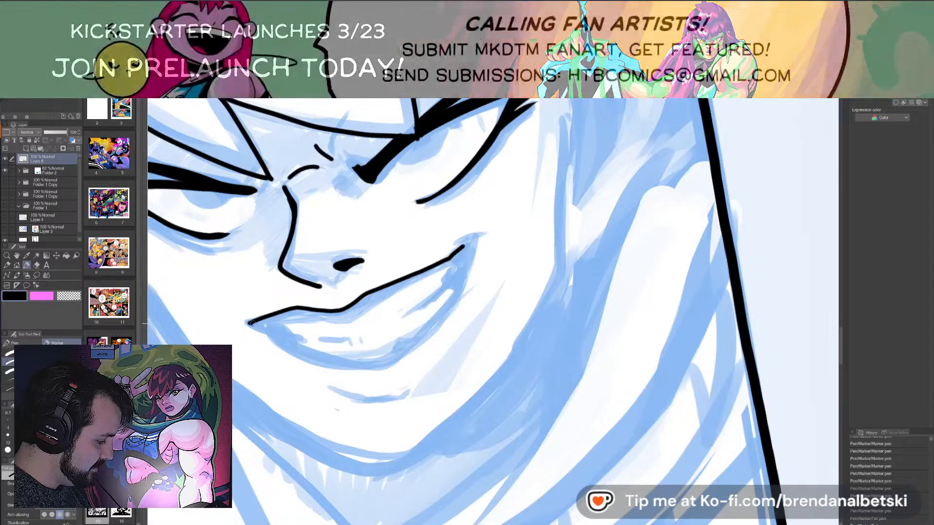
mouse_move(249, 323)
mouse_down()
mouse_move(346, 324)
mouse_move(448, 263)
mouse_move(265, 321)
mouse_move(301, 311)
mouse_move(285, 317)
mouse_move(316, 313)
mouse_move(266, 320)
mouse_move(333, 317)
mouse_up()
key(ctrl+z)
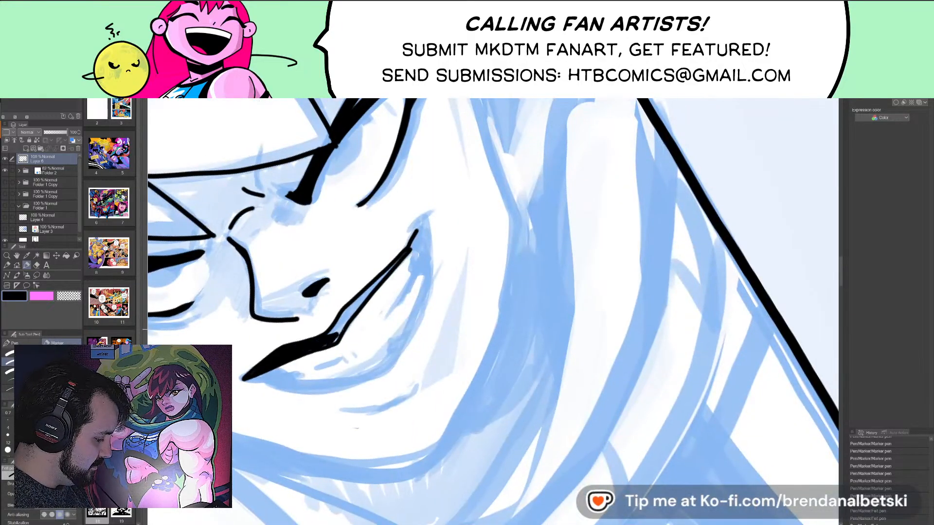
mouse_move(333, 341)
mouse_down()
mouse_move(340, 316)
mouse_move(392, 267)
mouse_up()
key(ctrl+@)
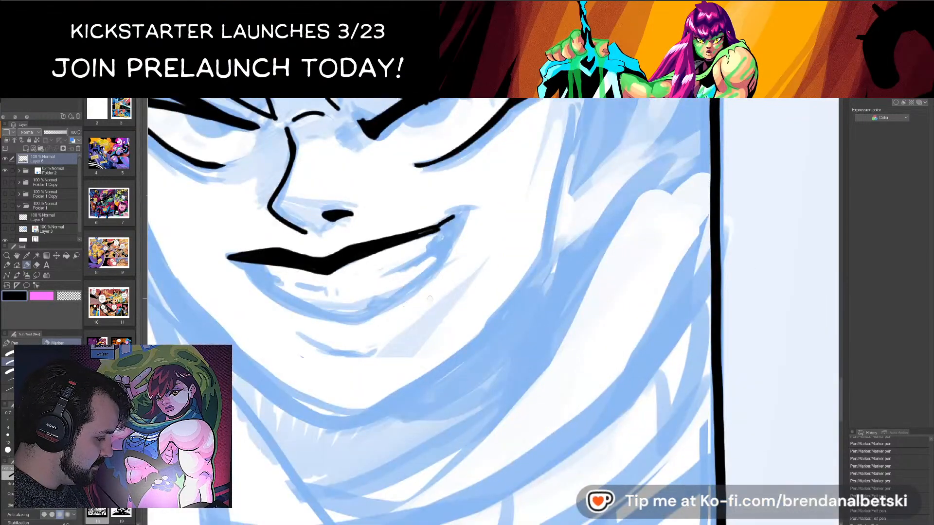
- Ink the curved lower edge of the grin and extend the raised mouth corner into a short smile line
drag(242, 263, 305, 308)
drag(368, 314, 427, 263)
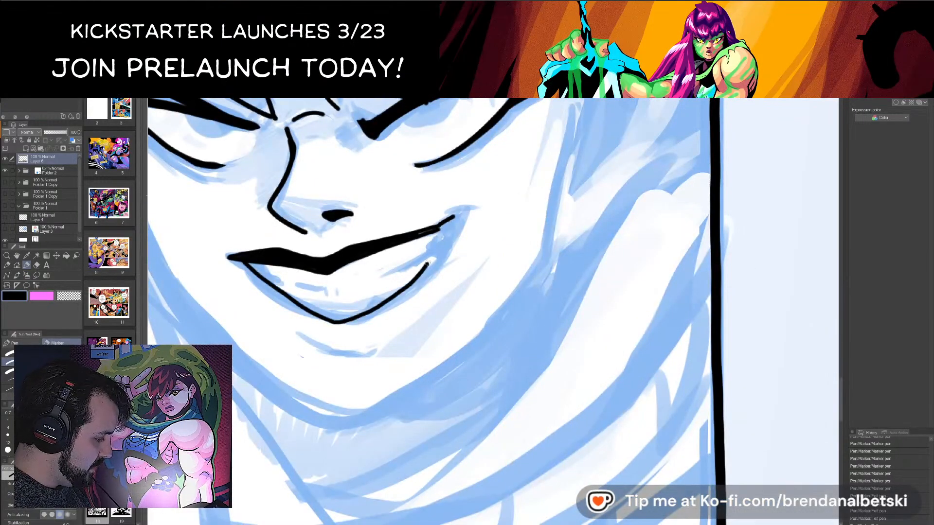
mouse_move(448, 220)
mouse_down()
mouse_move(417, 234)
mouse_move(472, 212)
mouse_move(441, 217)
mouse_move(472, 212)
mouse_up()
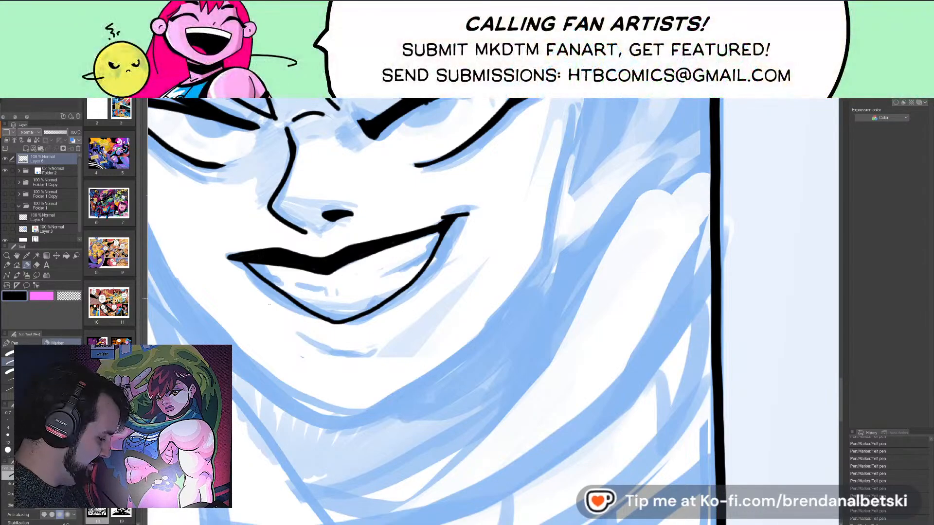
- Ink short tooth lines inside the grin, fill its left corner black and thicken the middle of its lower edge
mouse_move(385, 274)
mouse_down()
mouse_move(438, 245)
mouse_move(431, 252)
mouse_up()
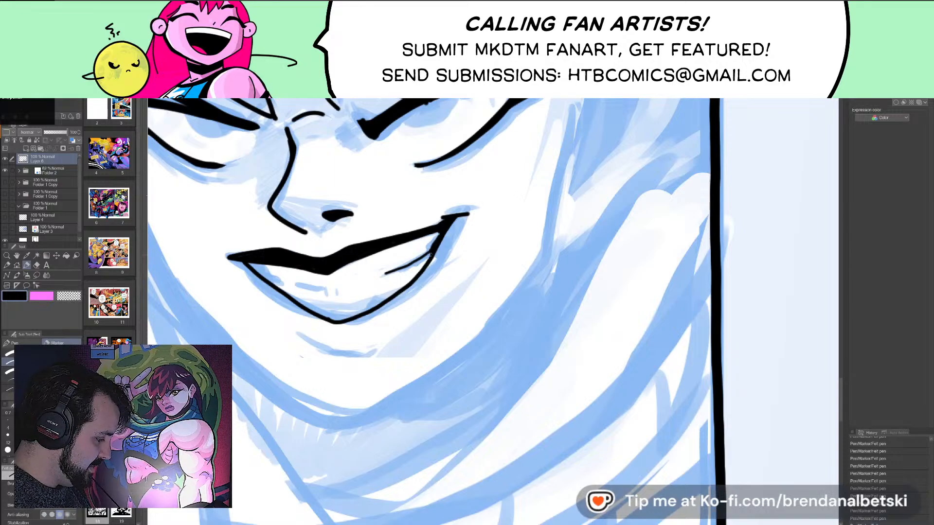
mouse_move(414, 282)
mouse_down()
mouse_move(362, 339)
mouse_move(319, 330)
mouse_move(330, 319)
mouse_up()
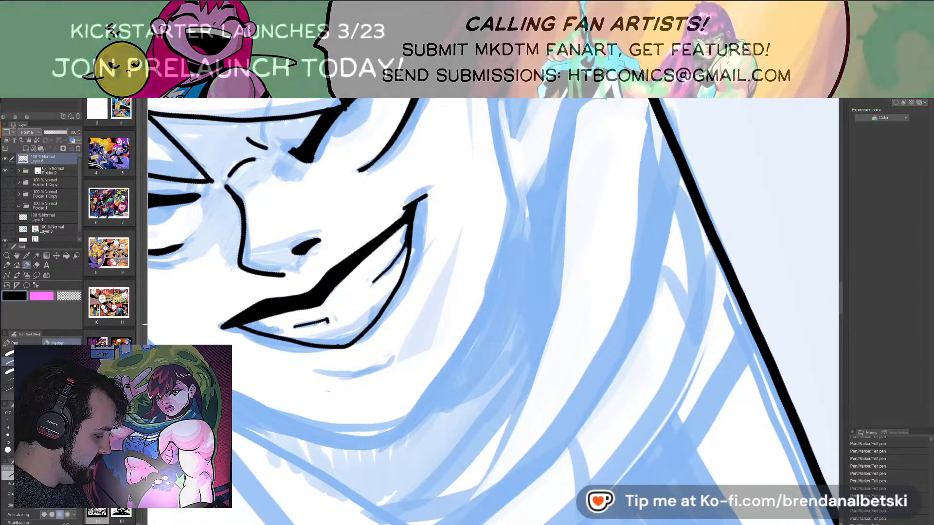
mouse_move(254, 322)
mouse_down()
mouse_move(265, 333)
mouse_move(259, 321)
mouse_up()
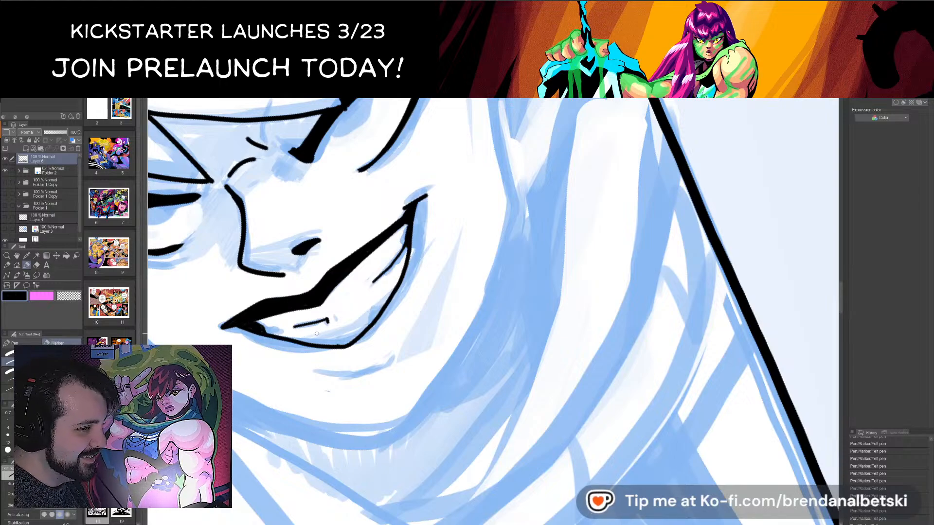
drag(273, 329, 252, 225)
mouse_move(305, 247)
mouse_down()
mouse_move(386, 286)
mouse_move(388, 331)
mouse_move(408, 333)
mouse_up()
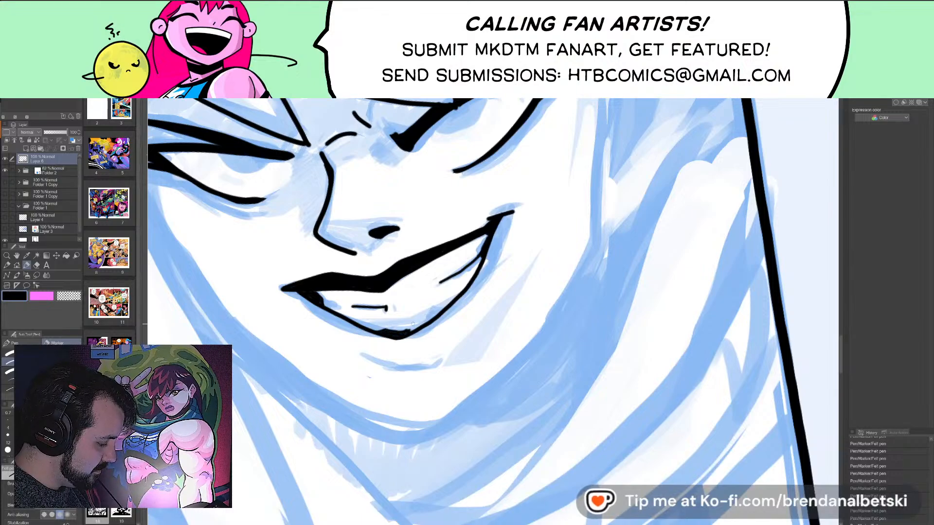
scroll(413, 324, down, 10)
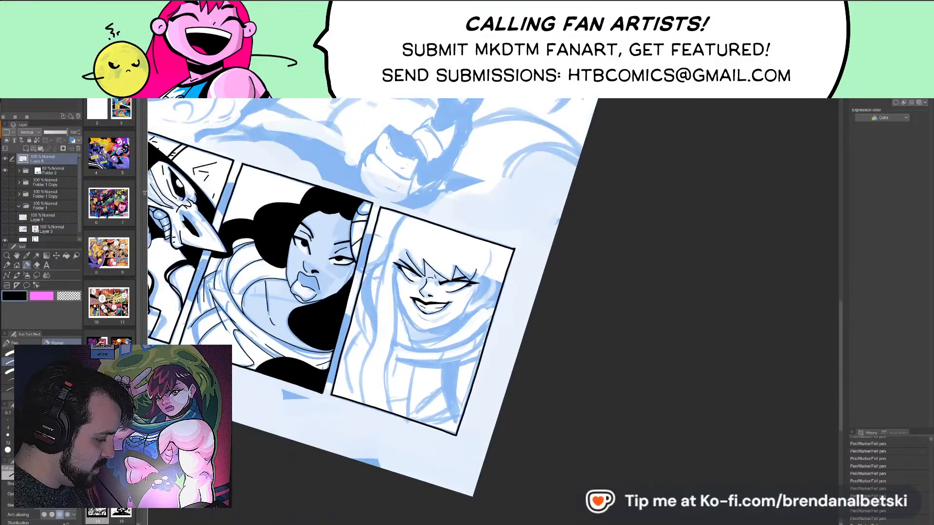
scroll(428, 292, up, 10)
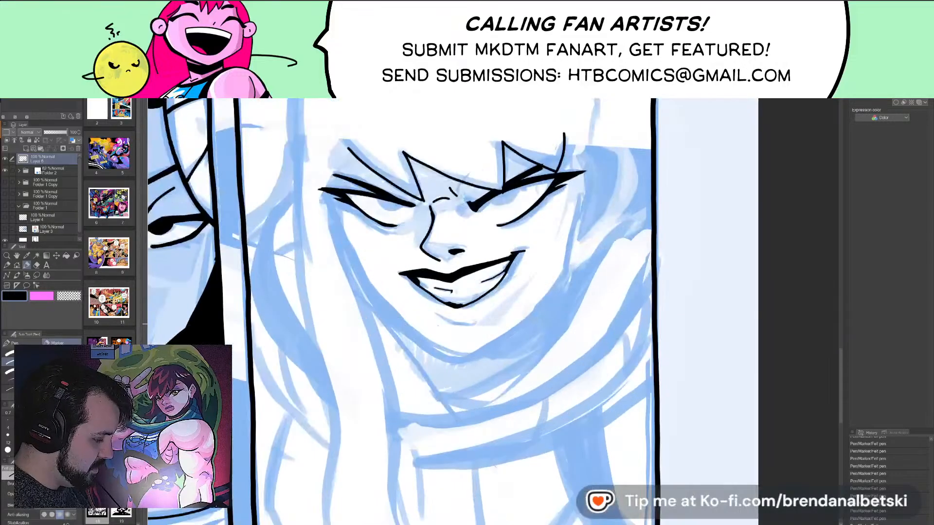
scroll(559, 322, up, 5)
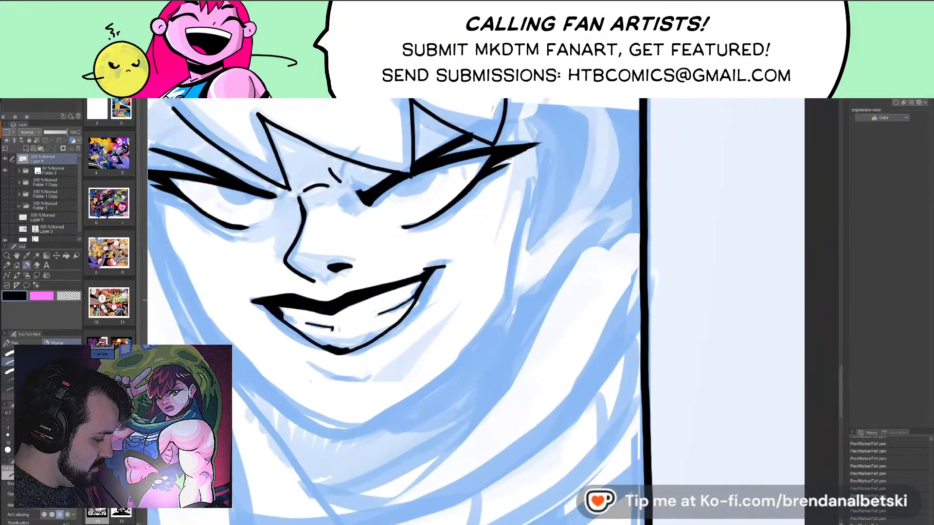
- Examine the grinning face in the third panel from several zoom levels and angles, including alongside the neighbouring panels
drag(532, 199, 570, 189)
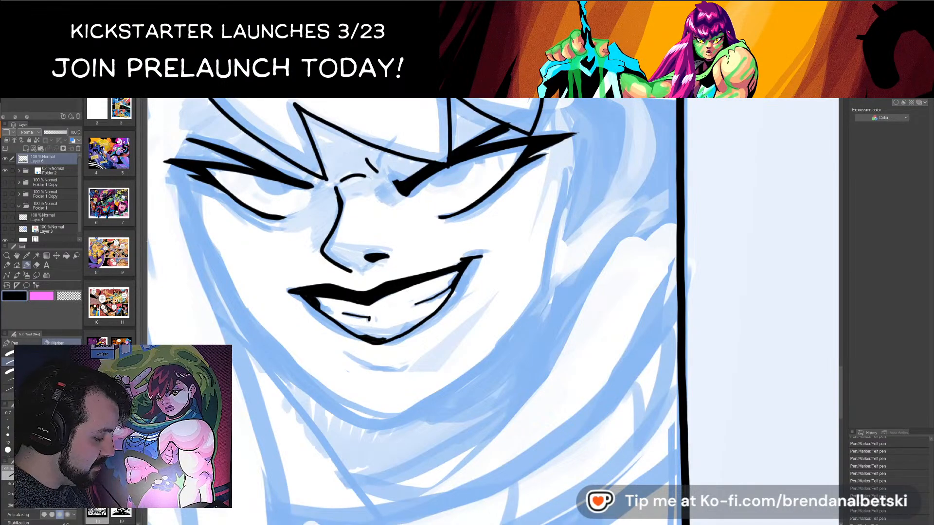
scroll(493, 312, down, 2)
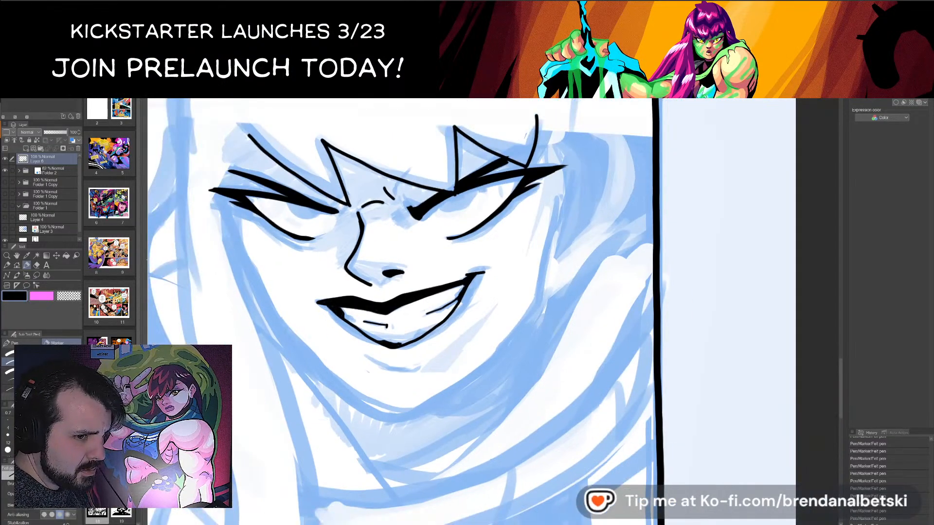
drag(486, 312, 528, 253)
scroll(438, 308, down, 3)
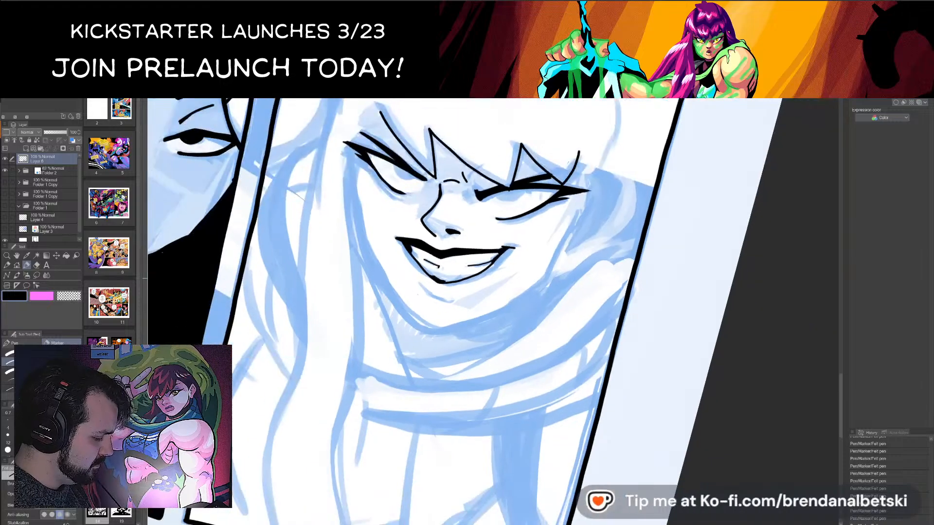
scroll(493, 312, up, 1)
drag(357, 212, 336, 322)
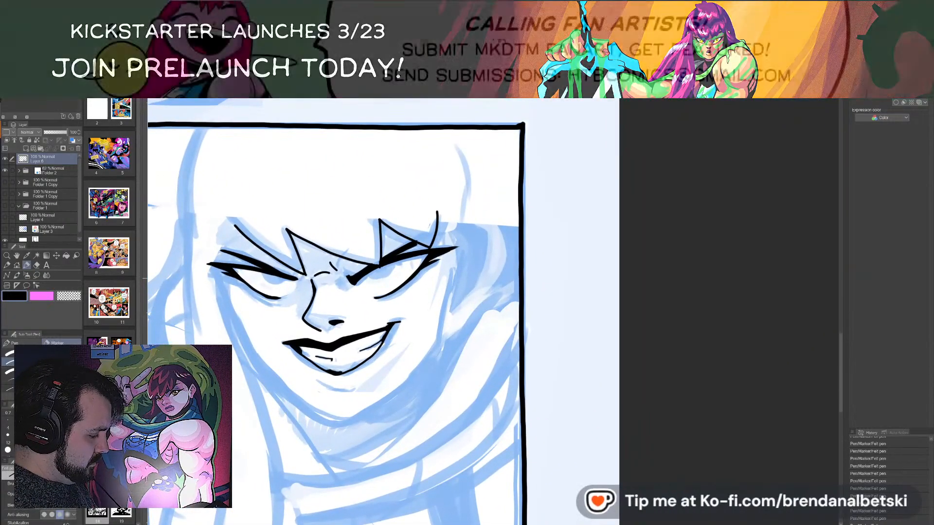
scroll(477, 362, down, 3)
mouse_move(579, 342)
mouse_down()
mouse_move(565, 375)
mouse_move(576, 354)
mouse_up()
scroll(501, 372, up, 3)
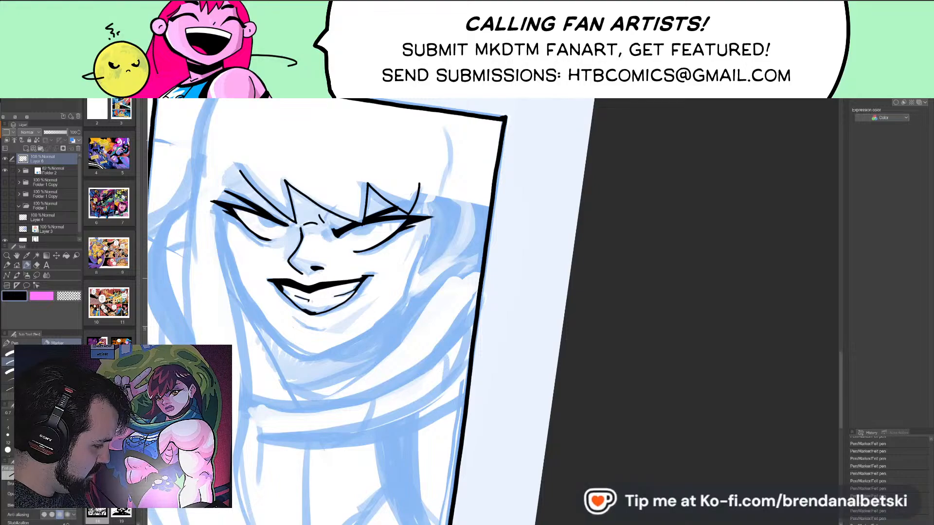
drag(413, 311, 532, 316)
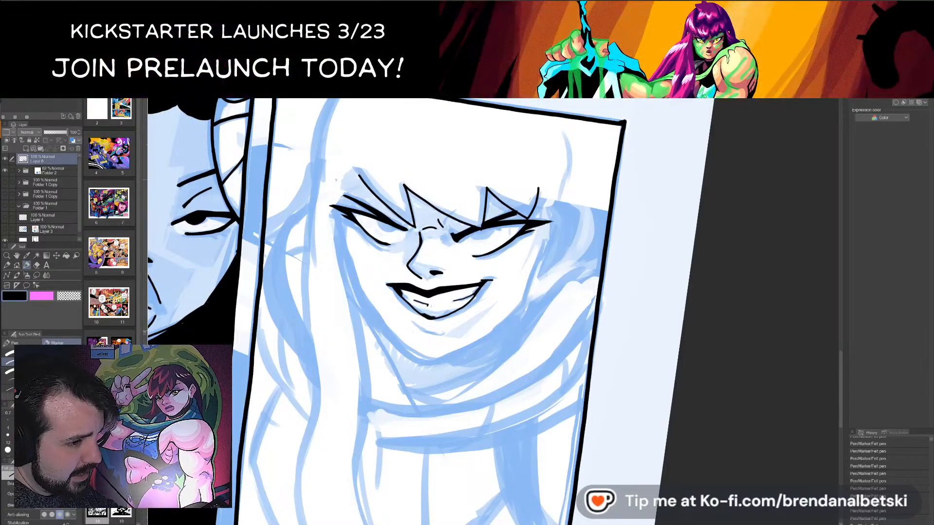
drag(336, 180, 325, 100)
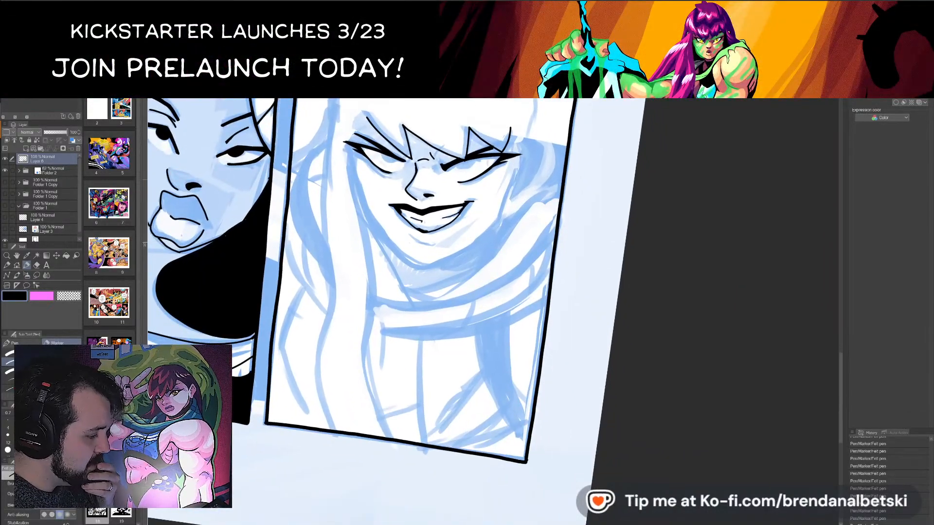
scroll(417, 271, down, 2)
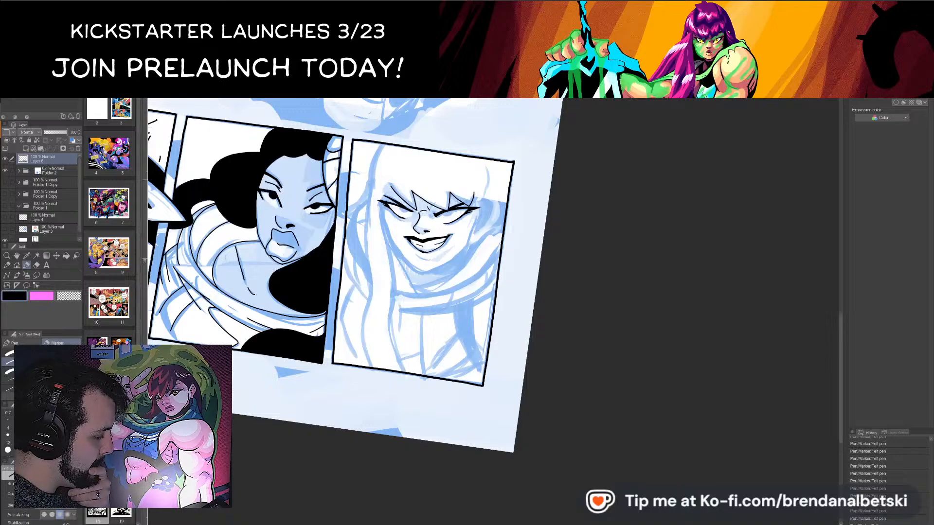
drag(423, 219, 443, 310)
scroll(494, 311, up, 2)
drag(531, 282, 492, 233)
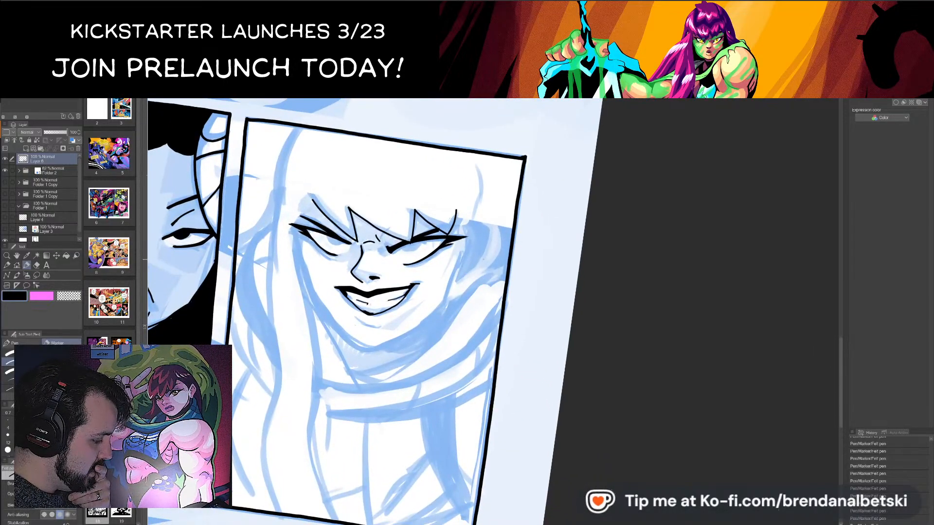
mouse_move(464, 245)
mouse_down()
mouse_move(429, 319)
mouse_move(449, 298)
mouse_up()
scroll(484, 317, up, 2)
key(ctrl+z)
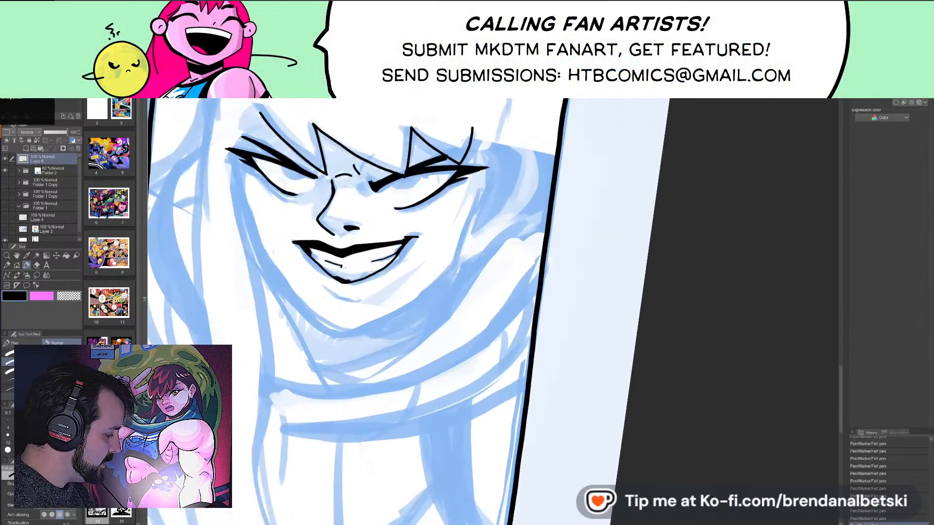
- Ink both wavy outlines of the long hair lock beside the face, running from the fringe down to the panel's lower border
scroll(390, 312, down, 3)
mouse_move(286, 142)
mouse_down()
mouse_move(264, 228)
mouse_move(327, 209)
mouse_move(340, 165)
mouse_move(317, 210)
mouse_move(326, 304)
mouse_move(314, 389)
mouse_move(324, 463)
mouse_up()
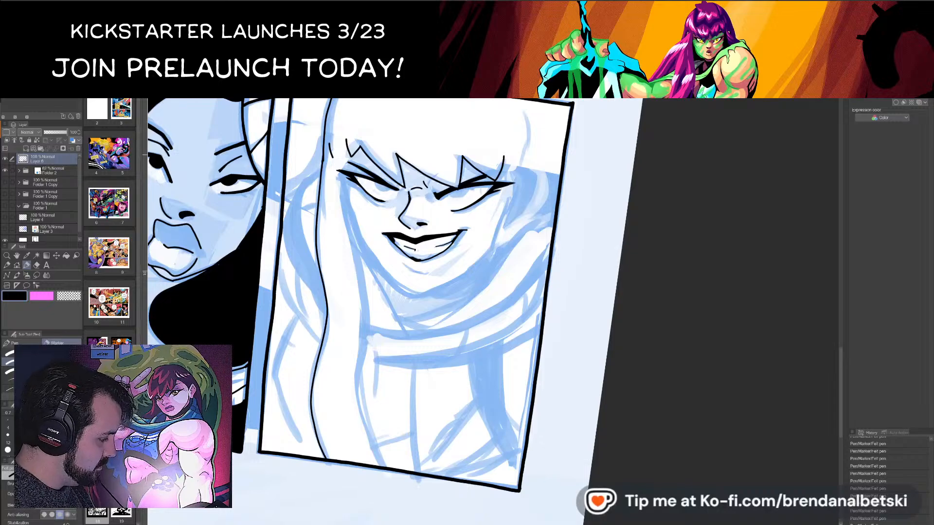
drag(340, 172, 365, 315)
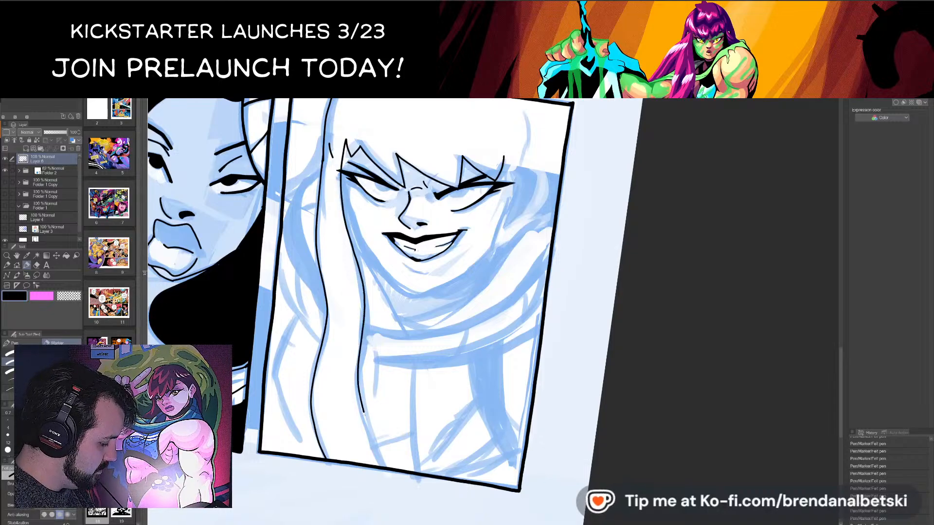
scroll(525, 394, down, 4)
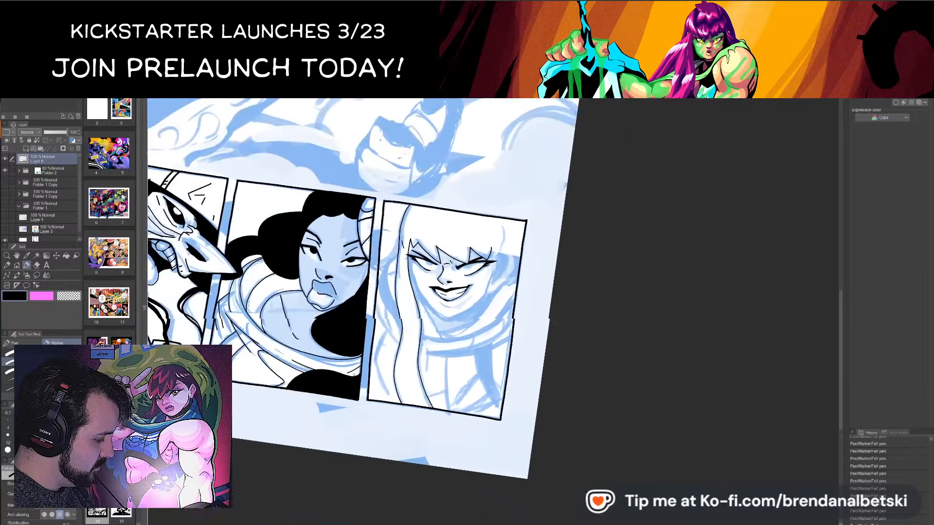
scroll(528, 298, up, 4)
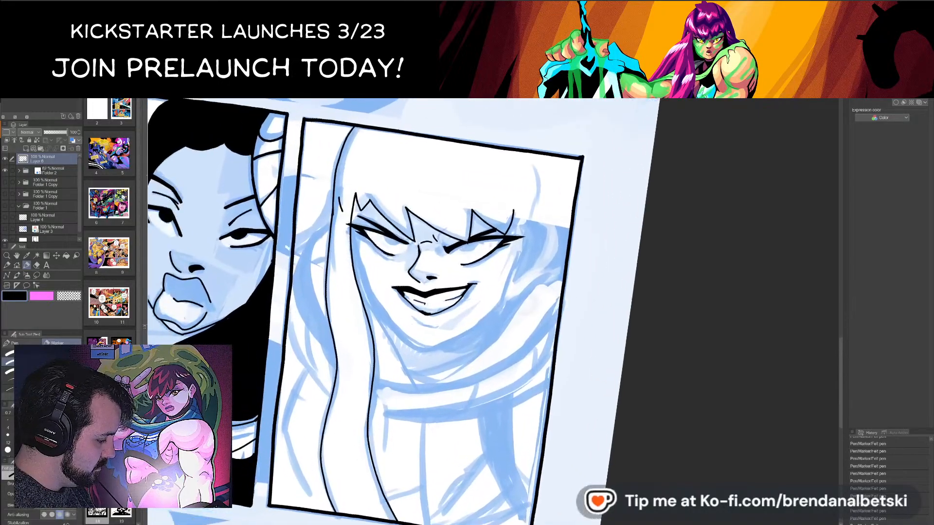
- Ink two nested curved fold lines between the long hair lock and the panel's left border
scroll(384, 311, up, 3)
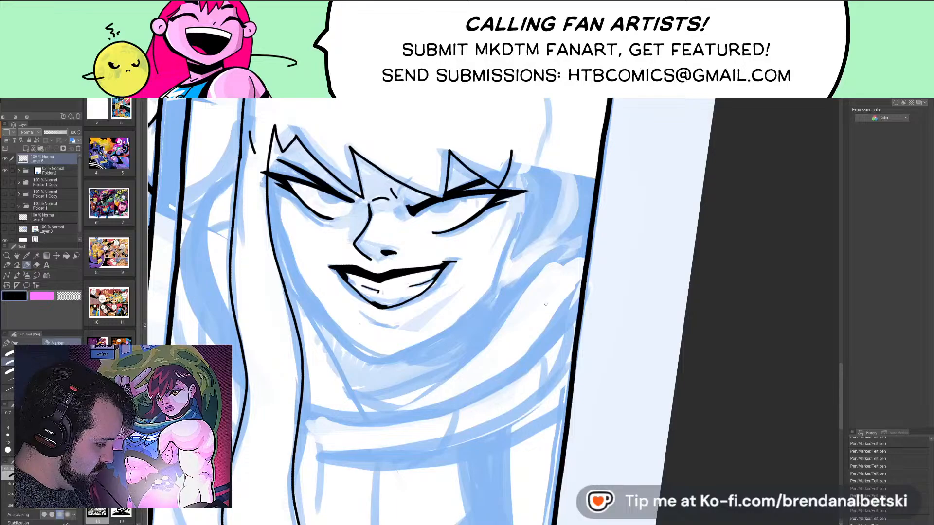
drag(546, 304, 472, 122)
scroll(472, 272, down, 3)
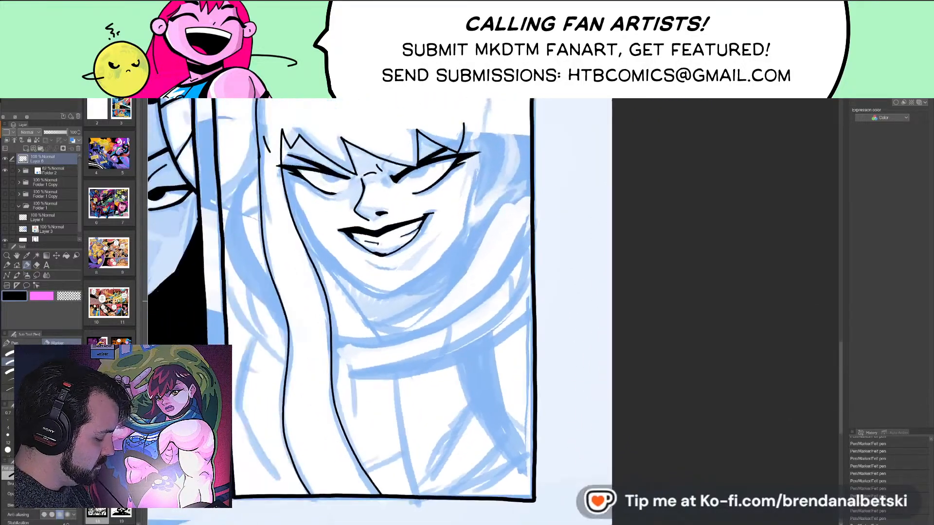
scroll(340, 312, up, 1)
drag(389, 204, 359, 177)
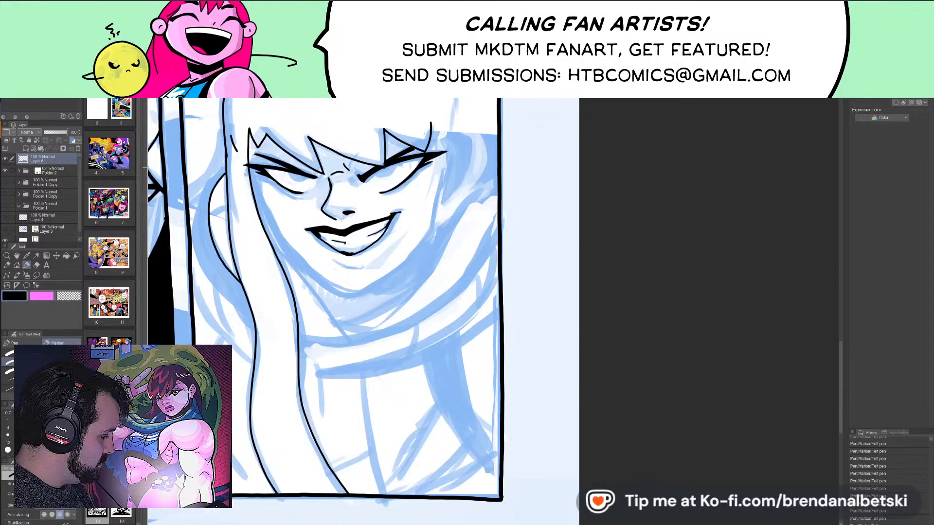
drag(202, 267, 245, 318)
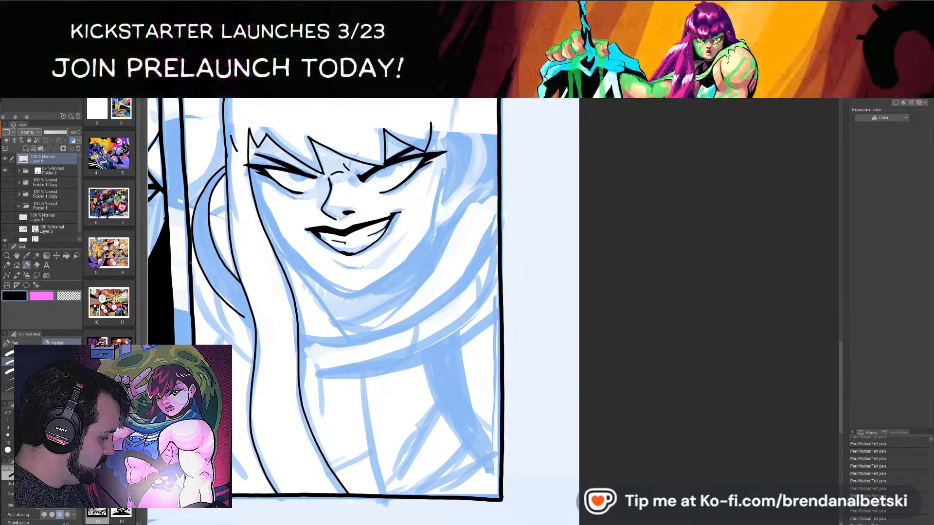
- Ink a third curved fold line from the panel's left border to the long hair lock, redoing the stroke along the sketch
mouse_move(194, 293)
mouse_down()
mouse_move(221, 334)
mouse_move(281, 327)
mouse_move(356, 372)
mouse_move(407, 330)
mouse_up()
scroll(431, 346, up, 3)
key(ctrl+z)
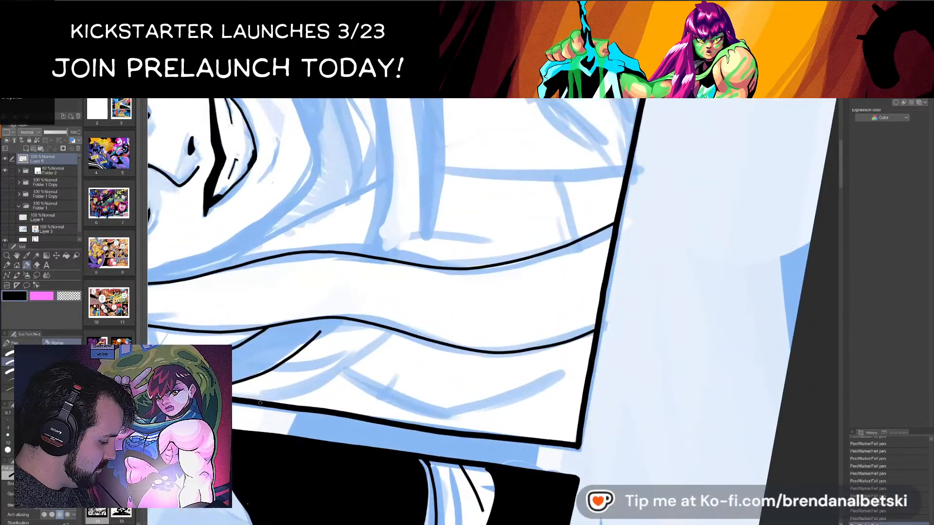
mouse_move(272, 401)
mouse_down()
mouse_move(298, 397)
mouse_move(357, 362)
mouse_up()
key(ctrl+z)
mouse_move(274, 404)
mouse_down()
mouse_move(397, 343)
mouse_move(393, 366)
mouse_up()
scroll(417, 355, up, 1)
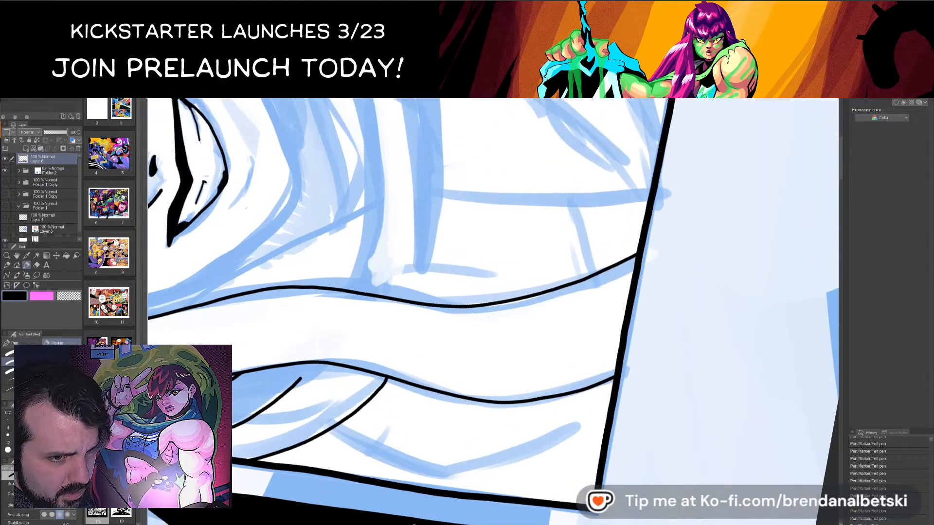
- Ink the scarf's lower edge as one long curve from the panel's right border to the hair lock
drag(536, 316, 551, 350)
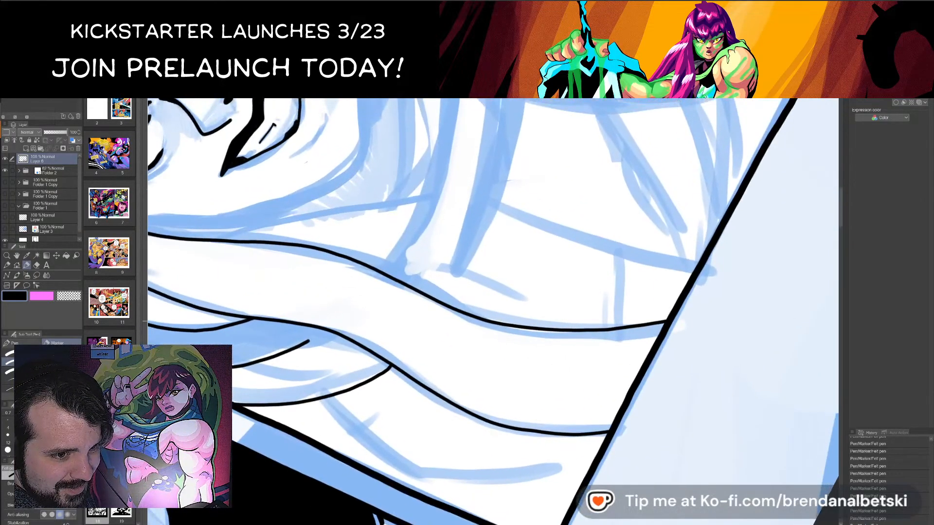
drag(511, 263, 437, 417)
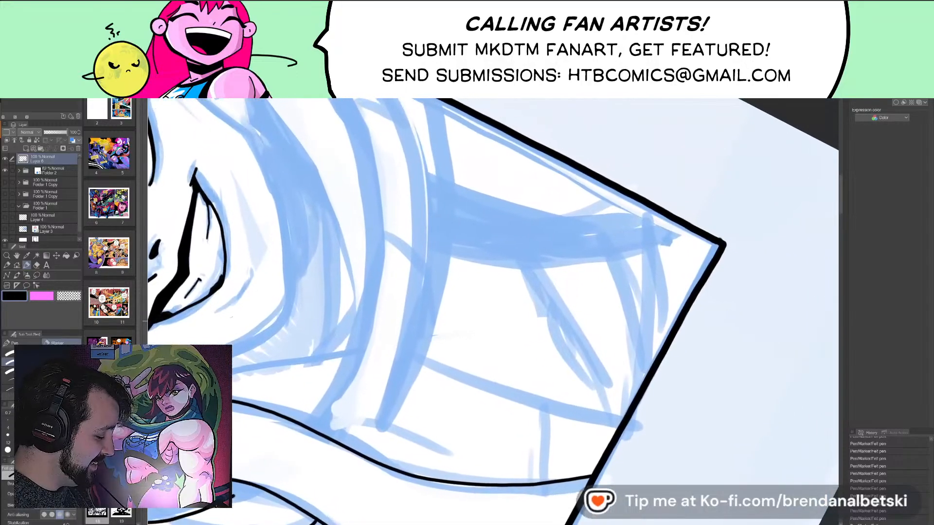
mouse_move(442, 100)
mouse_down()
mouse_move(458, 181)
mouse_move(453, 255)
mouse_move(415, 382)
mouse_up()
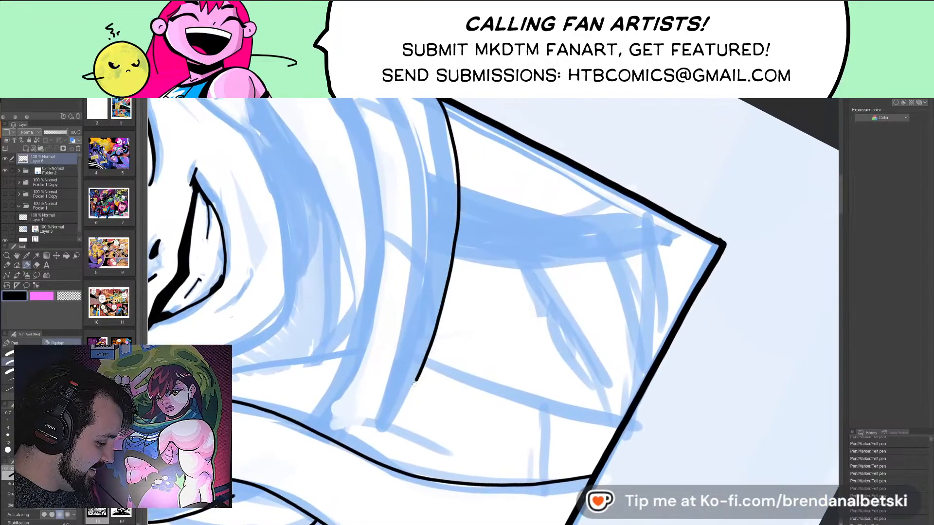
drag(498, 343, 471, 328)
drag(542, 311, 534, 343)
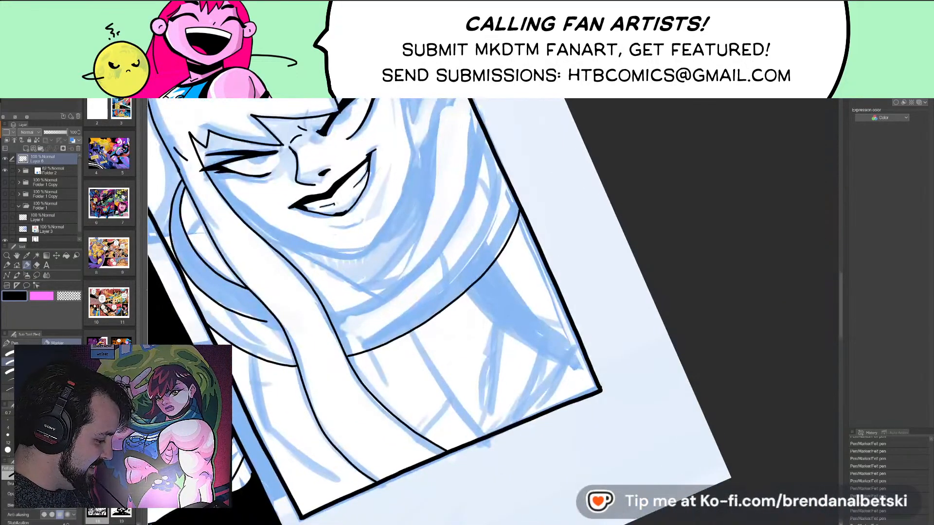
- Ink the scarf's upper edge and lengthwise fold lines below the chin, adding curved creases across the band
drag(487, 291, 537, 352)
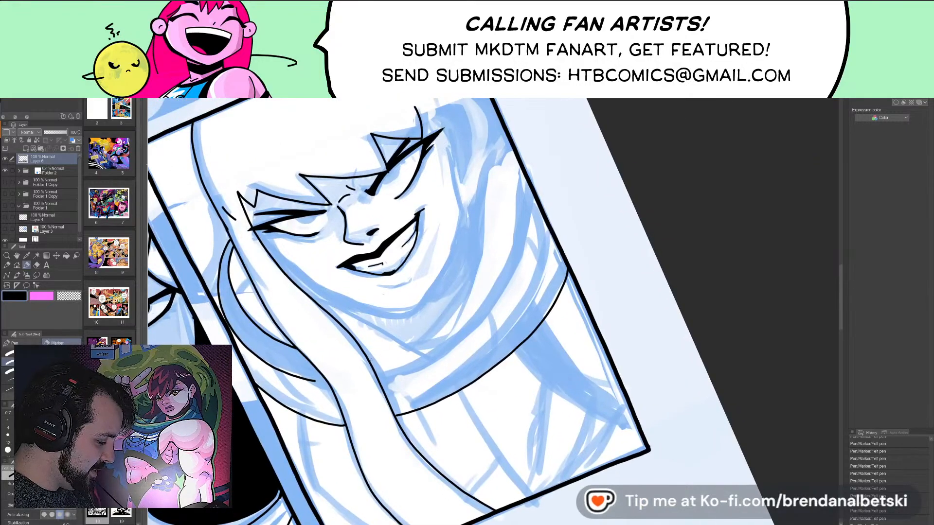
mouse_move(370, 359)
mouse_down()
mouse_move(490, 287)
mouse_move(523, 201)
mouse_up()
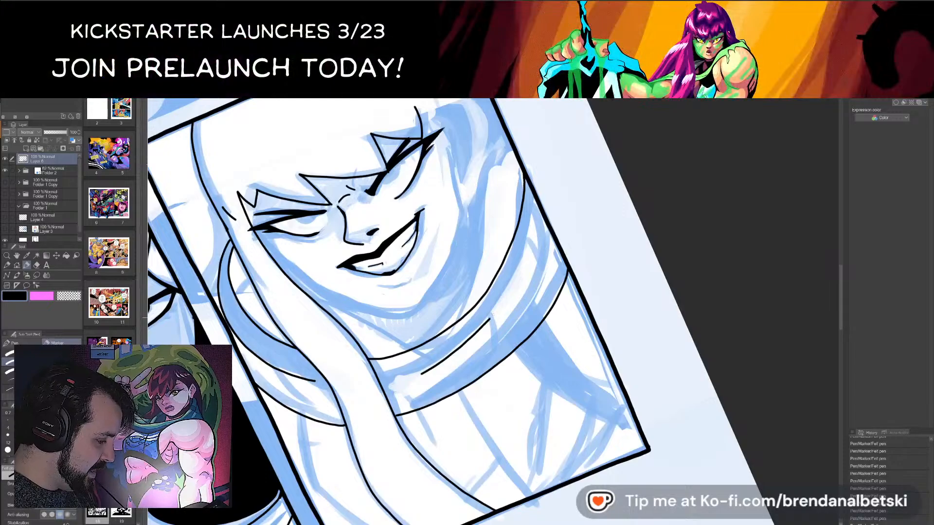
mouse_move(539, 272)
mouse_down()
mouse_move(488, 354)
mouse_move(414, 408)
mouse_up()
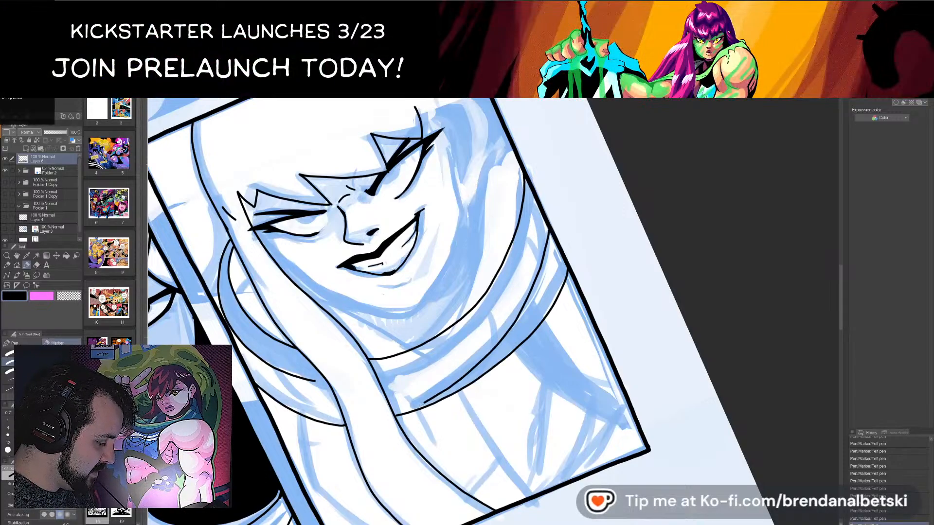
drag(482, 303, 492, 349)
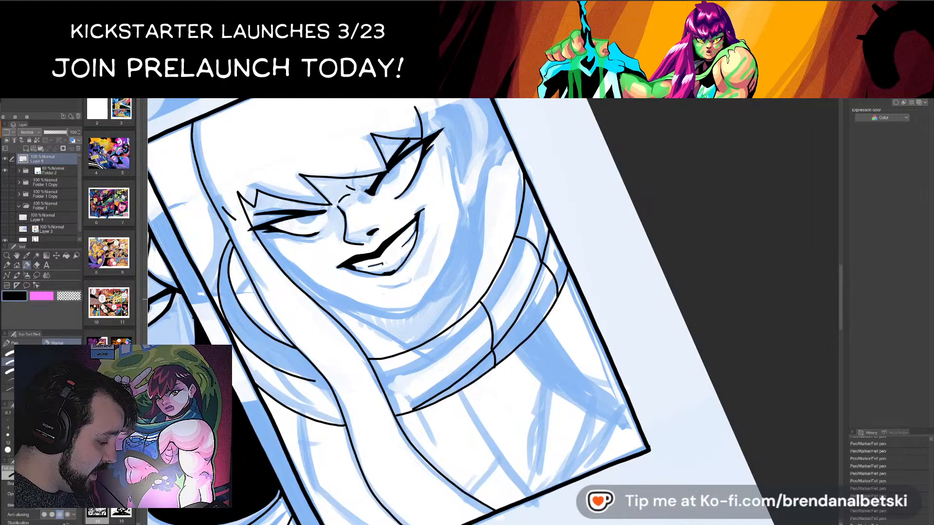
drag(512, 332, 438, 392)
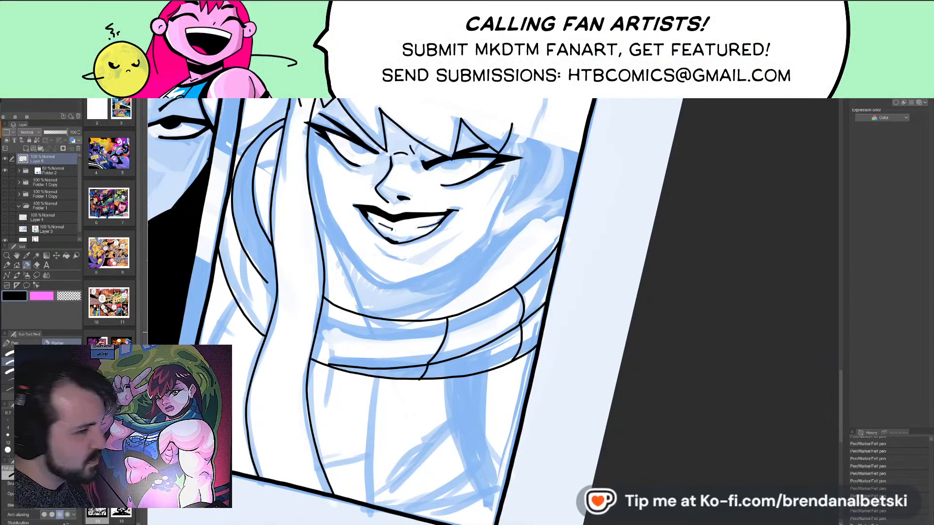
- Undo the two separate jaw strokes and re-ink the chin and right cheek as one joined contour
scroll(462, 311, up, 3)
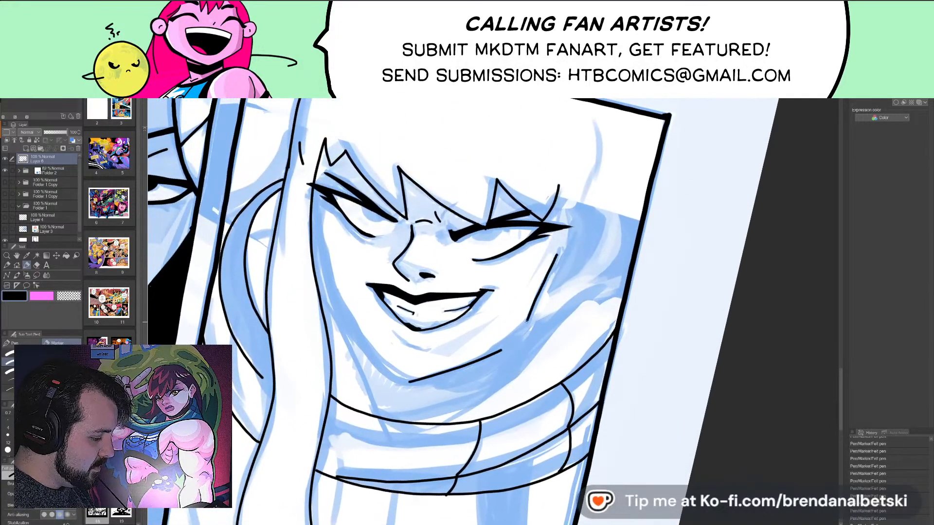
key(ctrl+z)
key(ctrl+z)
drag(410, 381, 516, 334)
drag(556, 254, 514, 336)
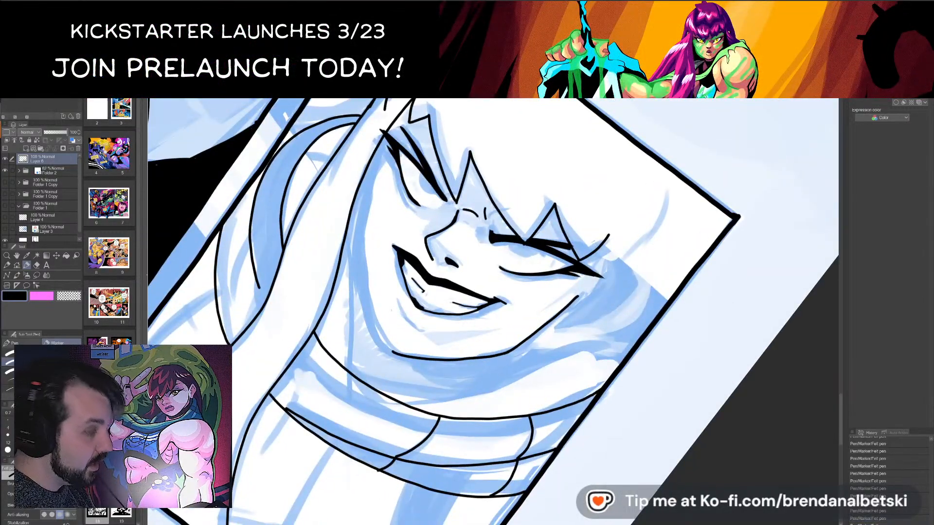
- Try to ink the left cheek and jaw contour from the outer eye down to the chin, redoing the stroke along the sketch
mouse_move(369, 163)
mouse_down()
mouse_move(359, 272)
mouse_move(368, 327)
mouse_up()
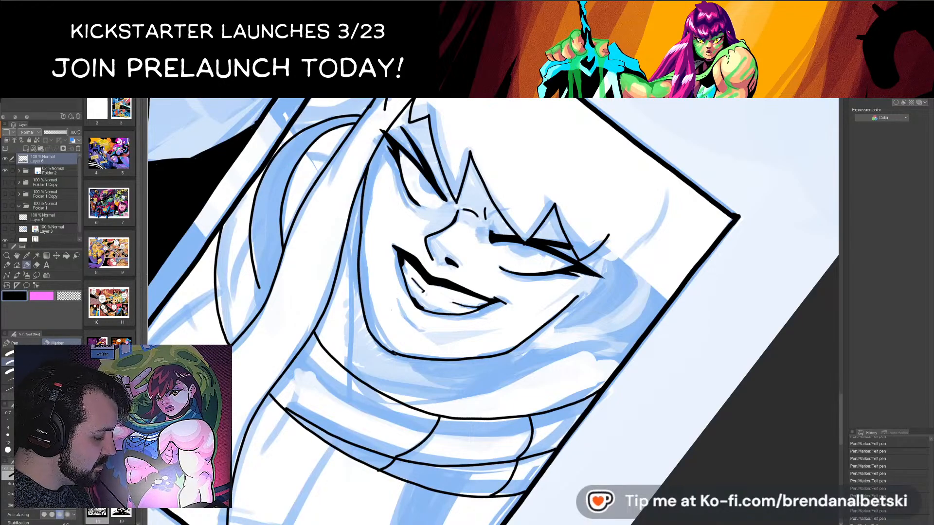
key(ctrl+z)
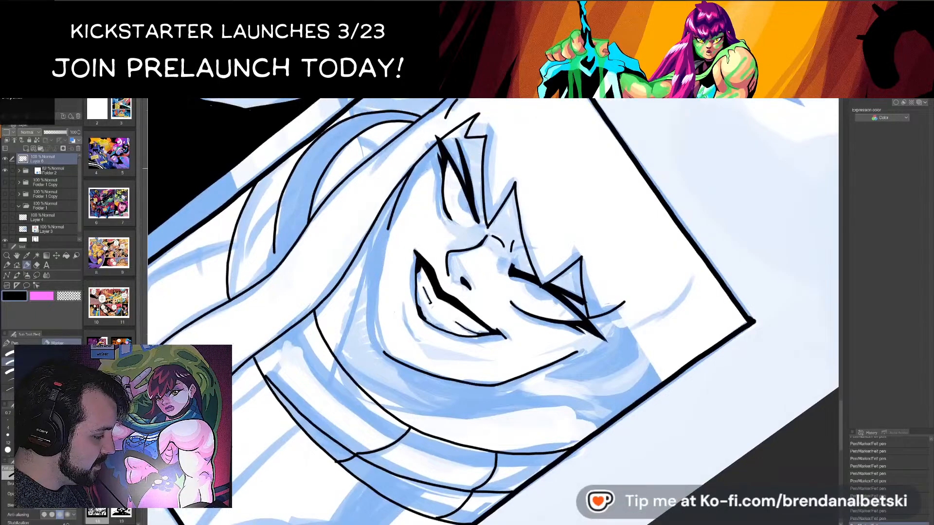
key(ctrl+z)
mouse_move(434, 150)
mouse_down()
mouse_move(395, 217)
mouse_move(379, 279)
mouse_move(378, 340)
mouse_up()
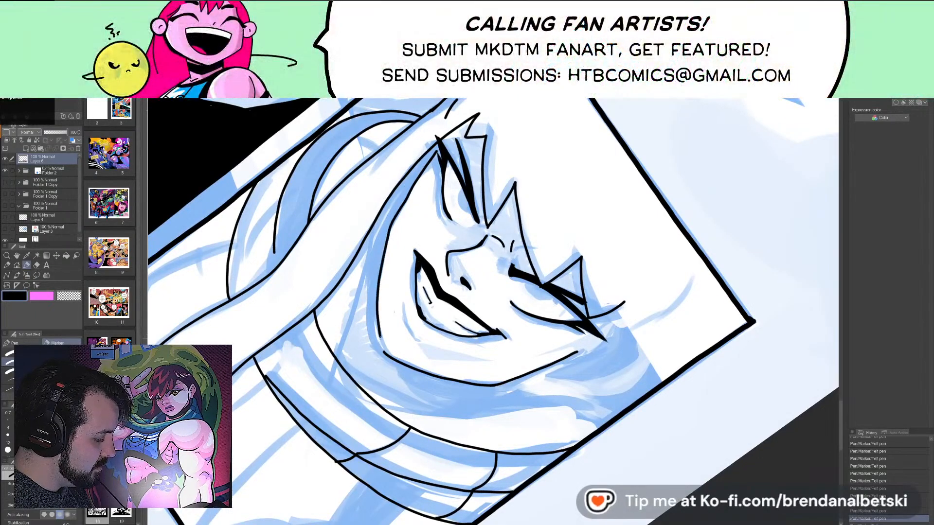
key(ctrl+z)
drag(431, 158, 392, 234)
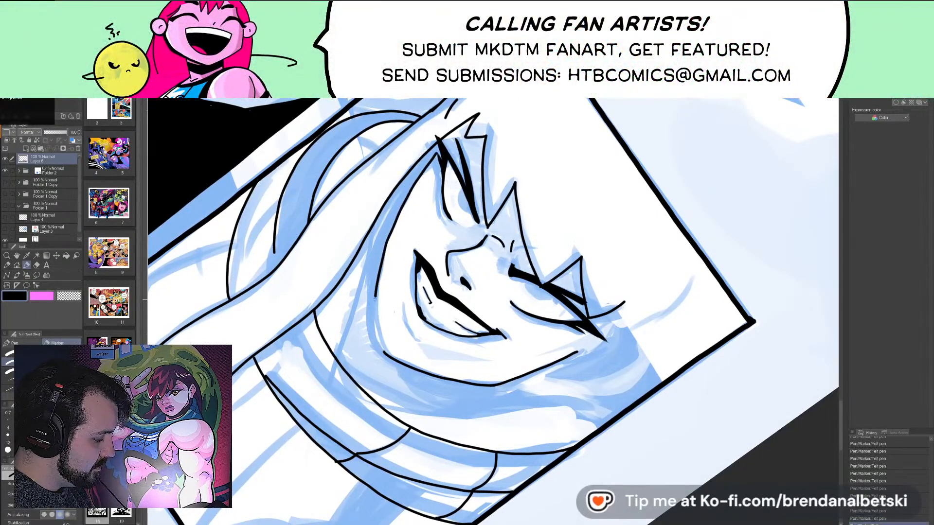
drag(380, 346, 384, 355)
- Compare the inked third panel against its blue sketch at different sizes, hiding the sketch folder and showing it again
scroll(491, 311, down, 5)
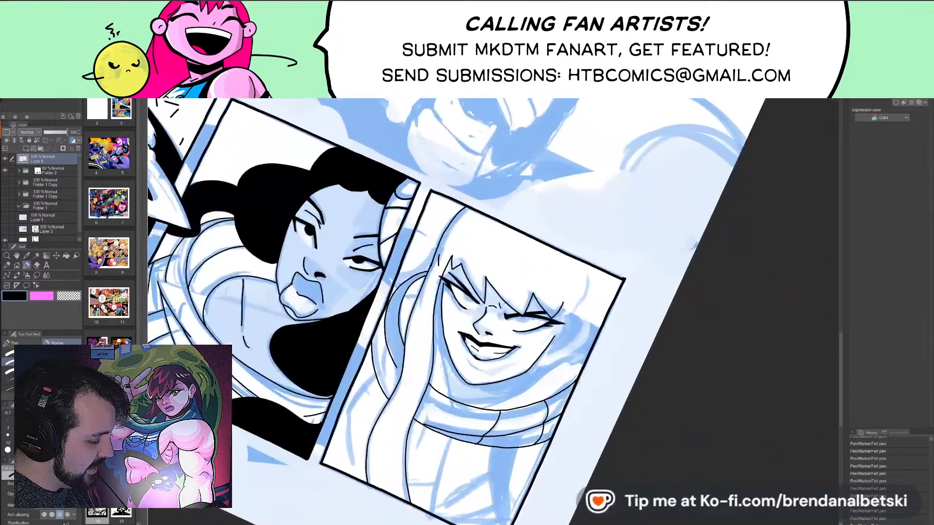
scroll(462, 341, down, 3)
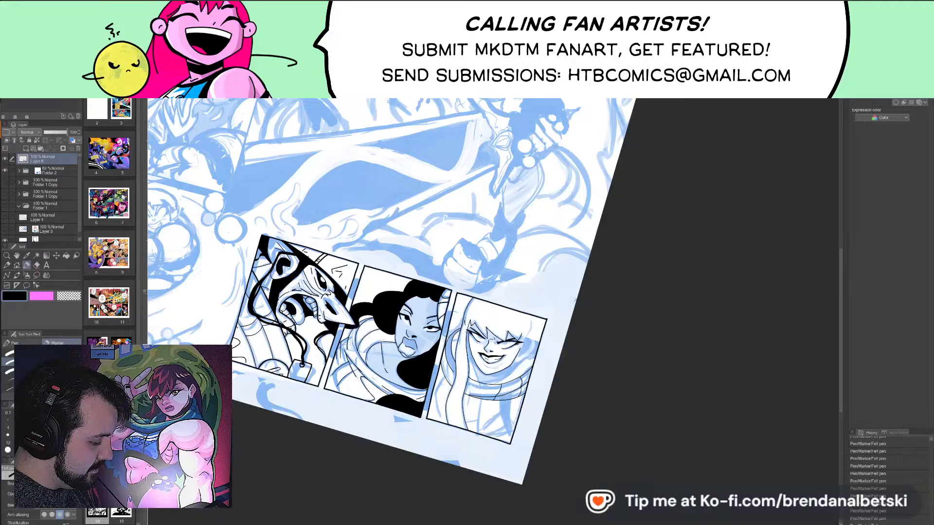
scroll(491, 340, up, 8)
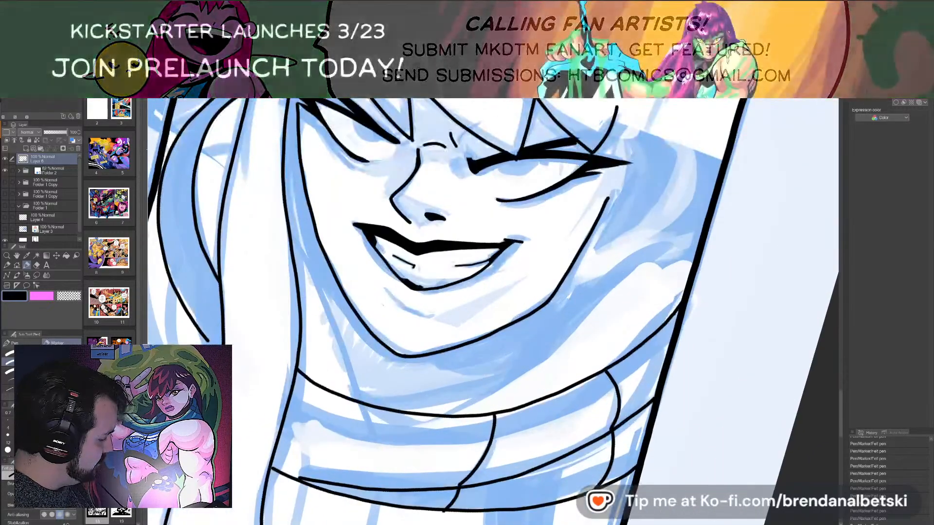
scroll(492, 312, down, 5)
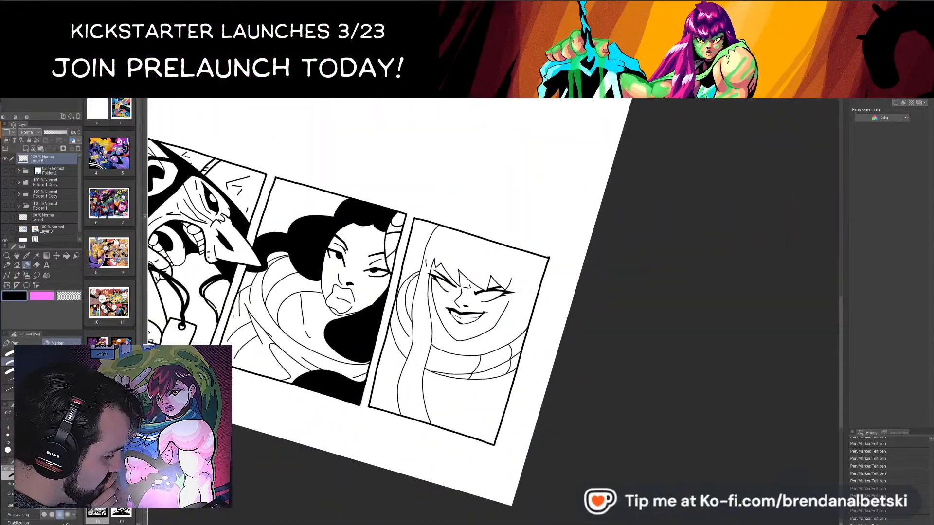
scroll(467, 292, up, 4)
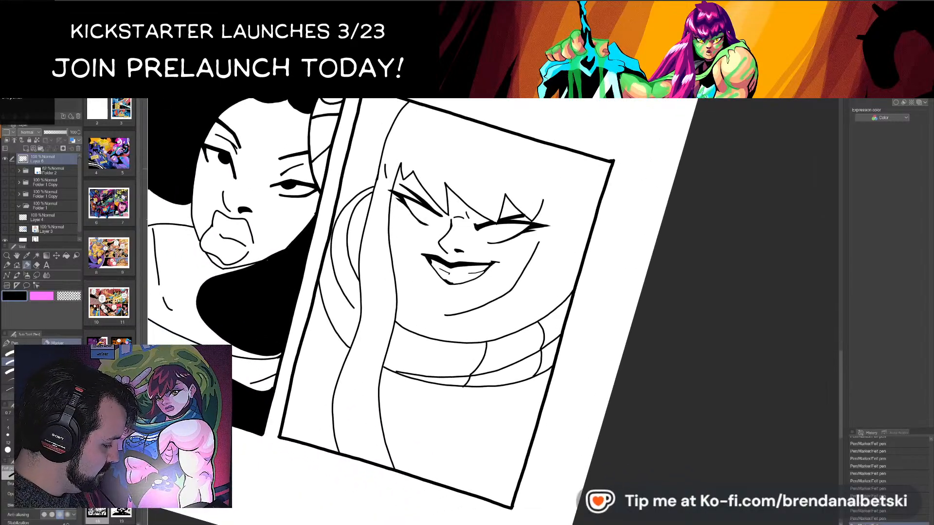
click(6, 171)
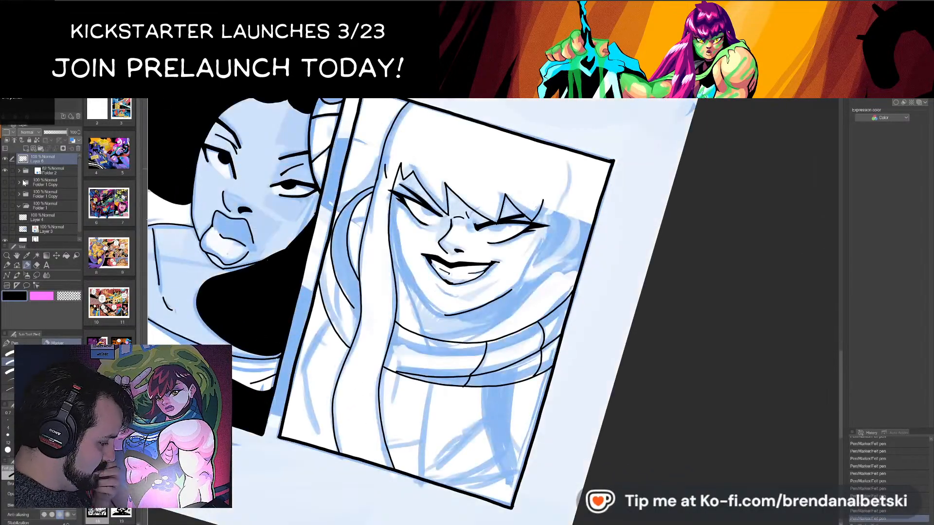
scroll(556, 159, up, 3)
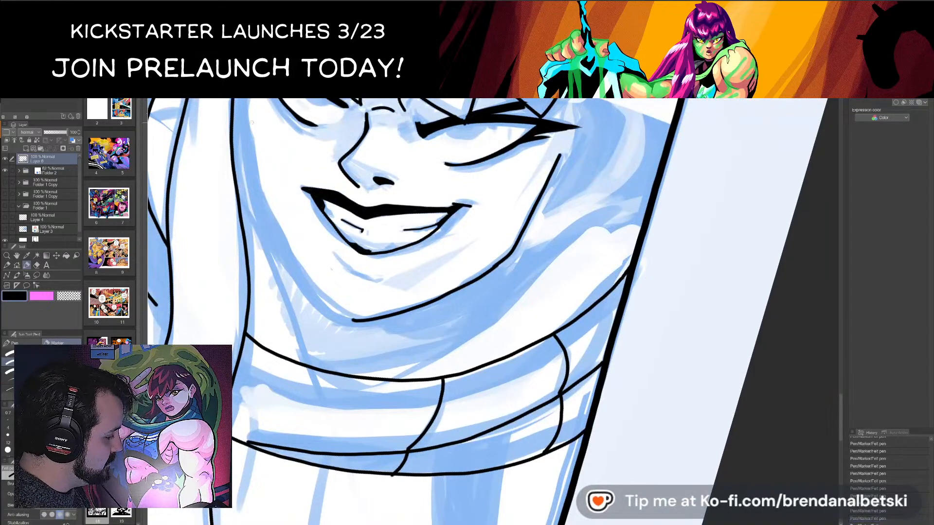
- Try to ink the left jawline again and a second contour inside the right cheek
drag(251, 167, 240, 192)
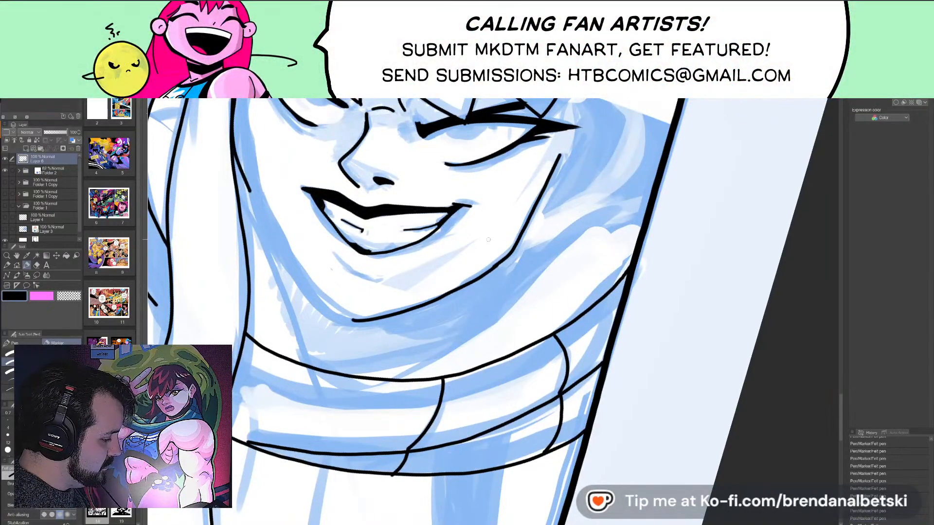
mouse_move(492, 237)
mouse_down()
mouse_move(543, 182)
mouse_move(554, 162)
mouse_up()
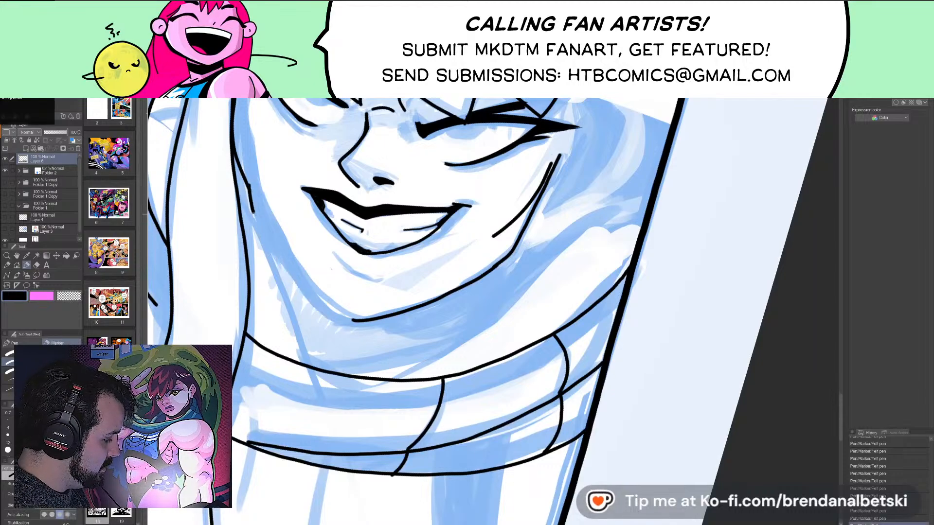
scroll(354, 319, down, 5)
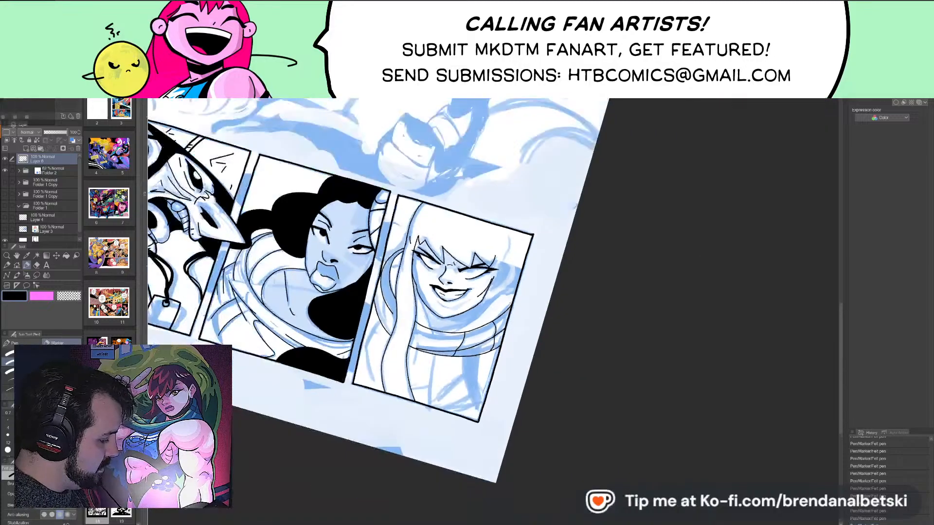
scroll(354, 319, up, 3)
scroll(457, 278, up, 2)
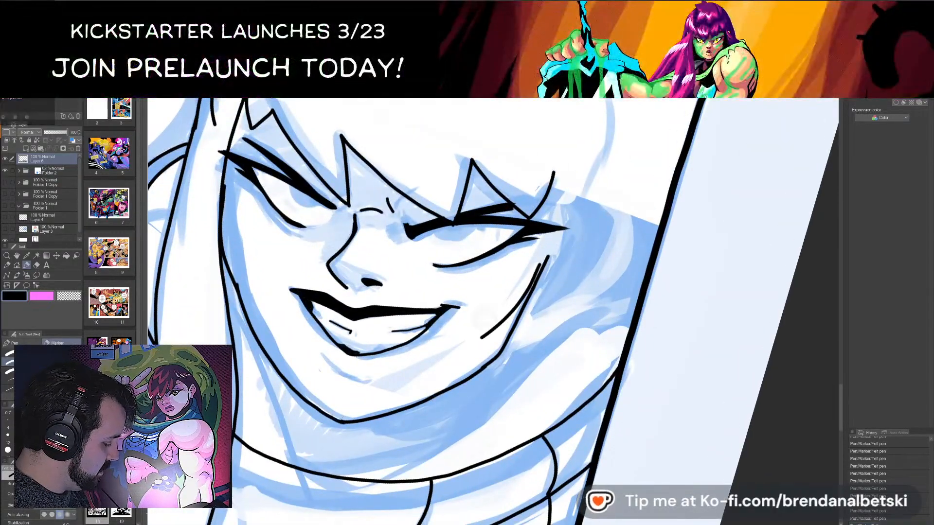
scroll(255, 337, down, 3)
scroll(353, 319, down, 1)
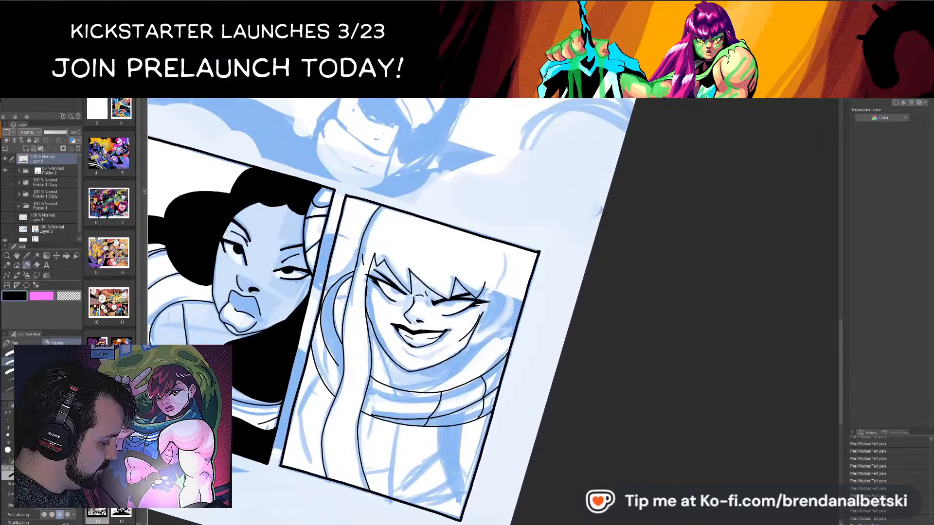
- Undo the left jaw and upper right cheek strokes while reviewing the linework with the blue sketch temporarily hidden
click(7, 171)
scroll(469, 349, down, 5)
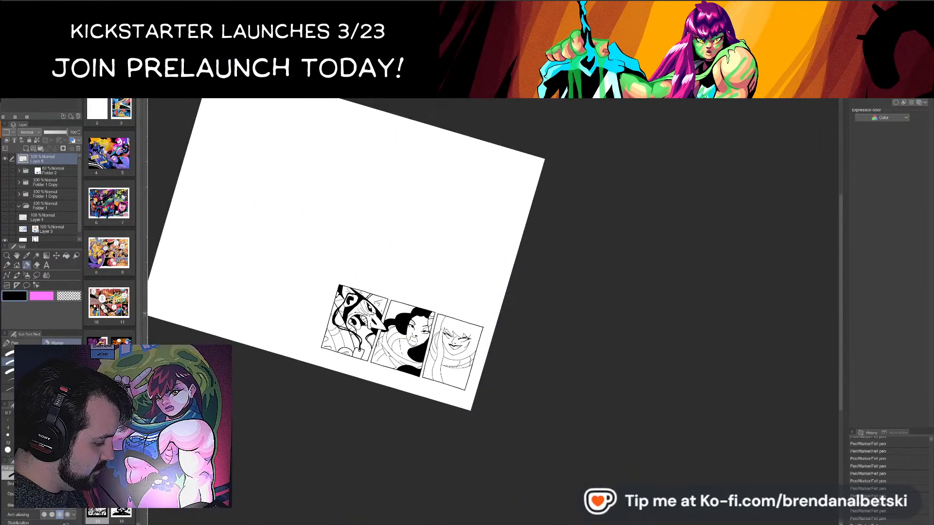
scroll(460, 344, up, 8)
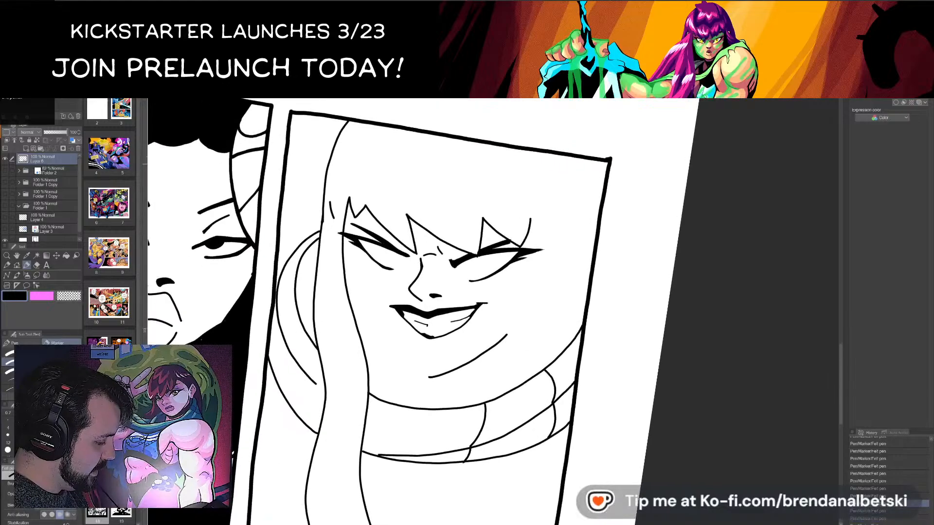
click(7, 171)
scroll(662, 414, up, 2)
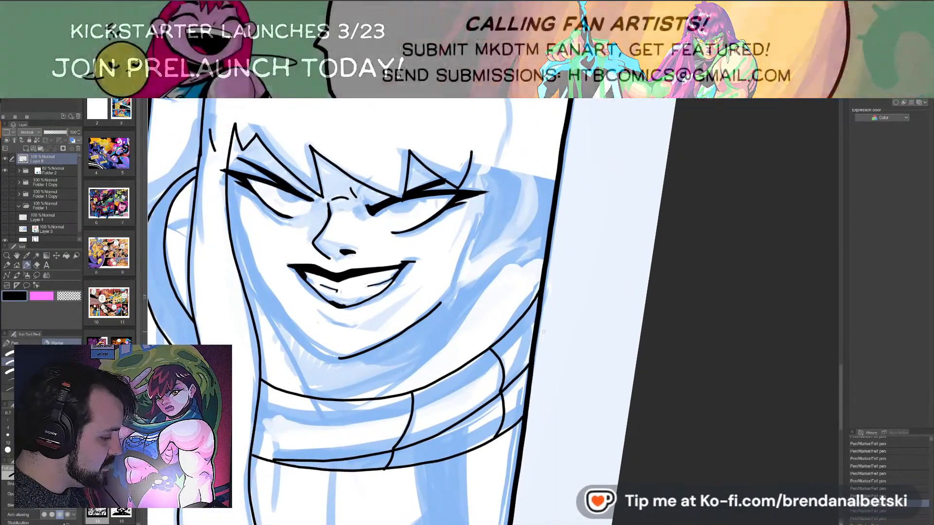
- On the top sketch layer inside Folder 2, erase and redraw the right cheek contour and the hair beside it in pencil
click(53, 229)
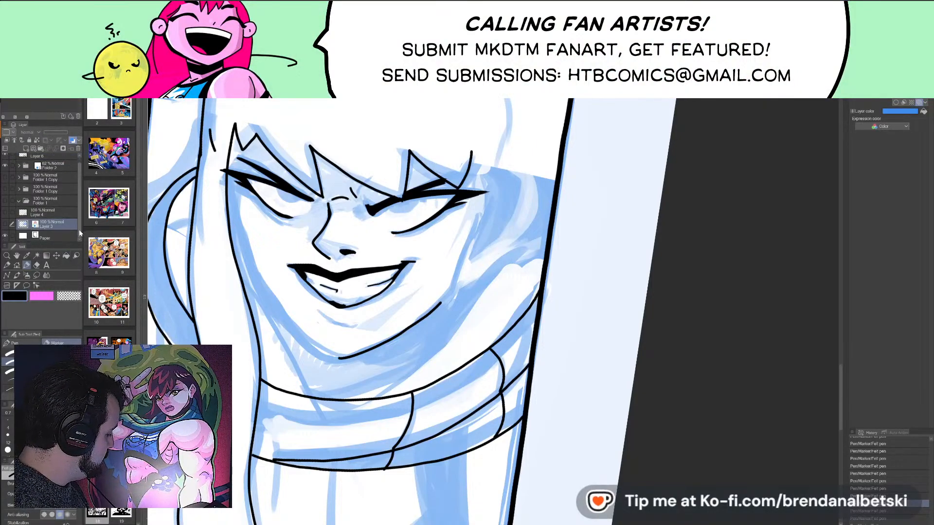
click(20, 171)
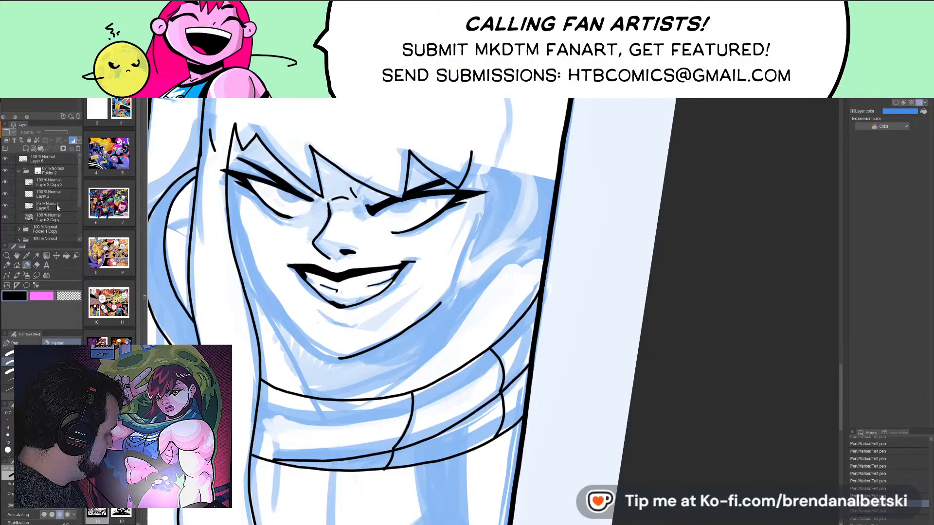
click(49, 183)
key(p)
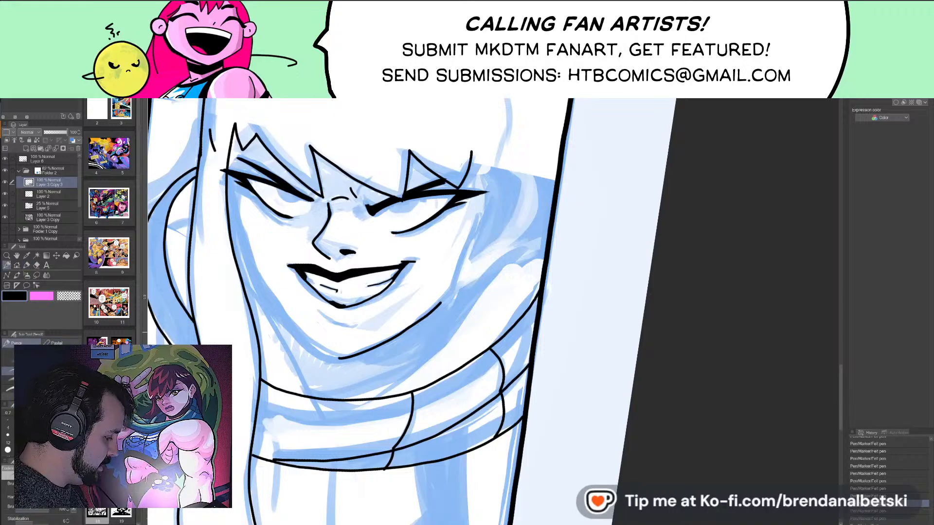
key(c)
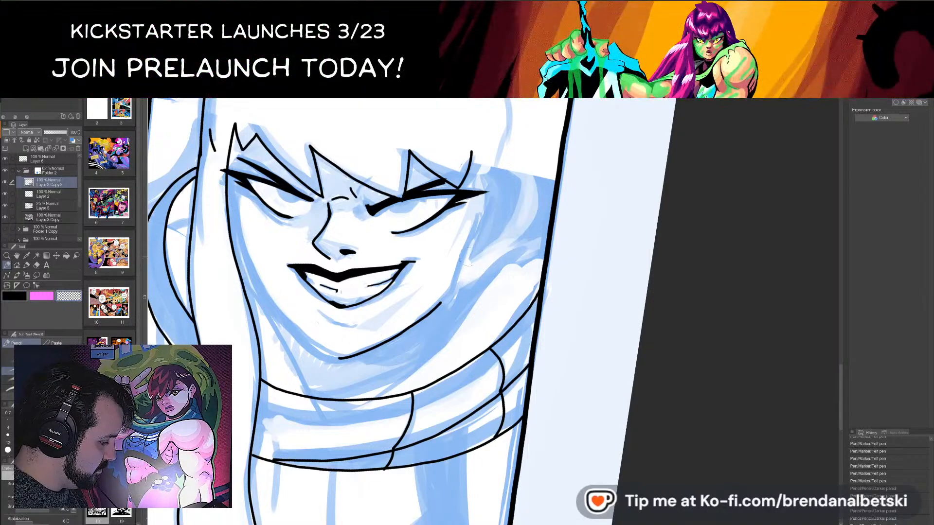
mouse_move(465, 260)
mouse_down()
mouse_move(478, 212)
mouse_move(455, 285)
mouse_up()
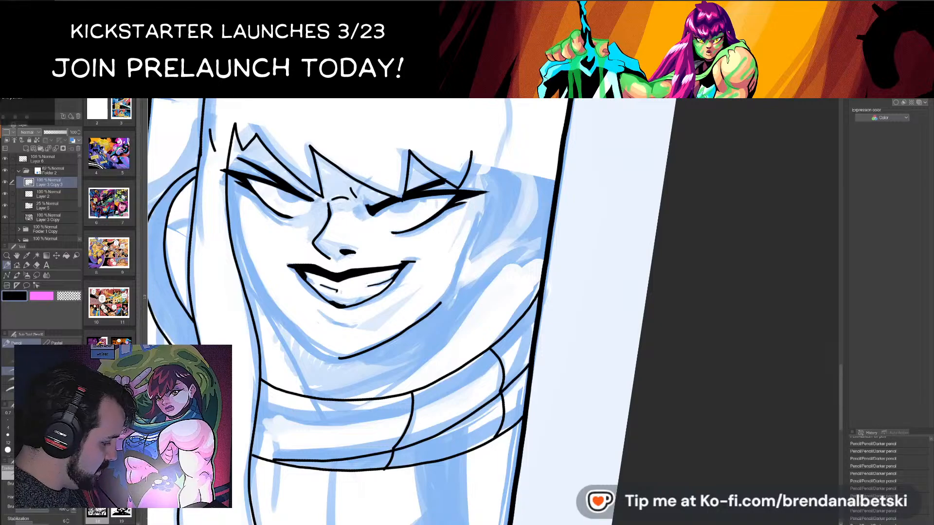
drag(499, 242, 488, 252)
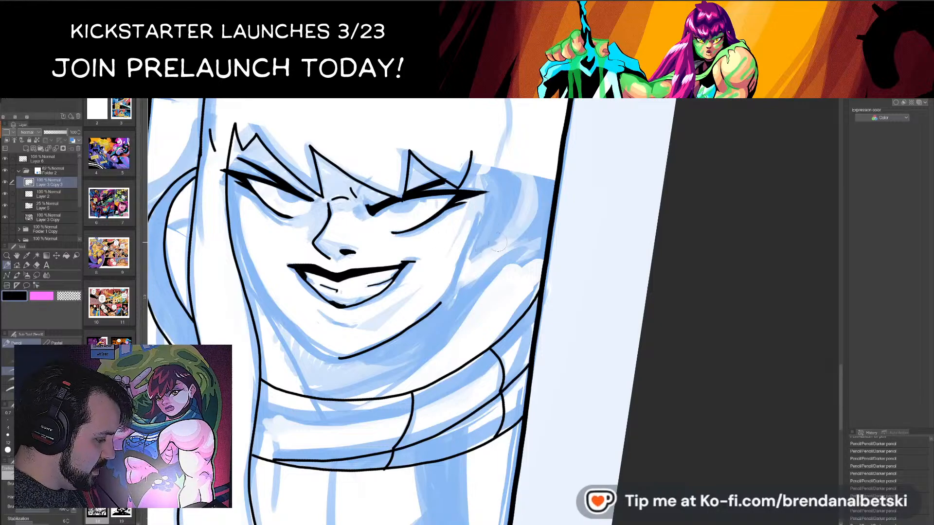
mouse_move(532, 175)
mouse_down()
mouse_move(497, 249)
mouse_move(511, 235)
mouse_up()
mouse_move(532, 177)
mouse_down()
mouse_move(504, 183)
mouse_move(483, 246)
mouse_up()
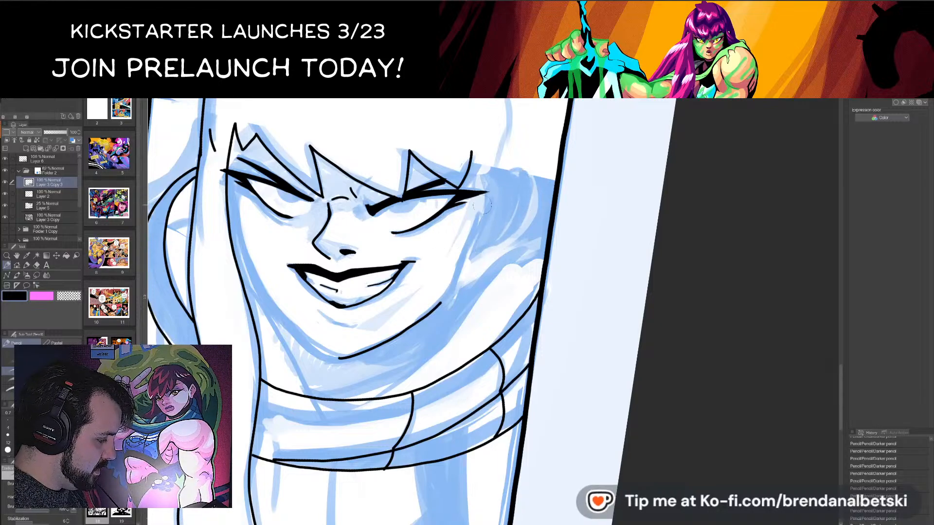
drag(484, 206, 455, 344)
- Sketch the scarf's fold beside the right cheek and a side hair strand running down along the panel's right border
scroll(506, 229, down, 3)
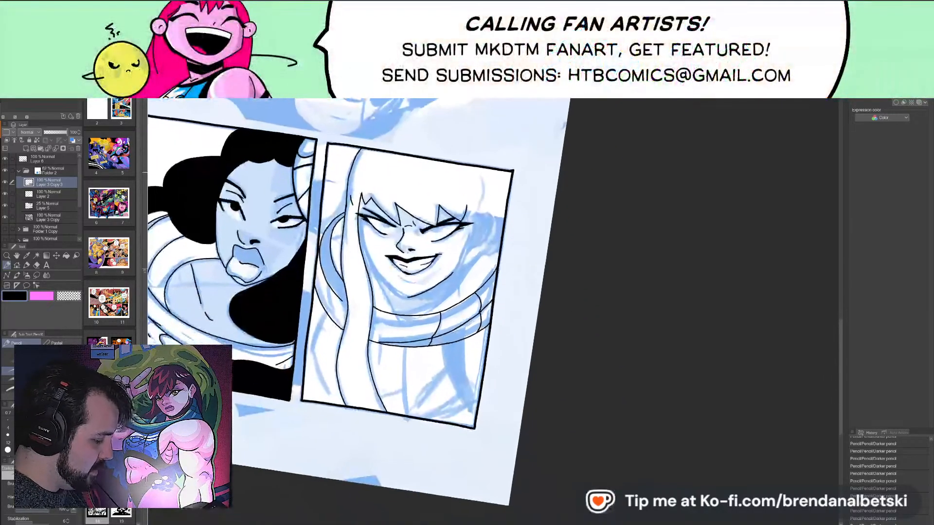
scroll(524, 275, up, 3)
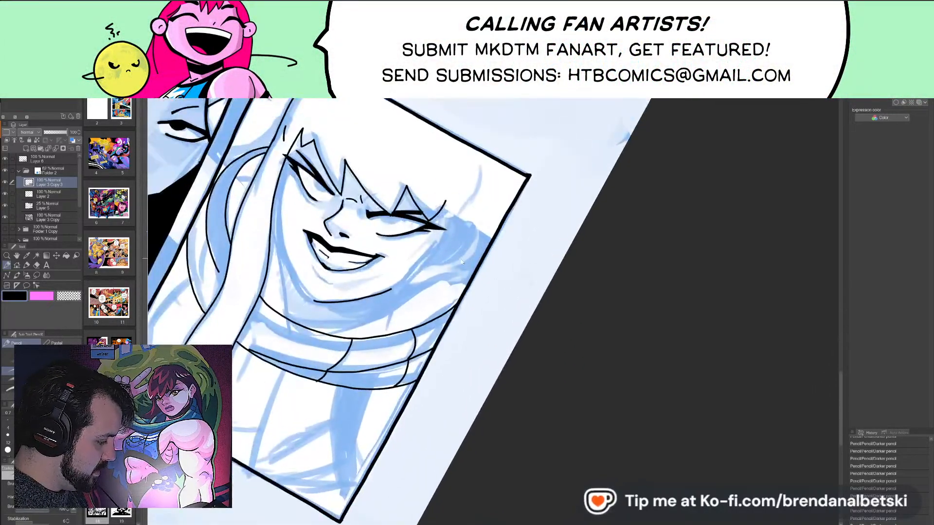
mouse_move(405, 306)
mouse_down()
mouse_move(453, 292)
mouse_move(438, 244)
mouse_move(470, 195)
mouse_move(474, 287)
mouse_move(445, 267)
mouse_up()
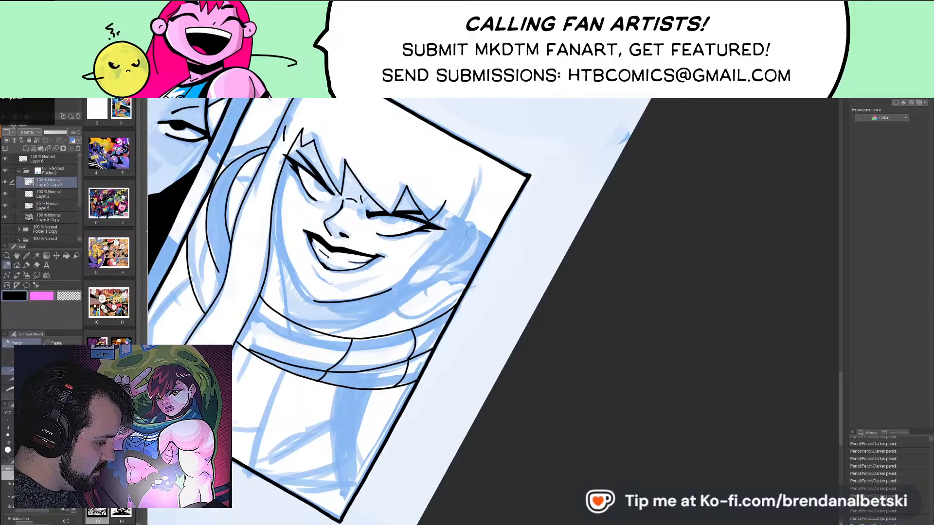
mouse_move(472, 234)
mouse_down()
mouse_move(465, 269)
mouse_move(428, 303)
mouse_move(447, 309)
mouse_move(440, 275)
mouse_move(489, 205)
mouse_move(493, 182)
mouse_move(497, 197)
mouse_move(502, 164)
mouse_up()
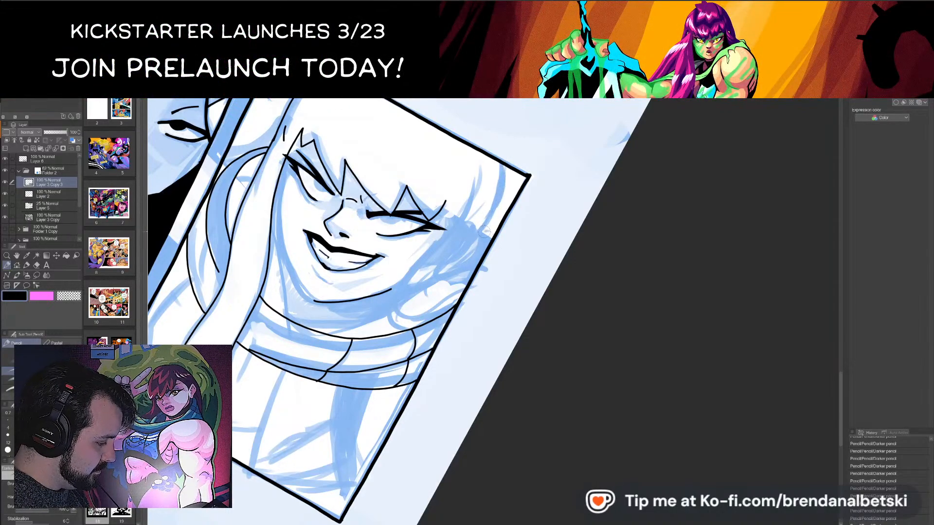
drag(494, 220, 516, 197)
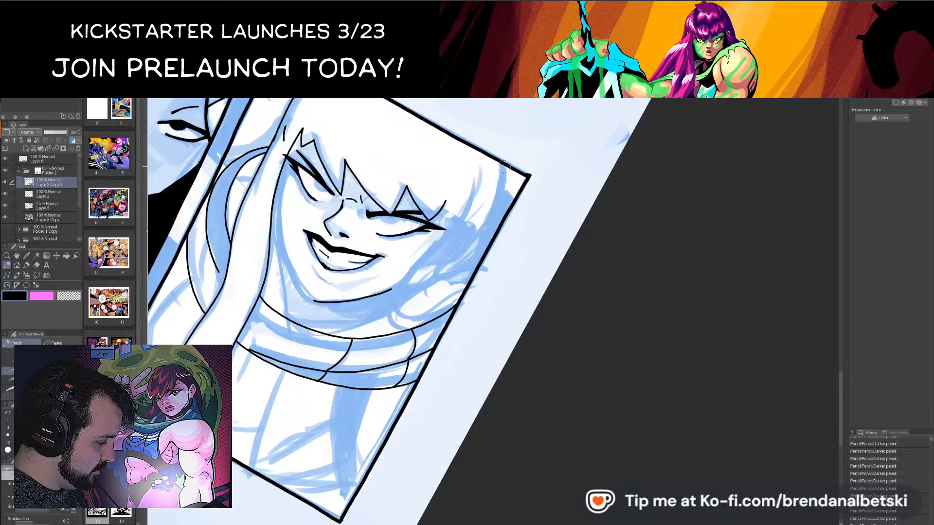
key(ctrl+minus)
key(ctrl+minus)
key(ctrl+minus)
key(ctrl+minus)
key(ctrl+at)
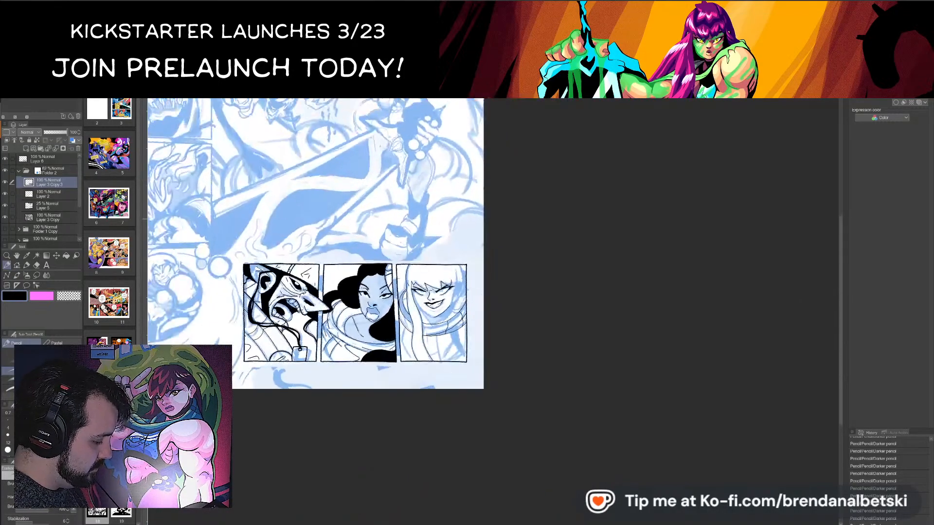
- Refine the side hair sketch and erase the blue shading between the right cheek and the panel border
key(ctrl+plus)
key(ctrl+plus)
key(ctrl+plus)
mouse_move(417, 272)
mouse_down()
mouse_move(380, 252)
mouse_move(370, 291)
mouse_up()
key(c)
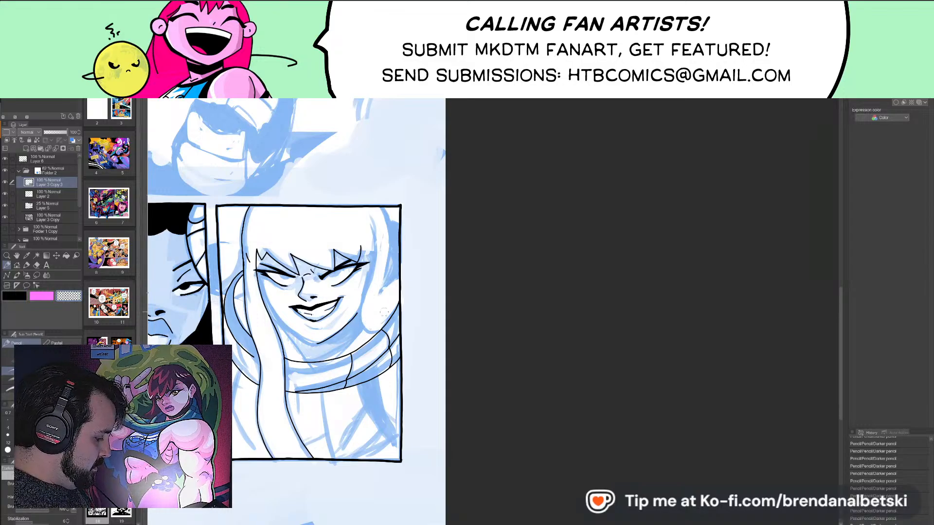
scroll(440, 282, down, 5)
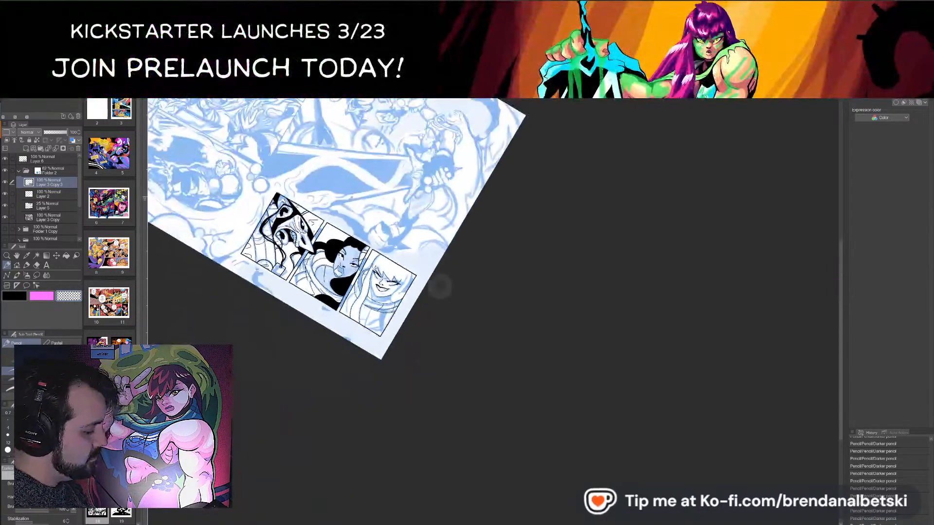
scroll(440, 282, up, 5)
key(minus)
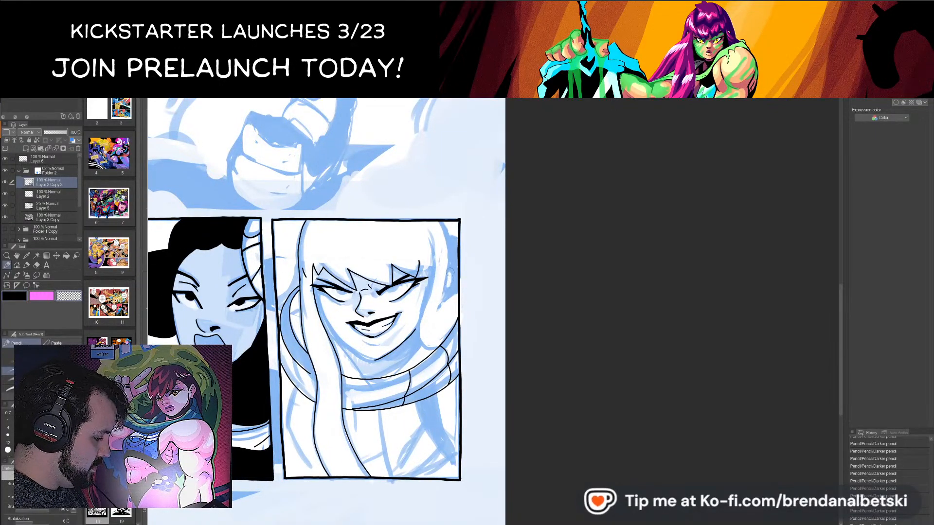
- On the top ink layer, ink the third panel's left jaw contour from the side hair down to the chin with the felt pen
key(p)
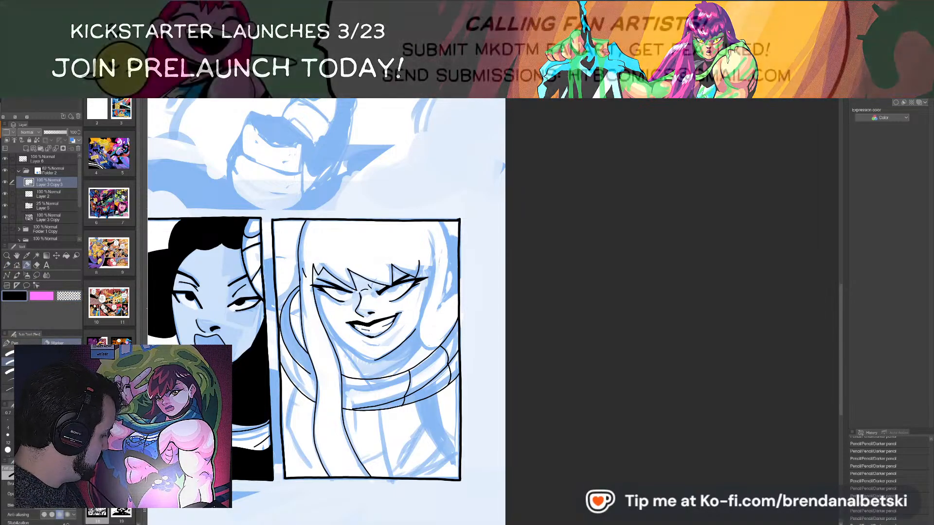
click(70, 164)
key(ctrl+plus)
drag(480, 300, 560, 253)
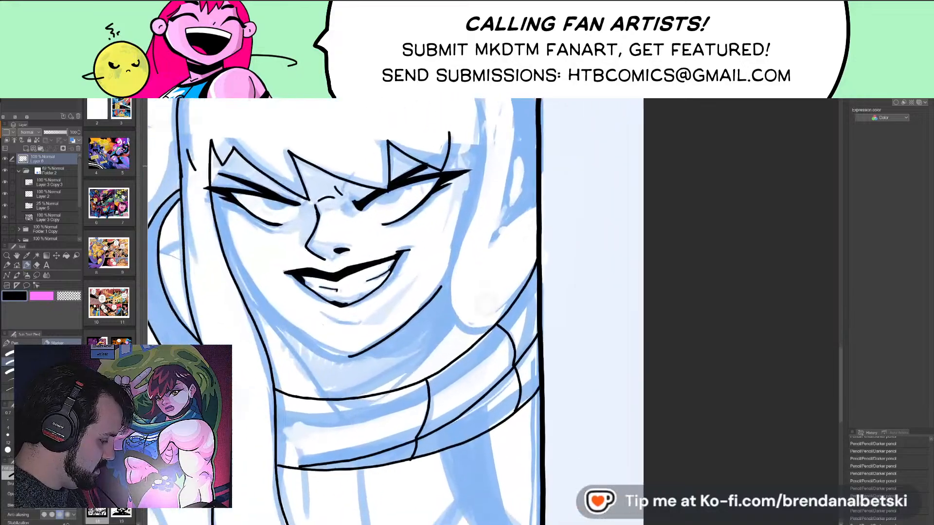
drag(487, 272, 484, 303)
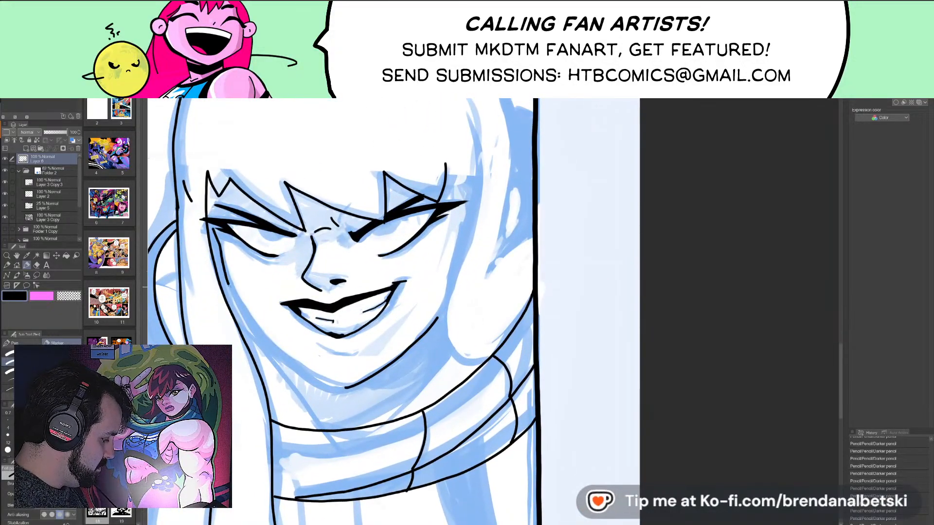
key(ctrl+z)
drag(260, 338, 306, 376)
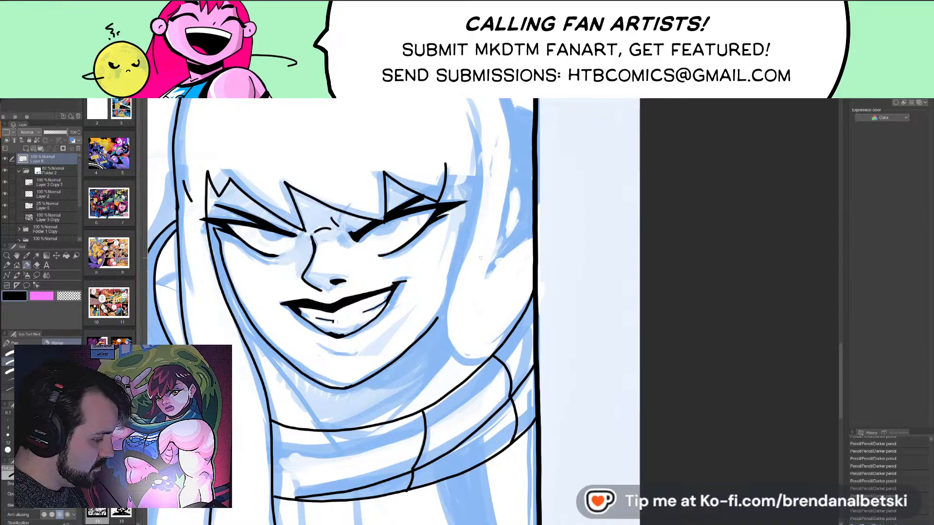
- Ink the right cheek contour, the outer hair strand and the small pointed shape beside the third panel's right border
mouse_move(467, 246)
mouse_down()
mouse_move(421, 208)
mouse_move(430, 235)
mouse_move(447, 203)
mouse_move(351, 351)
mouse_move(373, 386)
mouse_up()
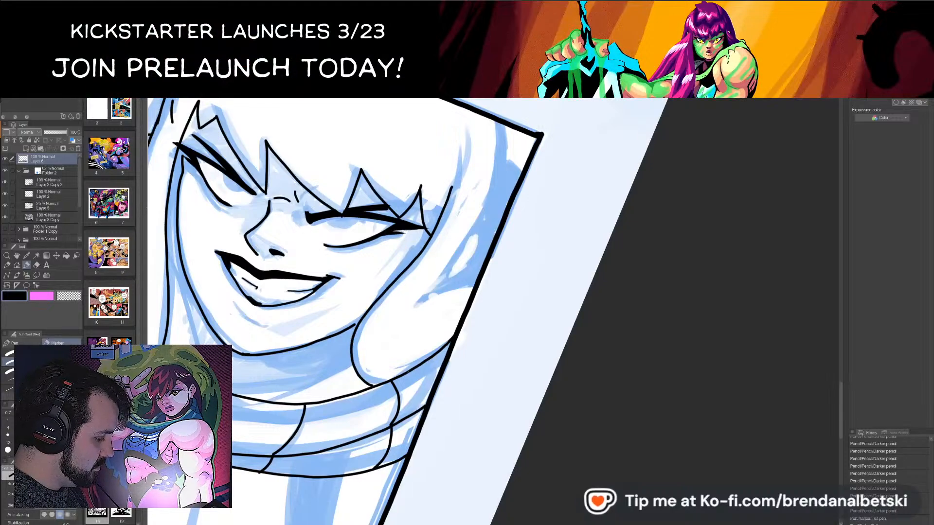
mouse_move(489, 199)
mouse_down()
mouse_move(407, 314)
mouse_move(420, 300)
mouse_move(480, 286)
mouse_move(451, 272)
mouse_move(488, 211)
mouse_move(505, 162)
mouse_move(506, 124)
mouse_up()
key(ctrl+z)
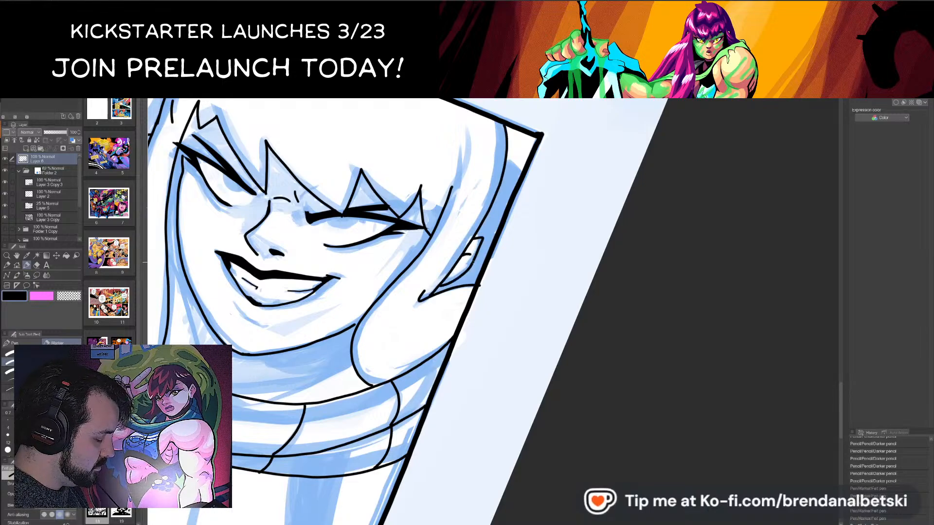
drag(507, 160, 523, 176)
scroll(447, 316, down, 3)
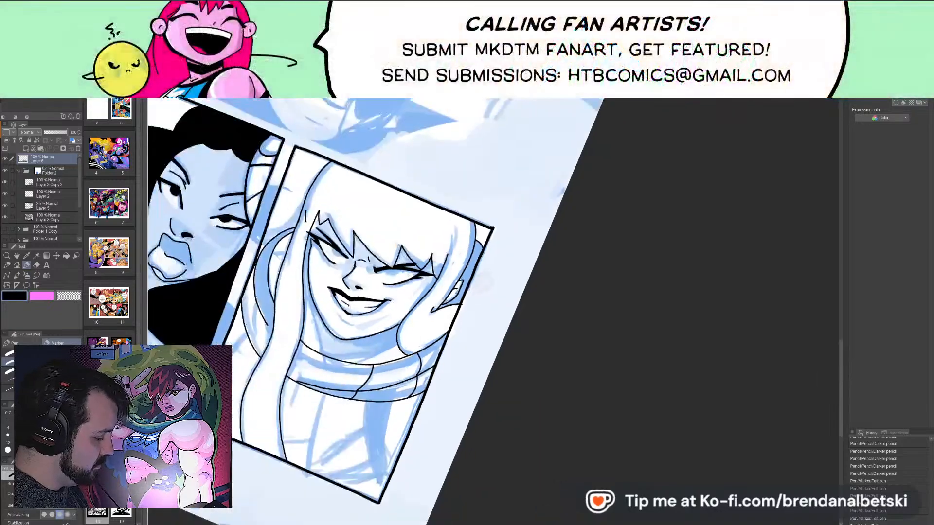
scroll(494, 230, up, 4)
key(ctrl+z)
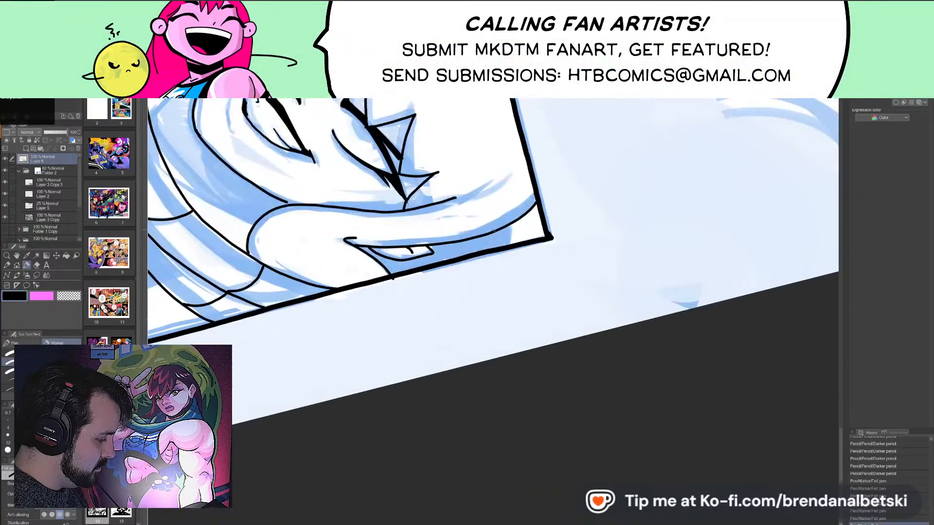
- Ink both edges of the strap hanging below the scarf and the garment edge at the third panel's lower right corner
scroll(490, 232, down, 3)
scroll(490, 232, up, 4)
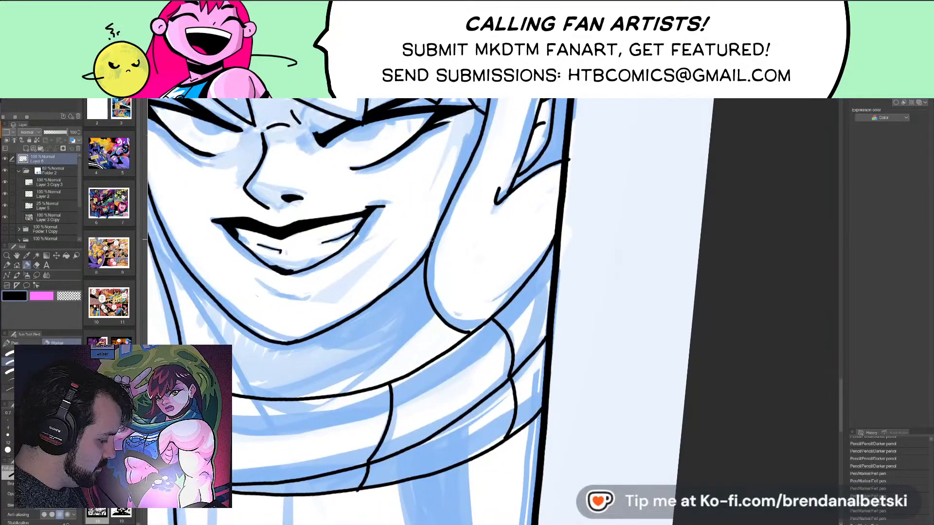
scroll(432, 239, left, 4)
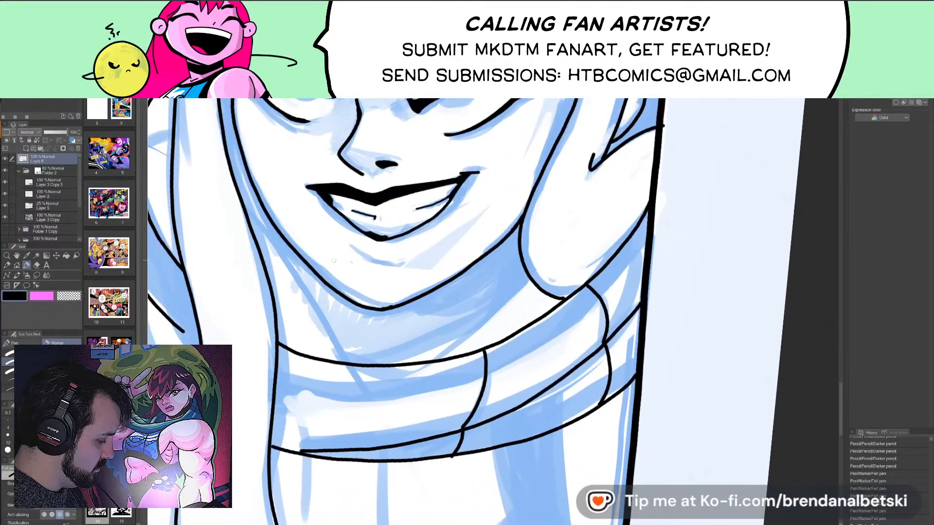
scroll(333, 260, down, 3)
scroll(333, 260, up, 2)
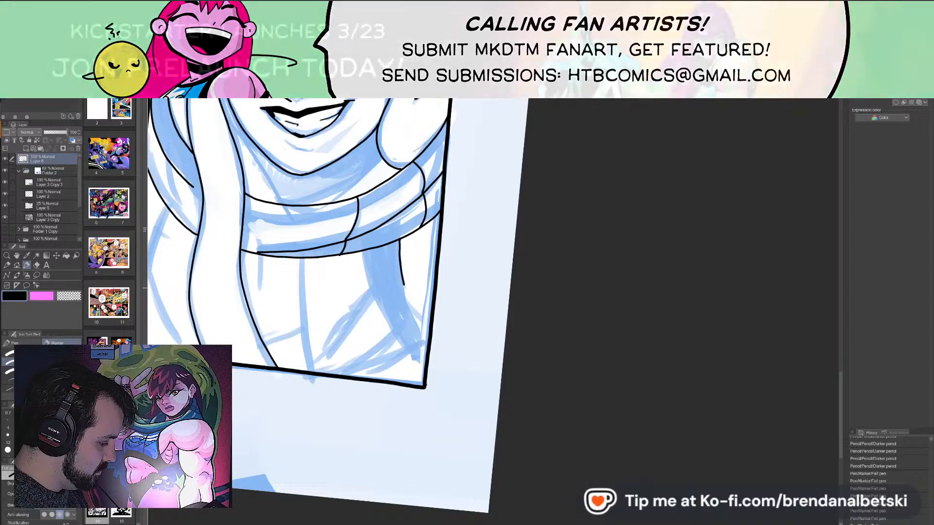
drag(363, 252, 386, 320)
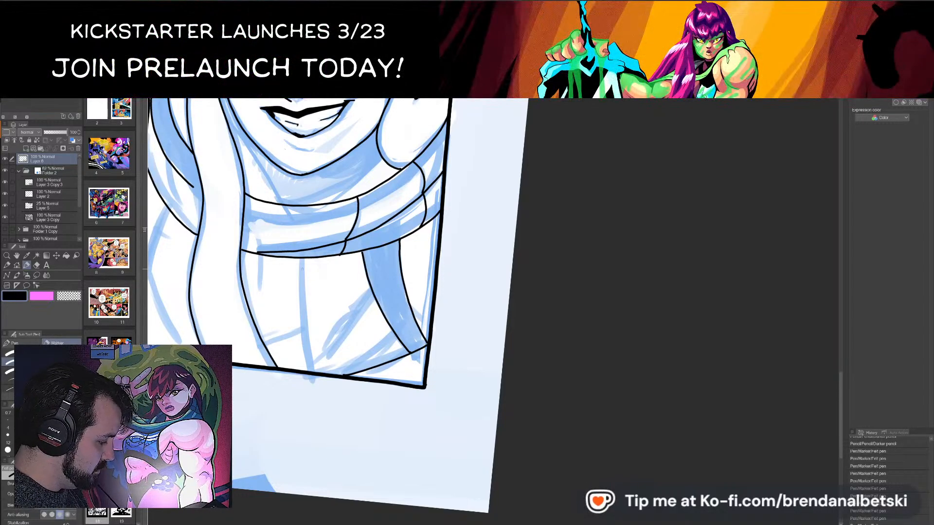
- Ink the third panel's torso contour, centre line and neckline with its small scalloped trim on both sides of the hair
mouse_move(377, 298)
mouse_down()
mouse_move(324, 348)
mouse_move(351, 327)
mouse_up()
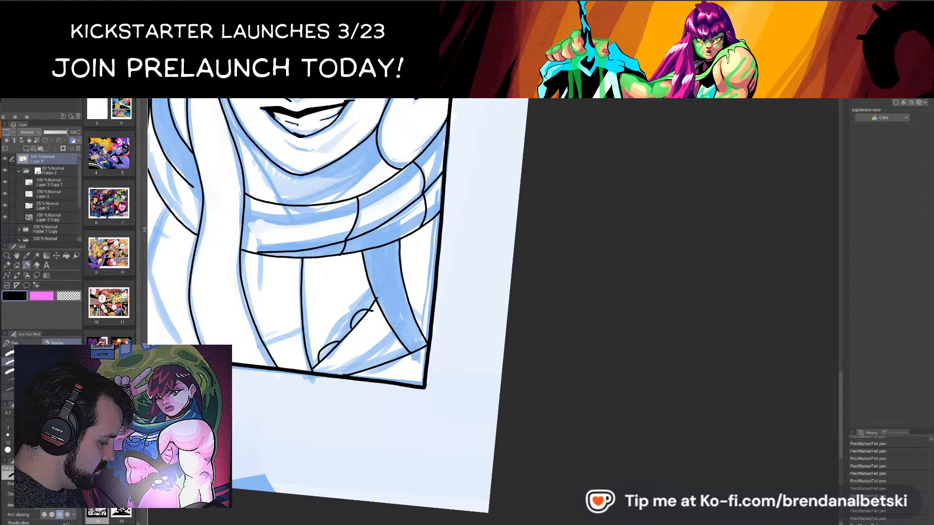
mouse_move(277, 334)
mouse_down()
mouse_move(298, 324)
mouse_move(316, 347)
mouse_move(407, 361)
mouse_up()
drag(266, 286, 263, 321)
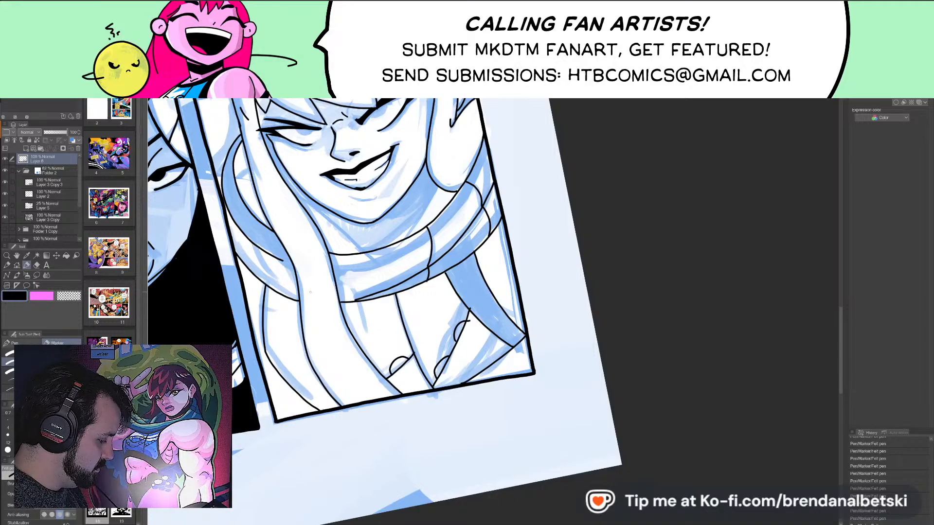
drag(274, 367, 314, 378)
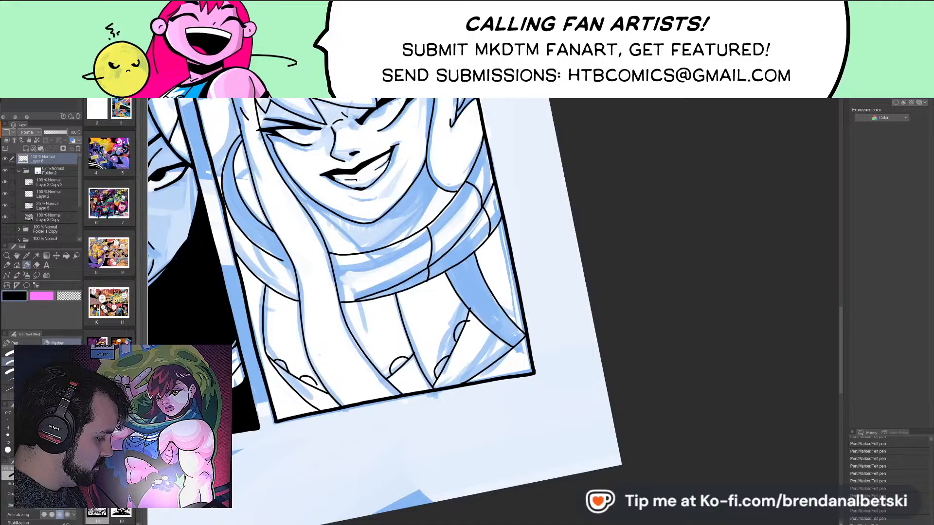
- Ink the short shoulder lines beneath the scarf at the left and right borders of the third panel
scroll(320, 356, down, 3)
scroll(486, 314, up, 3)
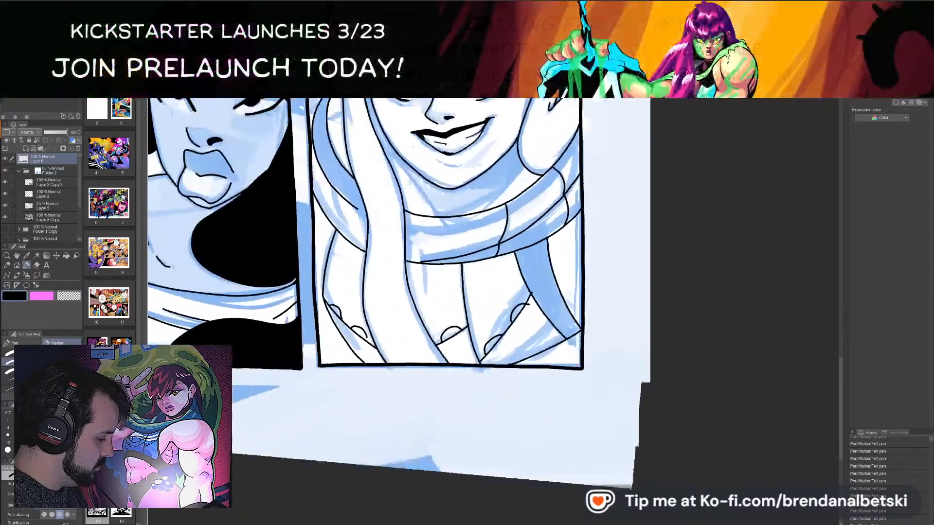
mouse_move(316, 245)
mouse_down()
mouse_move(334, 233)
mouse_move(331, 222)
mouse_up()
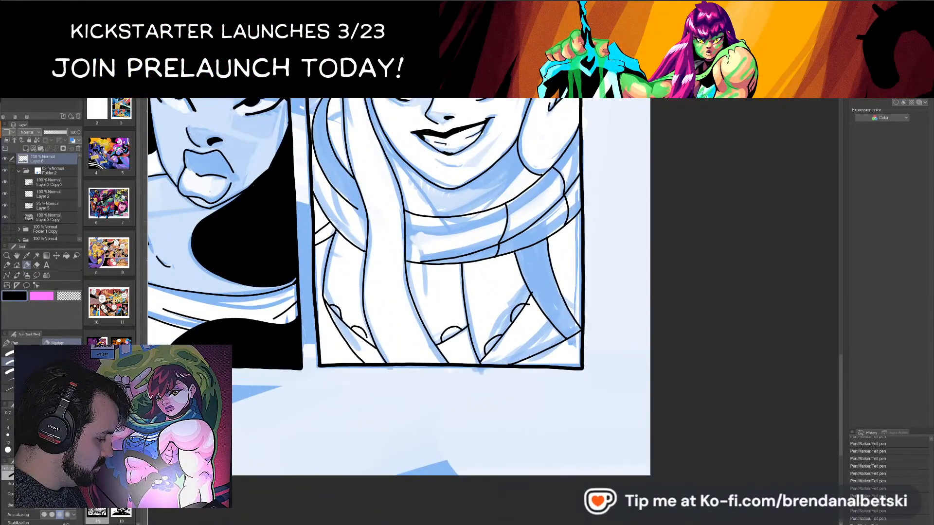
drag(340, 260, 303, 238)
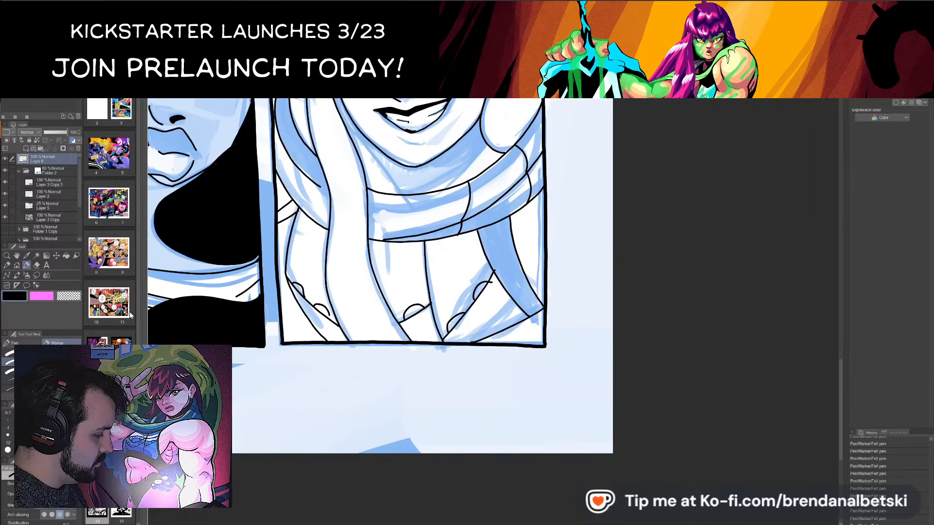
drag(389, 273, 281, 324)
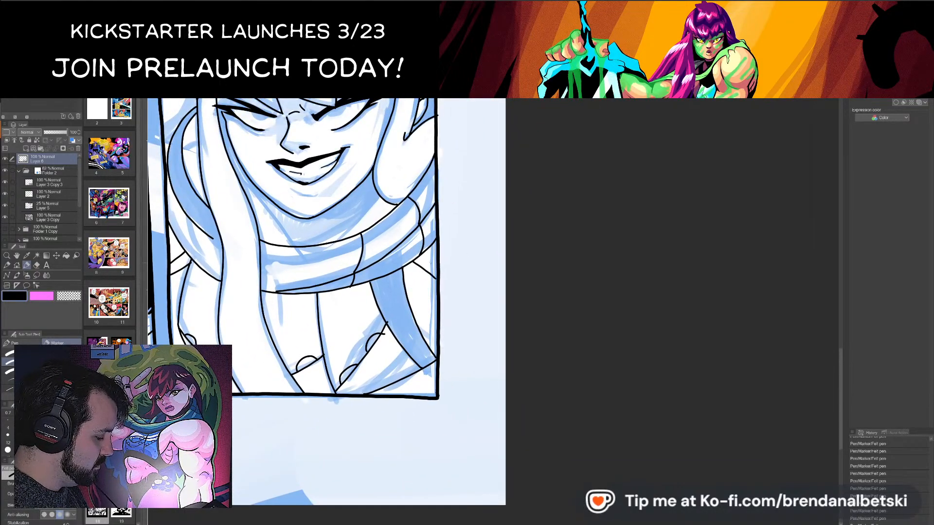
drag(199, 389, 258, 336)
- Auto-select the third panel's lower corner areas and the strap, expand the selections, fill them with black and deselect
key(w)
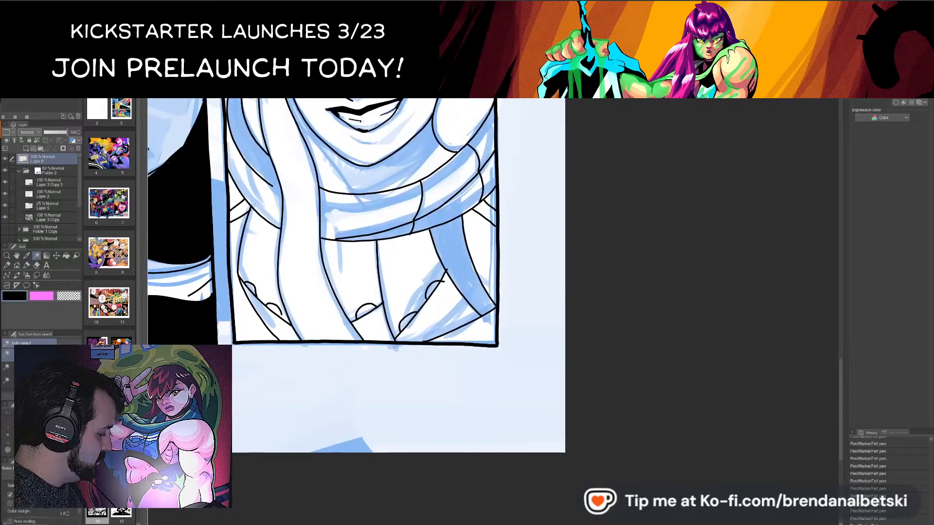
click(27, 266)
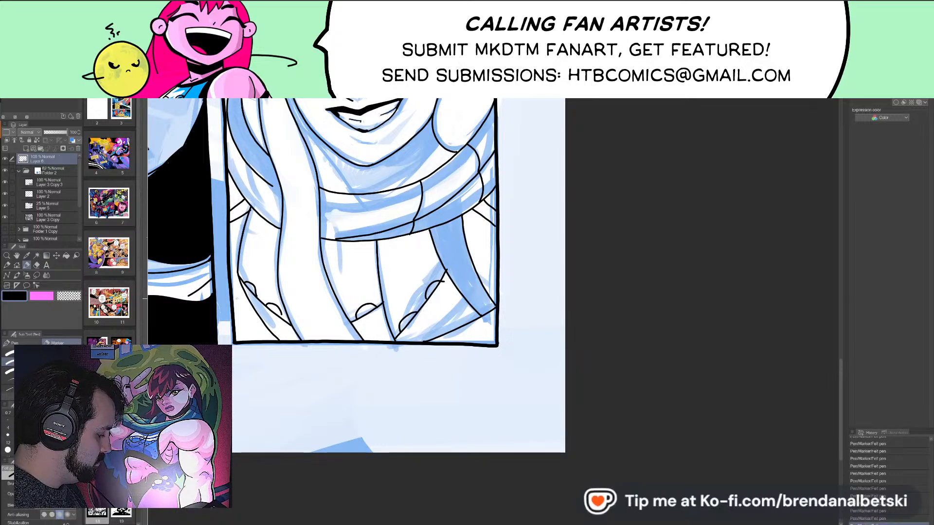
click(37, 256)
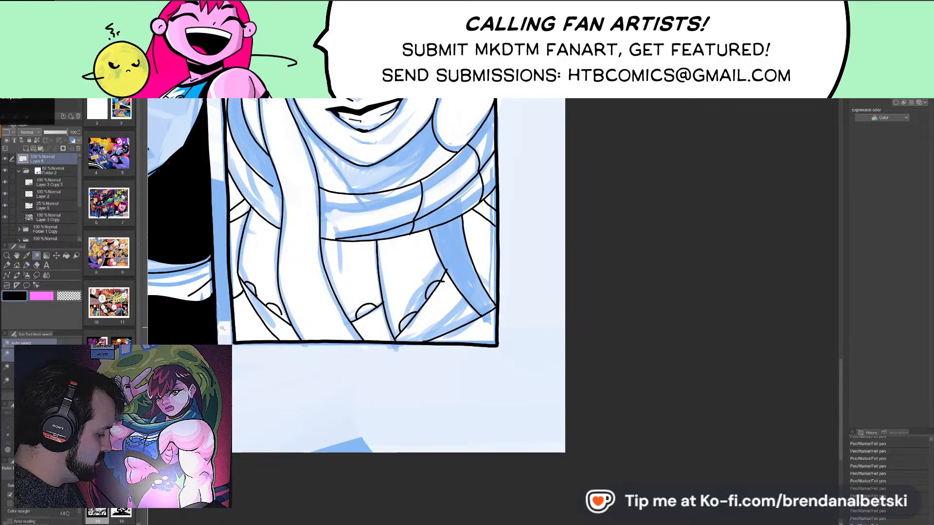
click(474, 335)
click(403, 356)
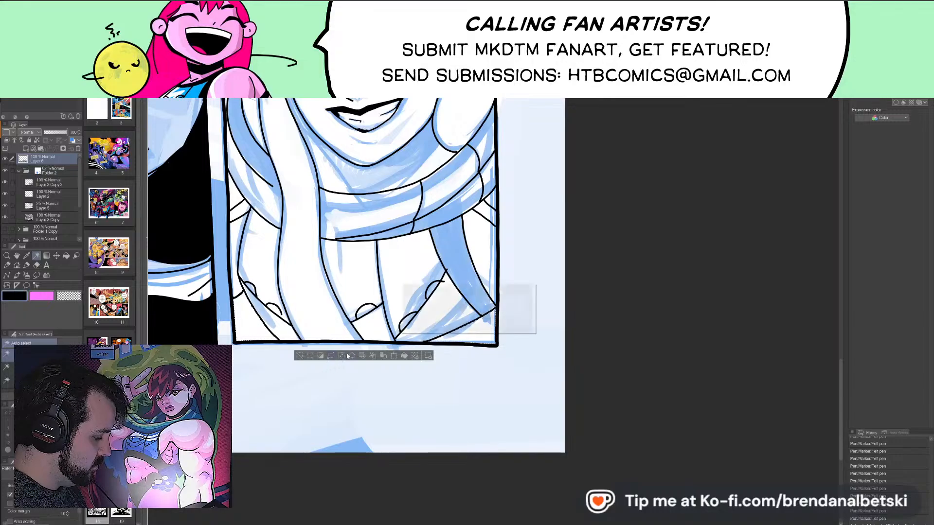
click(403, 356)
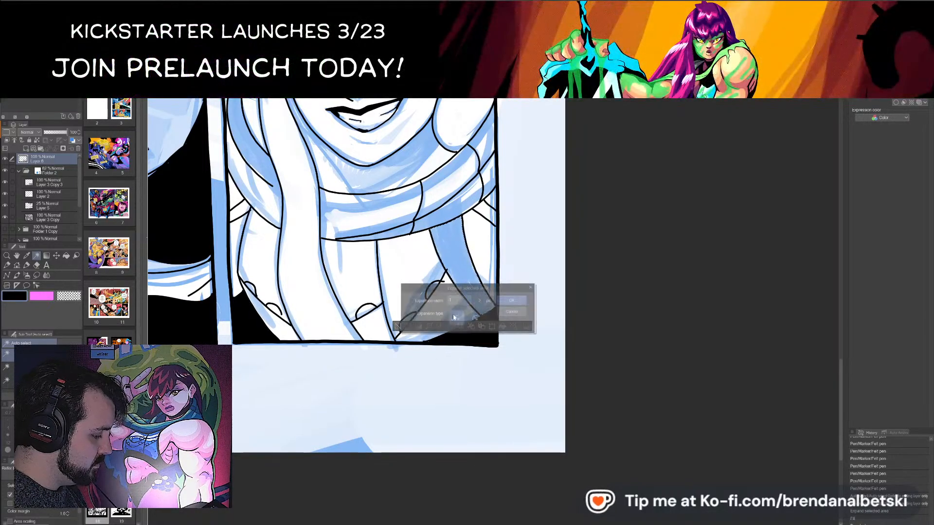
click(502, 326)
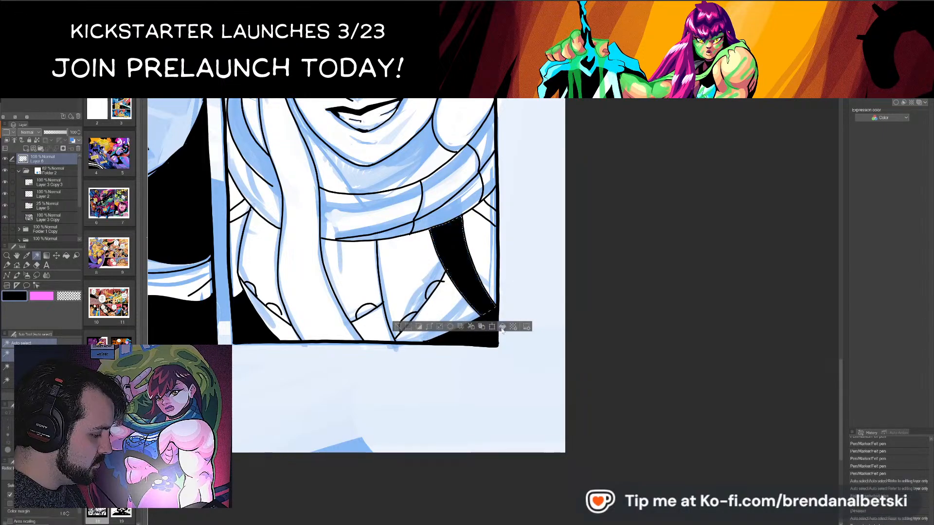
click(399, 330)
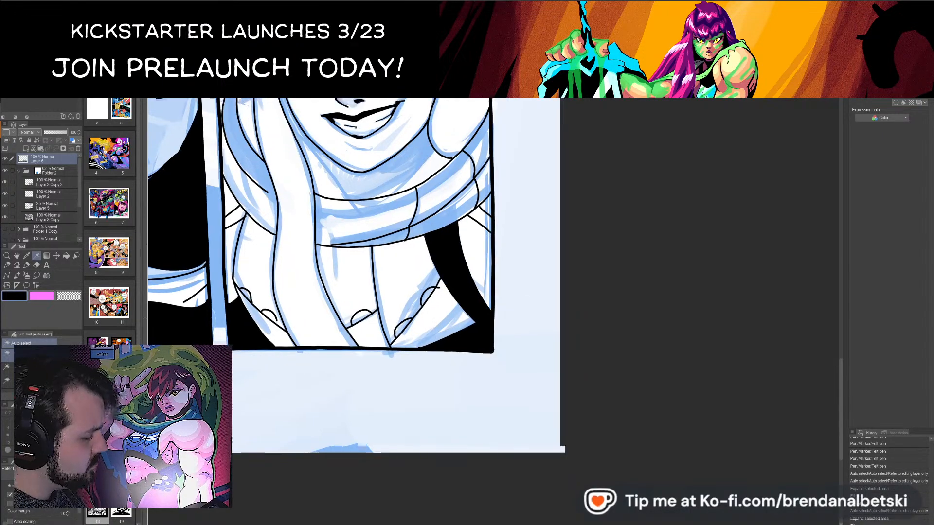
- Hide the blue sketch folder to review the inked row of three panels, and show the sketch again
scroll(437, 350, down, 3)
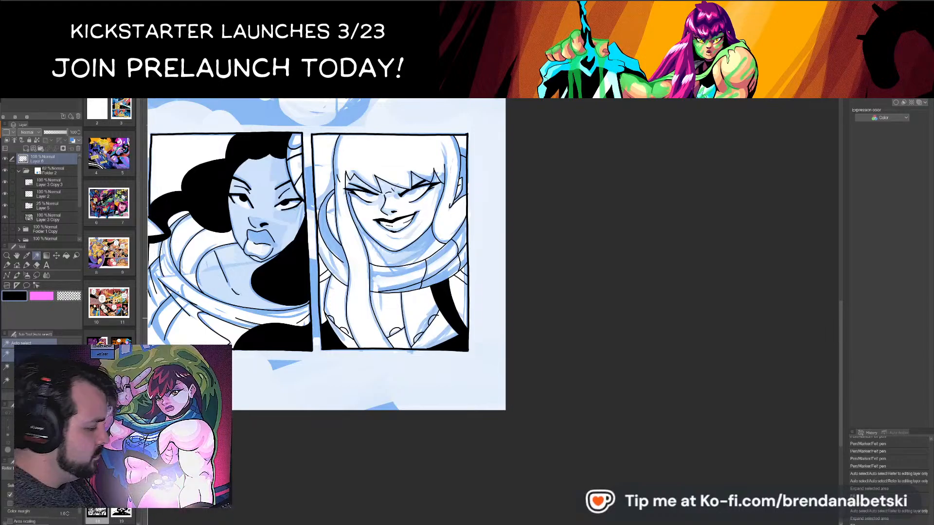
key(p)
scroll(409, 287, down, 2)
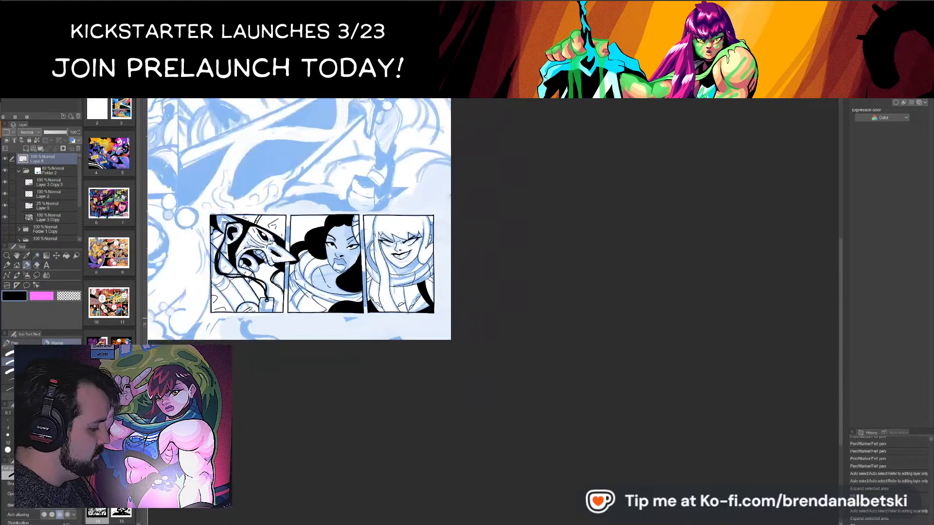
click(4, 171)
scroll(448, 316, down, 3)
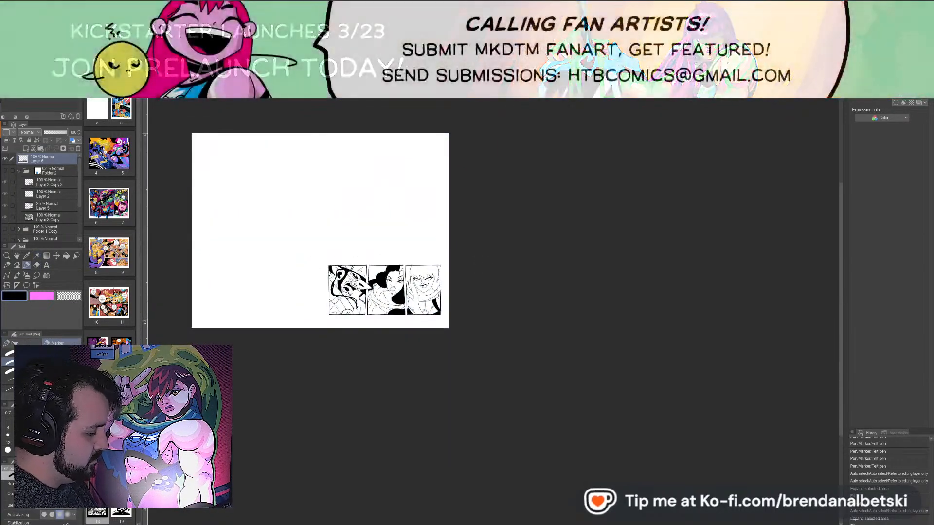
scroll(423, 294, up, 4)
scroll(432, 278, up, 3)
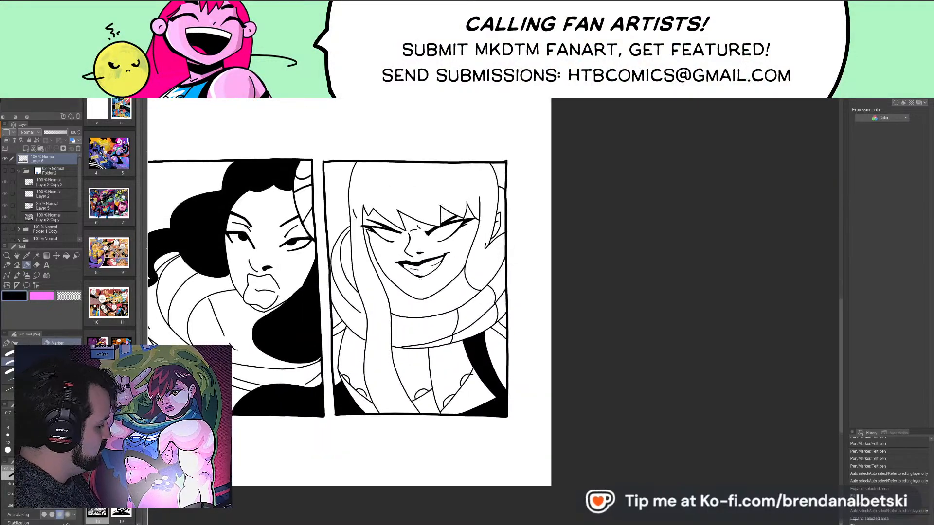
click(4, 171)
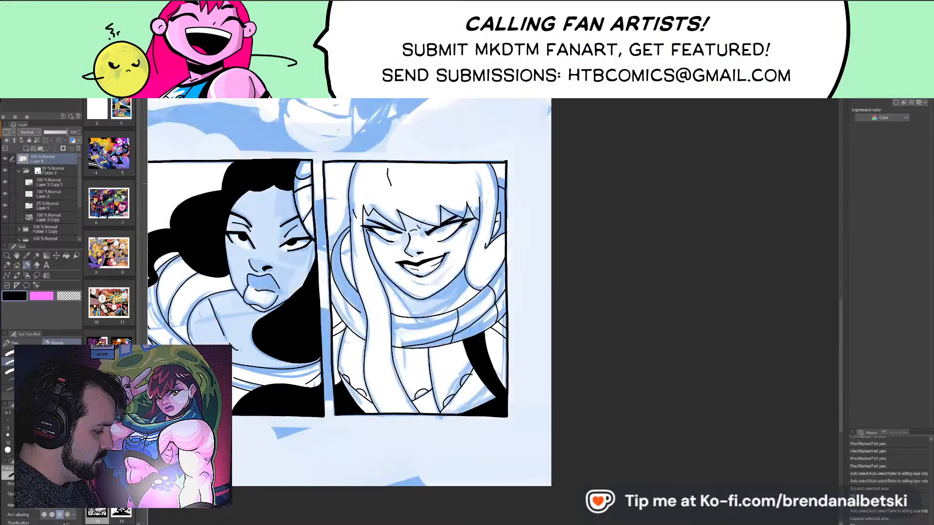
- Ink the upper fold of the third panel's scarf, rising from the front of the neck toward the hair at the right border
mouse_move(417, 187)
mouse_down()
mouse_move(447, 182)
mouse_move(456, 253)
mouse_move(493, 233)
mouse_move(418, 277)
mouse_up()
key(ctrl+z)
scroll(454, 302, up, 5)
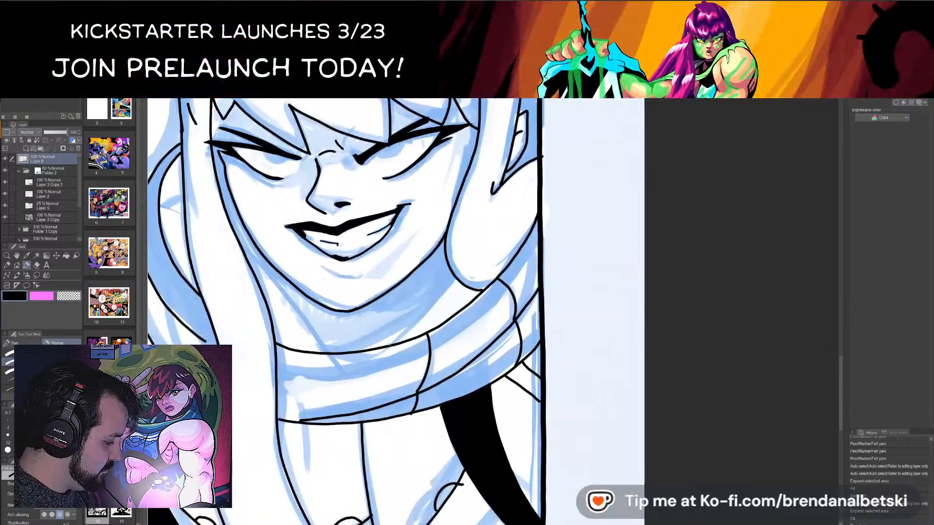
drag(389, 346, 457, 277)
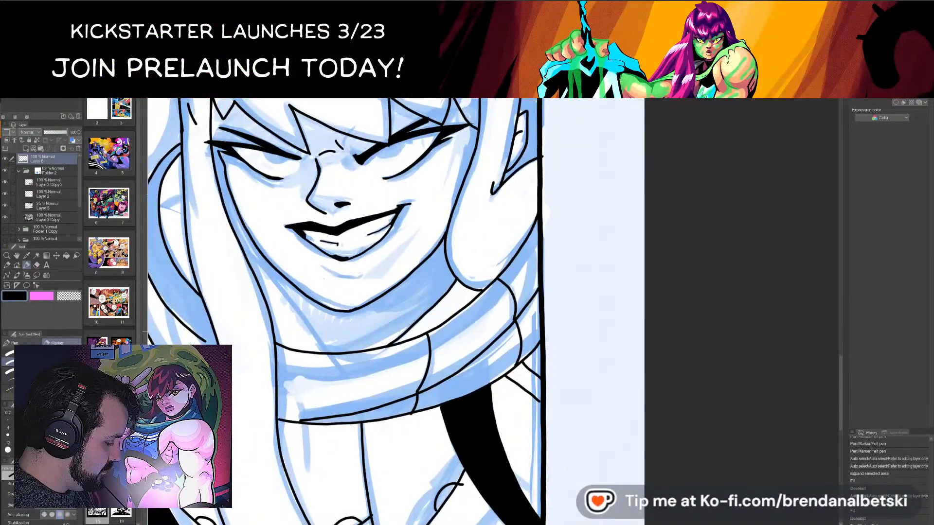
drag(286, 275, 363, 262)
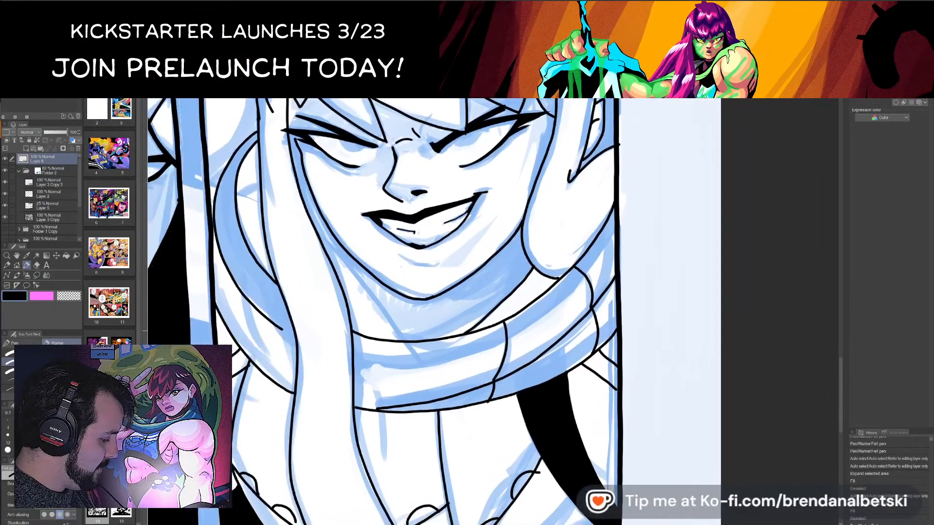
- Ink short broken crease lines inside the third panel's scarf opening, just below the neck
drag(409, 342, 508, 291)
key(ctrl+z)
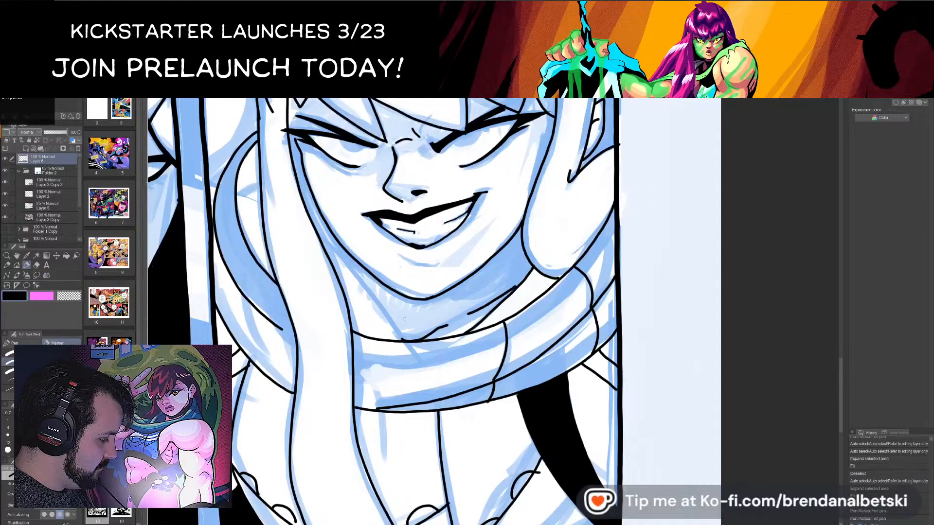
key(ctrl+minus)
key(ctrl+minus)
key(ctrl+minus)
mouse_move(409, 279)
shift+mouse_down()
mouse_move(469, 225)
mouse_move(427, 251)
mouse_move(406, 281)
mouse_move(515, 260)
shift+mouse_up()
key(ctrl+plus)
key(ctrl+plus)
key(ctrl+z)
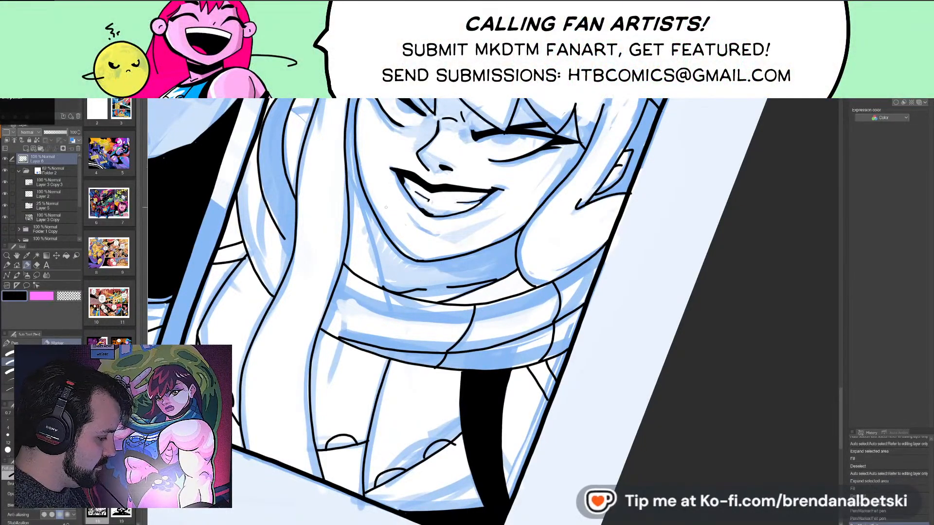
- Ink the neck lines beneath the third panel's jaw and a zigzag highlight line across the top of the bangs
key(ctrl+minus)
key(ctrl+minus)
key(ctrl+plus)
key(ctrl+plus)
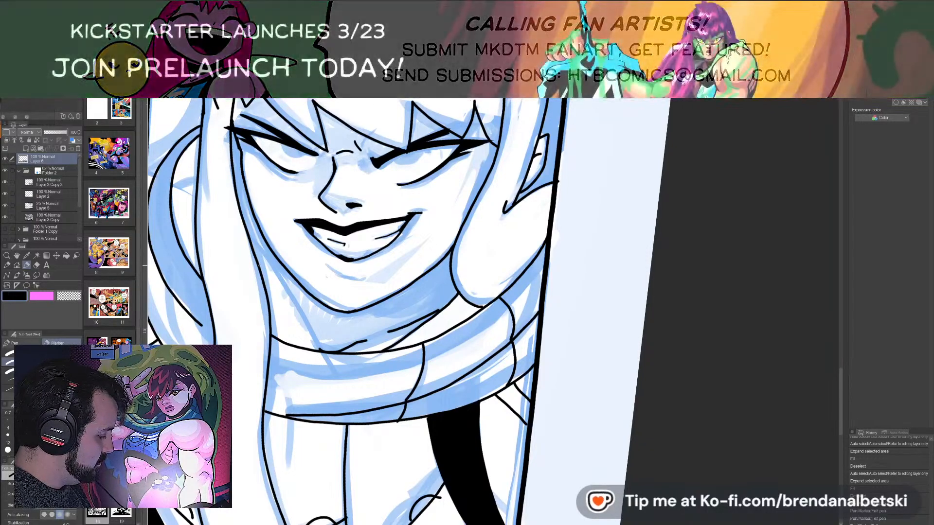
drag(344, 329, 316, 316)
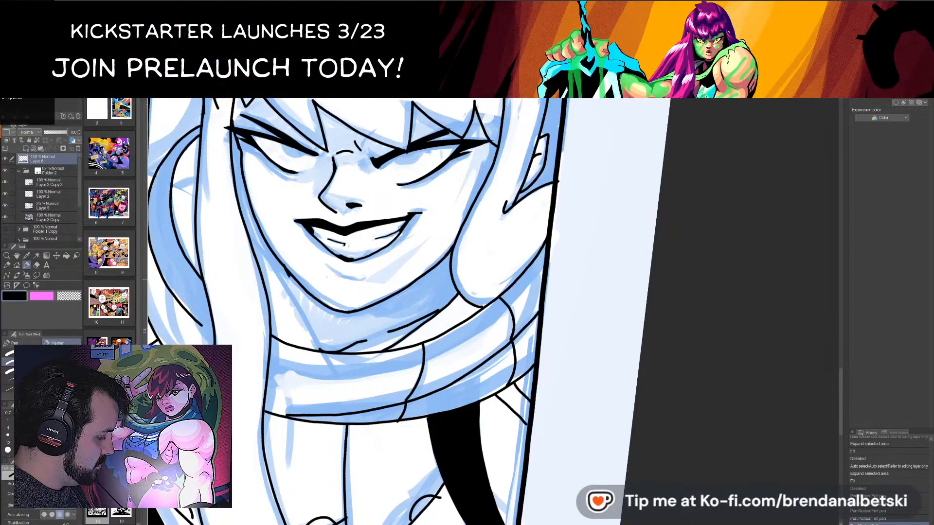
mouse_move(289, 277)
mouse_down()
mouse_move(314, 335)
mouse_move(403, 301)
mouse_move(439, 320)
mouse_up()
scroll(334, 316, down, 5)
scroll(511, 311, up, 5)
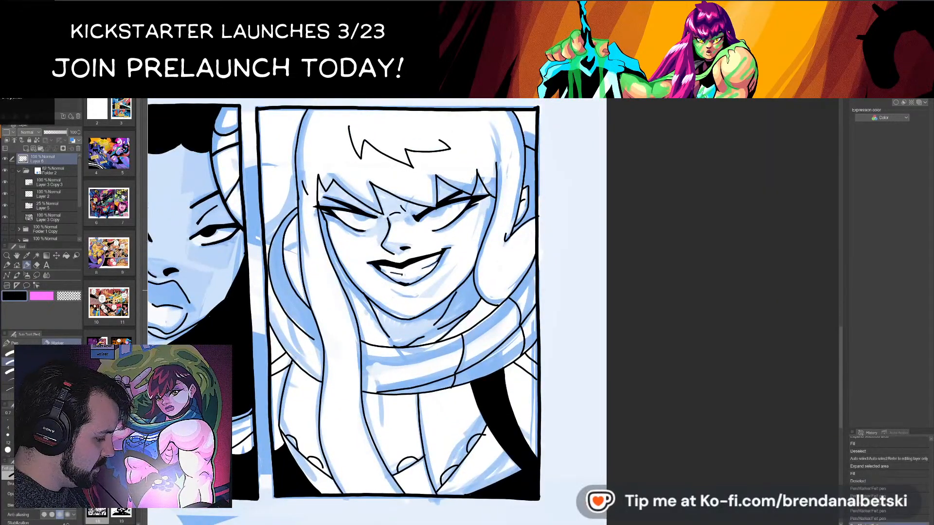
scroll(494, 334, down, 5)
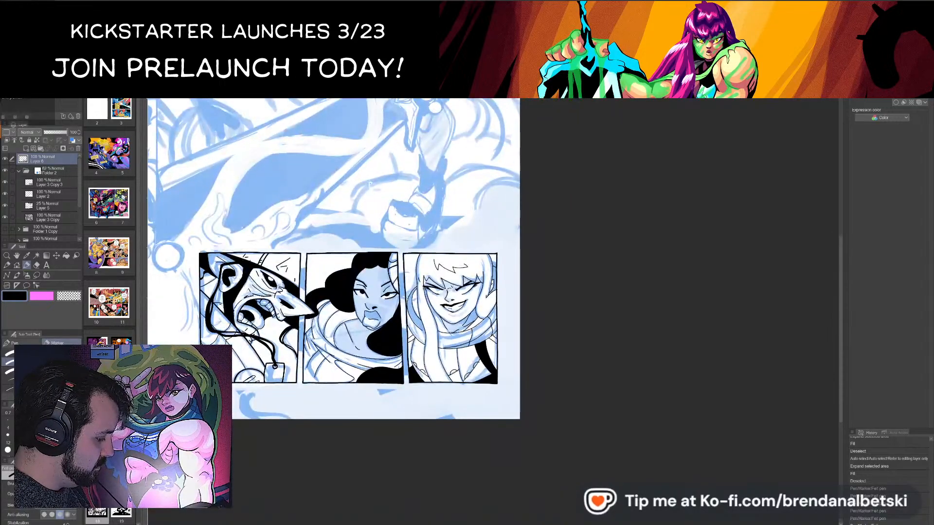
scroll(492, 319, up, 4)
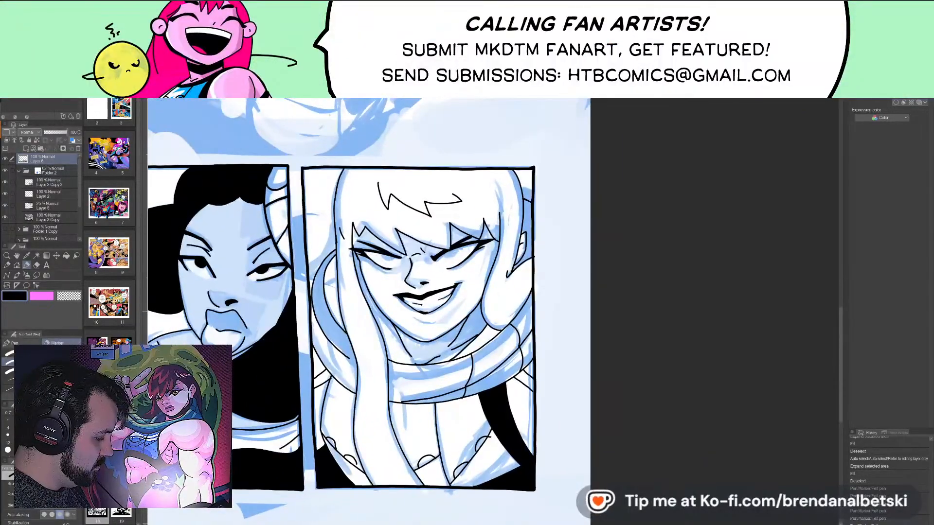
- Ink a short stroke where the long left hair lock meets the jaw in the third panel, undoing unwanted tries
key(ctrl+z)
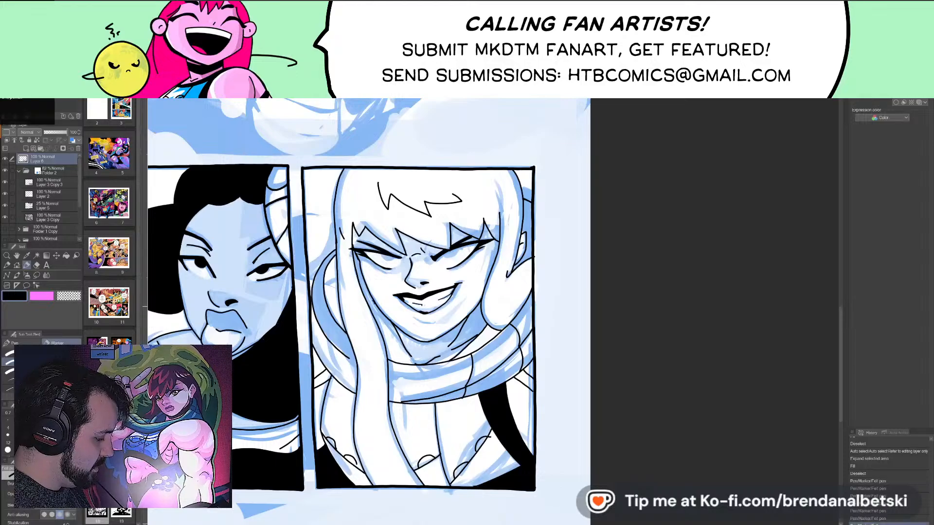
mouse_move(373, 299)
mouse_down()
mouse_move(377, 314)
mouse_move(375, 305)
mouse_up()
key(ctrl+z)
key(ctrl+z)
key(ctrl+z)
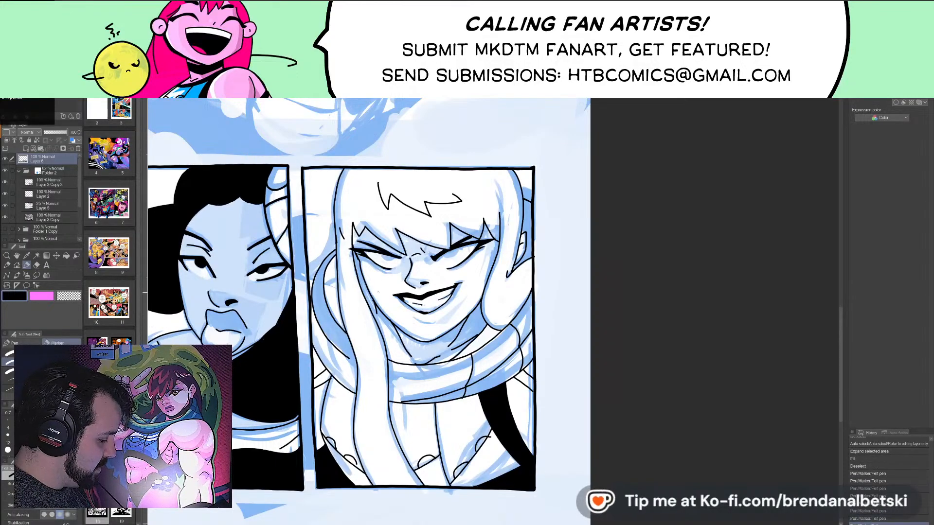
- Auto-select the gaps between hair and scarf, beside the neck and behind the right-hand hair, expand the selection, fill it with black and deselect
scroll(378, 292, up, 3)
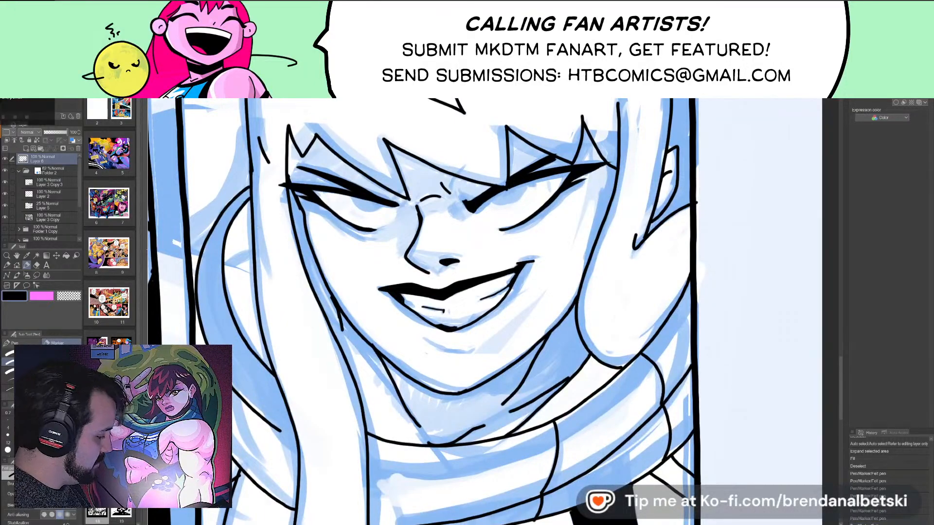
key(w)
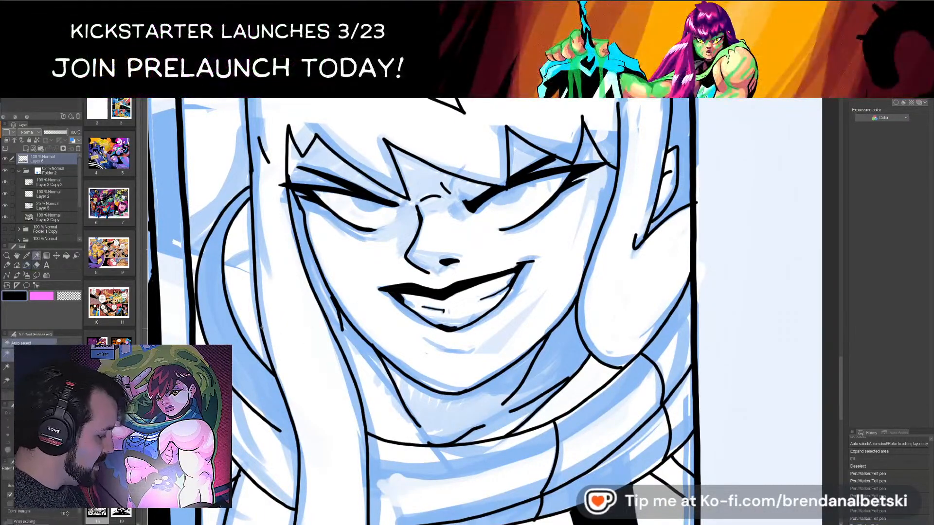
click(169, 309)
scroll(357, 341, down, 3)
shift+click(478, 373)
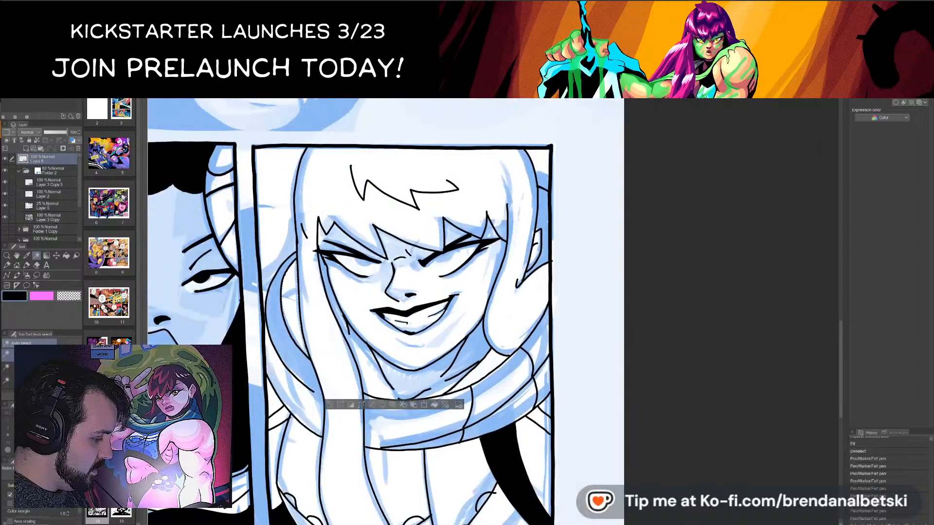
shift+click(544, 223)
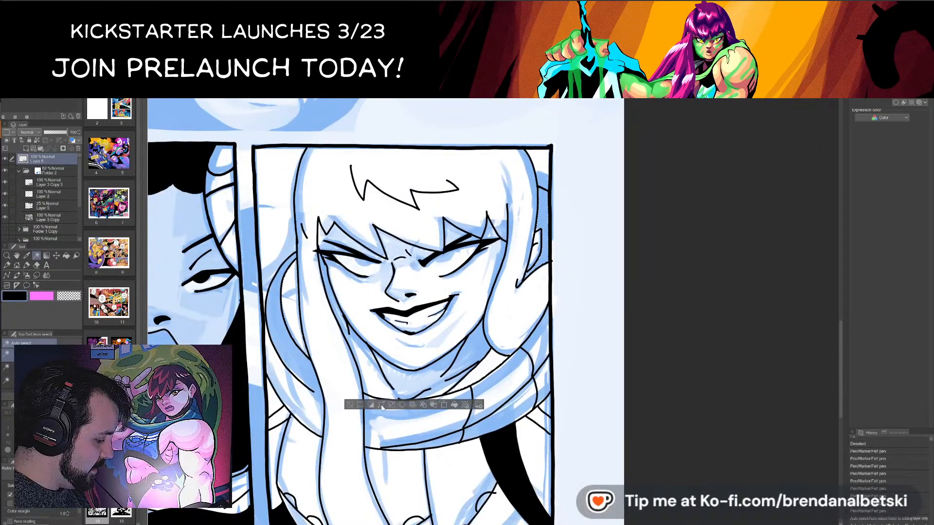
click(382, 407)
click(506, 300)
click(455, 406)
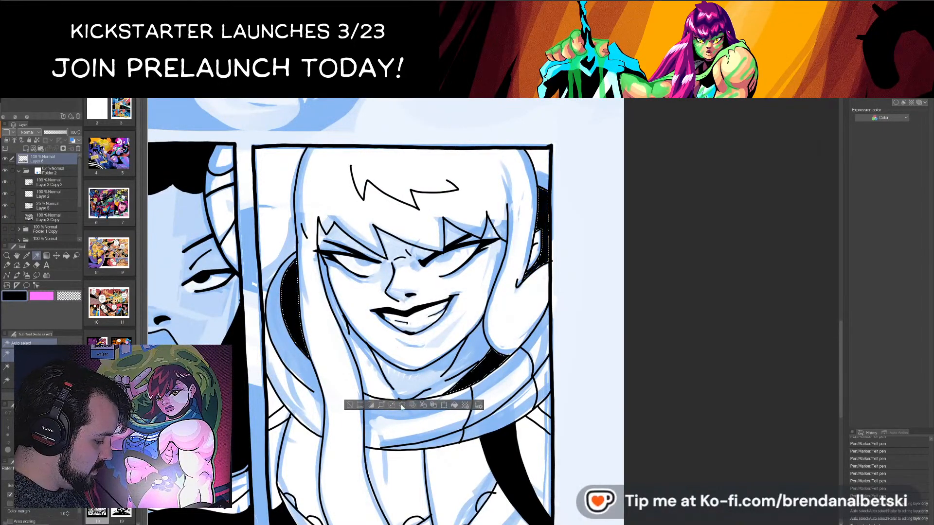
click(350, 405)
scroll(506, 311, down, 3)
scroll(501, 312, up, 4)
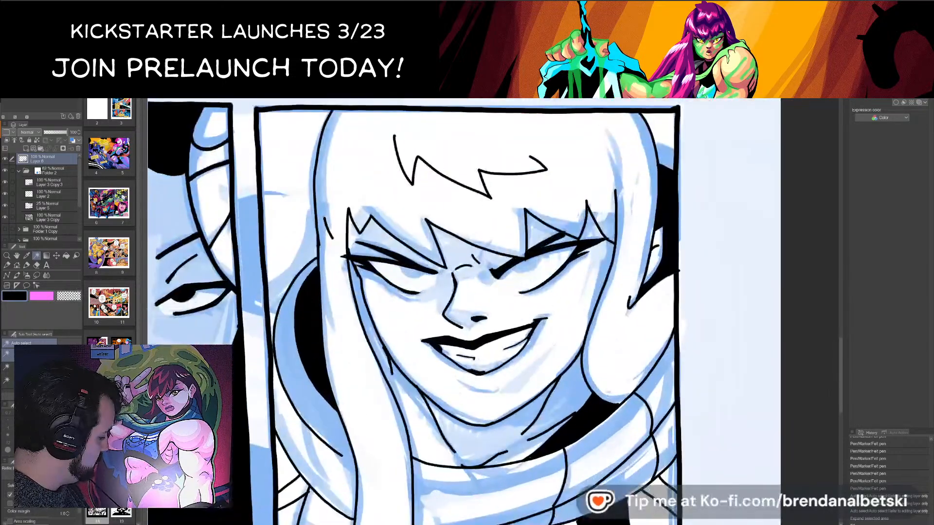
- Close off a thin shadow sliver between the left hair lock and cheek, auto-select it, expand the selection, fill it with black and deselect
click(26, 265)
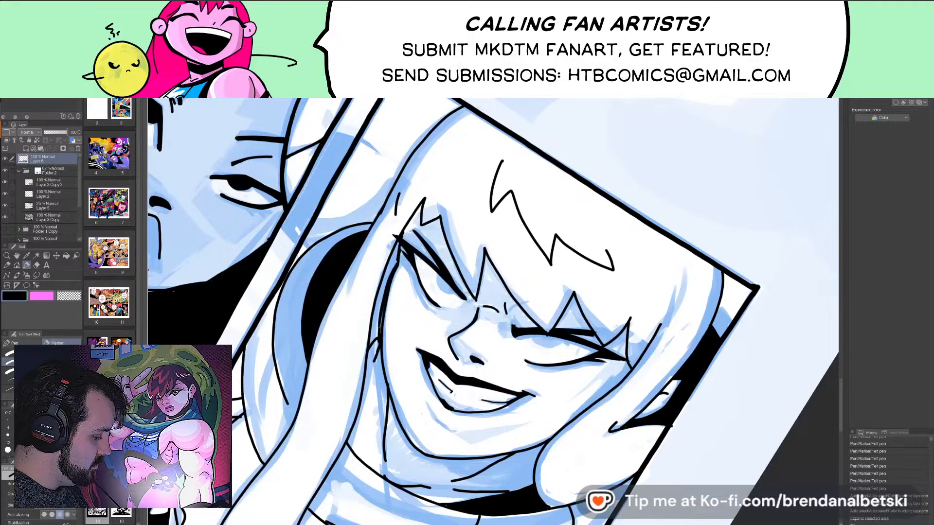
drag(382, 310, 378, 332)
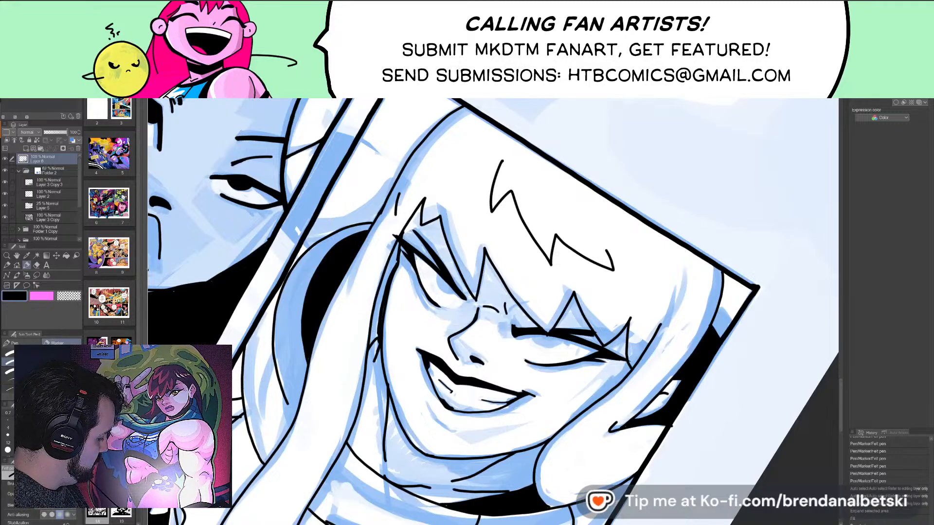
click(36, 257)
click(392, 273)
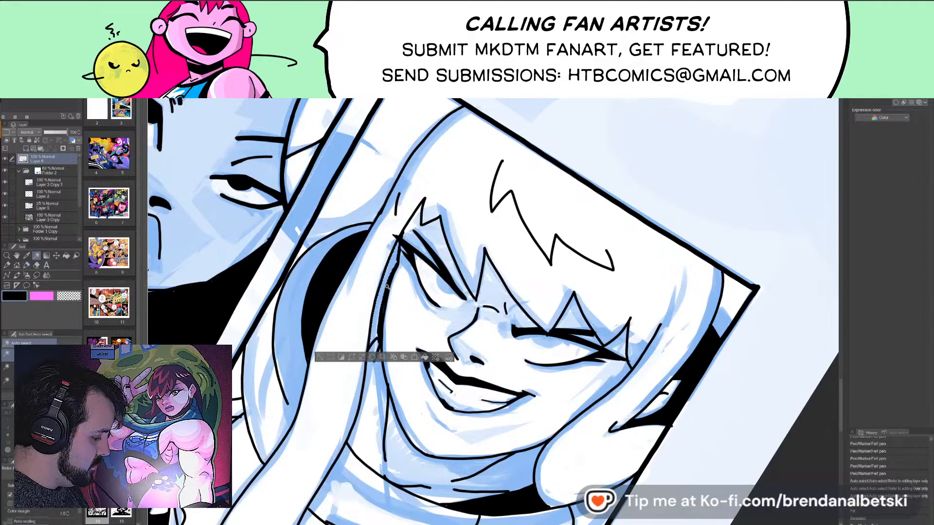
click(352, 360)
click(518, 302)
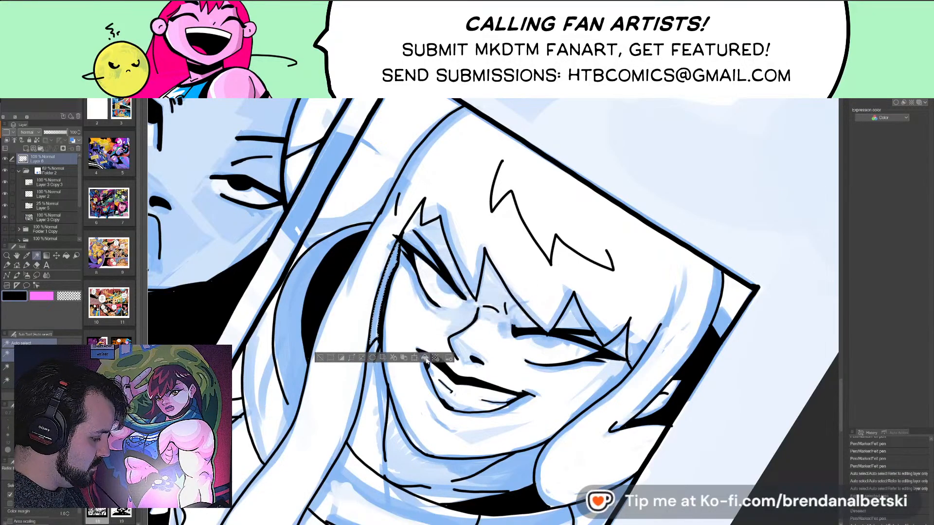
click(323, 358)
scroll(491, 312, down, 5)
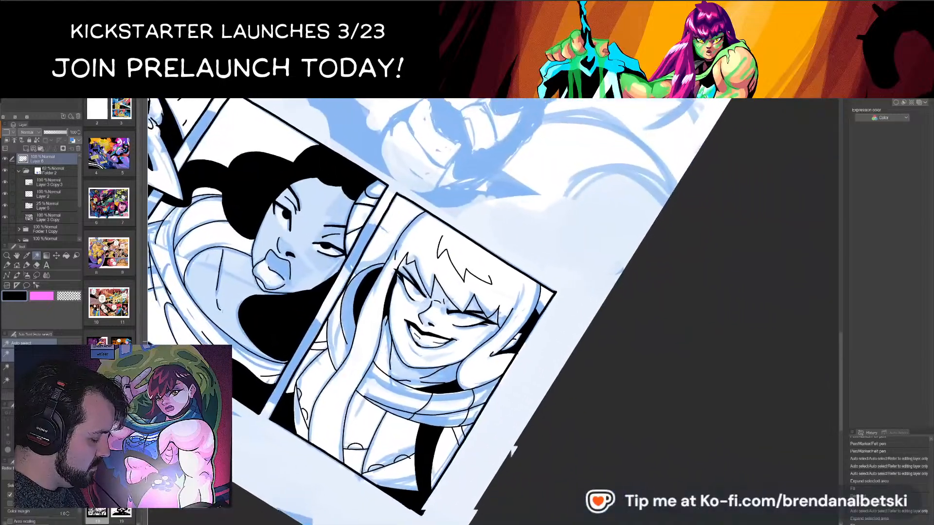
- Return to the felt pen for close-up inking on the third panel's face
scroll(392, 311, down, 3)
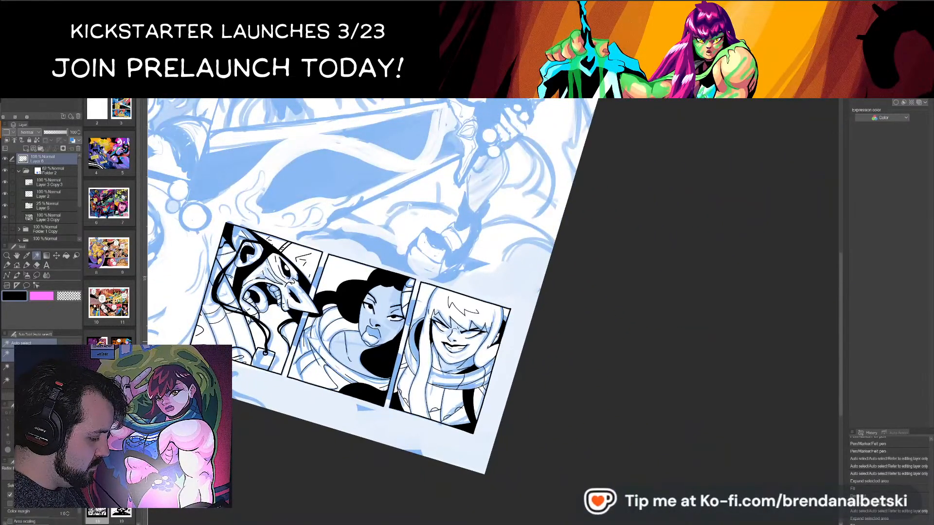
scroll(458, 336, up, 8)
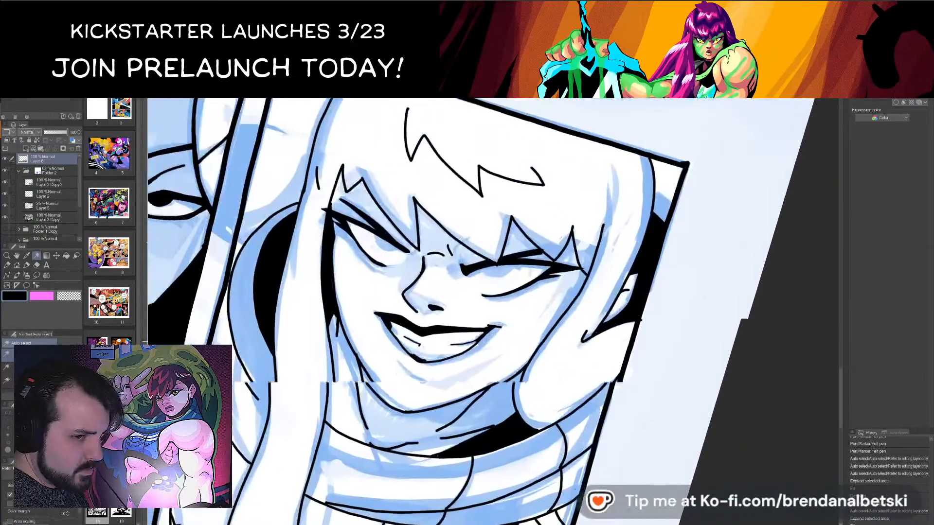
scroll(467, 311, up, 3)
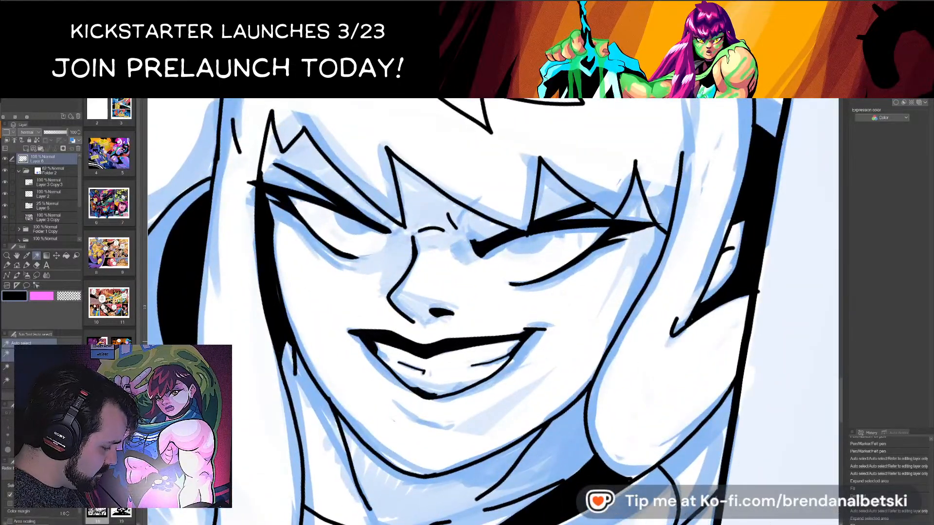
click(27, 265)
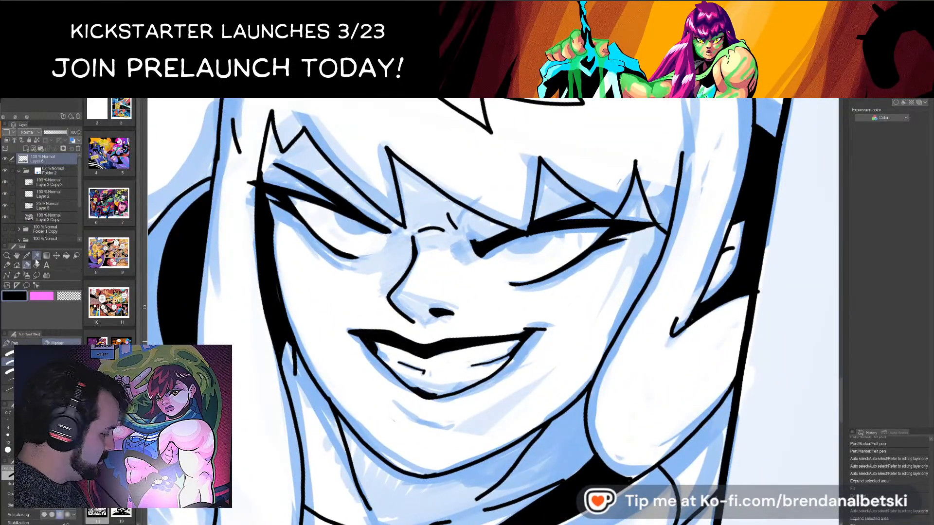